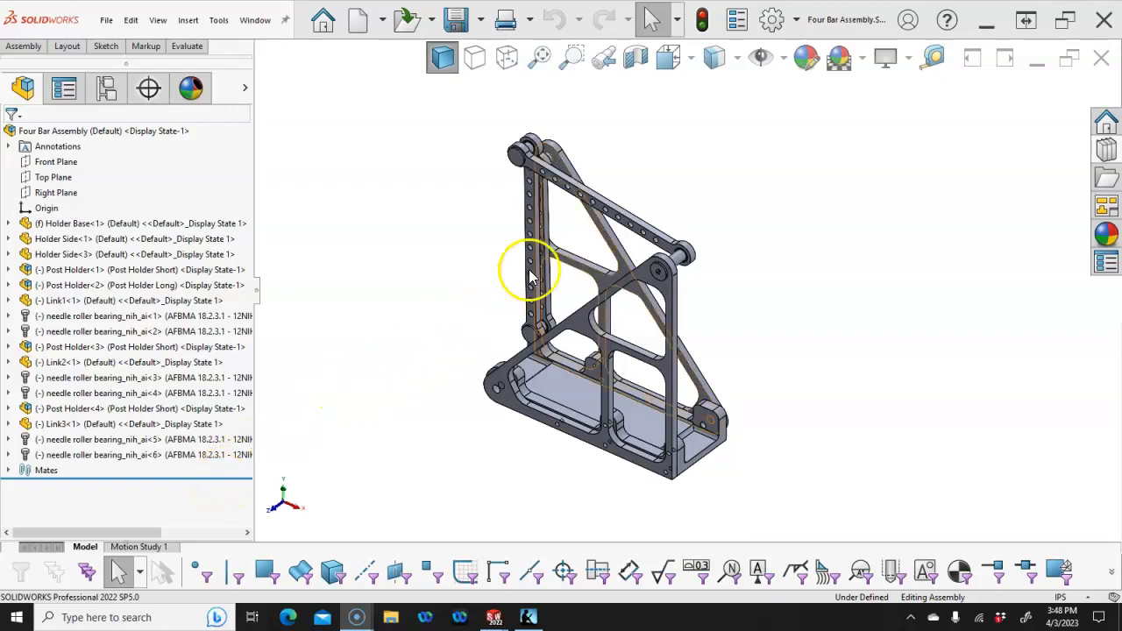
# Suppress every component from Post Holder<1> through needle roller bearing_nih_ai<6>, leaving the holder base and both holder sides.
pyautogui.scroll(-1, 548, 241)
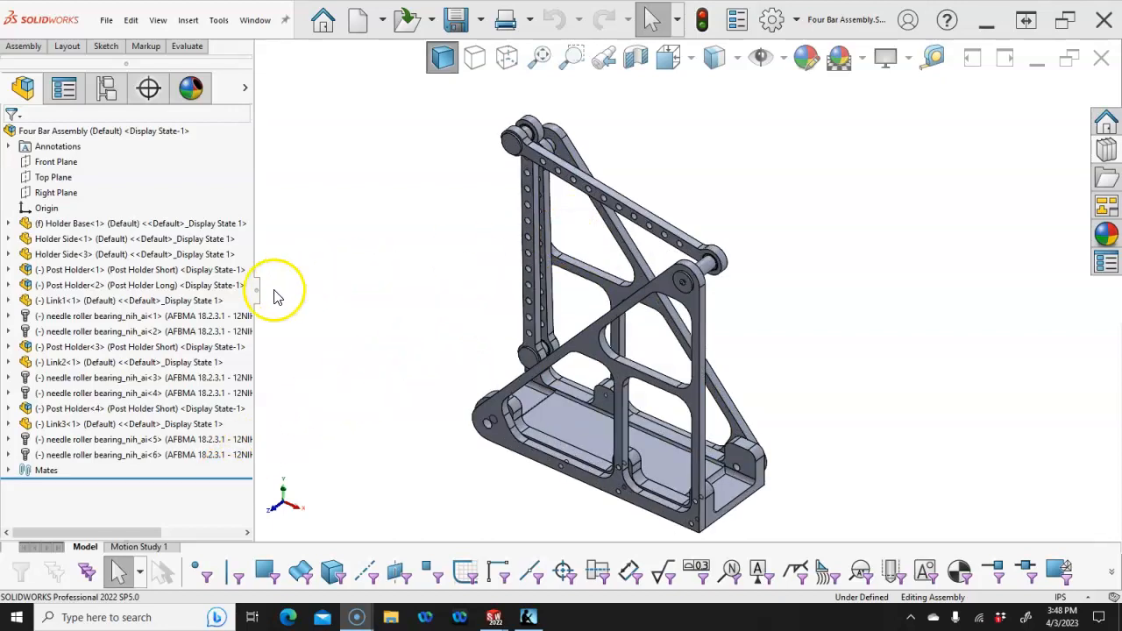
pyautogui.moveTo(193, 322)
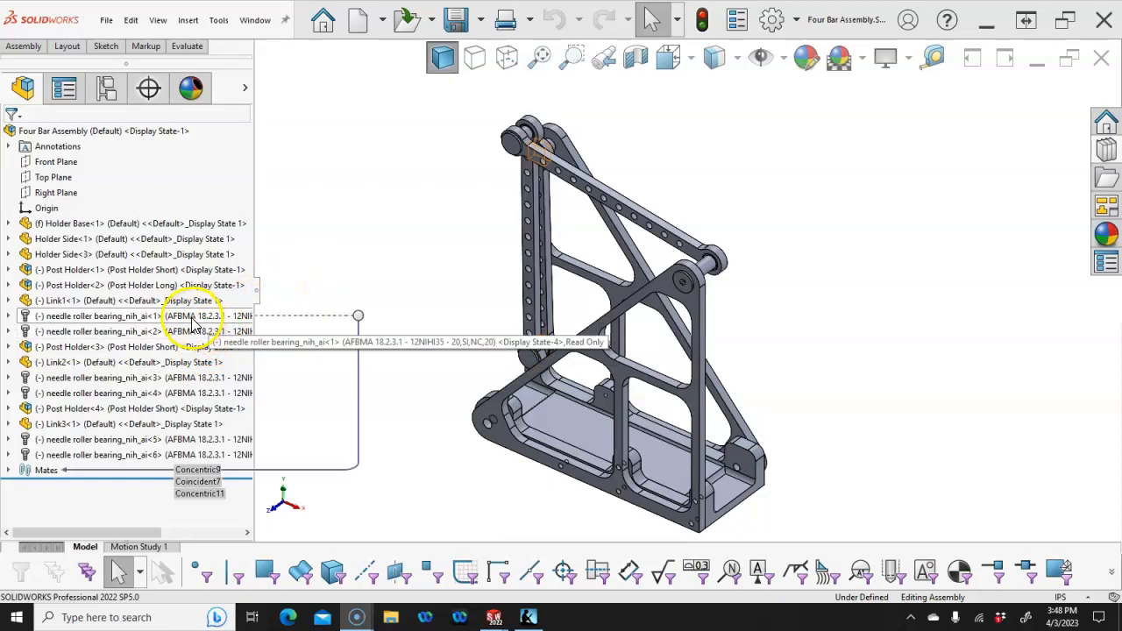
pyautogui.click(96, 270)
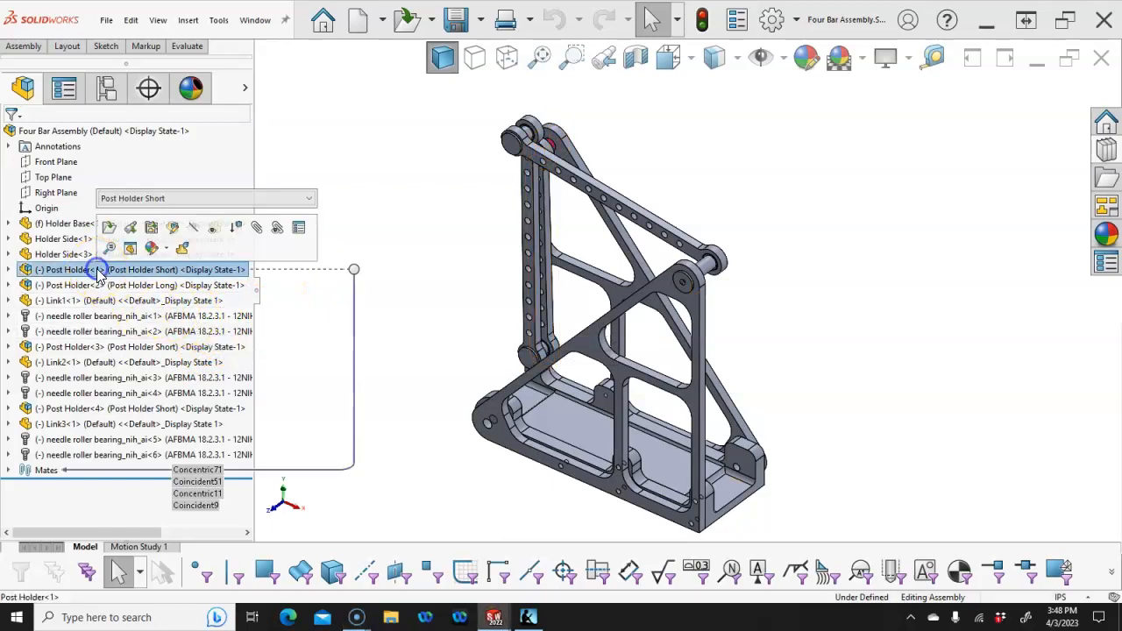
pyautogui.keyDown('shift'); pyautogui.click(114, 454); pyautogui.keyUp('shift')
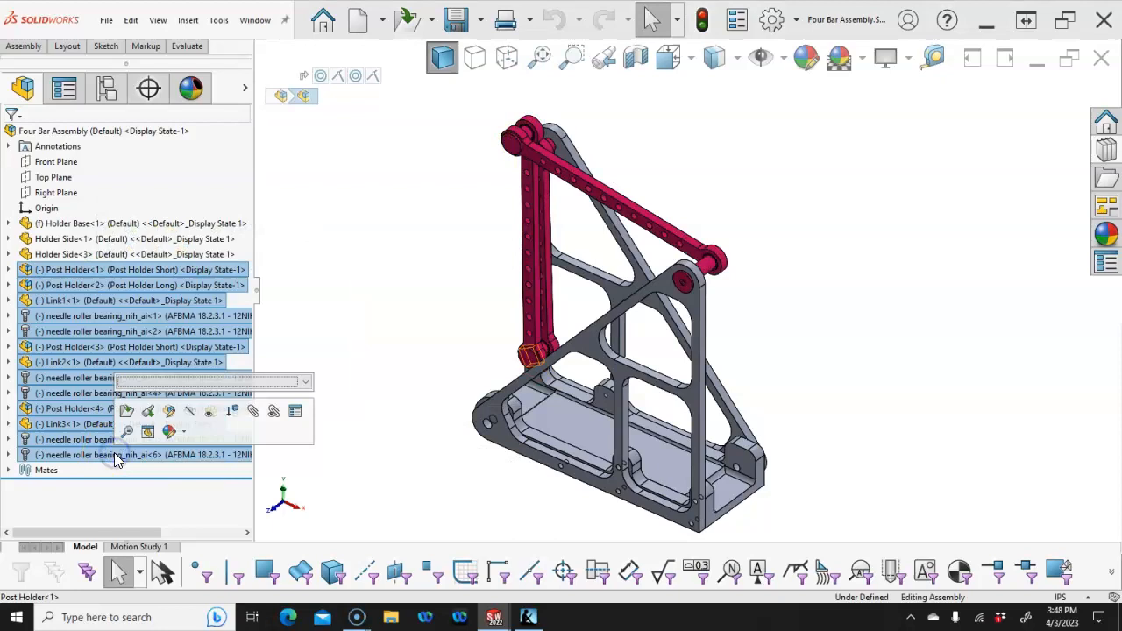
pyautogui.click(182, 424)
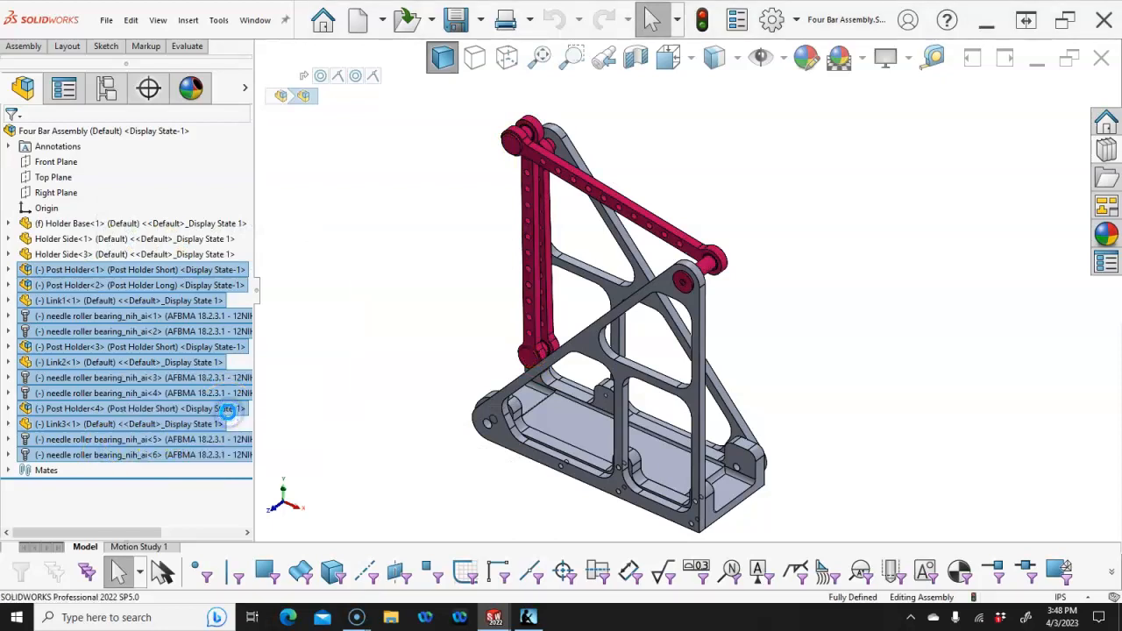
# Insert the part Post Holder Long.SLDPRT from the P9-13 Final Project folder beside the upper hole of the front Holder Side.
pyautogui.moveTo(696, 325); pyautogui.dragTo(717, 311)
pyautogui.scroll(-3, 716, 303)
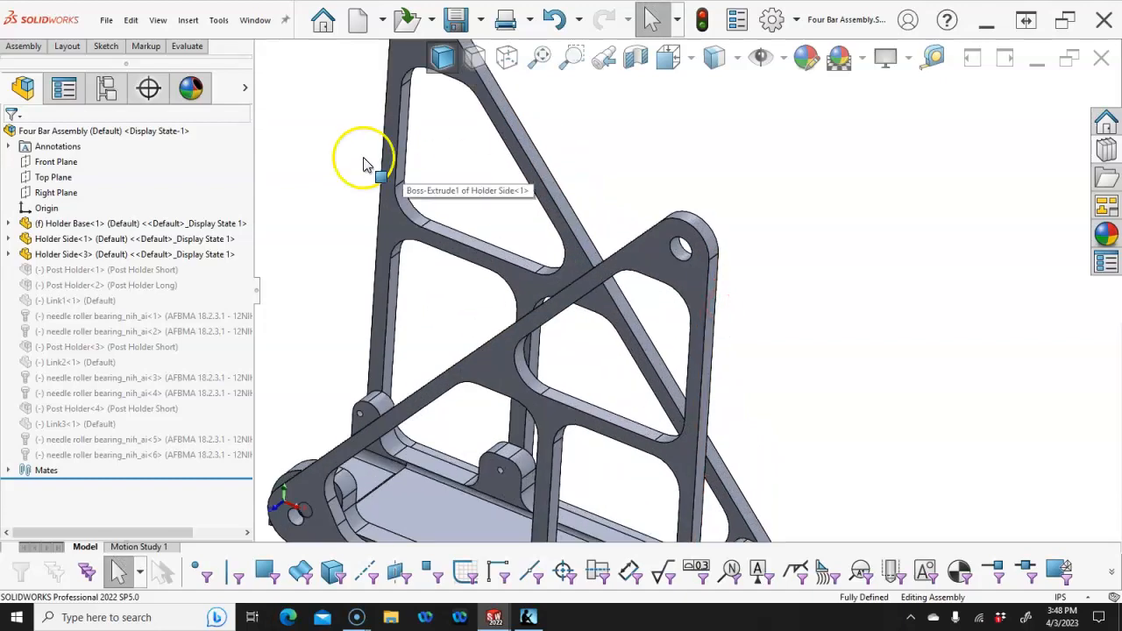
pyautogui.click(187, 20)
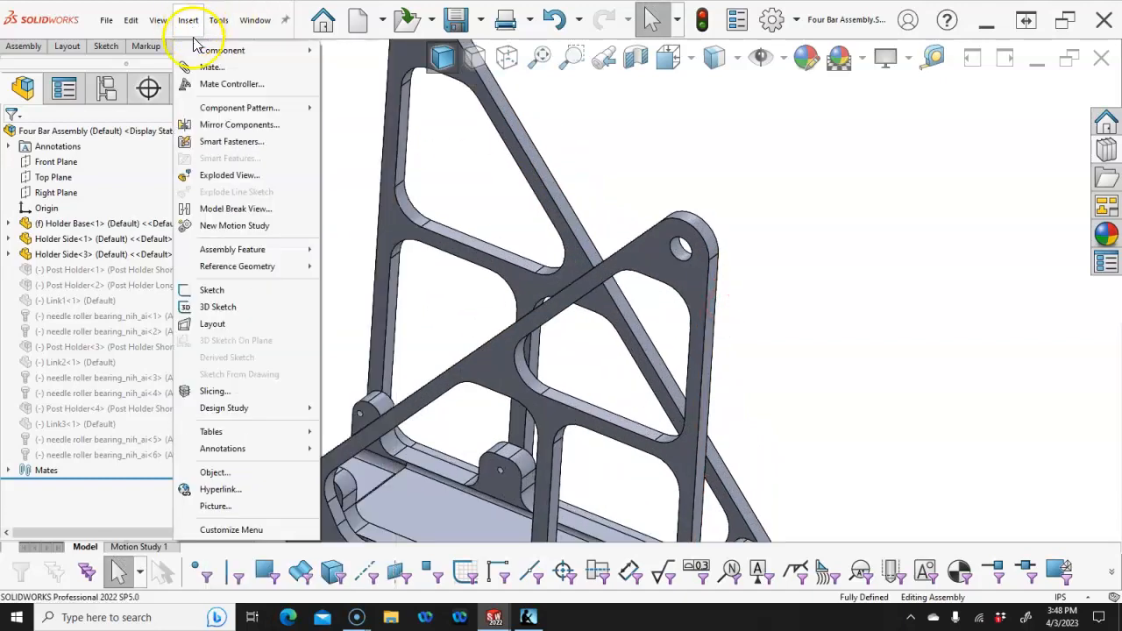
pyautogui.moveTo(278, 60)
pyautogui.click(331, 50)
pyautogui.click(125, 297)
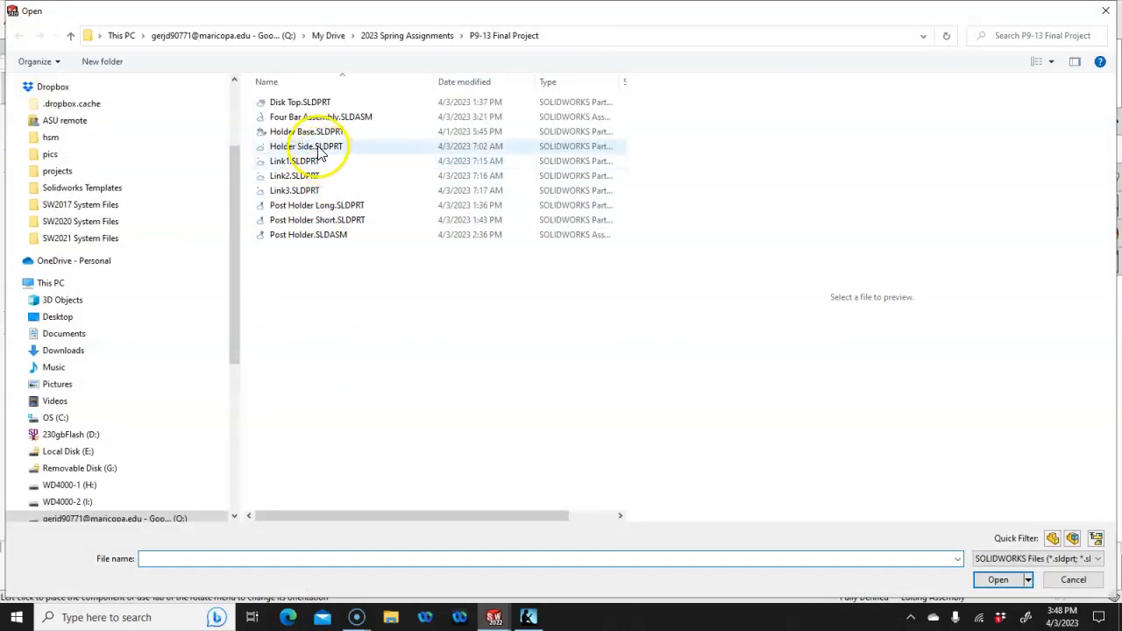
pyautogui.click(314, 207)
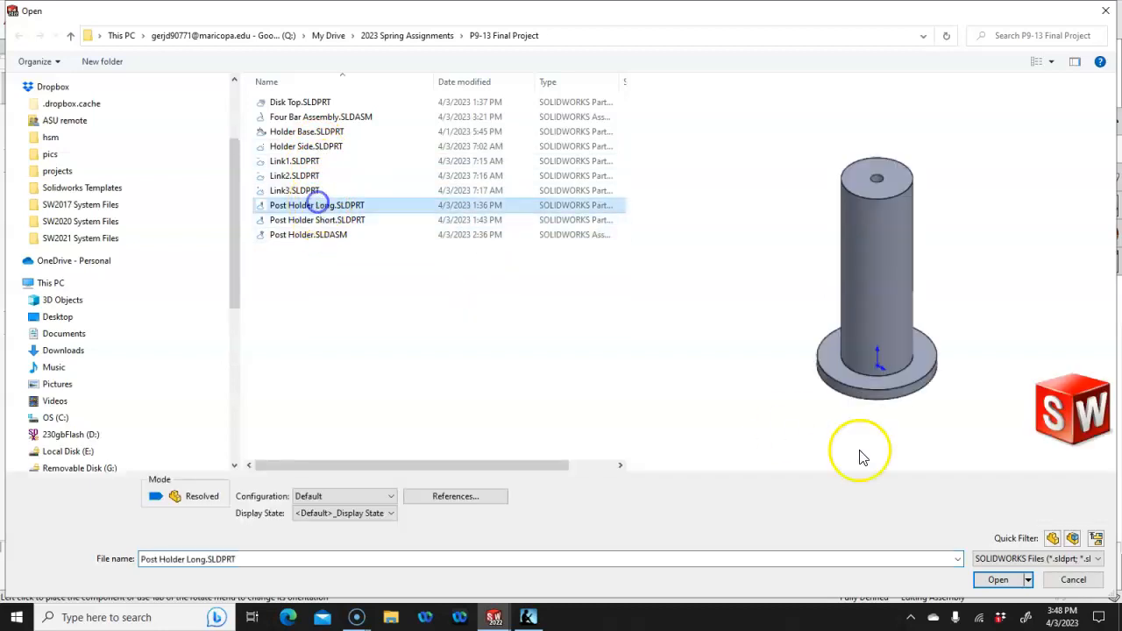
pyautogui.click(997, 579)
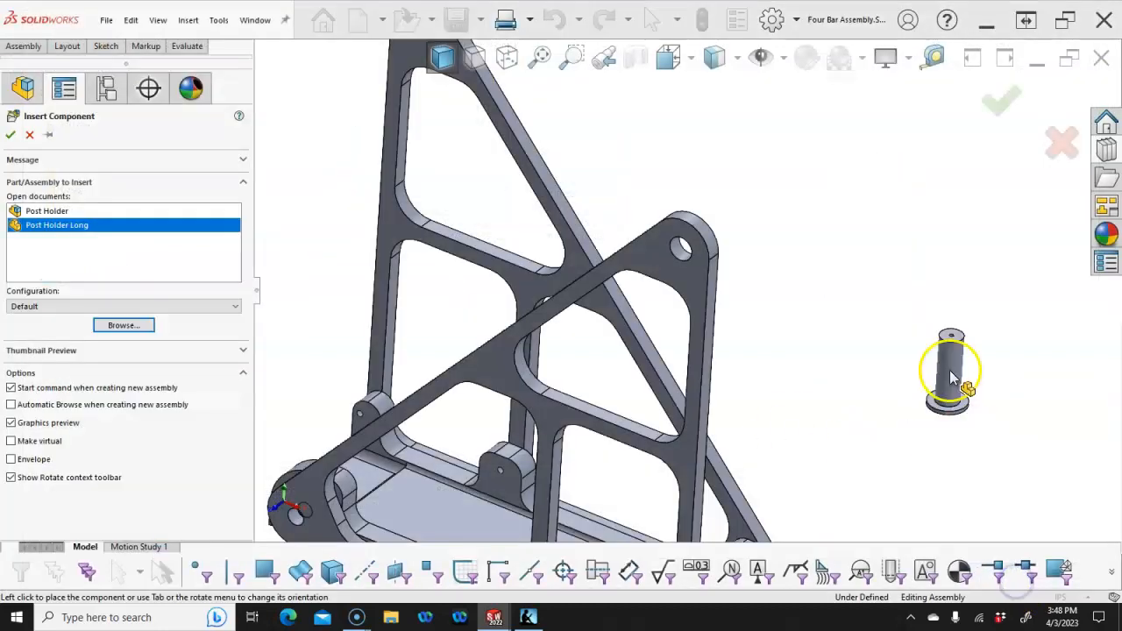
pyautogui.click(769, 273)
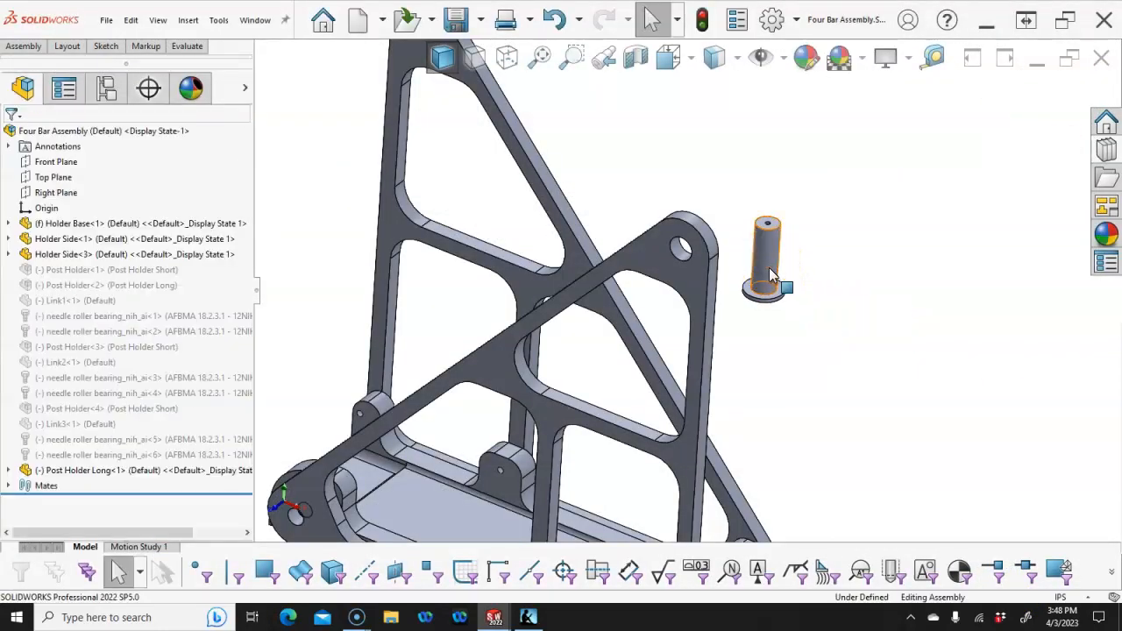
# Add a concentric mate between the long post's cylindrical face and the upper hole of Holder Side<1>.
pyautogui.click(763, 269)
pyautogui.keyDown('ctrl'); pyautogui.click(682, 250); pyautogui.keyUp('ctrl')
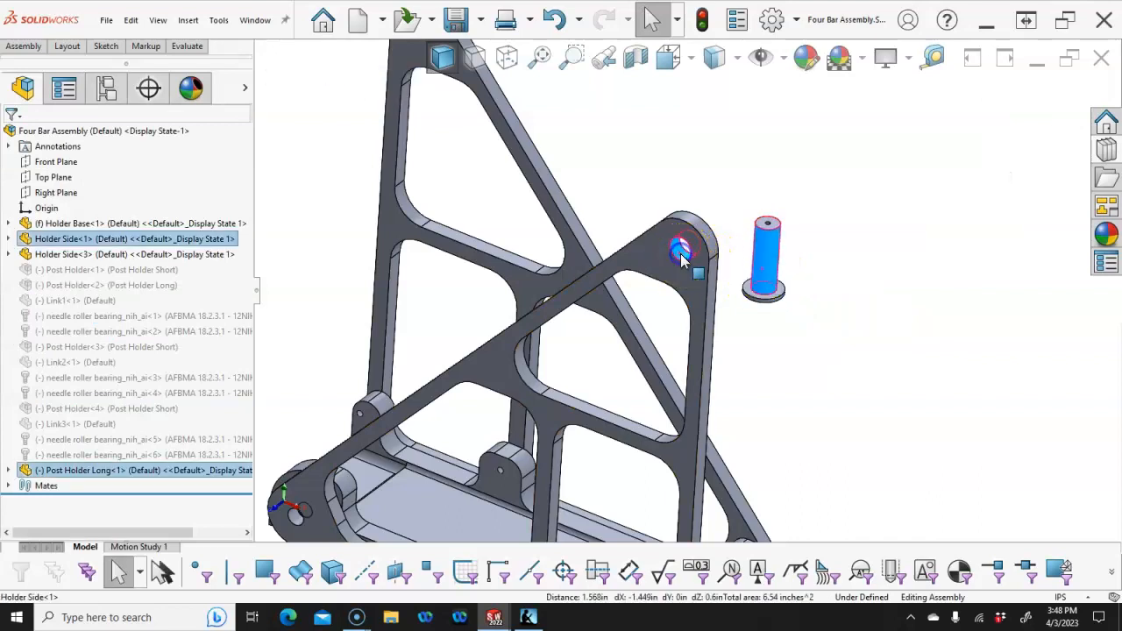
pyautogui.click(770, 241)
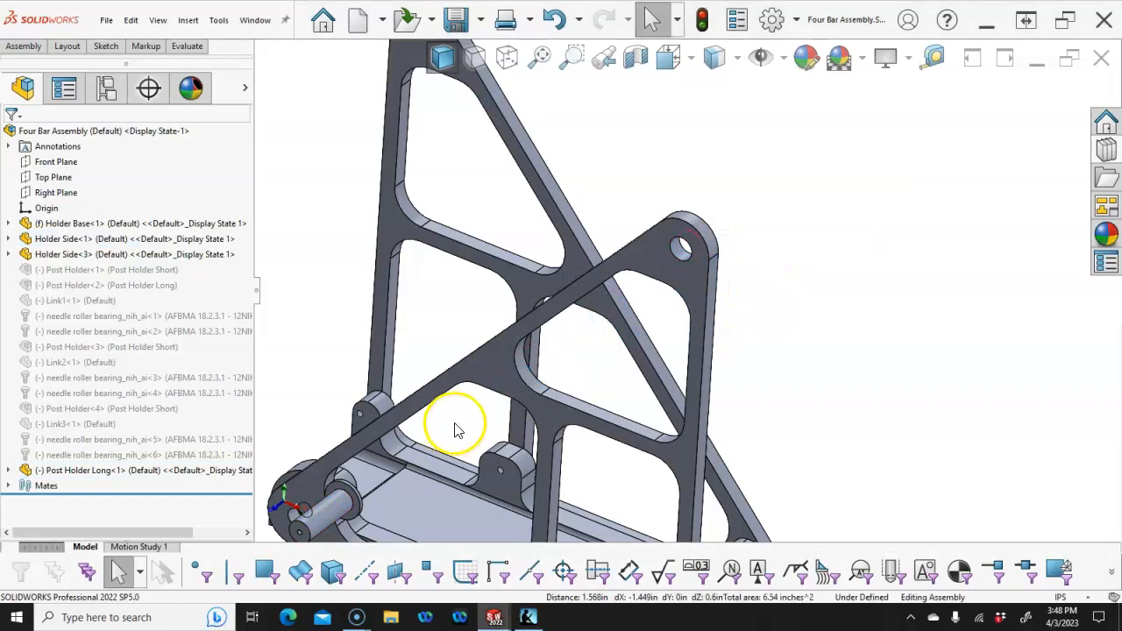
# Move the long post out in front of the upper hole and mate its end face coincident with the outer face of Holder Side<1>.
pyautogui.press('f')
pyautogui.moveTo(455, 447); pyautogui.dragTo(865, 244)
pyautogui.scroll(-5, 863, 226)
pyautogui.moveTo(780, 185); pyautogui.dragTo(775, 206, button='middle')
pyautogui.scroll(-2, 591, 254)
pyautogui.click(534, 249)
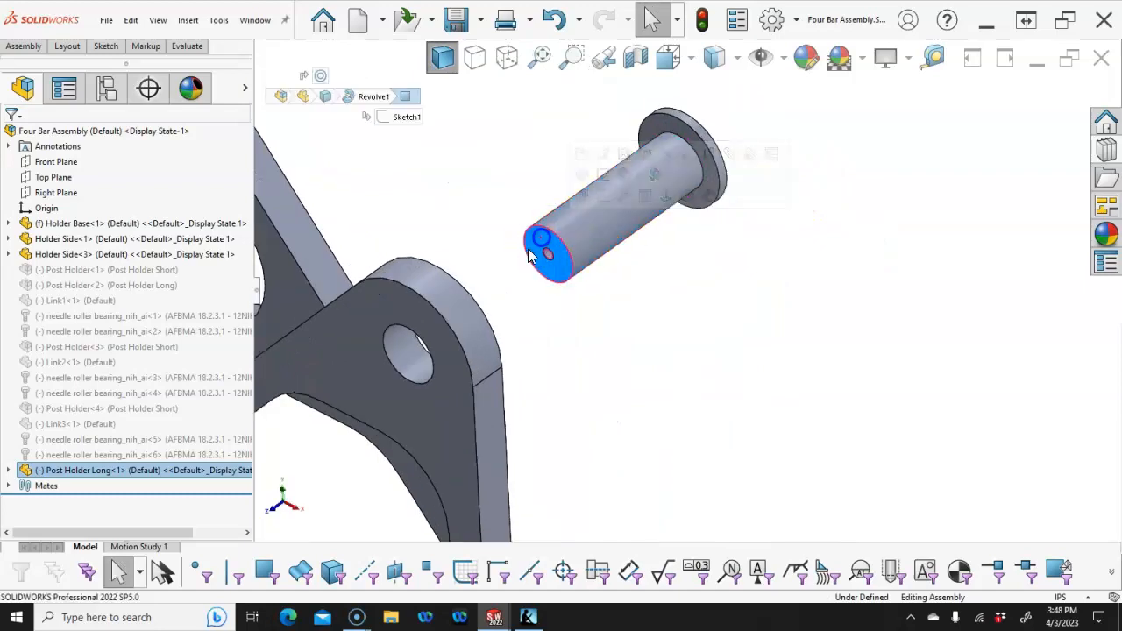
pyautogui.keyDown('ctrl'); pyautogui.click(414, 308); pyautogui.keyUp('ctrl')
pyautogui.click(430, 290)
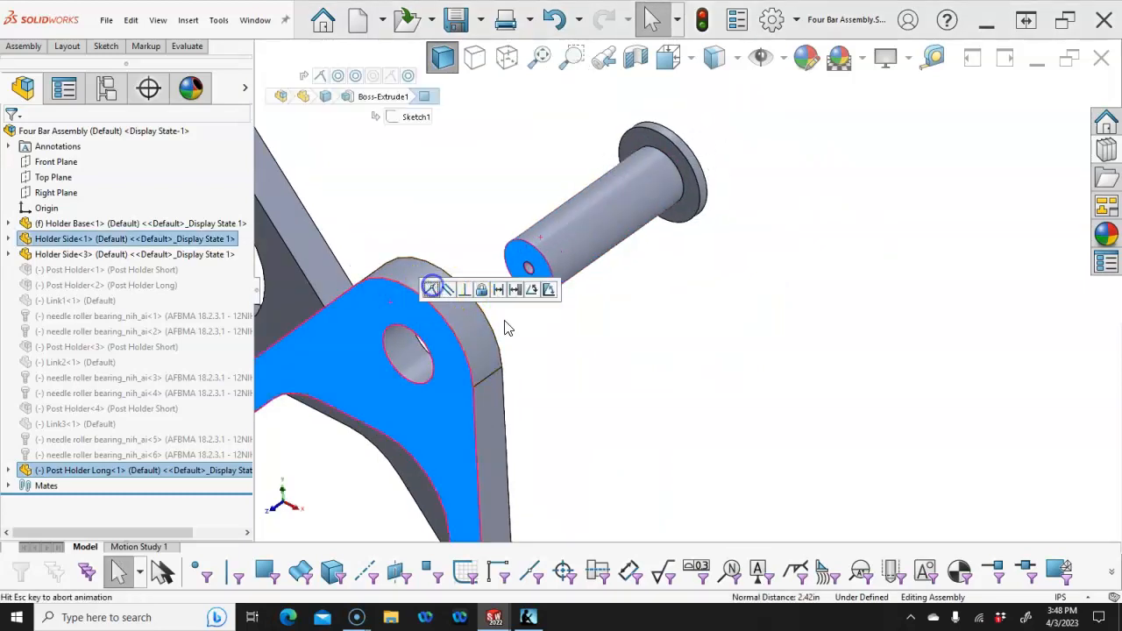
pyautogui.scroll(2, 691, 338)
pyautogui.moveTo(689, 310); pyautogui.dragTo(689, 272, button='middle')
pyautogui.moveTo(620, 256); pyautogui.dragTo(616, 270, button='middle')
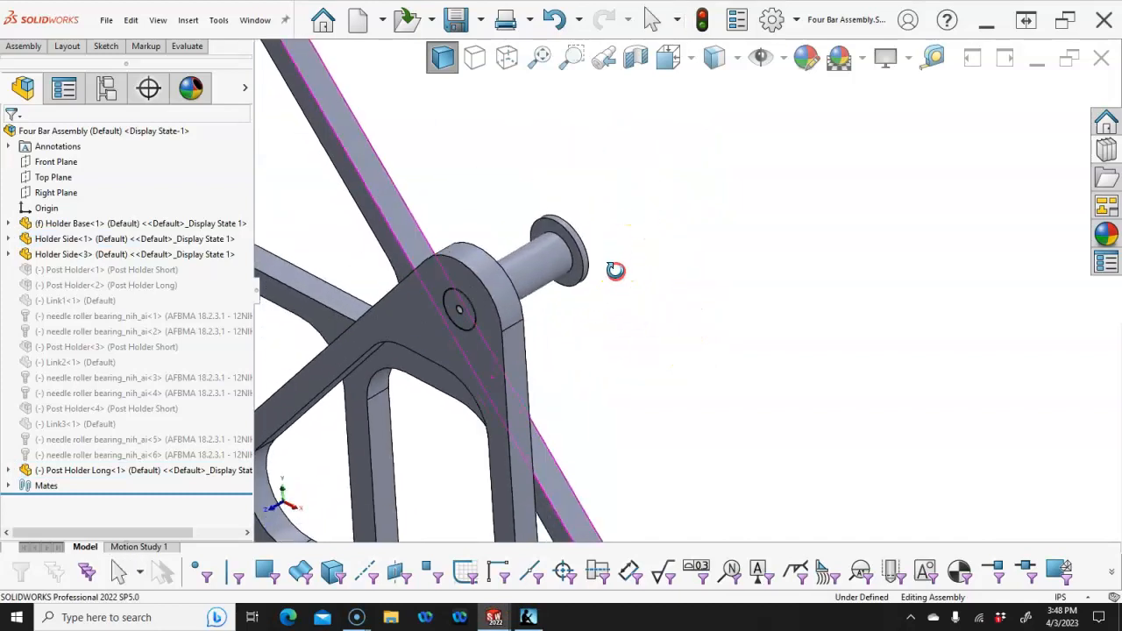
pyautogui.scroll(6, 614, 263)
pyautogui.scroll(-5, 681, 348)
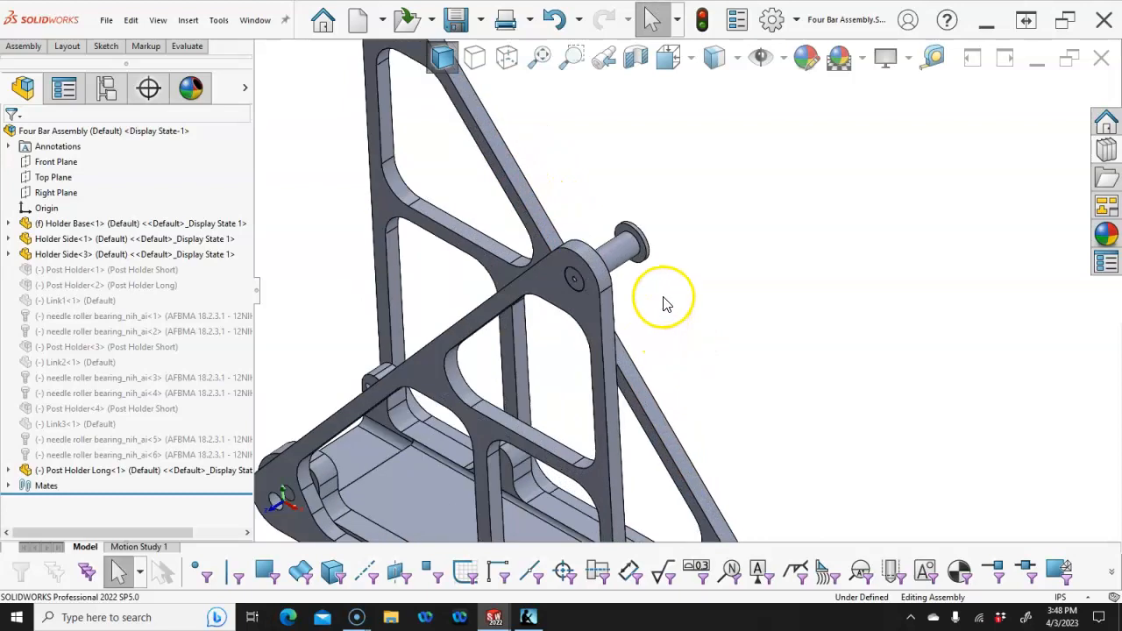
pyautogui.moveTo(664, 287); pyautogui.dragTo(666, 296, button='middle')
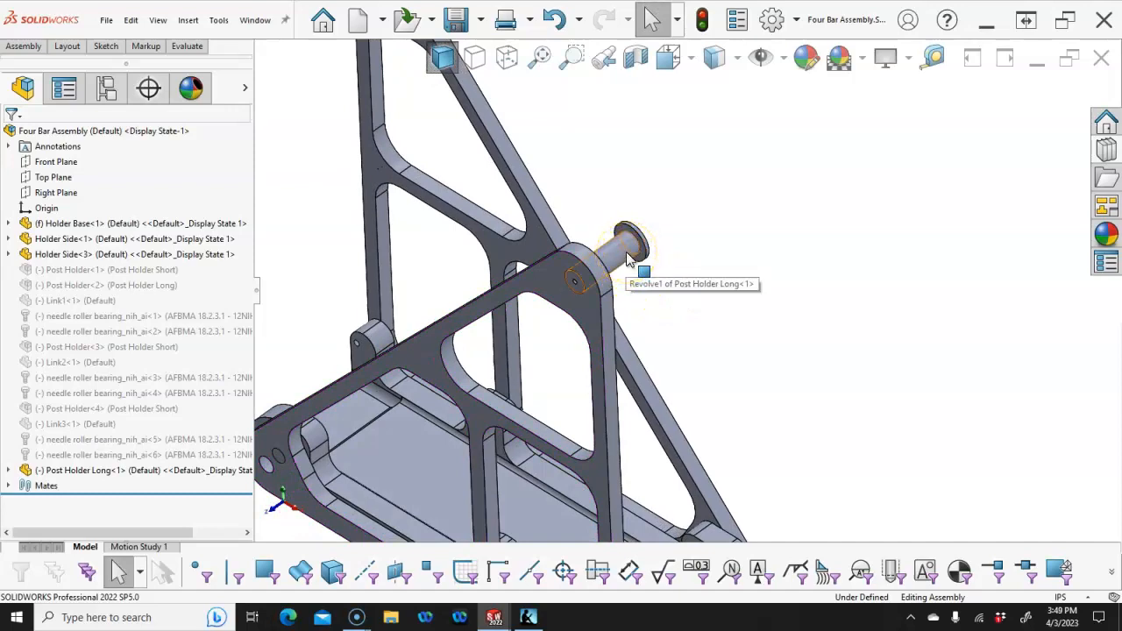
# Replace the Post Holder Long component with Post Holder Short.SLDPRT, matching the configuration name and re-attaching the mates.
pyautogui.scroll(-2, 627, 259)
pyautogui.click(619, 253)
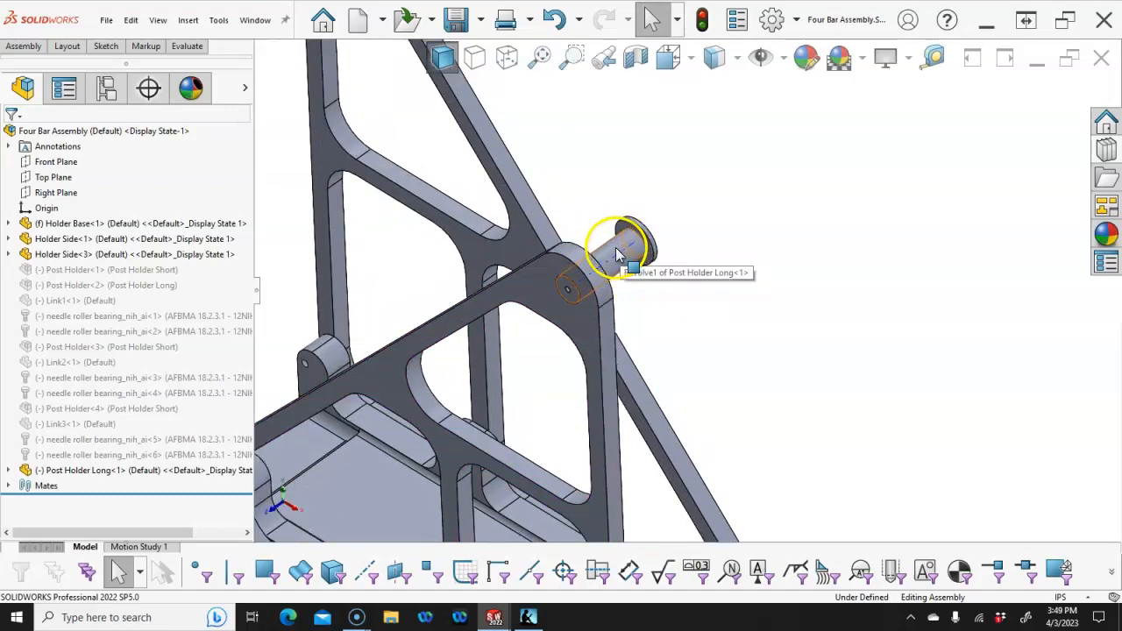
pyautogui.rightClick(618, 254)
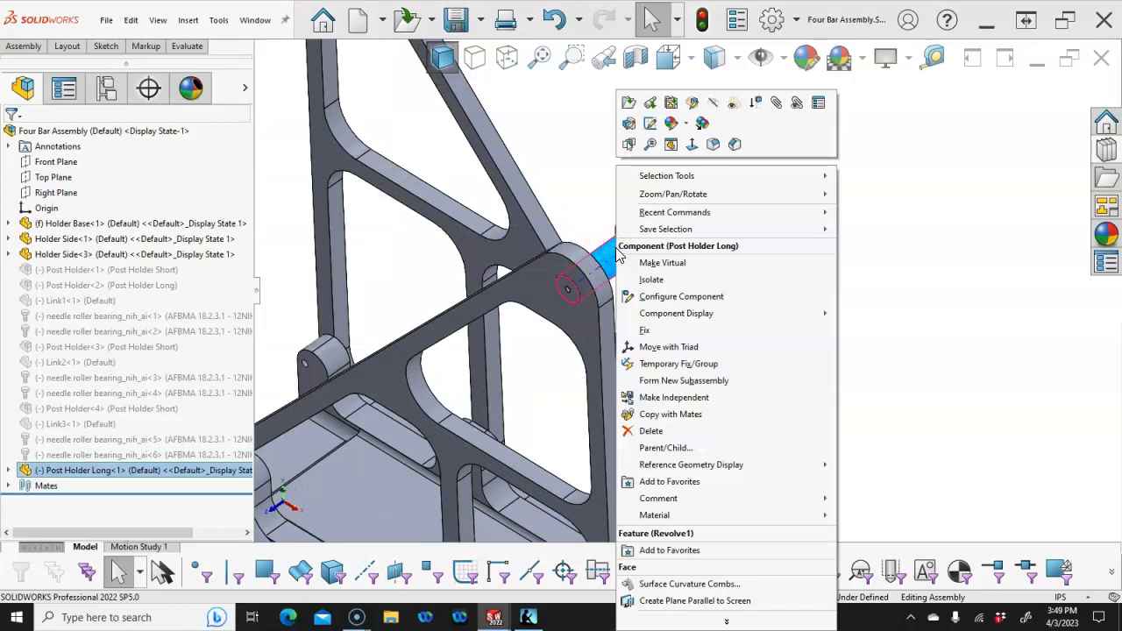
pyautogui.click(644, 433)
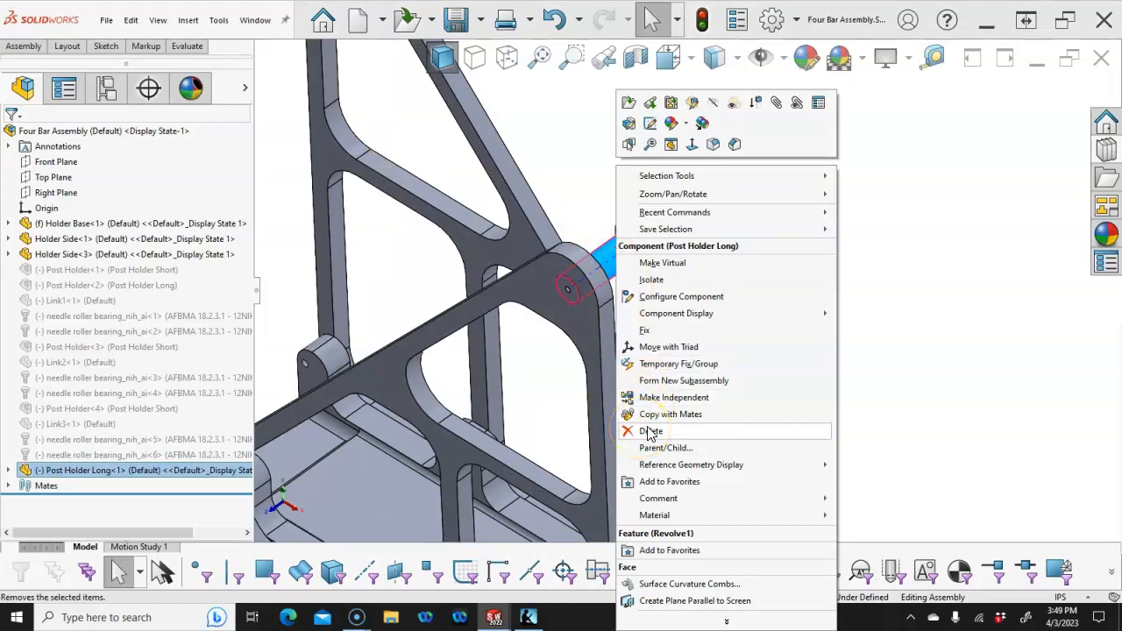
pyautogui.click(664, 618)
pyautogui.click(682, 533)
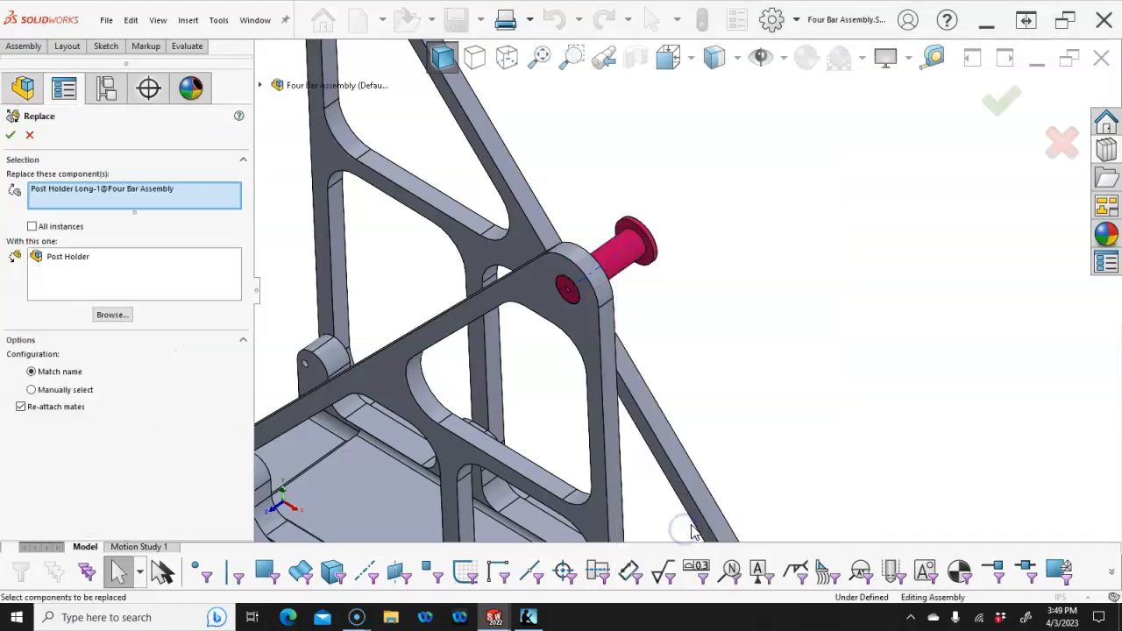
pyautogui.click(112, 314)
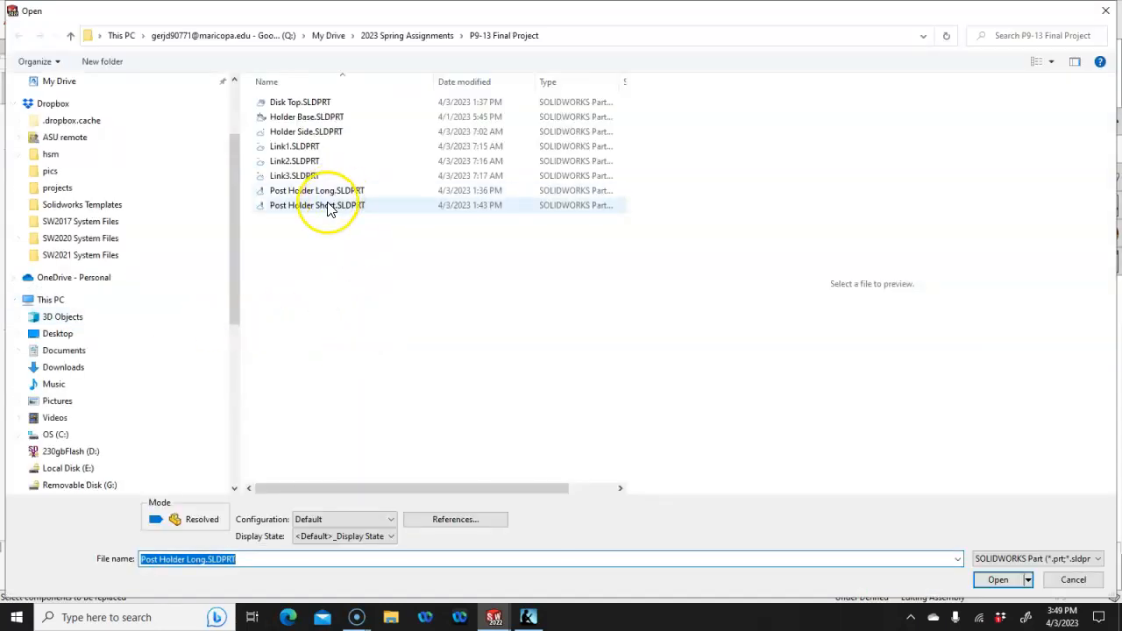
pyautogui.click(326, 205)
pyautogui.click(998, 580)
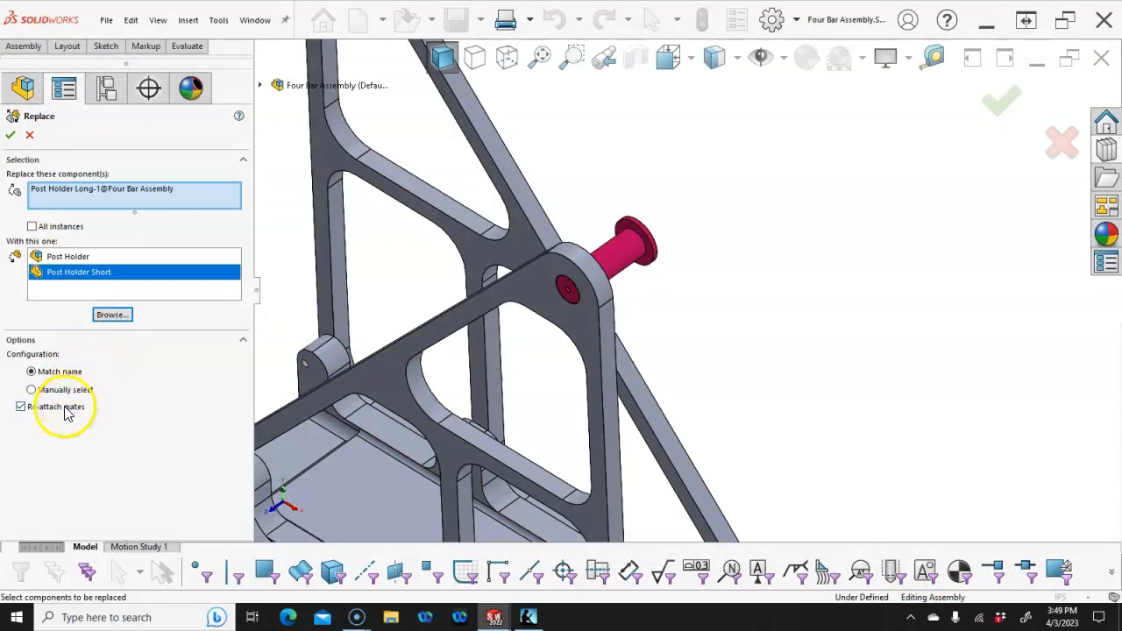
pyautogui.click(12, 132)
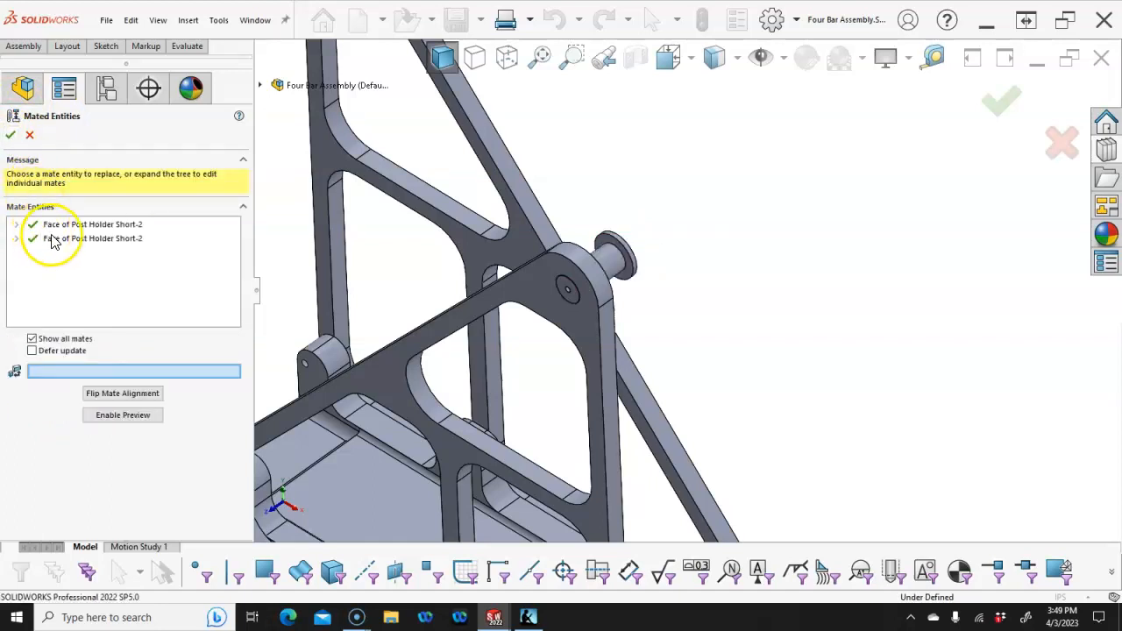
pyautogui.click(8, 137)
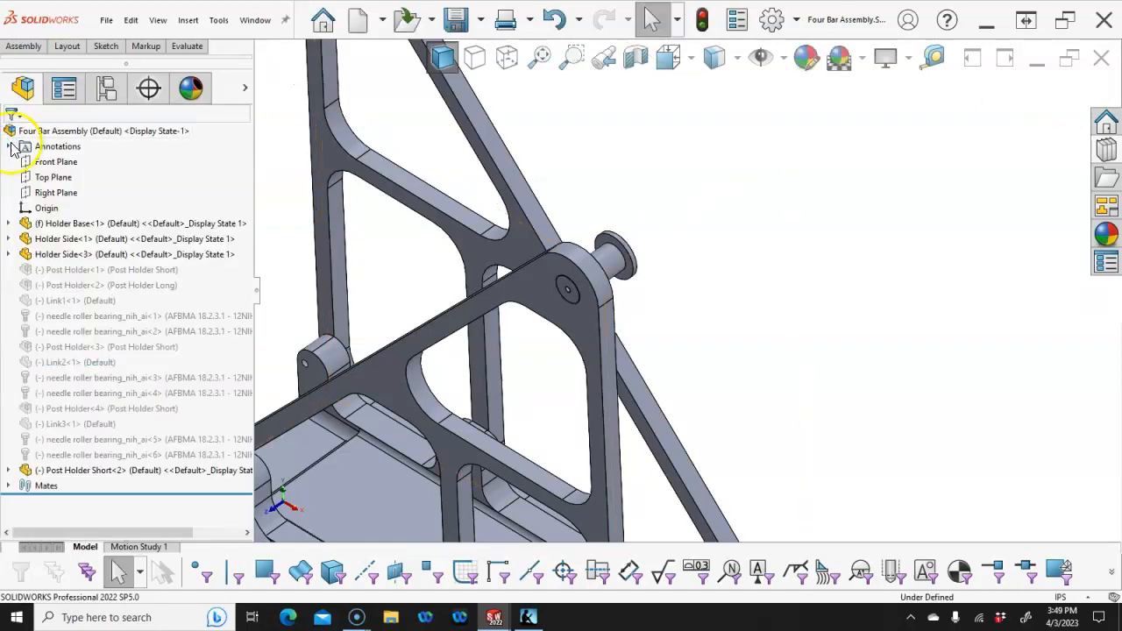
pyautogui.scroll(1, 731, 244)
pyautogui.moveTo(731, 245)
pyautogui.mouseDown(button='middle')
pyautogui.moveTo(739, 220)
pyautogui.moveTo(727, 243)
pyautogui.mouseUp(button='middle')
pyautogui.scroll(2, 681, 283)
pyautogui.moveTo(681, 283); pyautogui.dragTo(683, 291, button='middle')
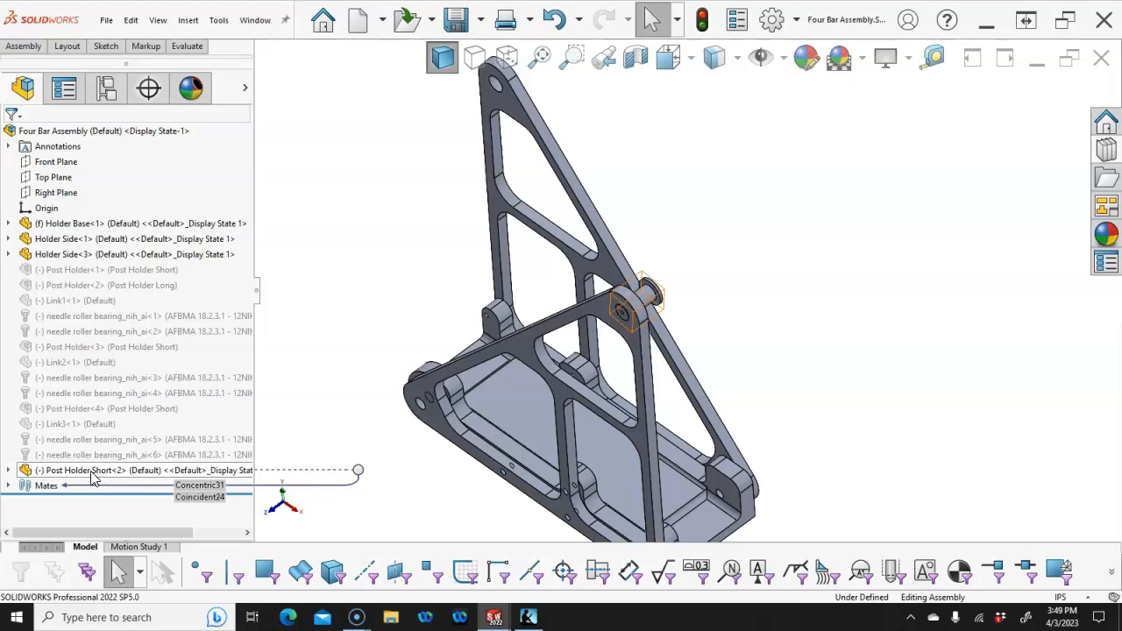
pyautogui.moveTo(353, 366); pyautogui.dragTo(330, 368, button='middle')
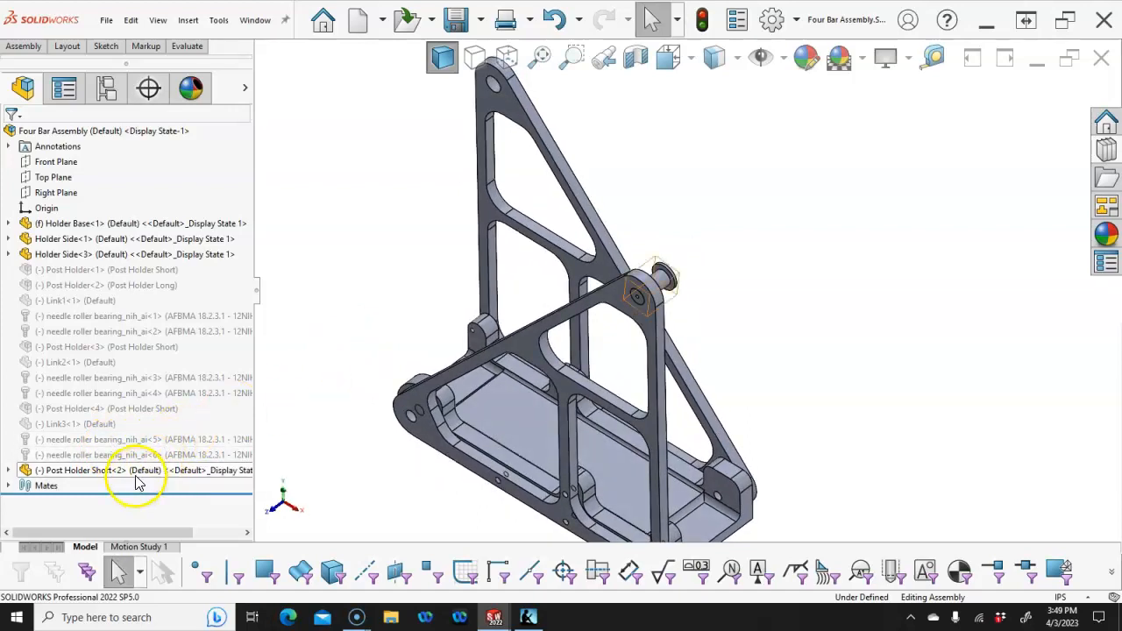
pyautogui.moveTo(136, 480)
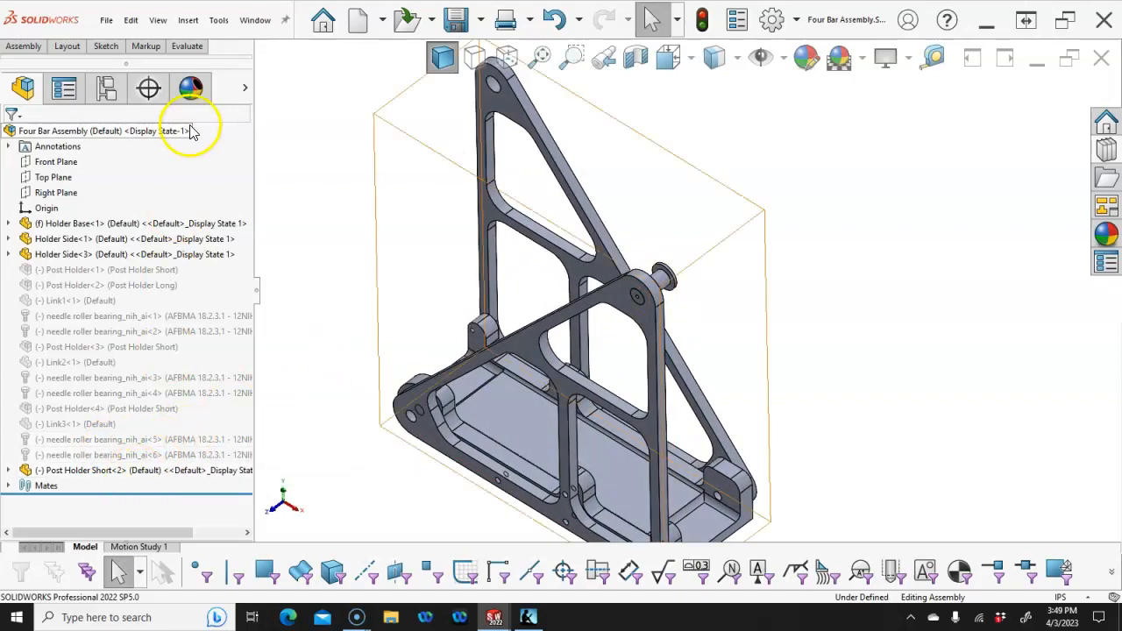
# Open the recently used part Link1.SLDPRT.
pyautogui.click(105, 20)
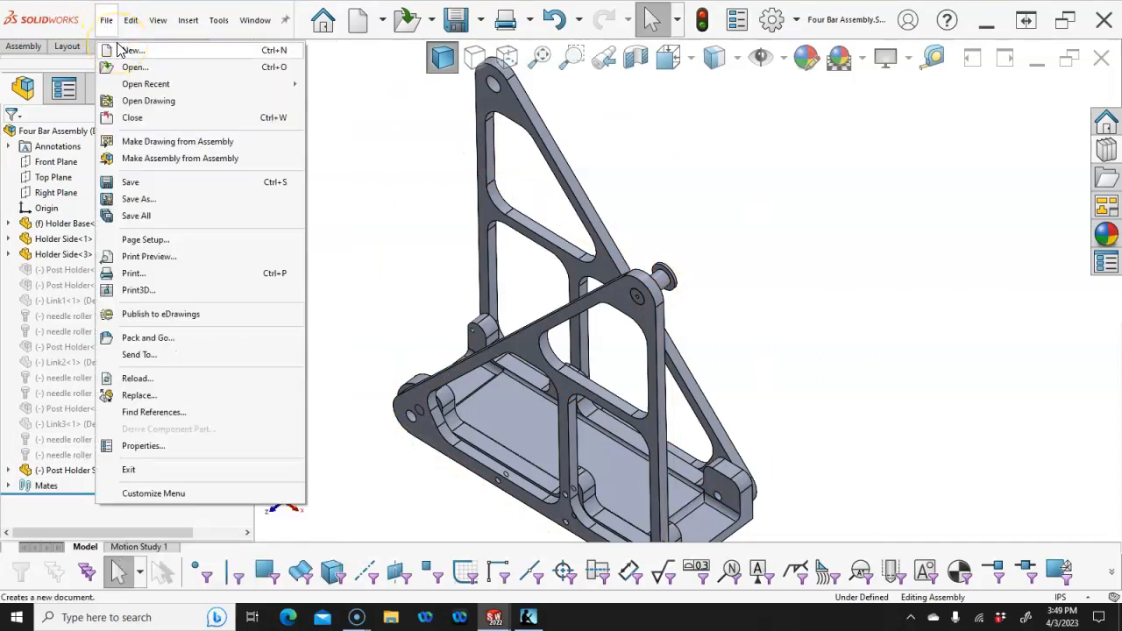
pyautogui.moveTo(145, 83)
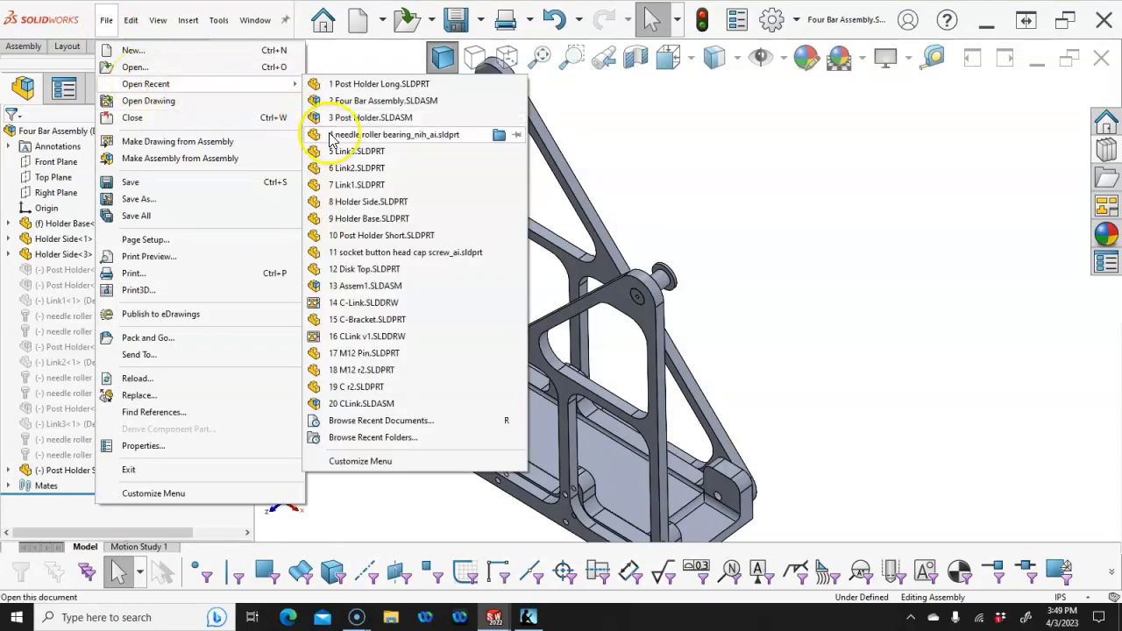
pyautogui.click(355, 184)
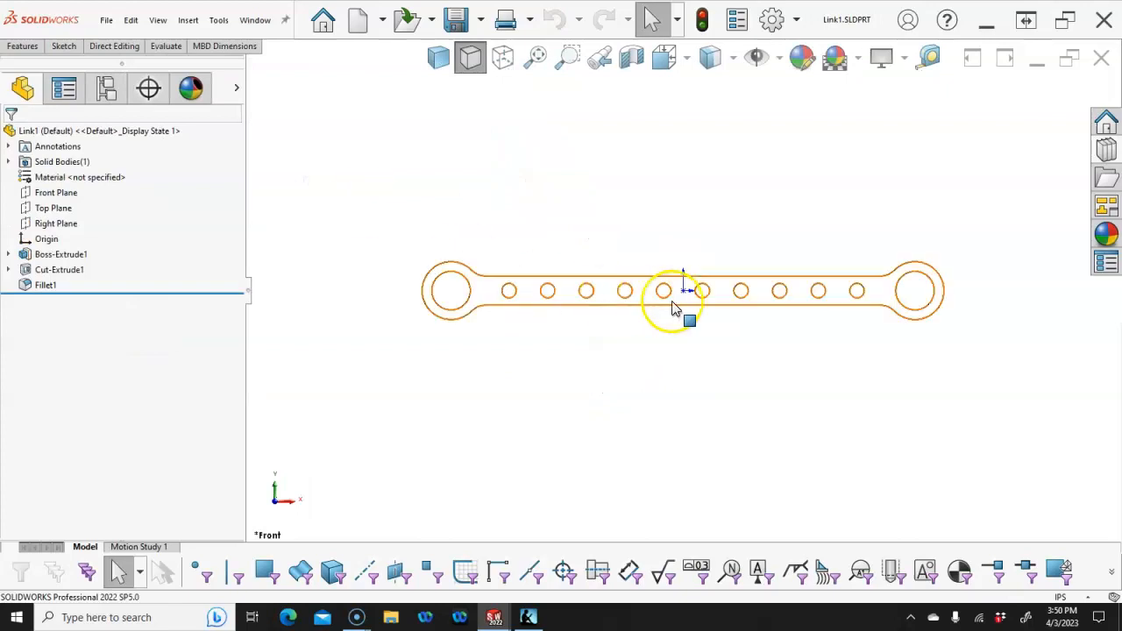
# Display the link as shaded with edges and orient it to the front view.
pyautogui.moveTo(696, 295)
pyautogui.mouseDown(button='middle')
pyautogui.moveTo(704, 205)
pyautogui.moveTo(639, 211)
pyautogui.moveTo(669, 238)
pyautogui.mouseUp(button='middle')
pyautogui.click(595, 221)
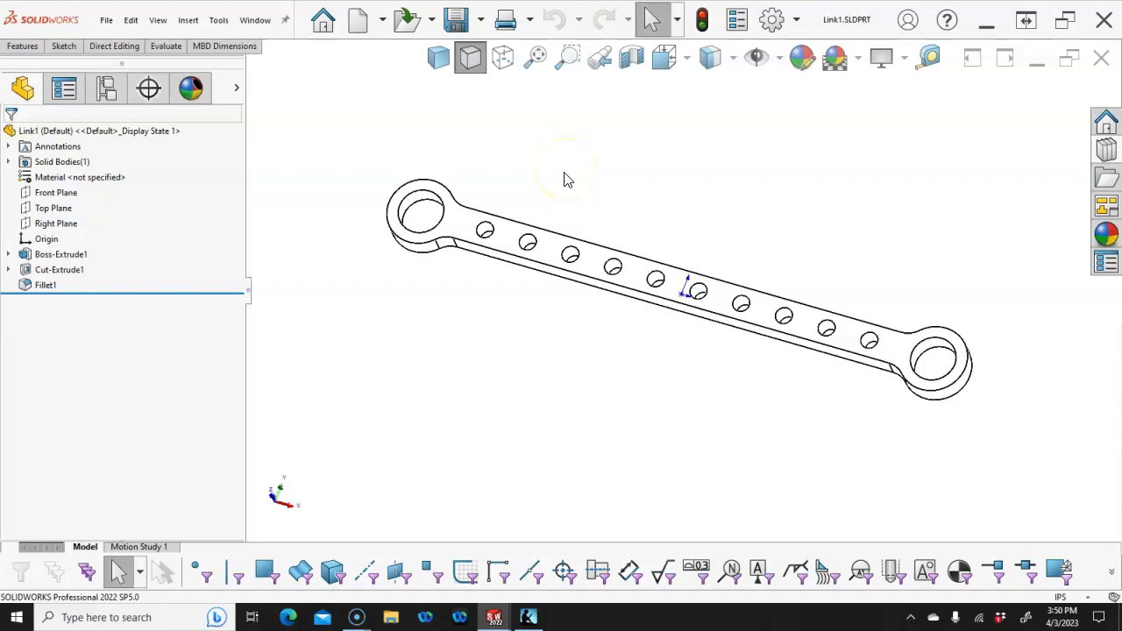
pyautogui.click(438, 57)
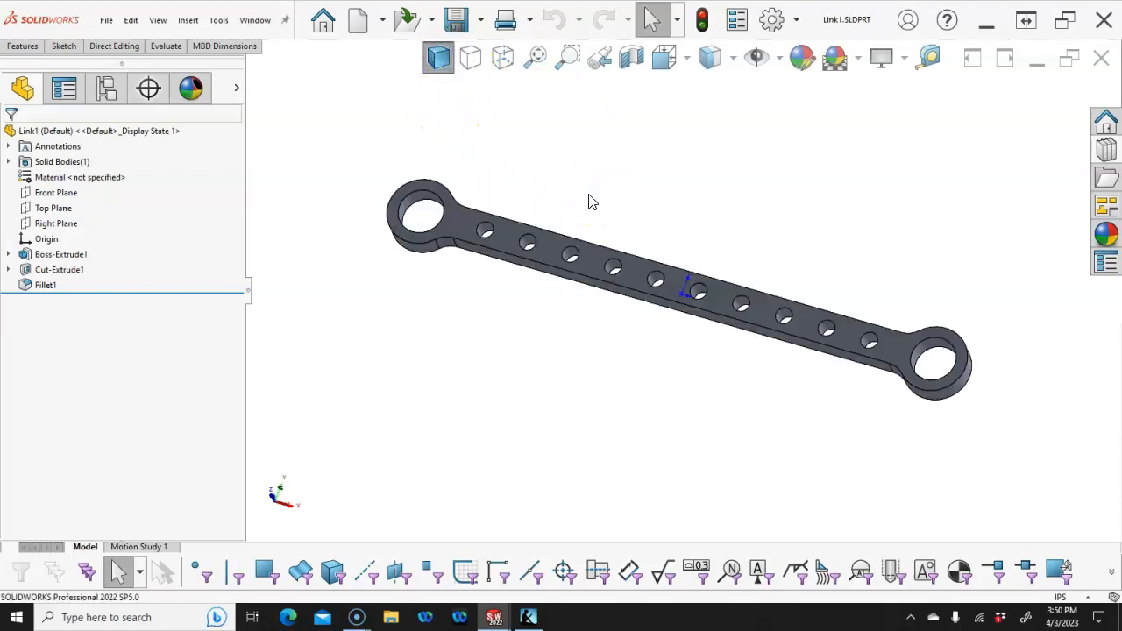
pyautogui.hotkey('ctrl', '1')
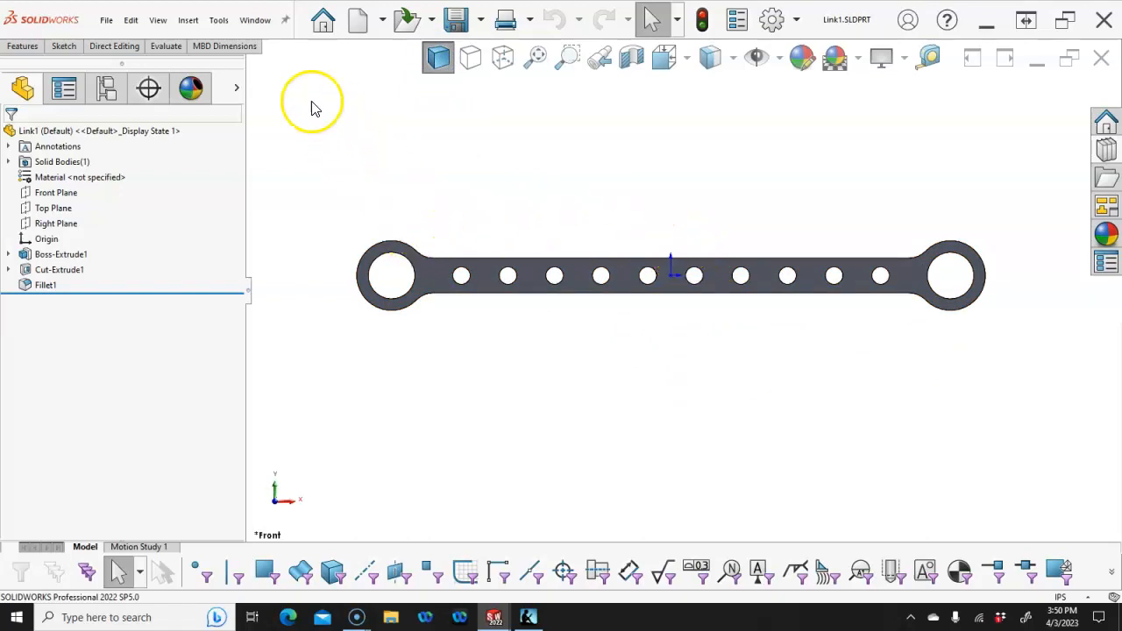
# Save the part as a copy named Links, open the copy and close the original document.
pyautogui.click(480, 24)
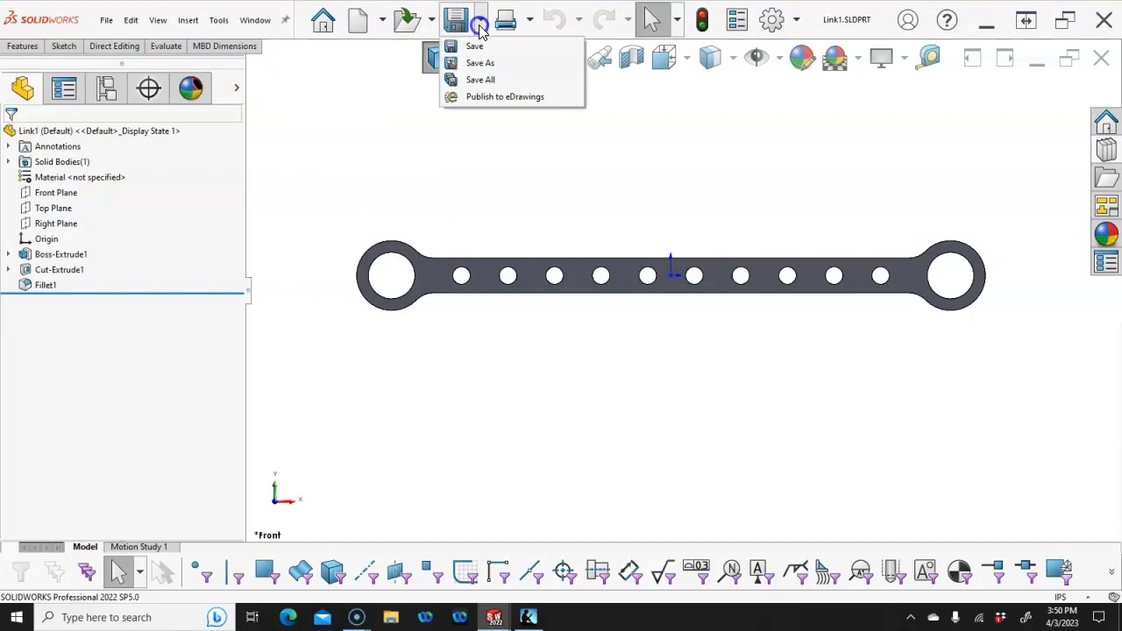
pyautogui.click(489, 67)
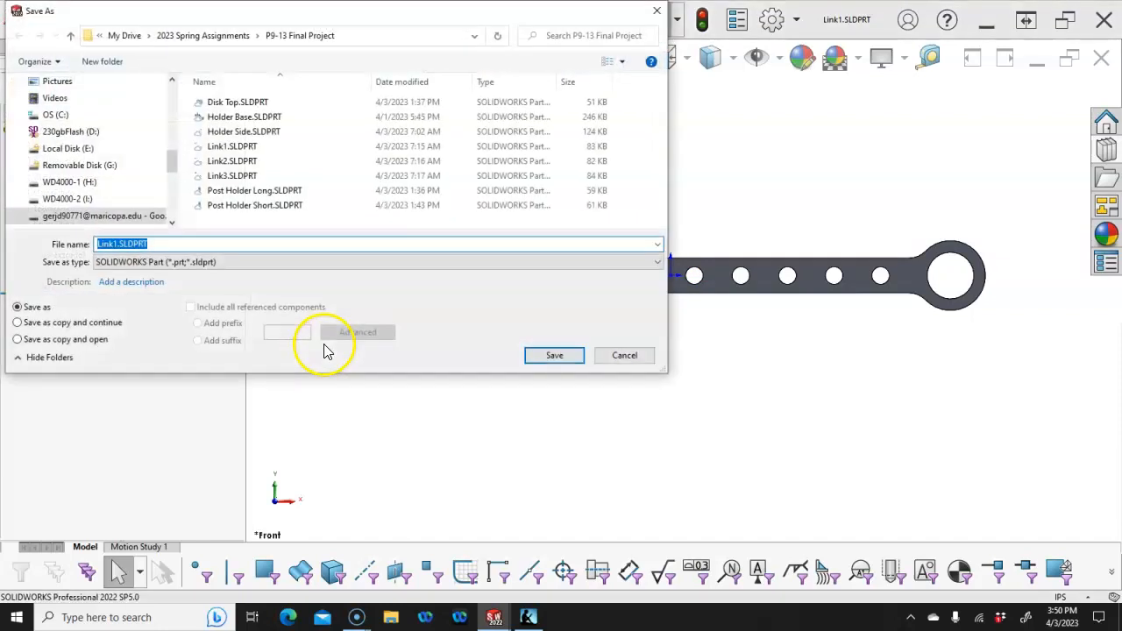
pyautogui.click(91, 340)
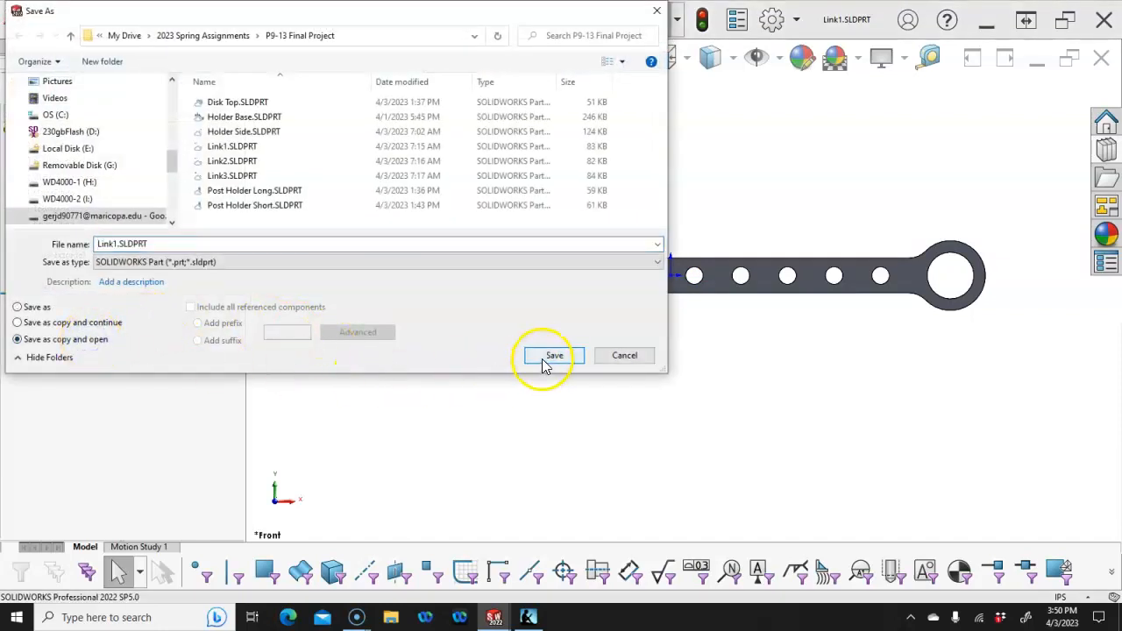
pyautogui.click(123, 247)
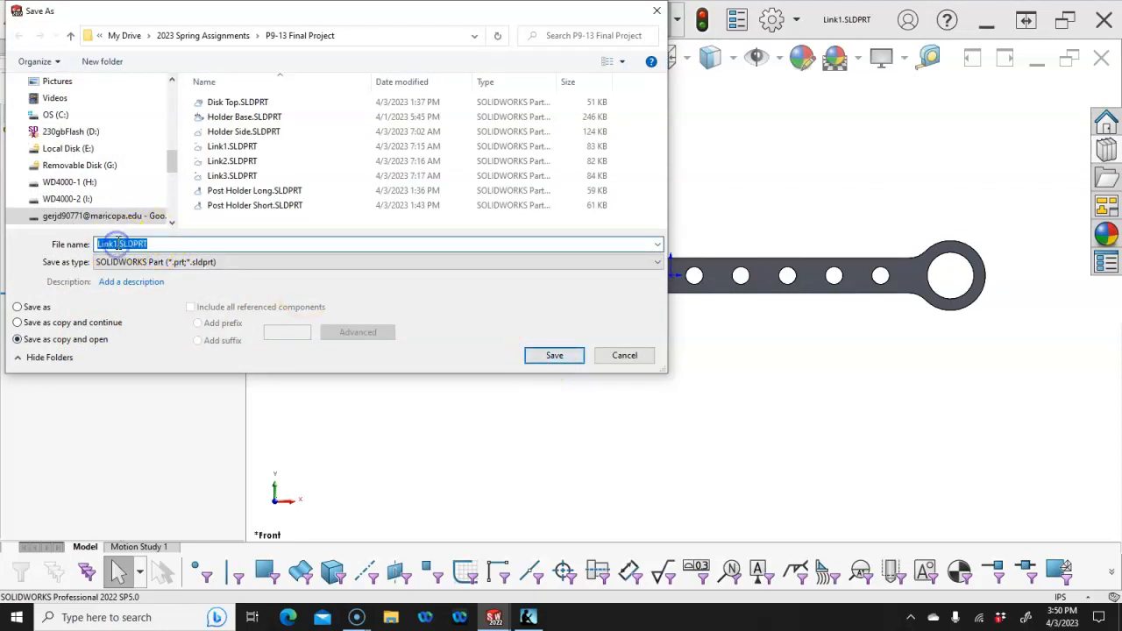
pyautogui.click(152, 276)
pyautogui.write('s')
pyautogui.click(554, 355)
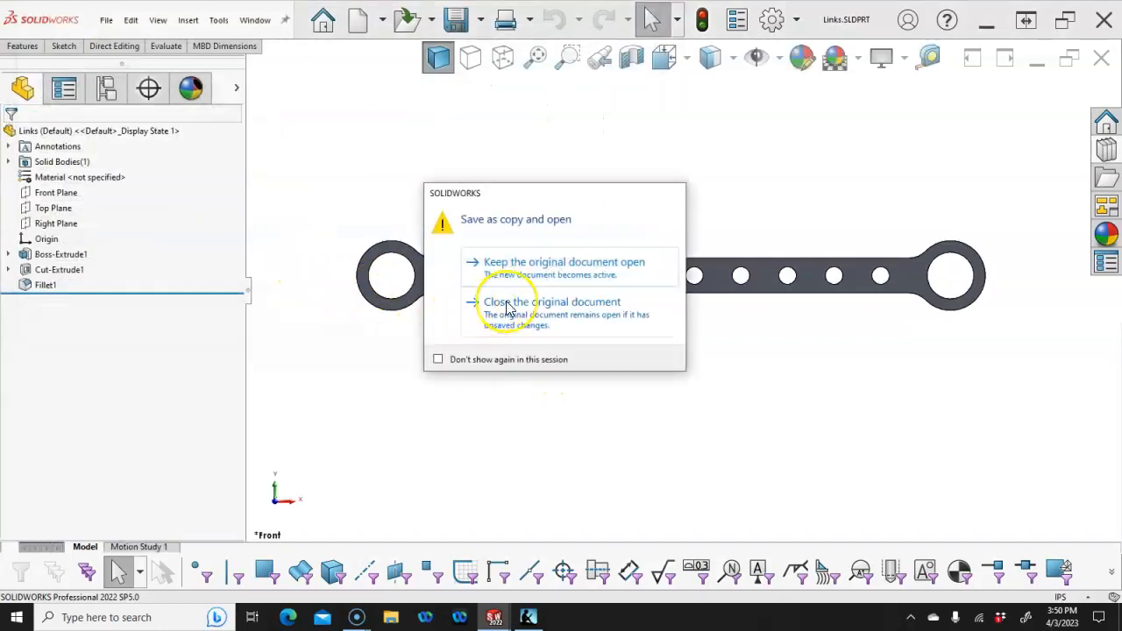
pyautogui.click(552, 304)
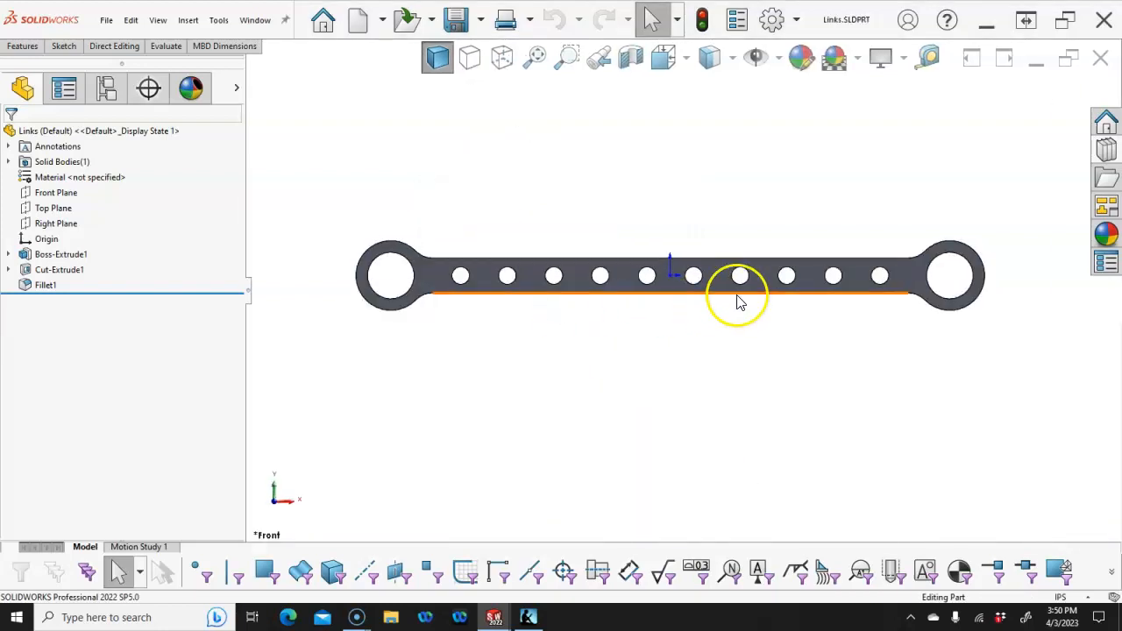
# Add a configuration named Link1 to the Links part.
pyautogui.scroll(-1, 708, 303)
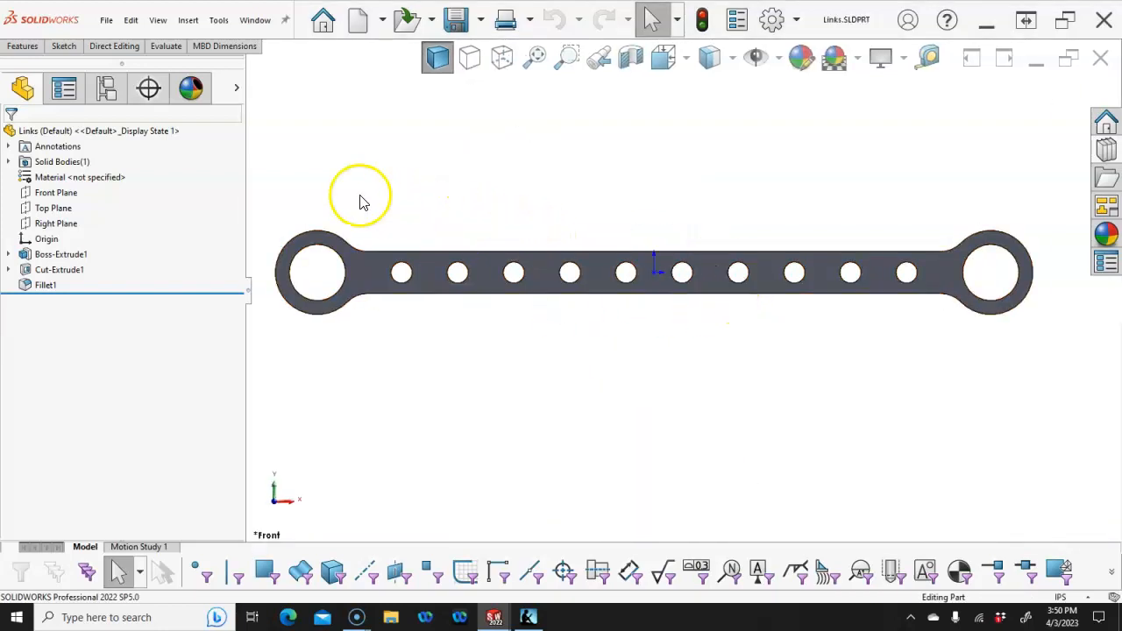
pyautogui.click(101, 96)
pyautogui.rightClick(95, 145)
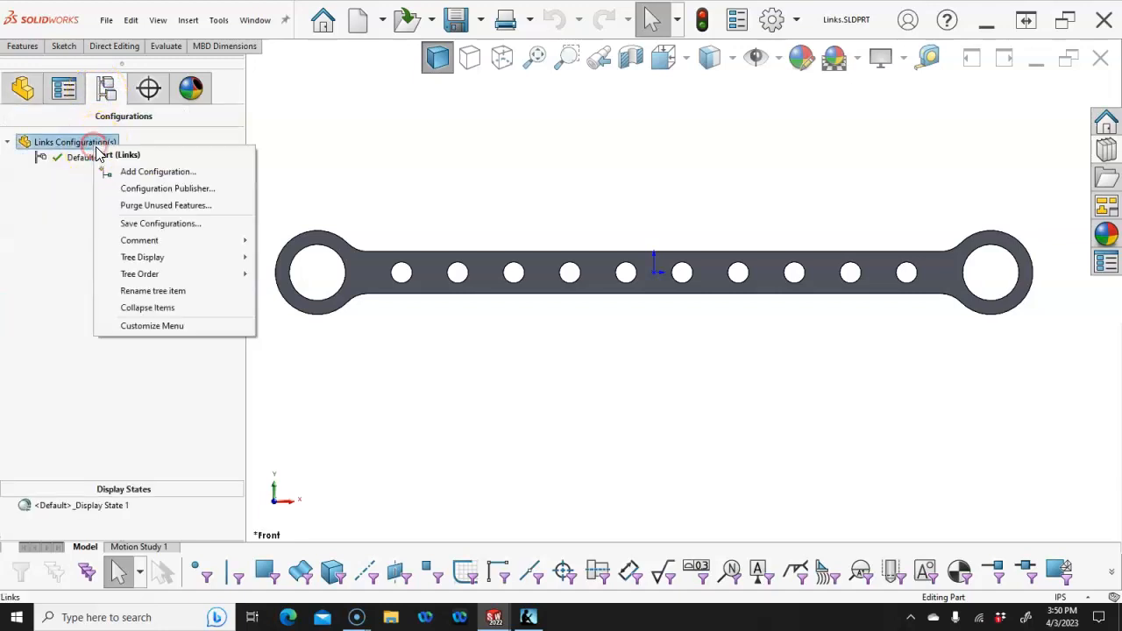
pyautogui.click(155, 172)
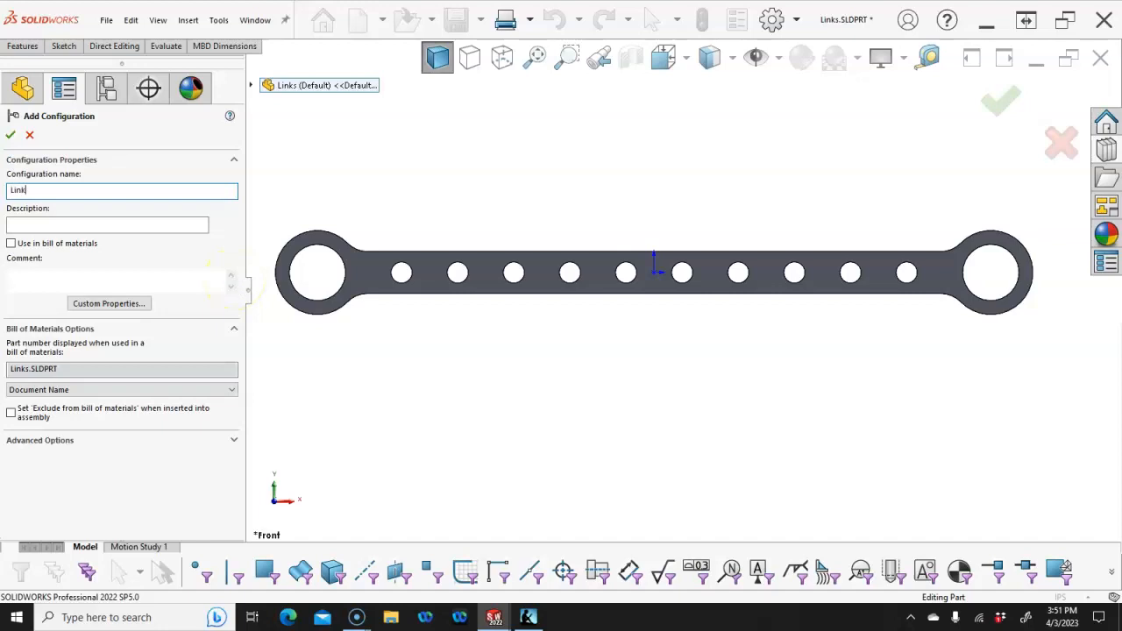
pyautogui.write('Link1')
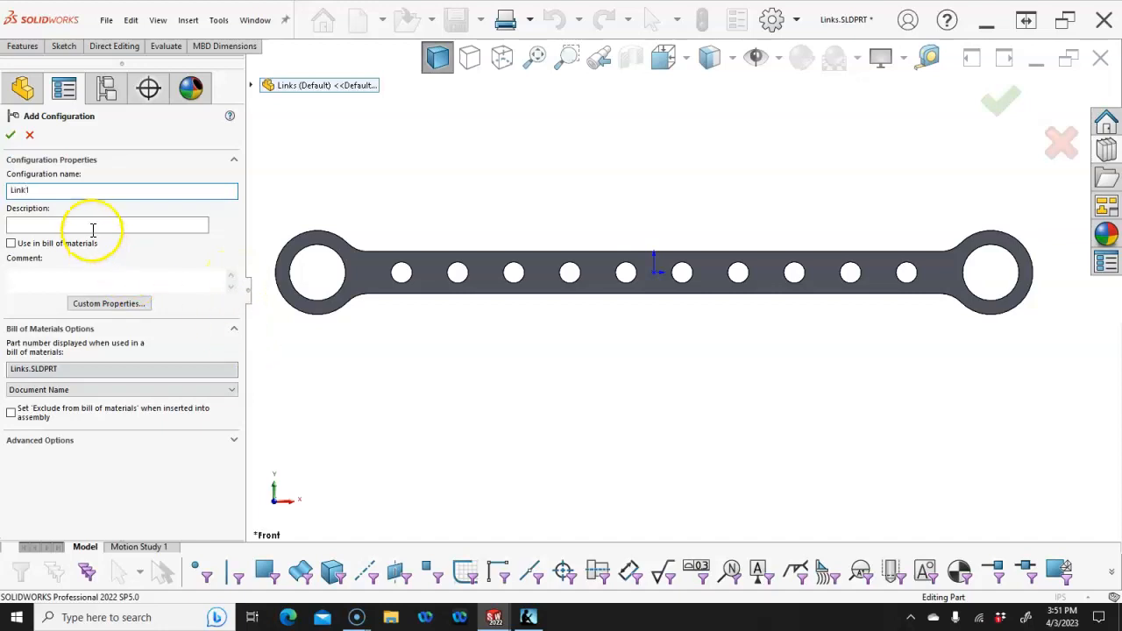
pyautogui.click(11, 134)
# Add two more configurations to the part, named Link2 and Link3.
pyautogui.rightClick(63, 159)
pyautogui.rightClick(68, 142)
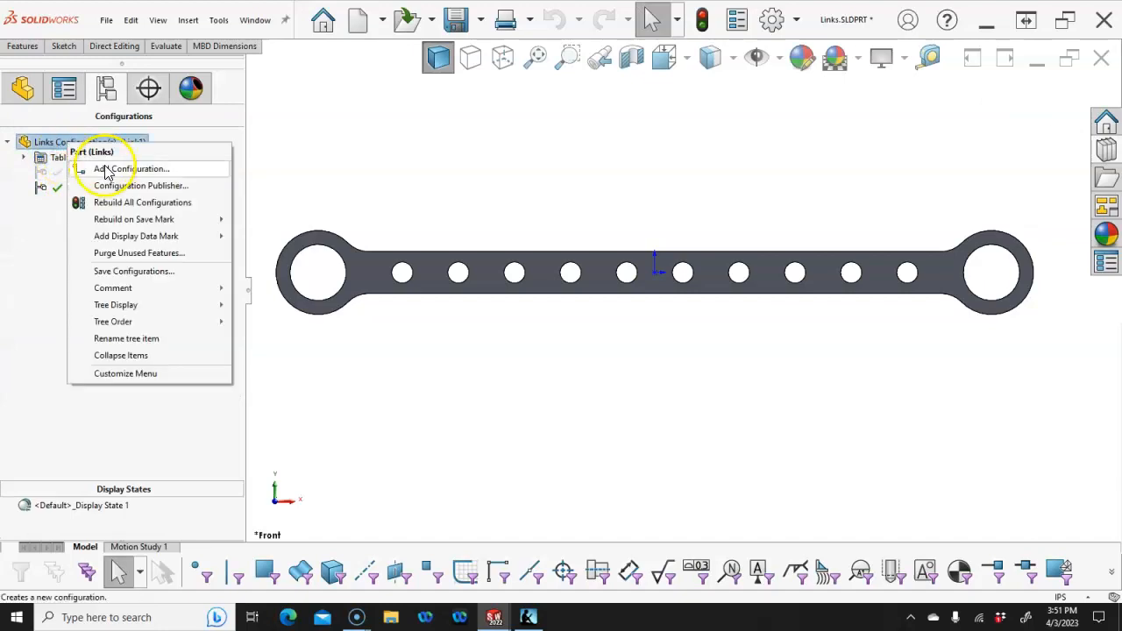
pyautogui.click(107, 169)
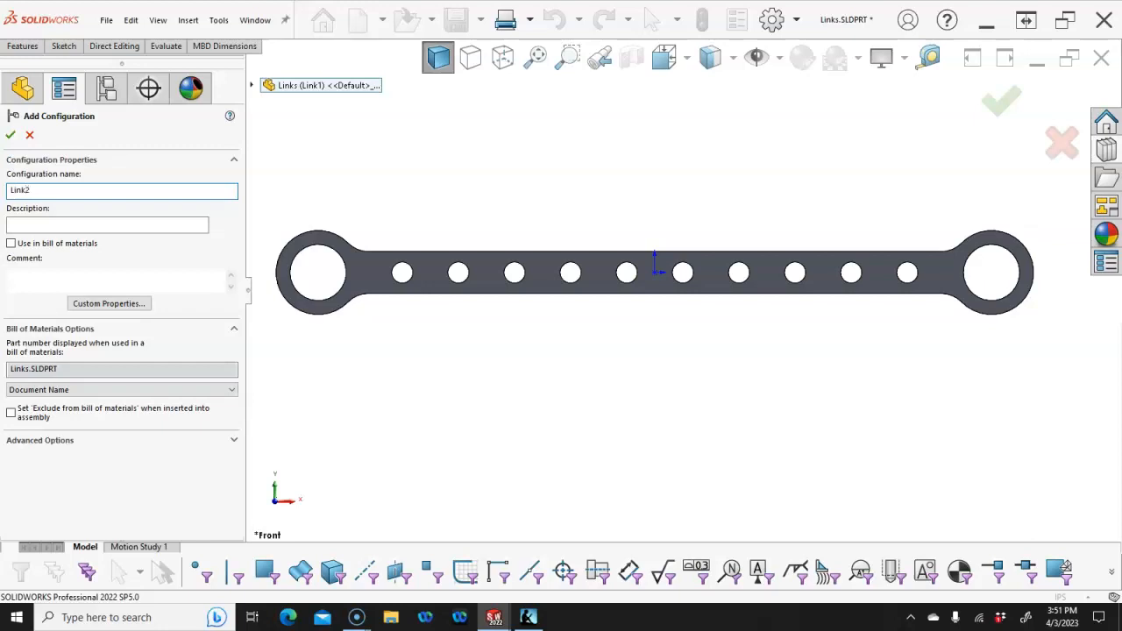
pyautogui.click(10, 136)
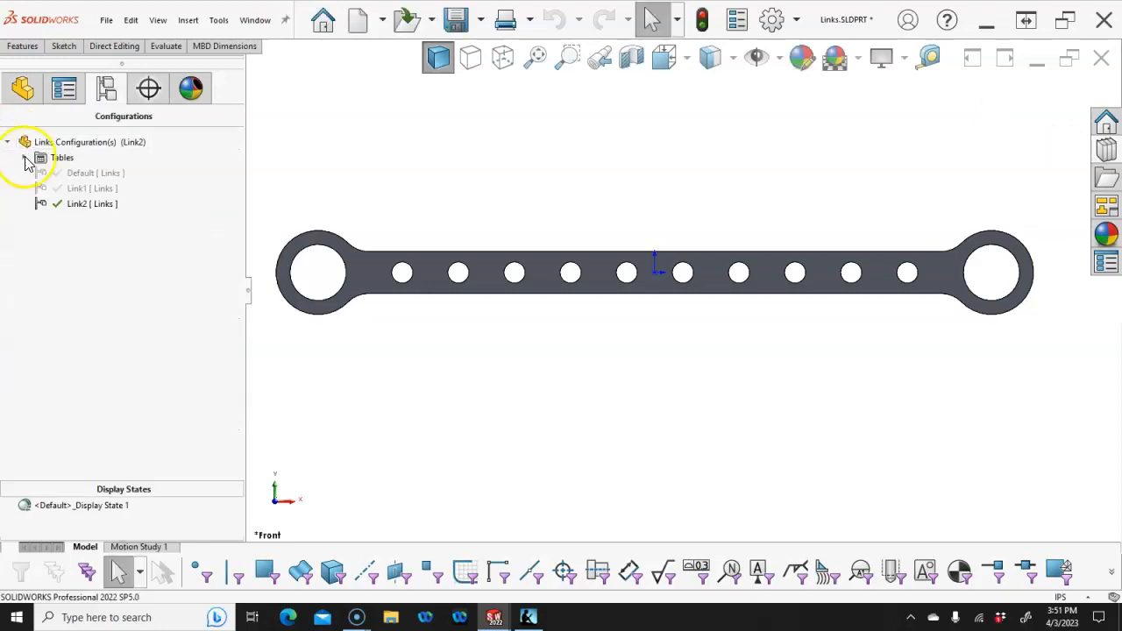
pyautogui.rightClick(78, 143)
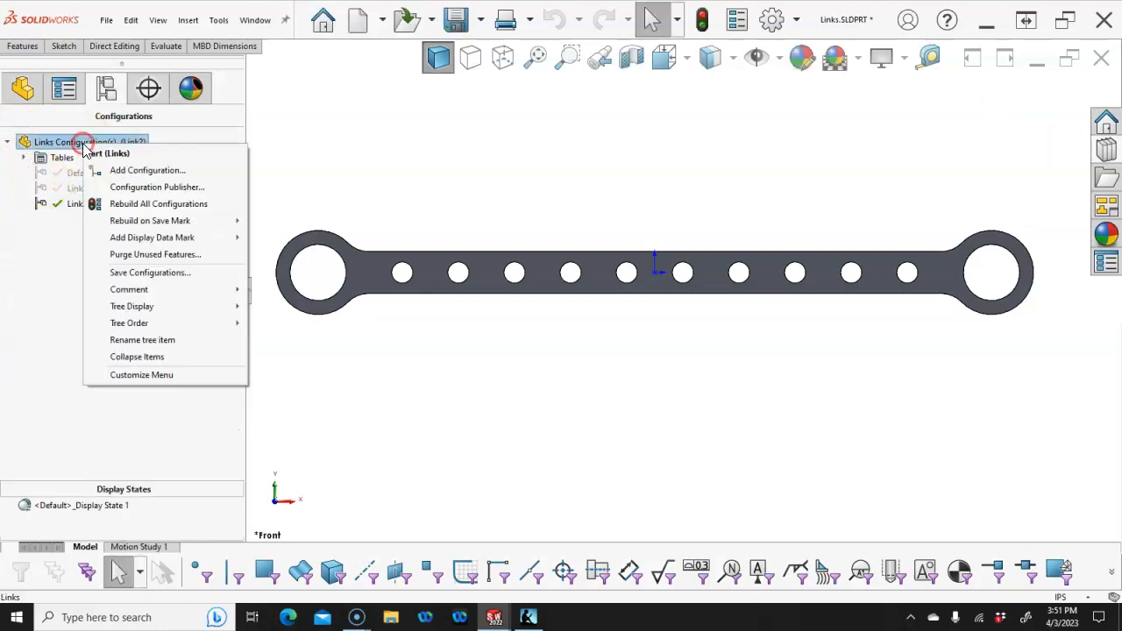
pyautogui.click(120, 172)
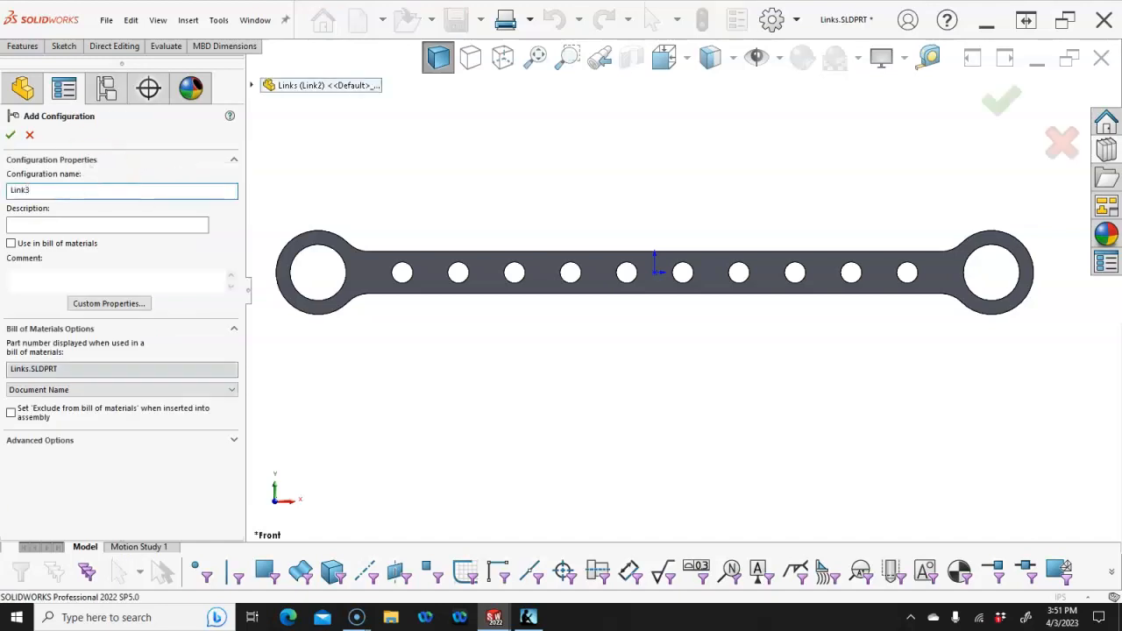
pyautogui.click(9, 136)
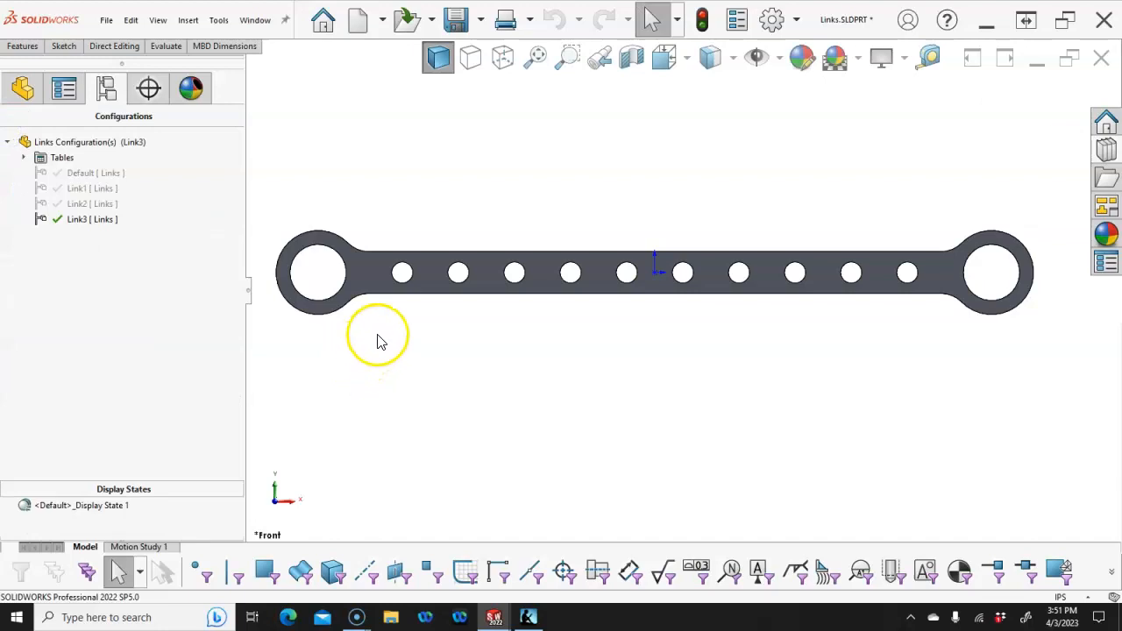
# Set the center-to-center distance between the end holes in Boss-Extrude1 to 14 inches with Link3 active.
pyautogui.click(22, 87)
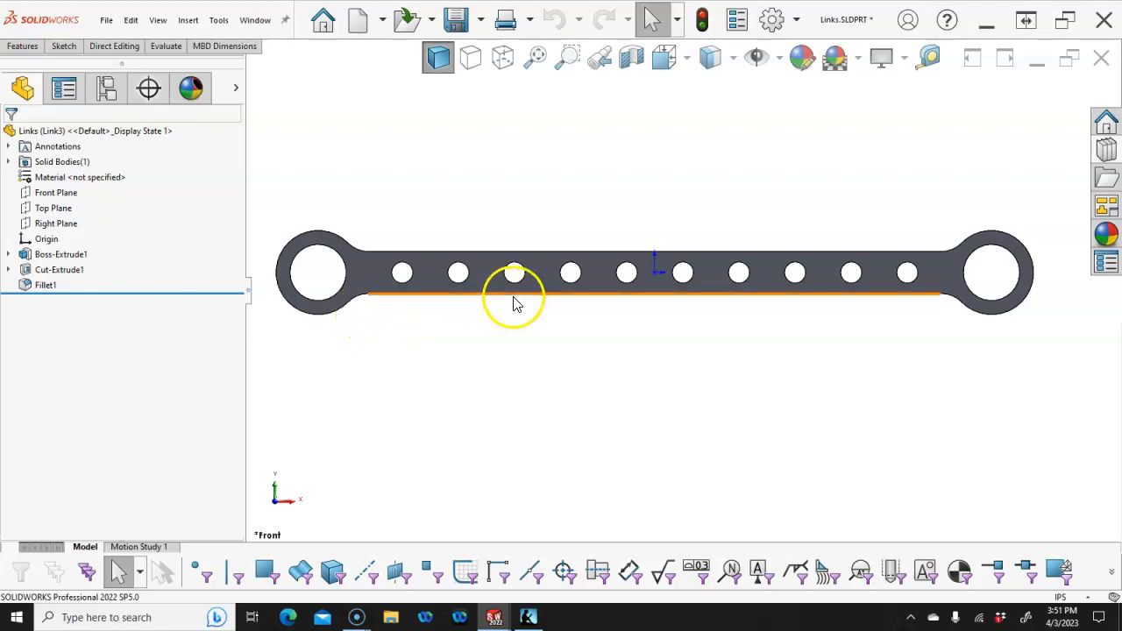
pyautogui.scroll(1, 508, 303)
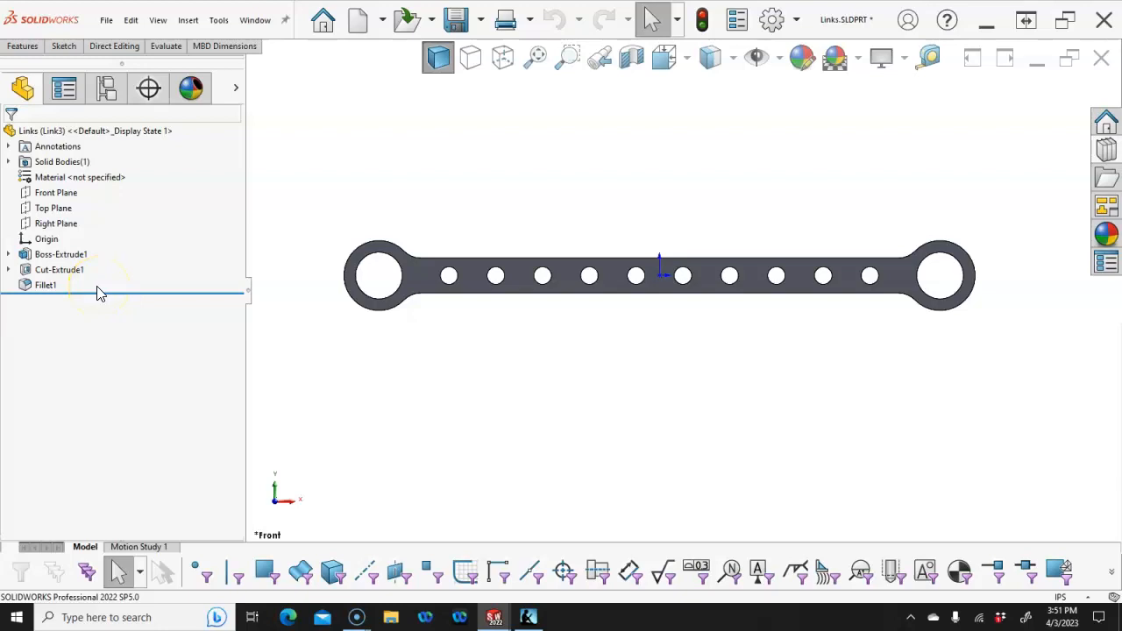
pyautogui.doubleClick(22, 256)
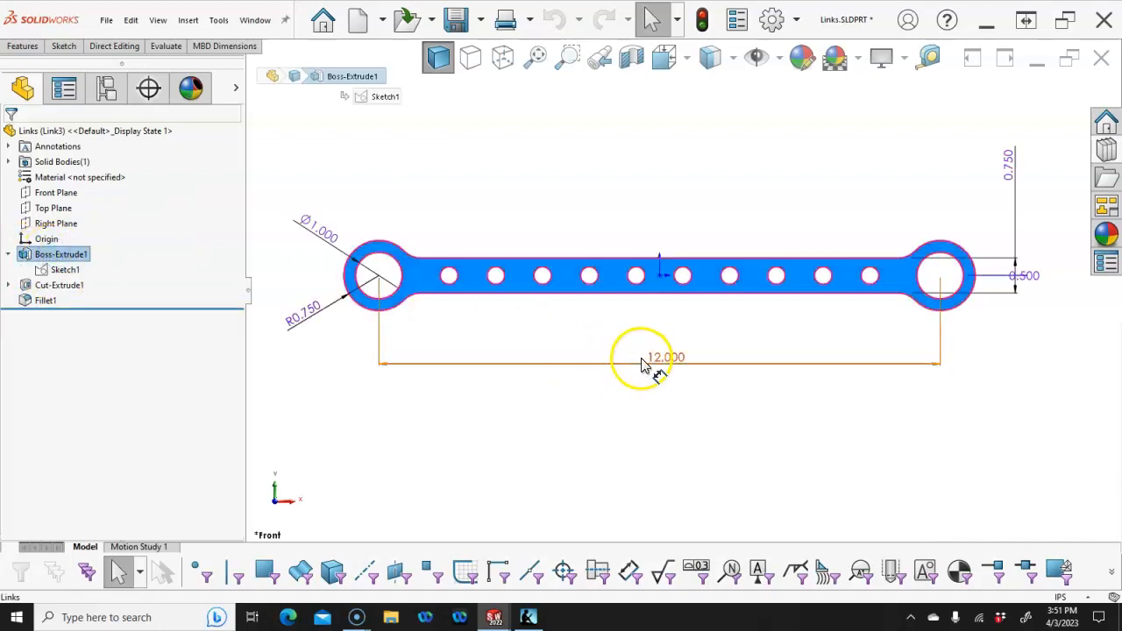
pyautogui.doubleClick(657, 362)
pyautogui.write('16')
pyautogui.press('Return')
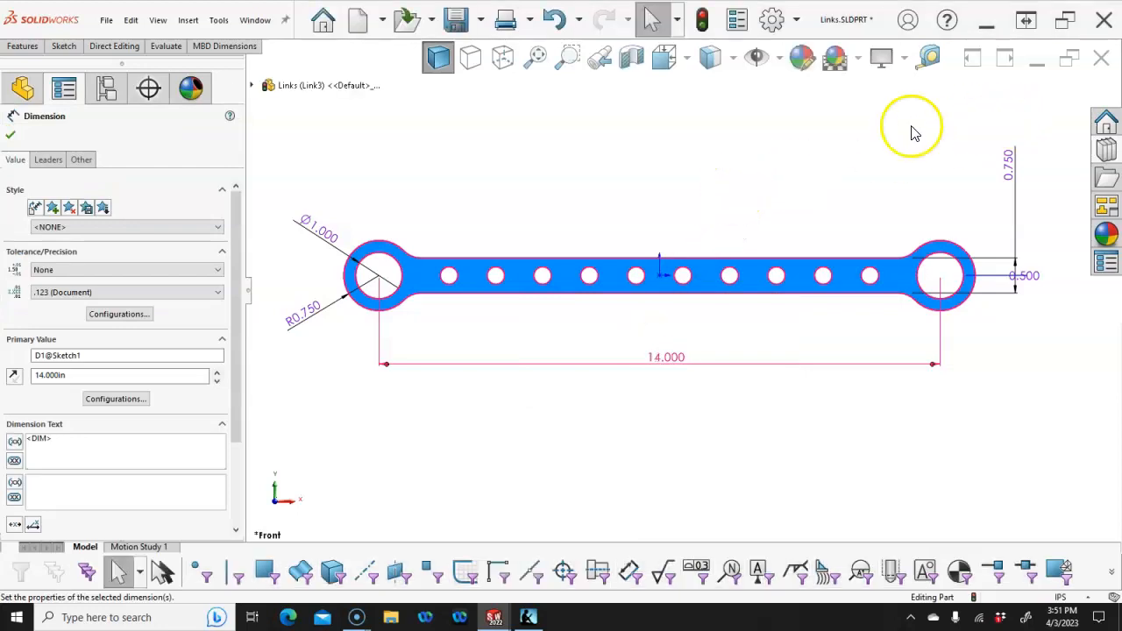
pyautogui.click(777, 155)
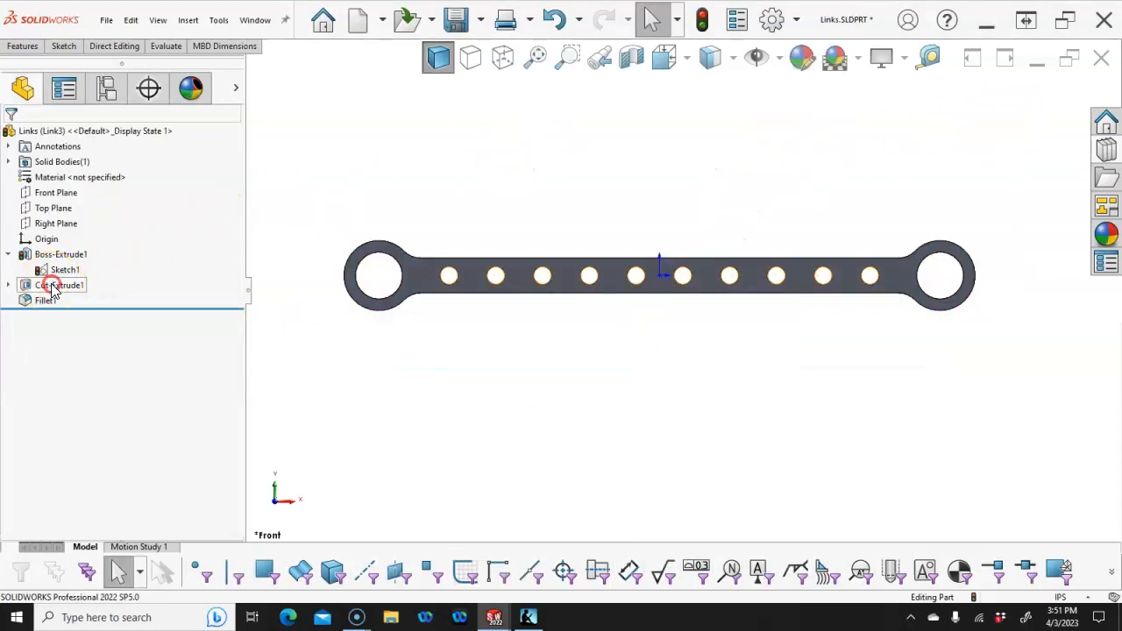
pyautogui.rightClick(52, 288)
pyautogui.click(62, 246)
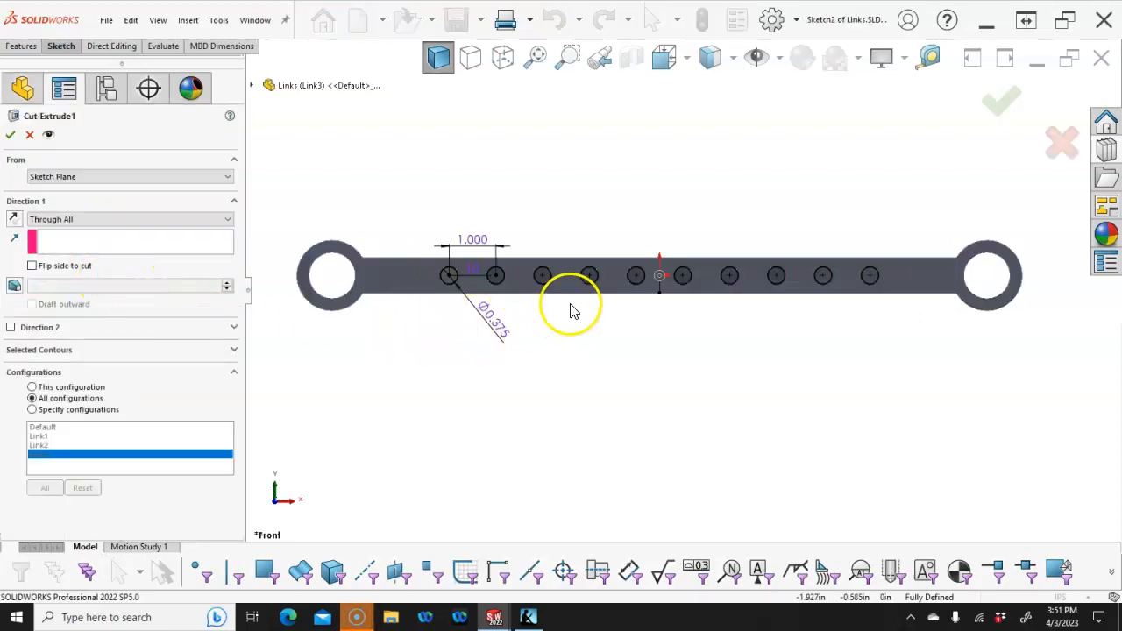
pyautogui.scroll(-2, 616, 293)
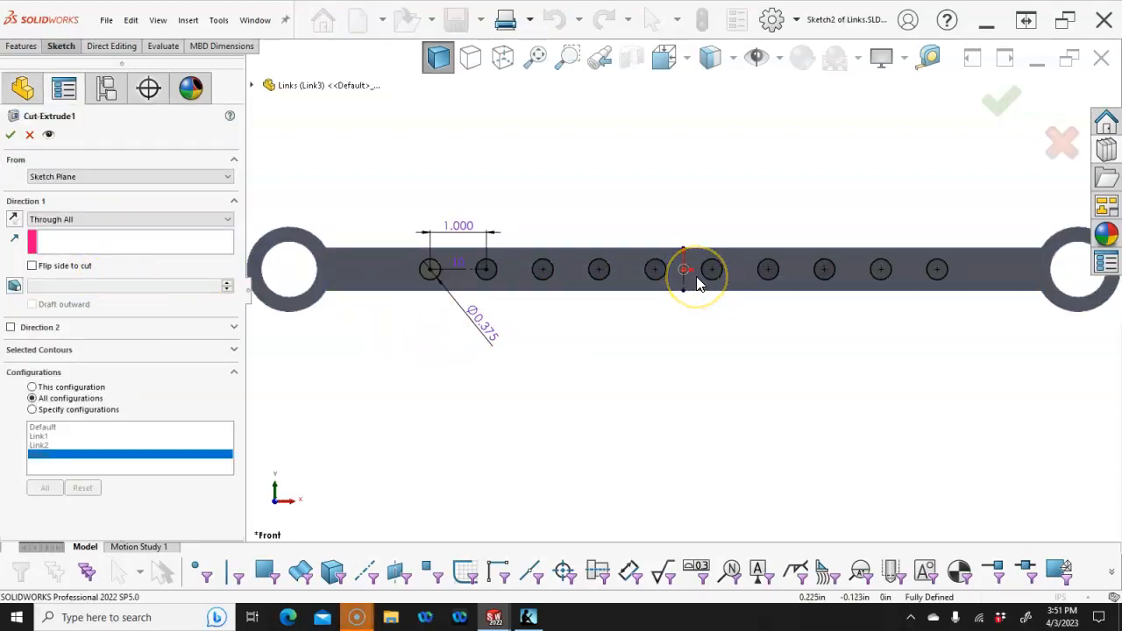
pyautogui.moveTo(692, 278); pyautogui.dragTo(658, 277)
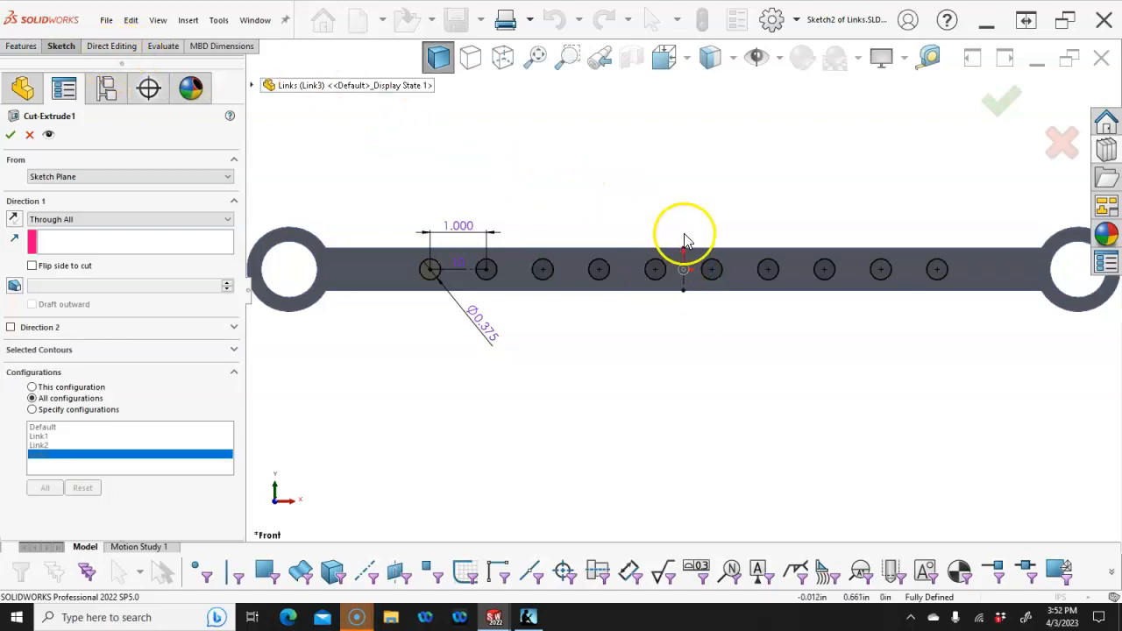
pyautogui.click(641, 171)
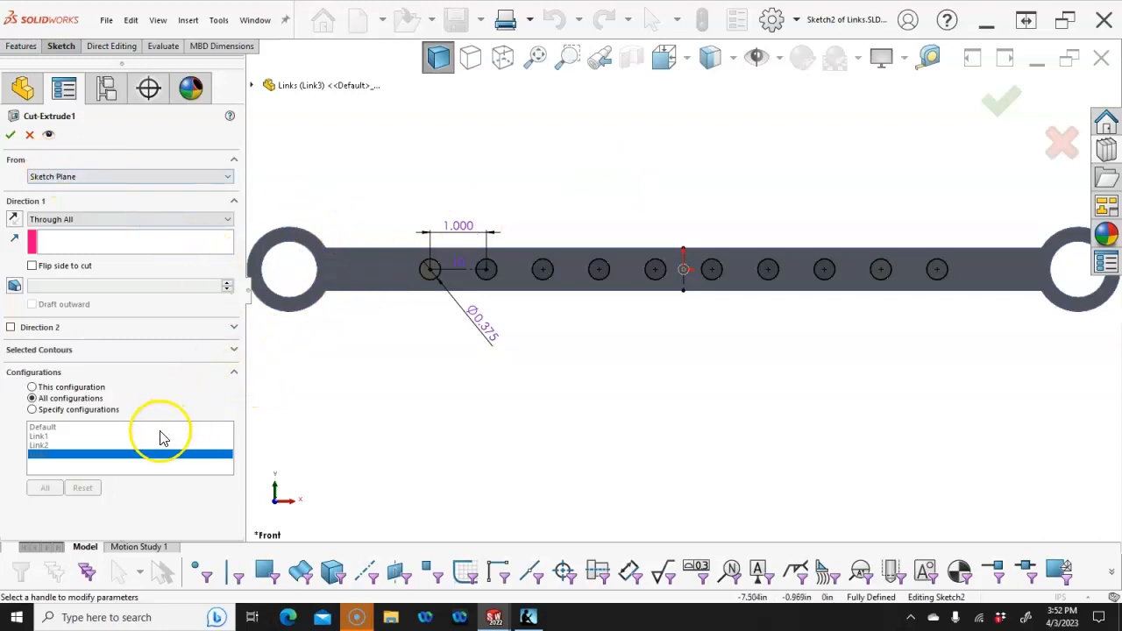
pyautogui.click(11, 134)
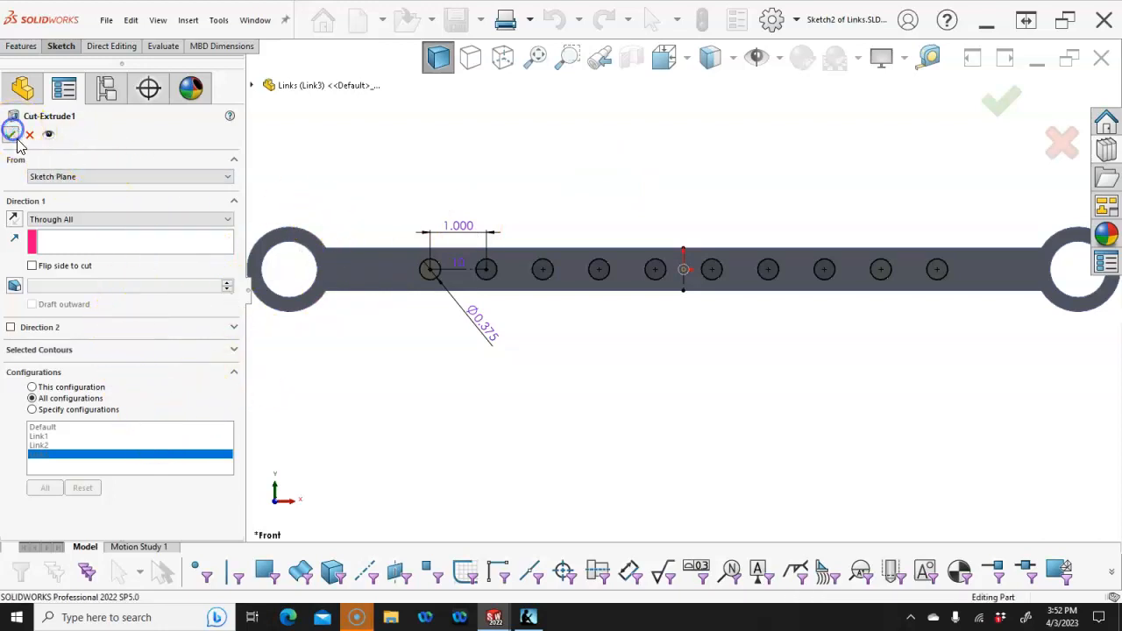
# Edit the sketch of Cut-Extrude1 and add a driven dimension between the centers of the first and last small holes.
pyautogui.rightClick(24, 286)
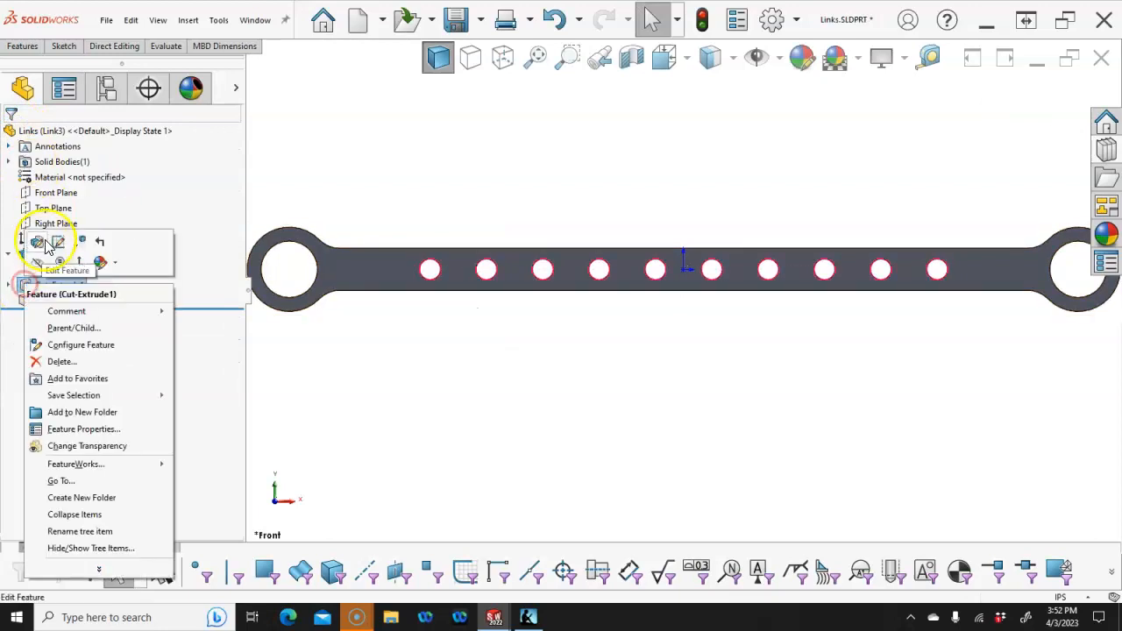
pyautogui.click(50, 241)
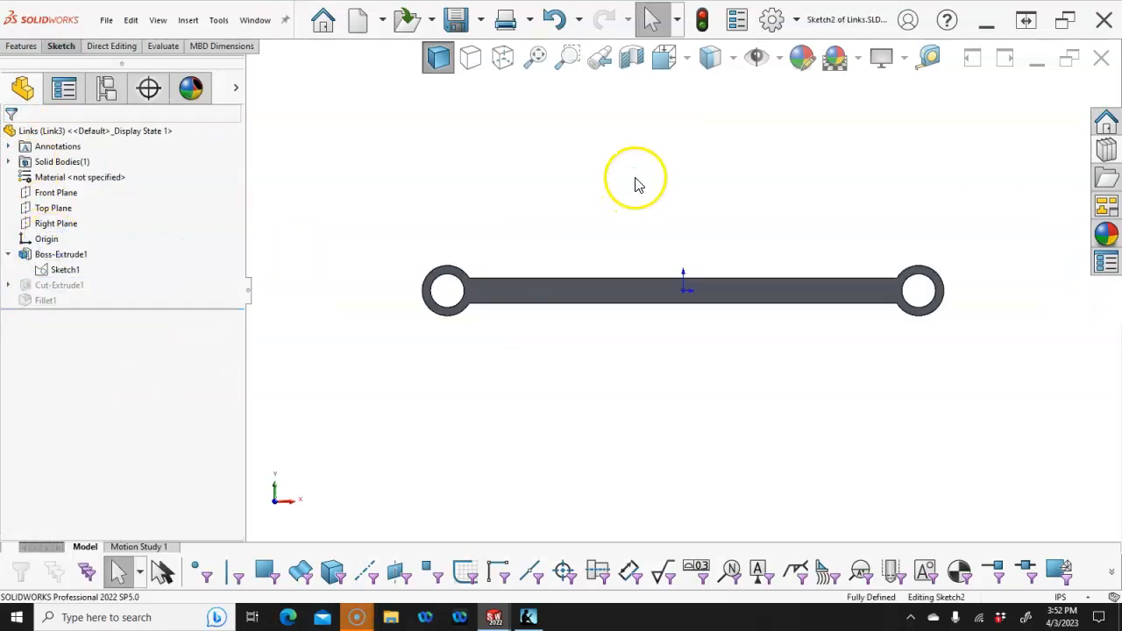
pyautogui.scroll(-2, 743, 295)
pyautogui.click(559, 188)
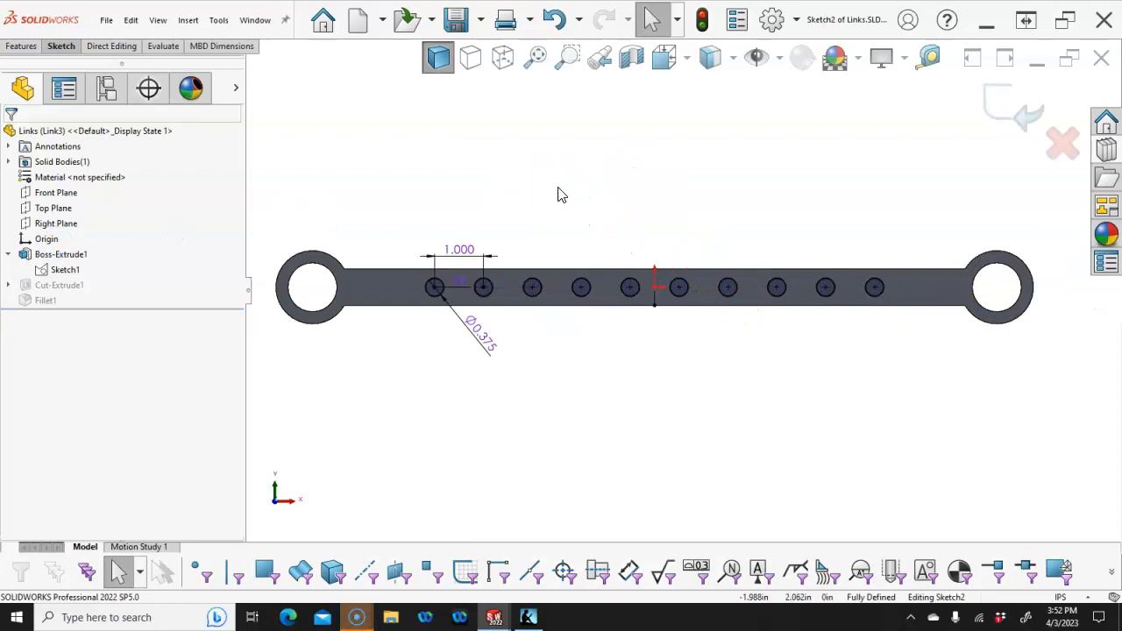
pyautogui.rightClick(576, 192)
pyautogui.click(710, 164)
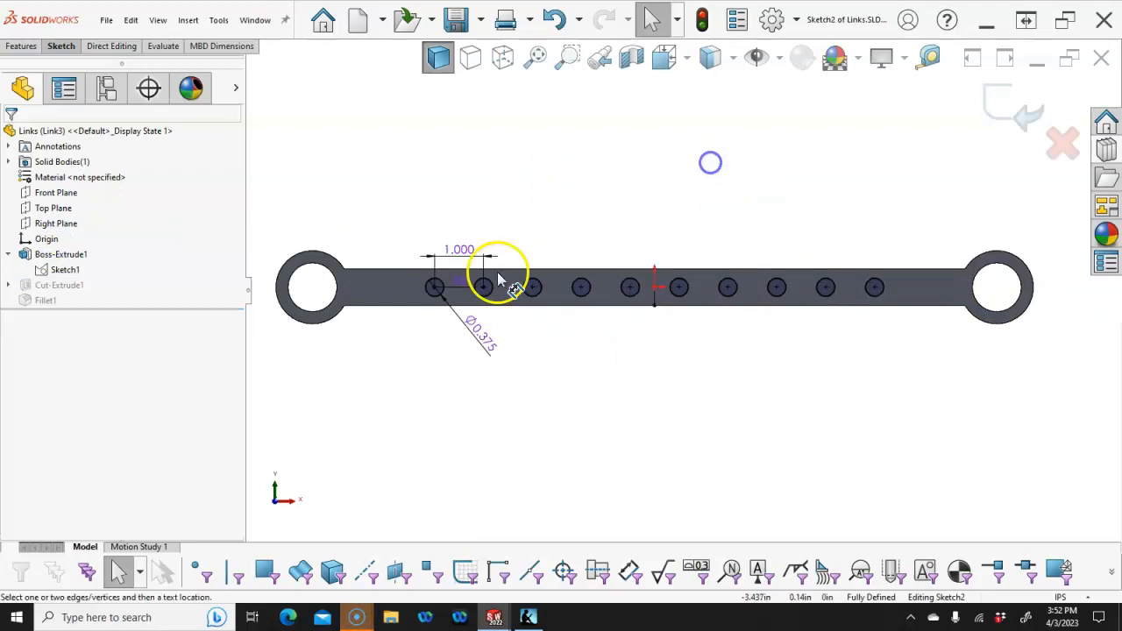
pyautogui.click(437, 298)
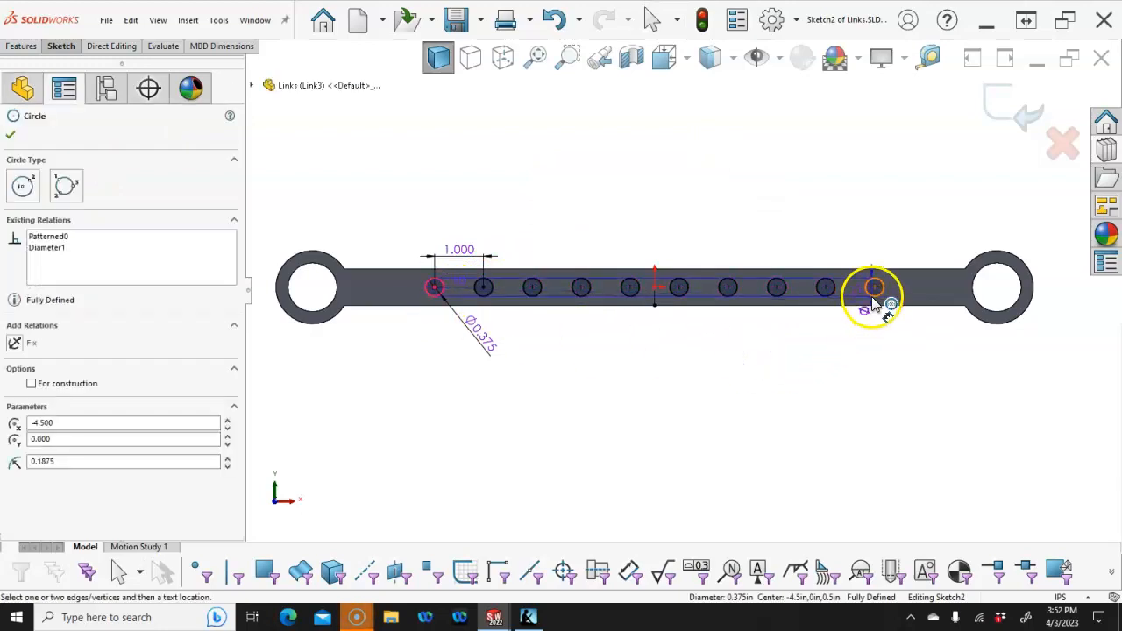
pyautogui.click(871, 296)
pyautogui.click(682, 399)
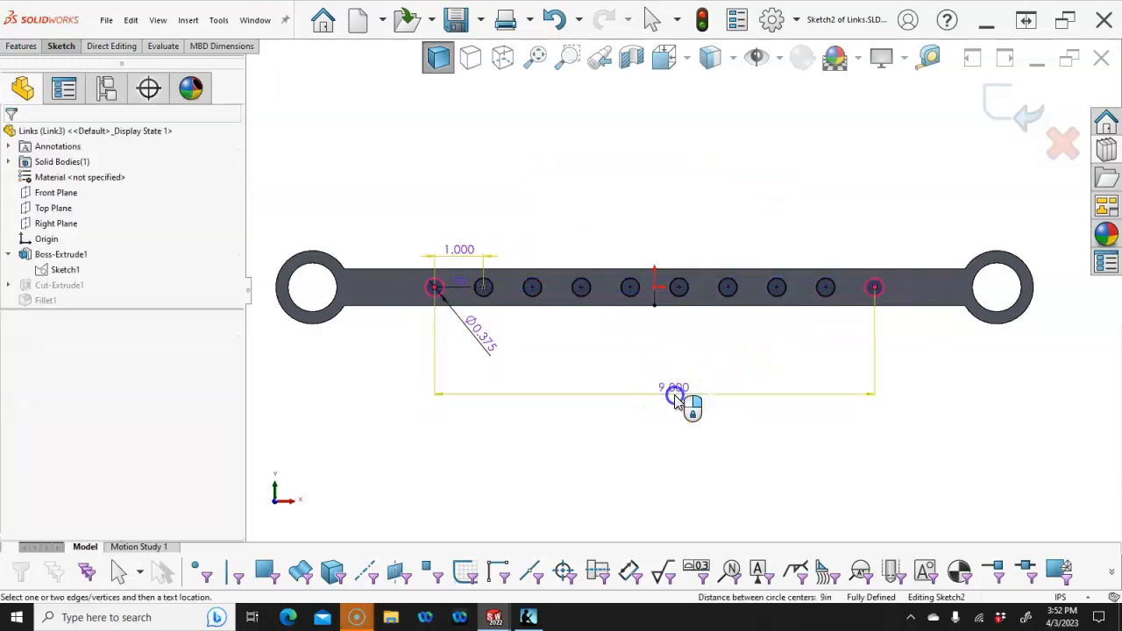
pyautogui.click(588, 215)
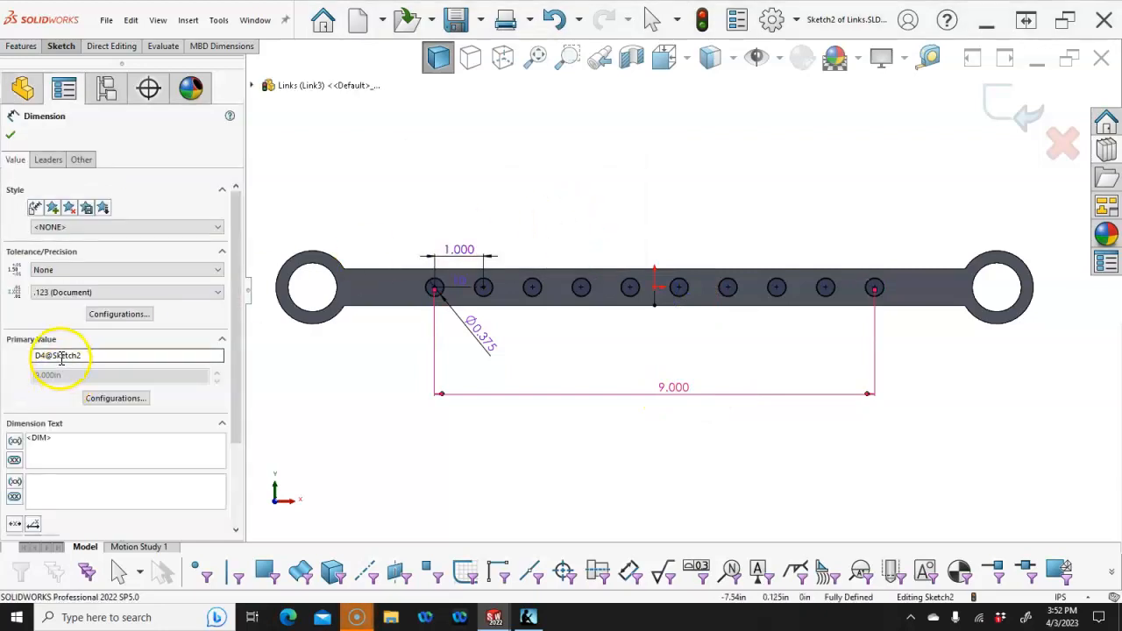
pyautogui.click(11, 134)
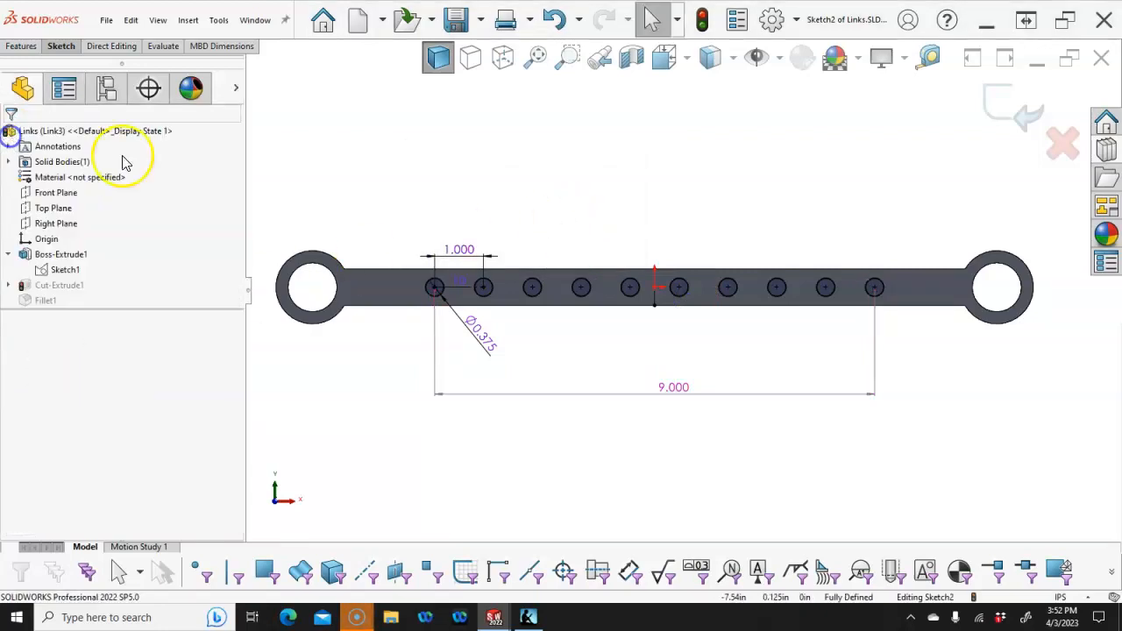
pyautogui.scroll(1, 634, 359)
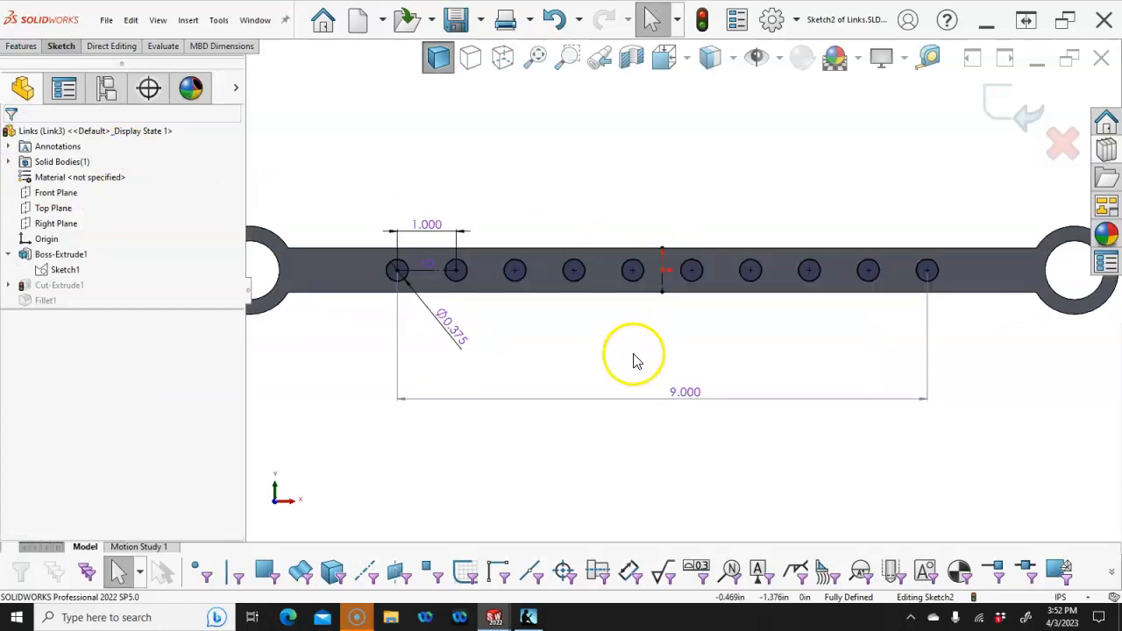
# Delete the symmetric relation between the two middle small holes and the vertical centerline in the Cut-Extrude1 sketch.
pyautogui.rightClick(634, 175)
pyautogui.click(557, 182)
pyautogui.click(635, 273)
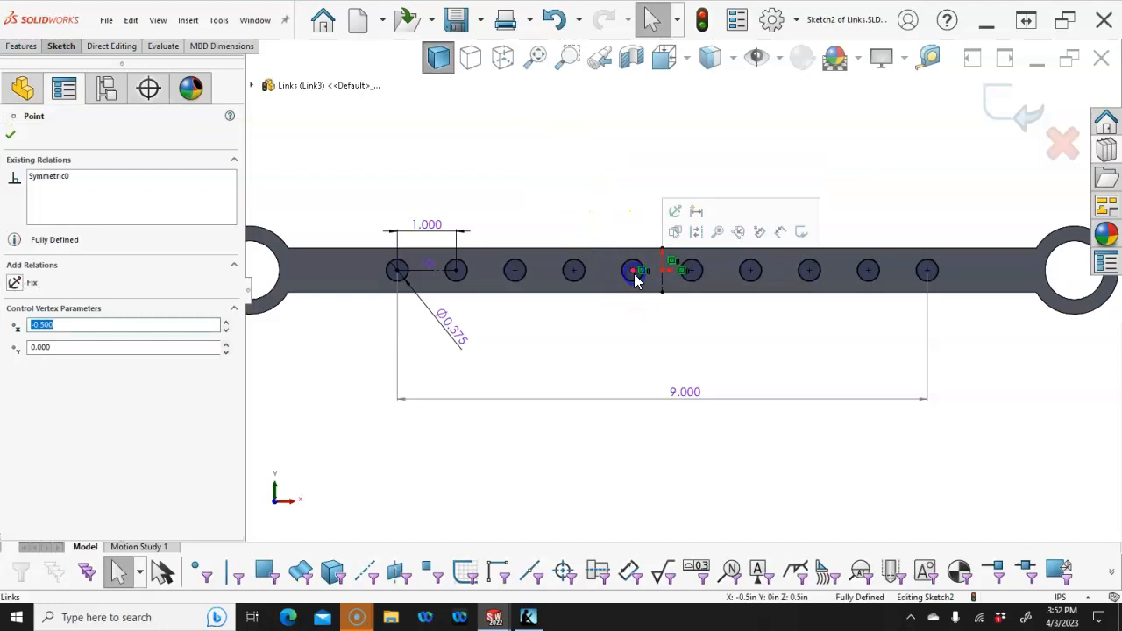
pyautogui.click(645, 270)
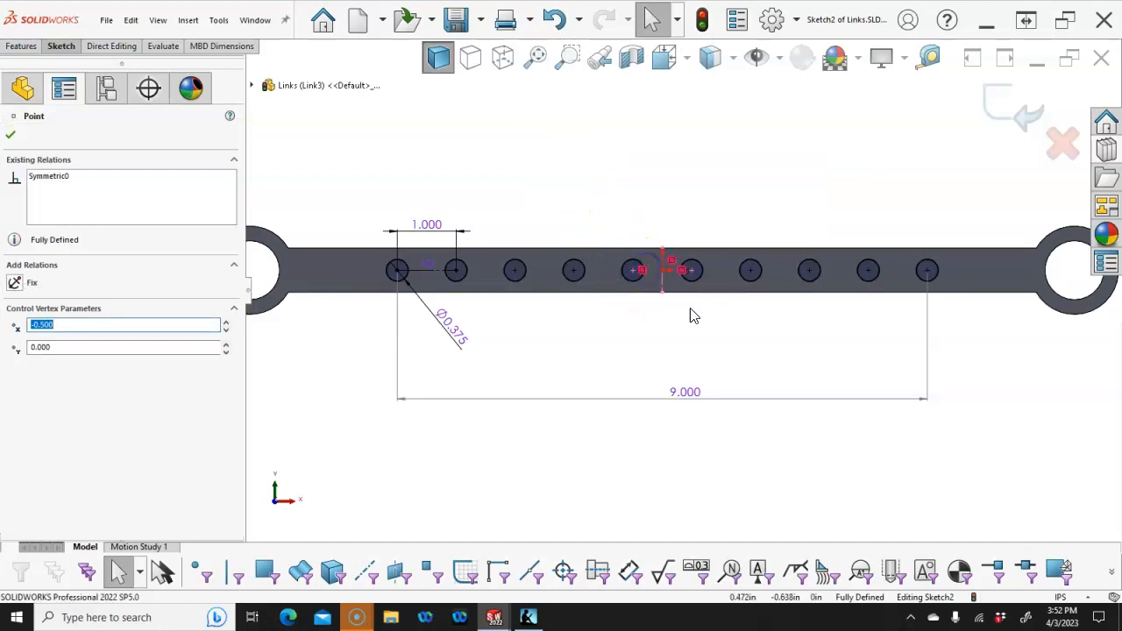
pyautogui.press('Delete')
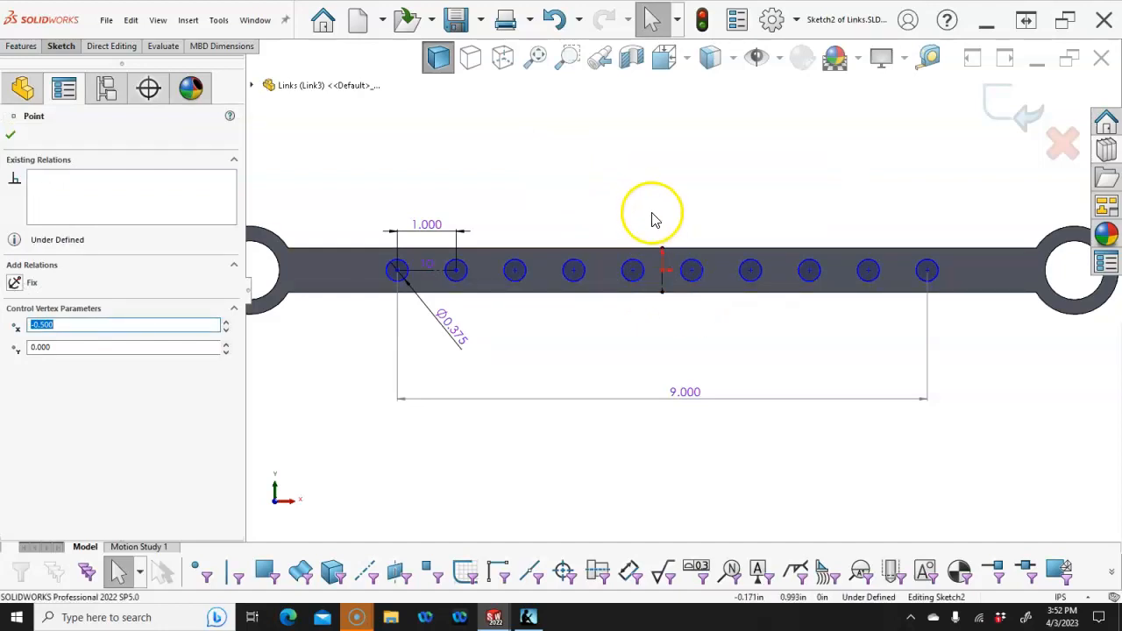
# Add a horizontal dimension between the vertical centerline and the center of the first small hole, placed below the link.
pyautogui.press('f')
pyautogui.rightClick(658, 186)
pyautogui.click(783, 162)
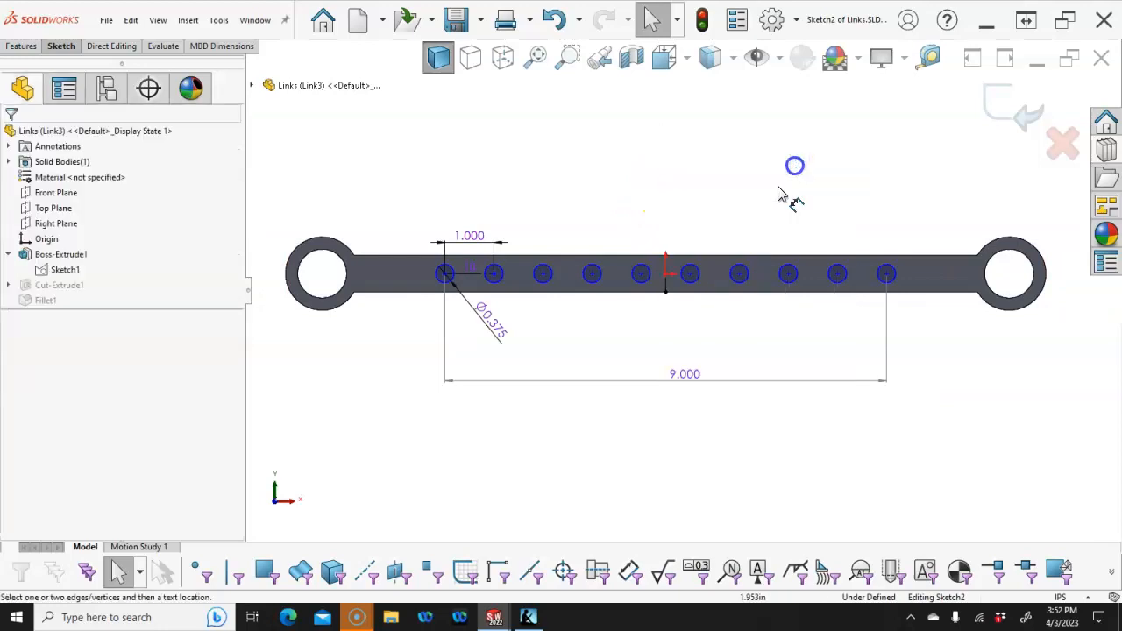
pyautogui.click(663, 282)
pyautogui.click(468, 274)
pyautogui.click(453, 273)
pyautogui.click(453, 272)
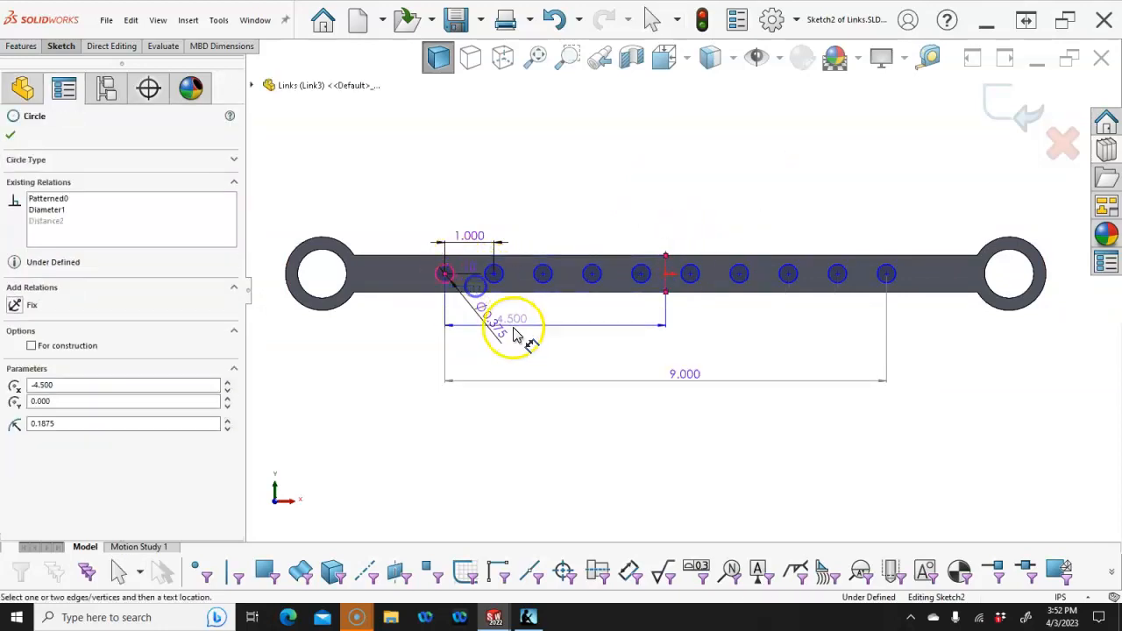
pyautogui.click(544, 370)
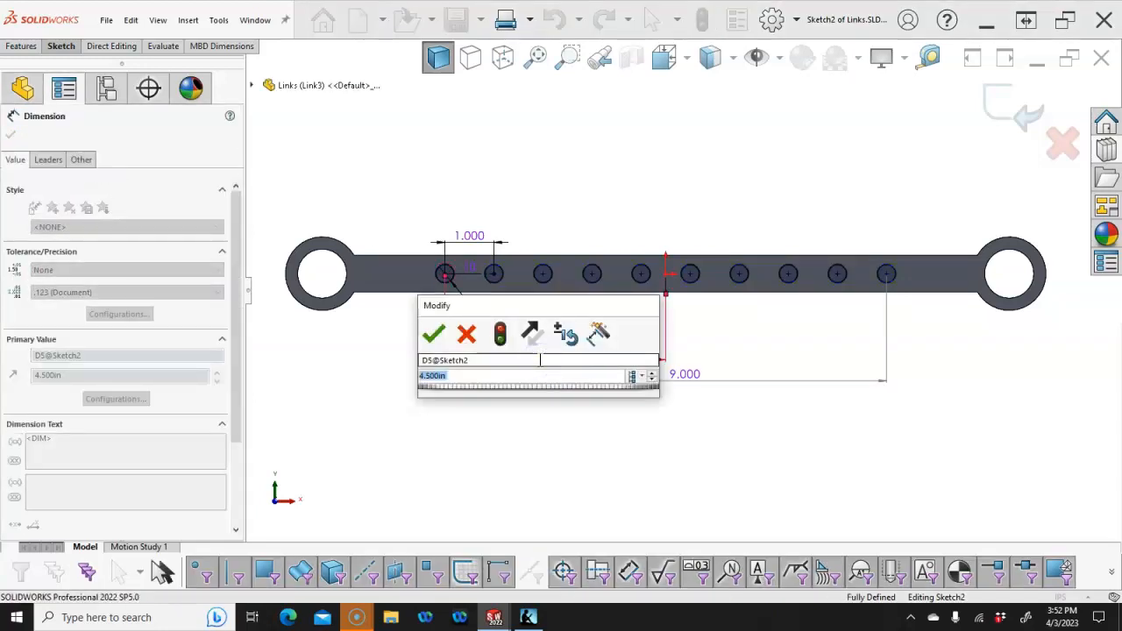
# Set the centerline-to-first-hole dimension to the equation "D4@Sketch2"/2 and exit the sketch.
pyautogui.write('=')
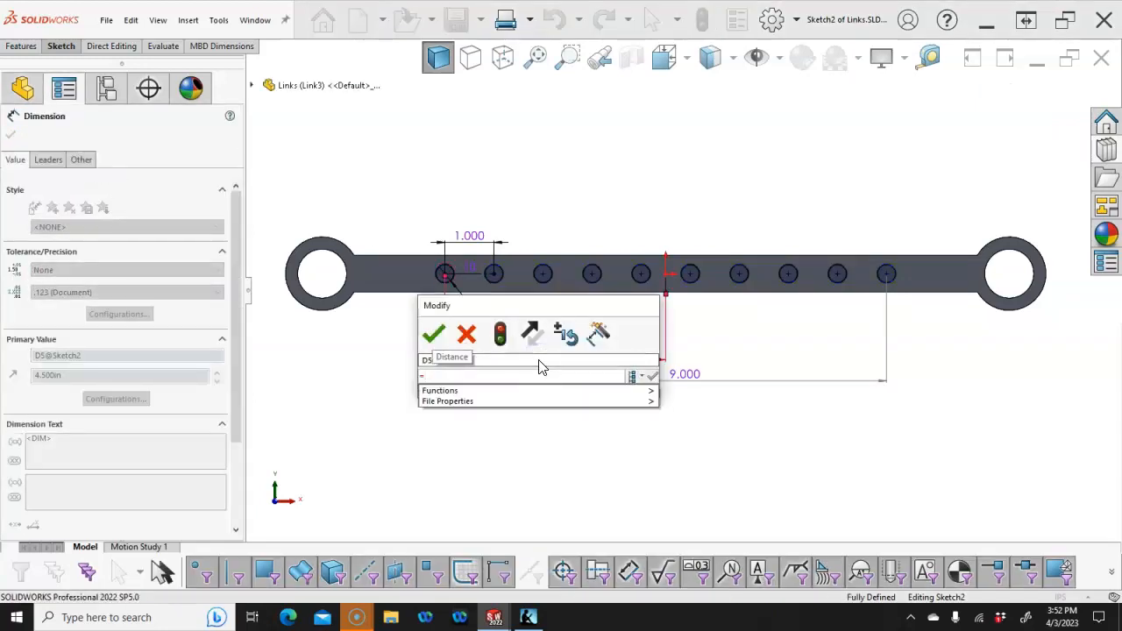
pyautogui.click(681, 370)
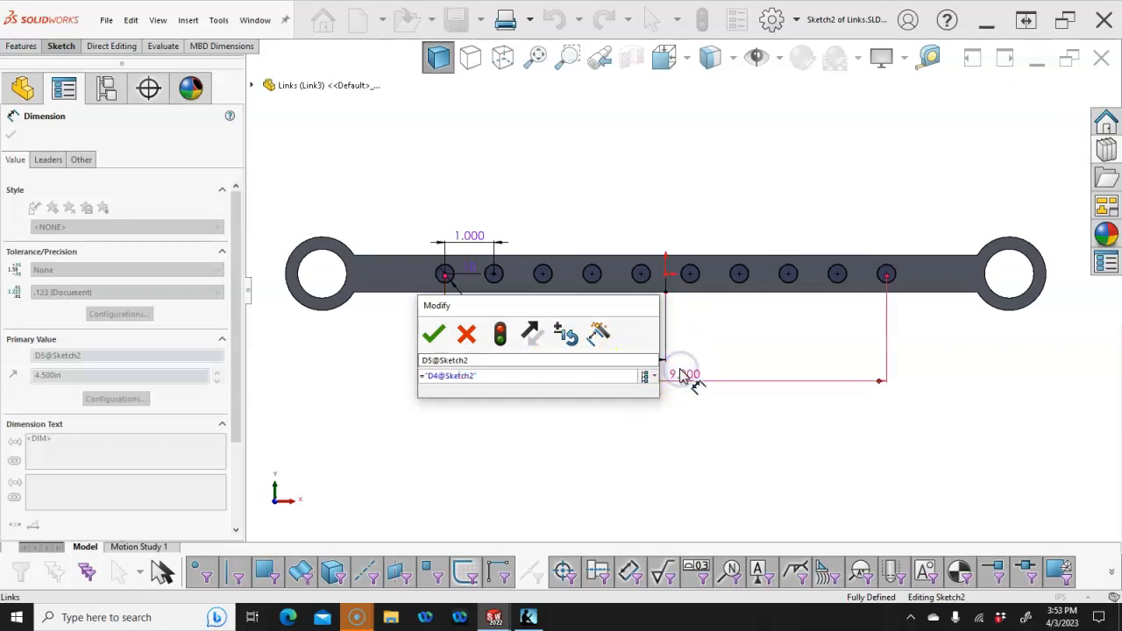
pyautogui.write('/2')
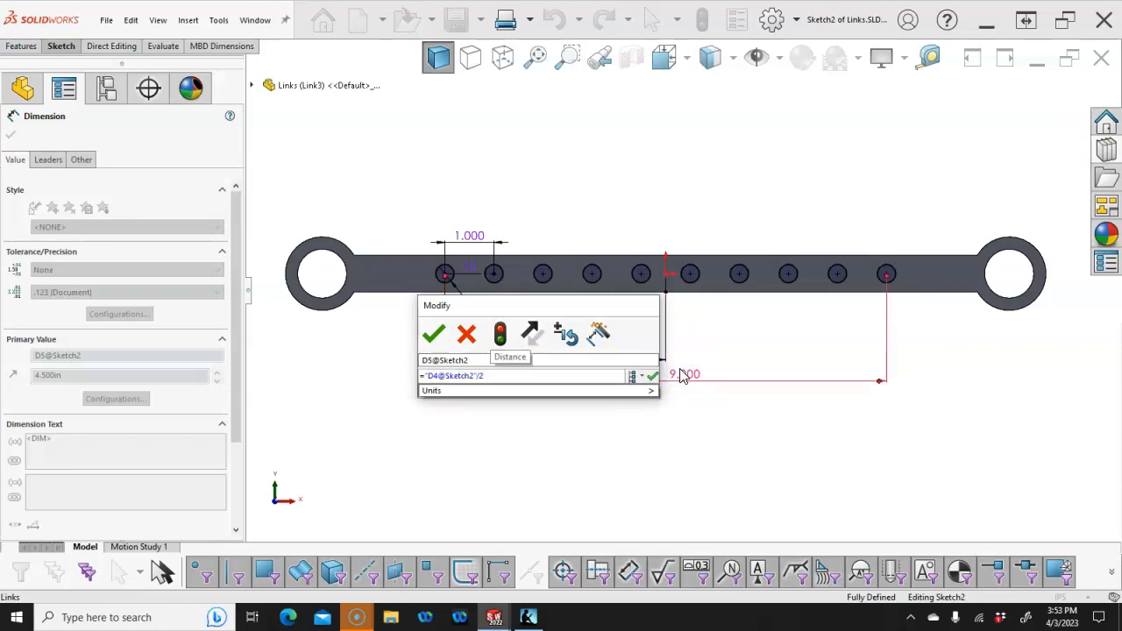
pyautogui.click(432, 333)
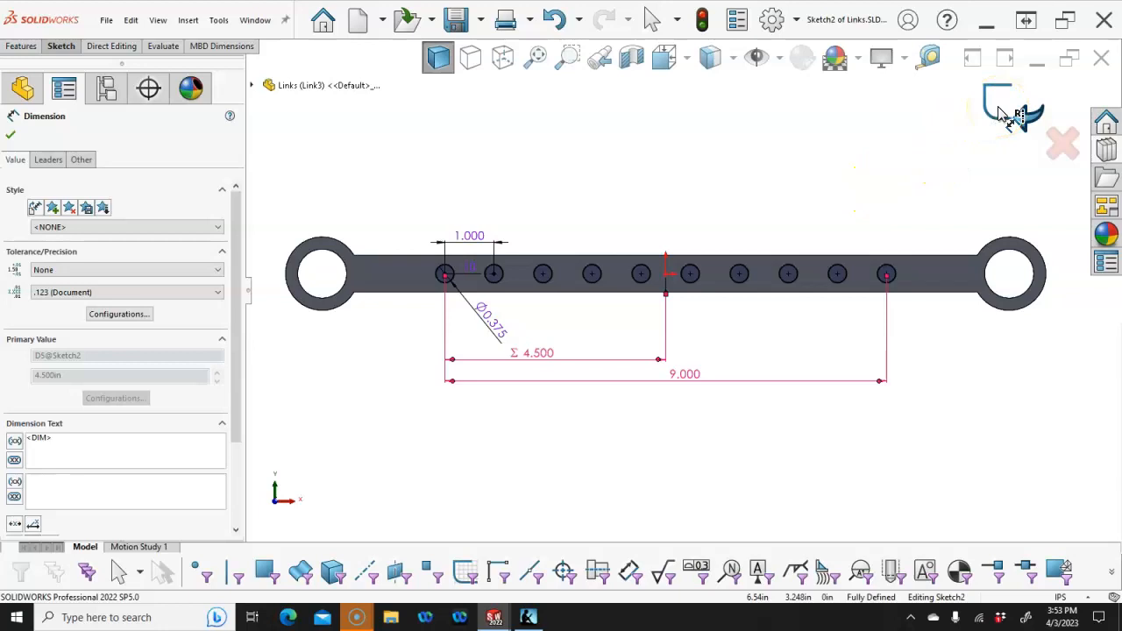
pyautogui.click(999, 111)
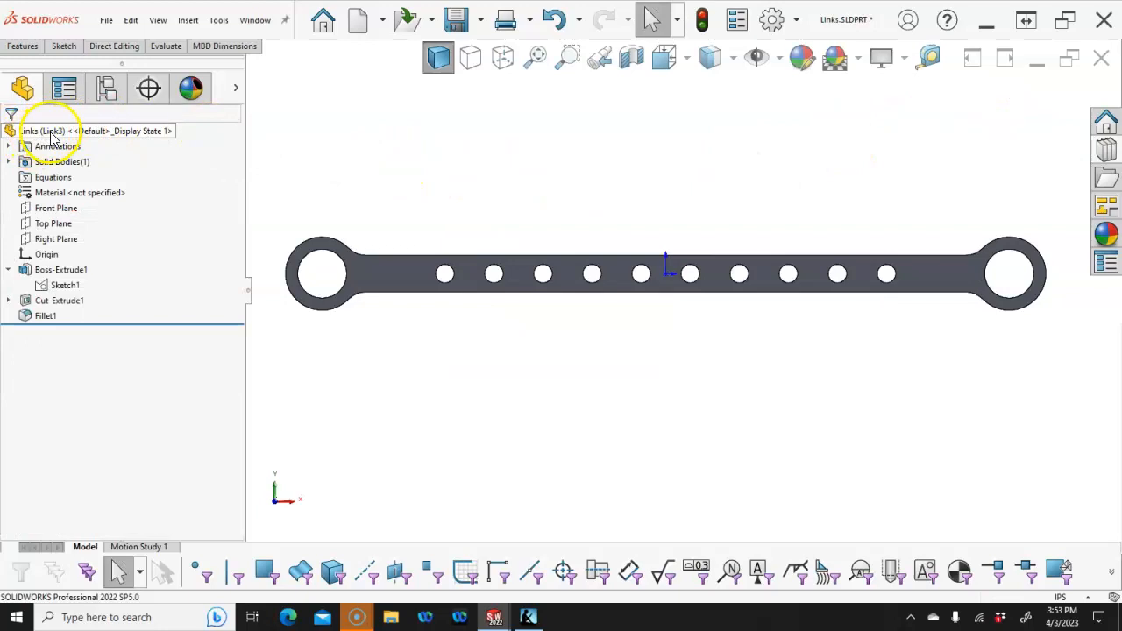
# Switch to the textbook and examine the Link-3 drawing on page 631 for its hole count and spacing, returning to SolidWorks.
pyautogui.moveTo(1121, 143); pyautogui.dragTo(449, 1)
pyautogui.scroll(-10, 533, 399)
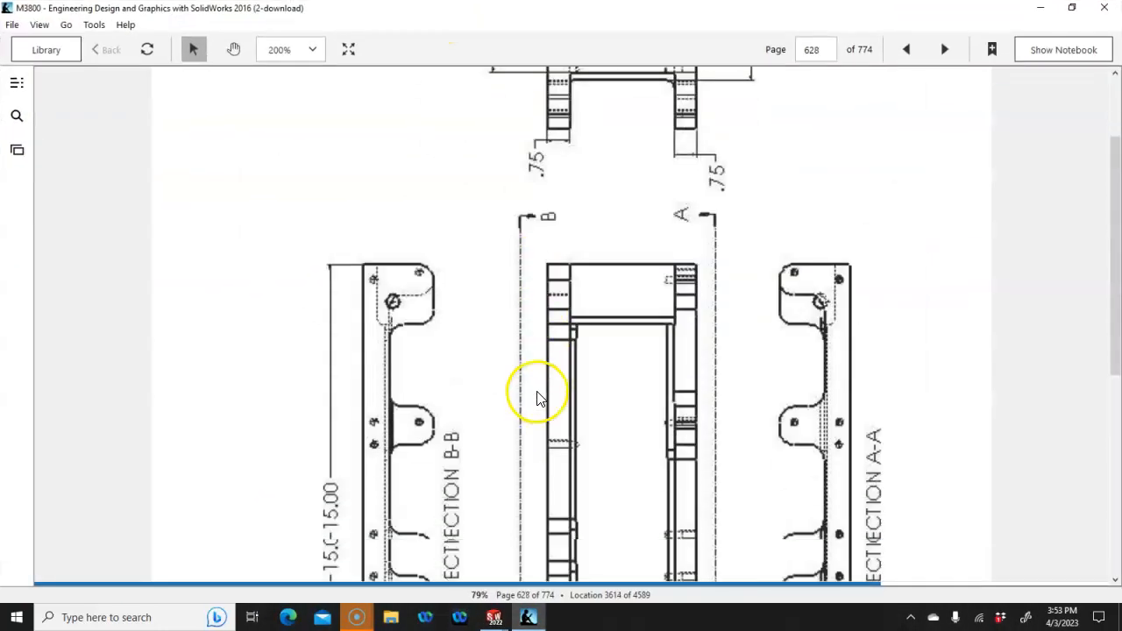
pyautogui.scroll(-12, 539, 396)
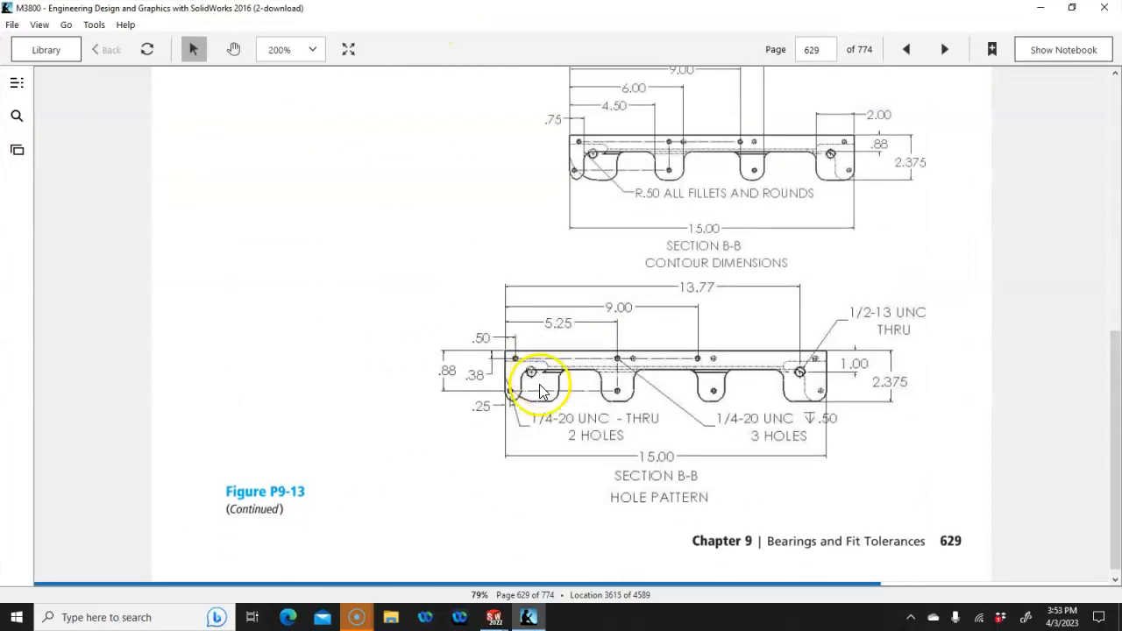
pyautogui.scroll(-3, 538, 391)
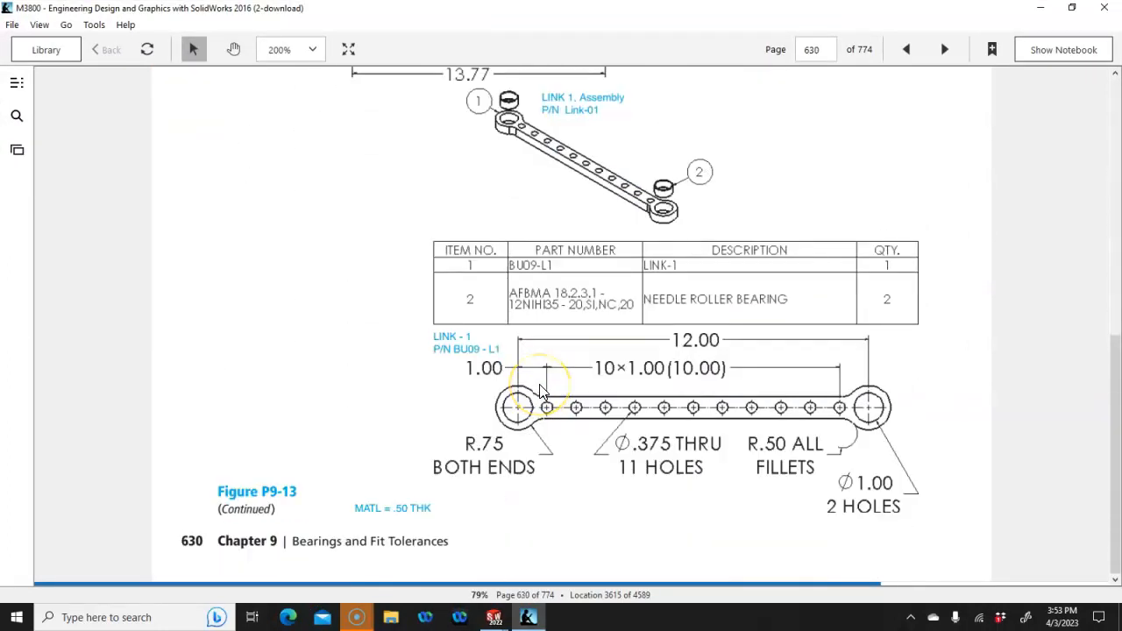
pyautogui.scroll(-5, 541, 391)
pyautogui.scroll(-9, 539, 391)
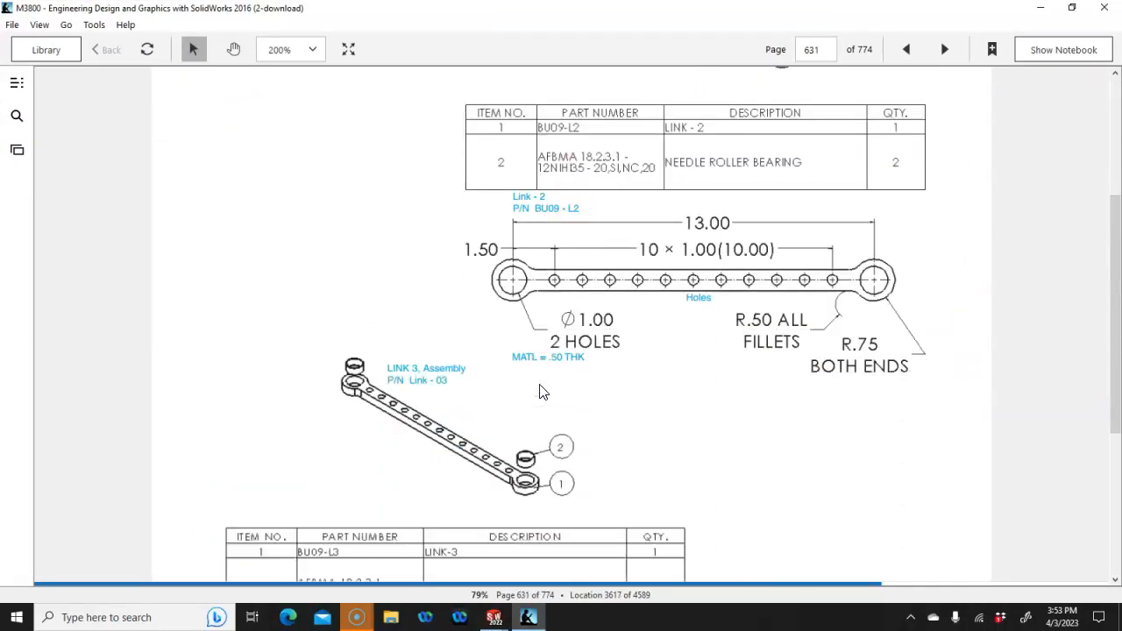
pyautogui.scroll(-1, 539, 391)
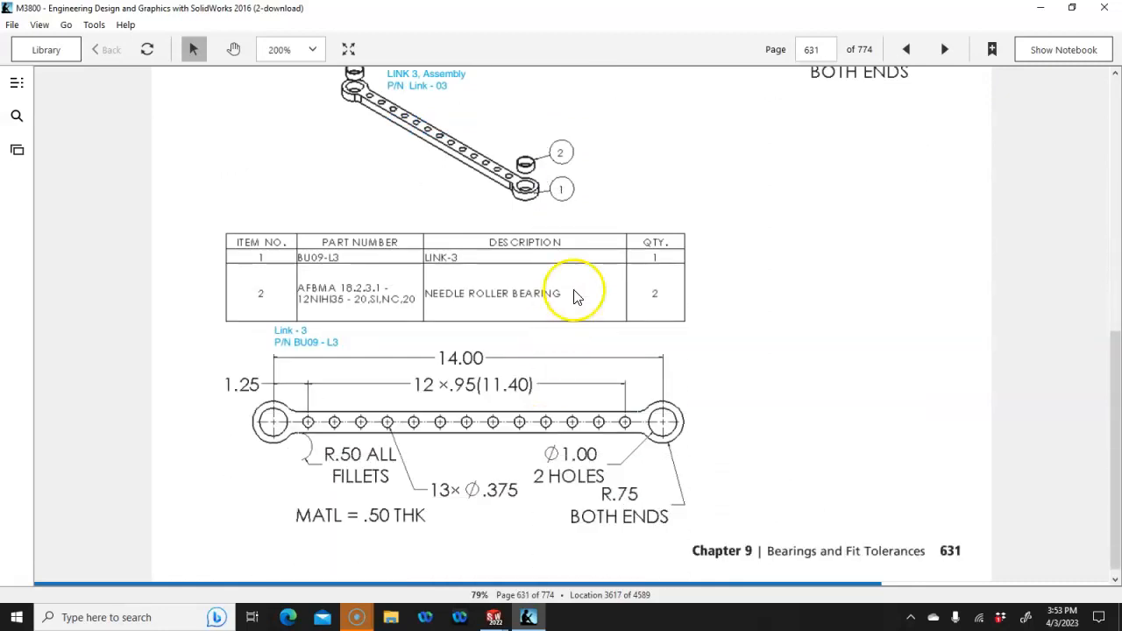
pyautogui.moveTo(577, 16); pyautogui.dragTo(1121, 32)
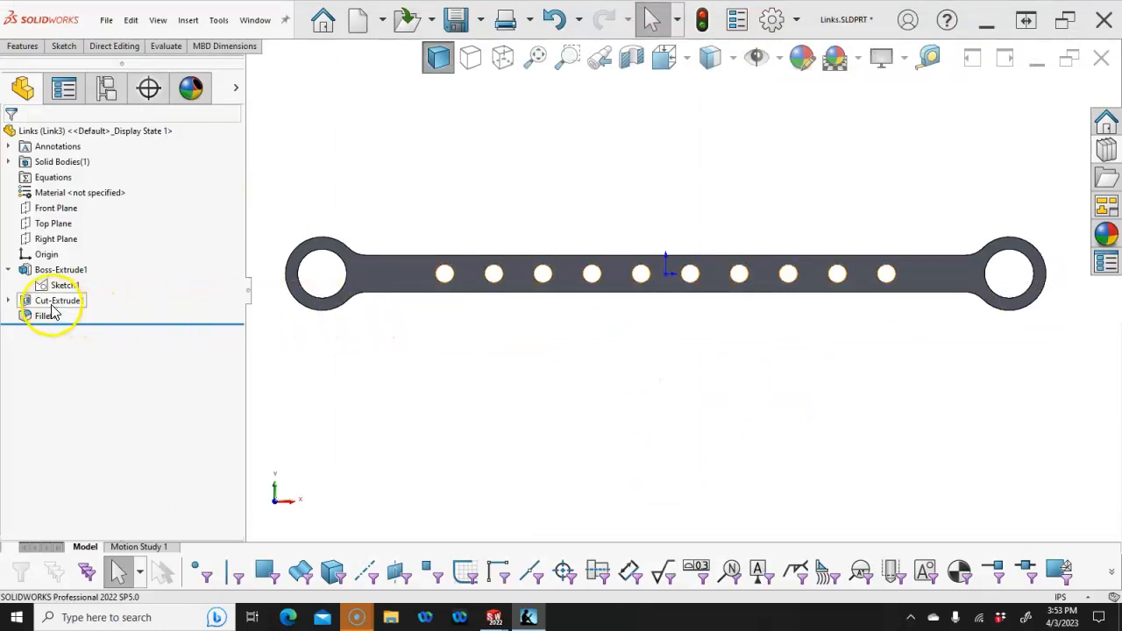
# Set the number of small holes in Sketch2 of Cut-Extrude1 to 12 for this configuration only.
pyautogui.click(9, 301)
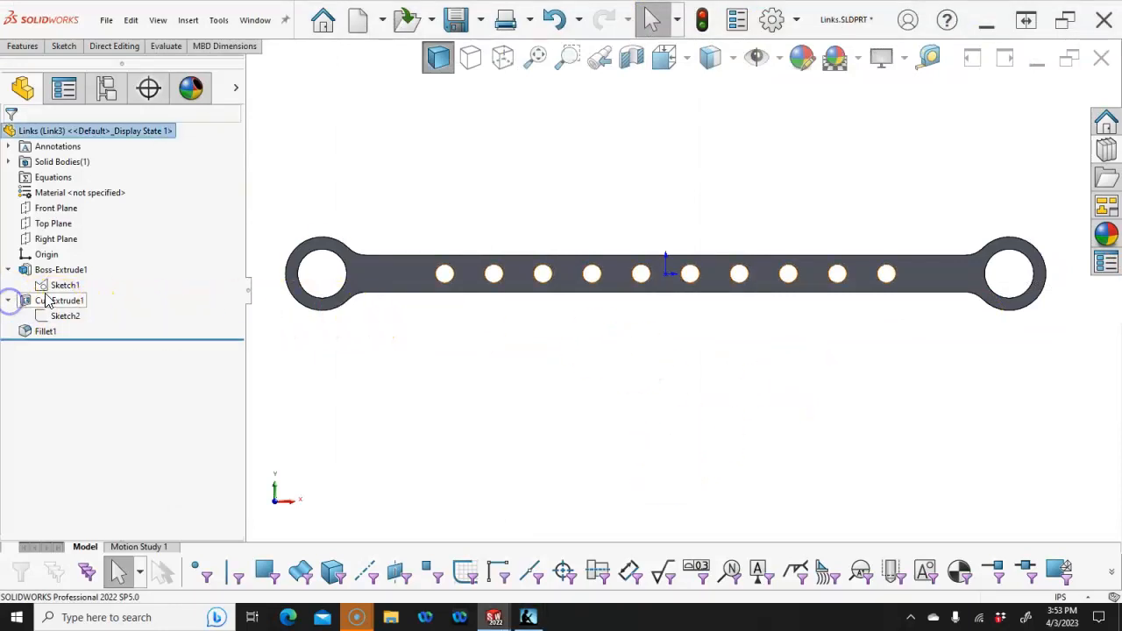
pyautogui.click(60, 286)
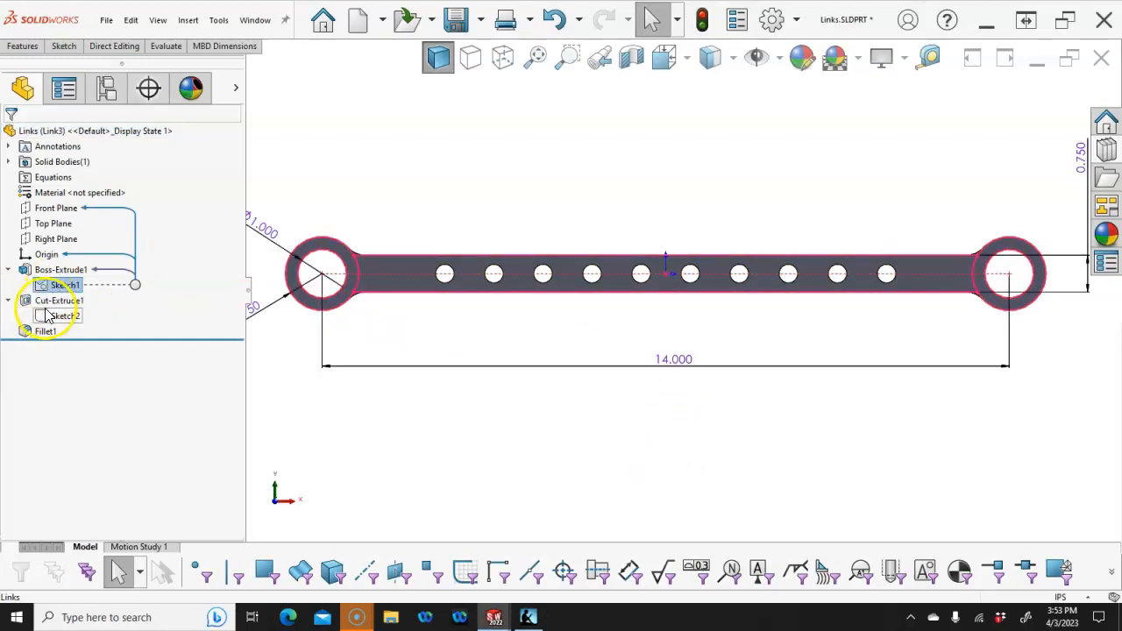
pyautogui.click(51, 317)
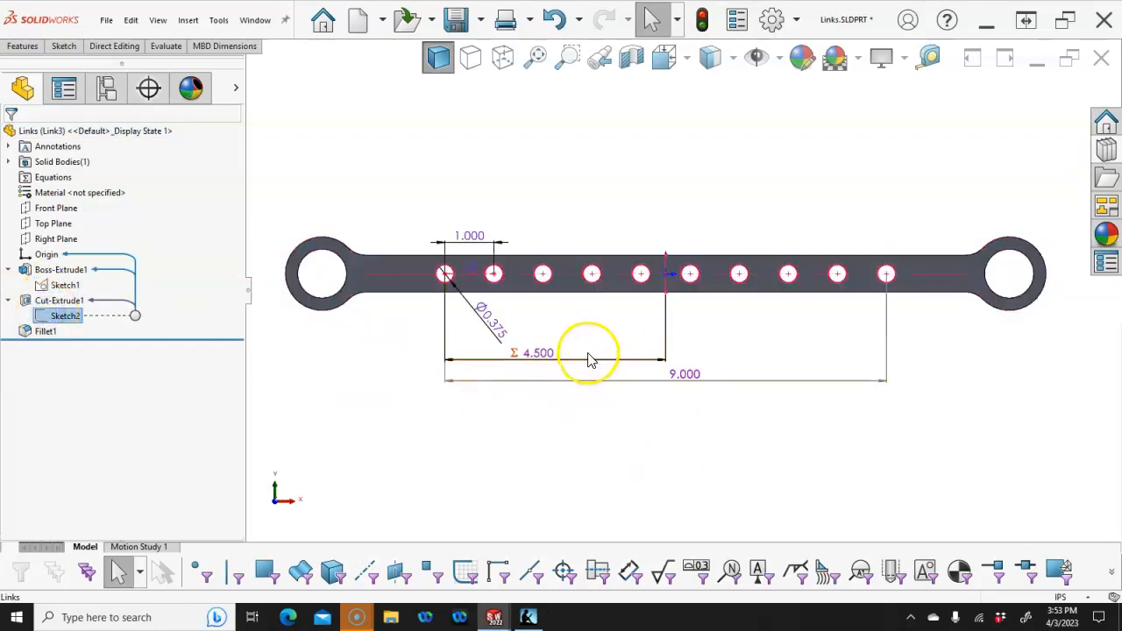
pyautogui.doubleClick(471, 267)
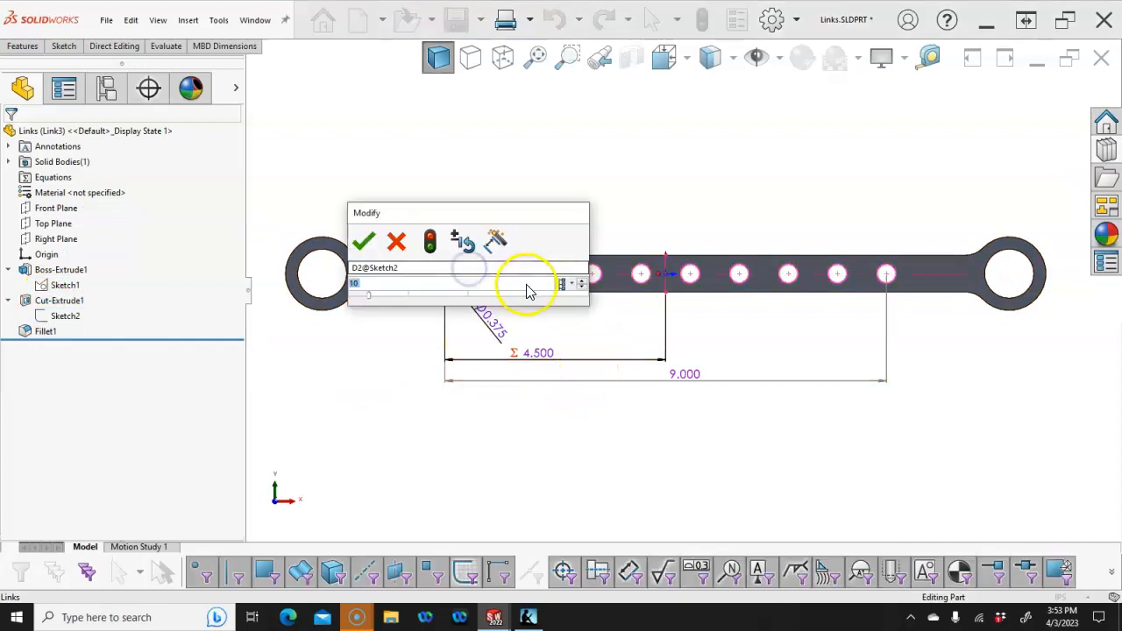
pyautogui.click(574, 292)
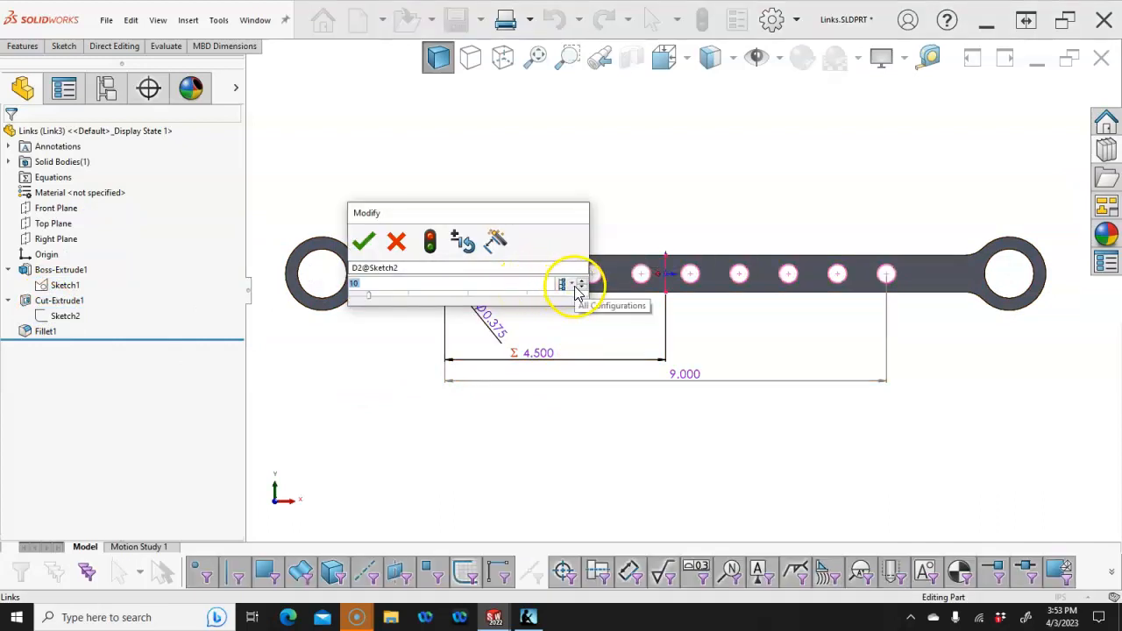
pyautogui.click(591, 305)
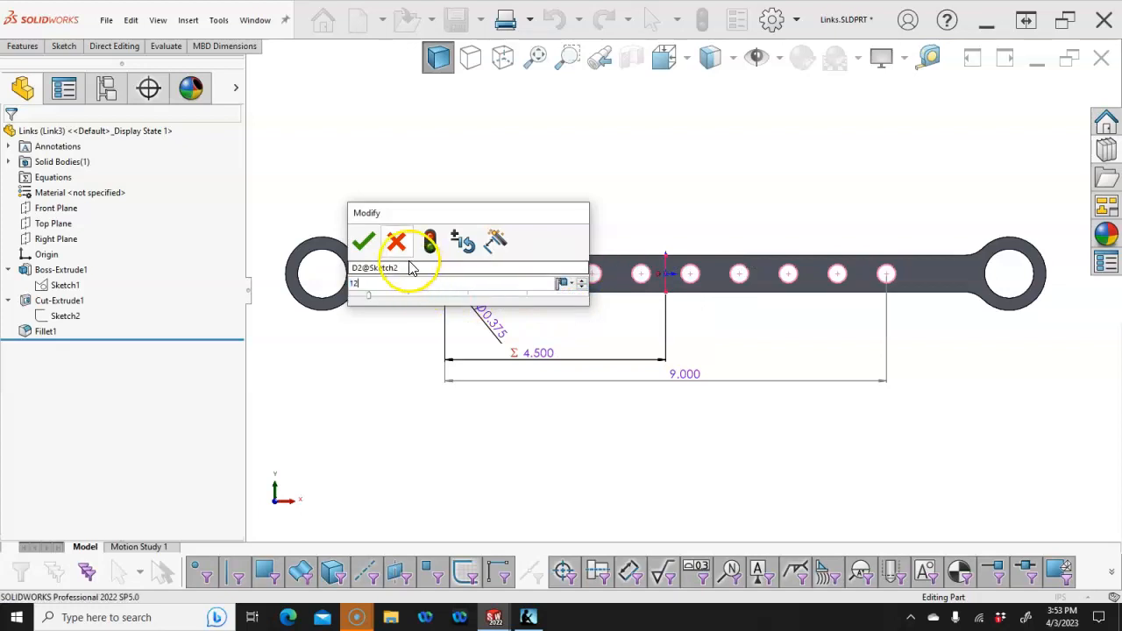
pyautogui.click(365, 240)
# Set the spacing between the small holes to 0.95 inches for this configuration only and rebuild the part.
pyautogui.doubleClick(464, 237)
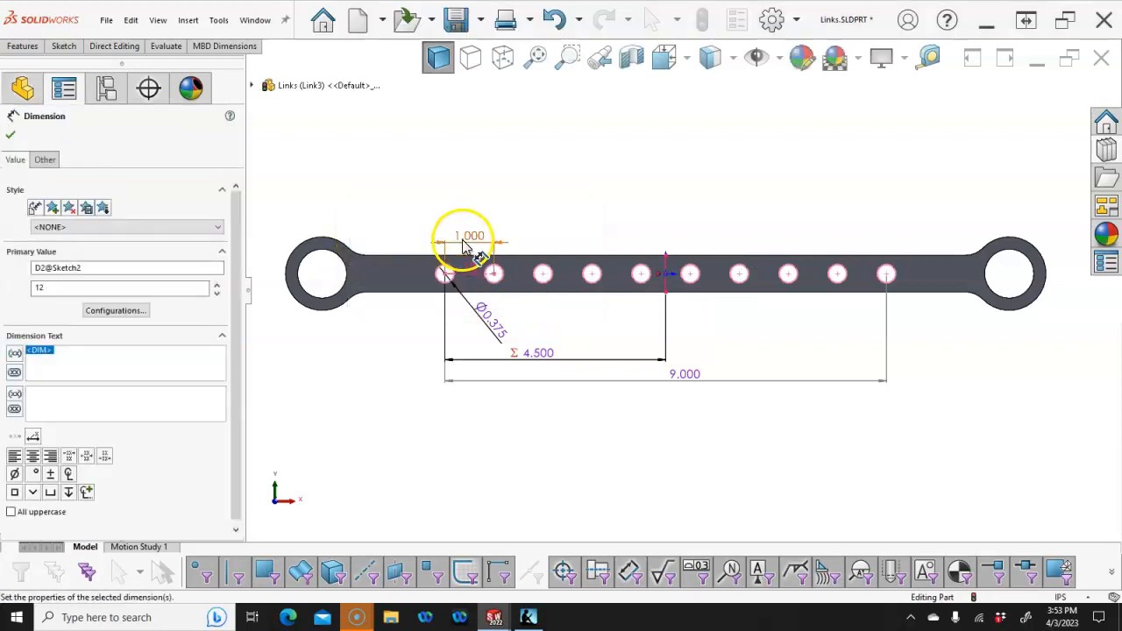
pyautogui.write('.95')
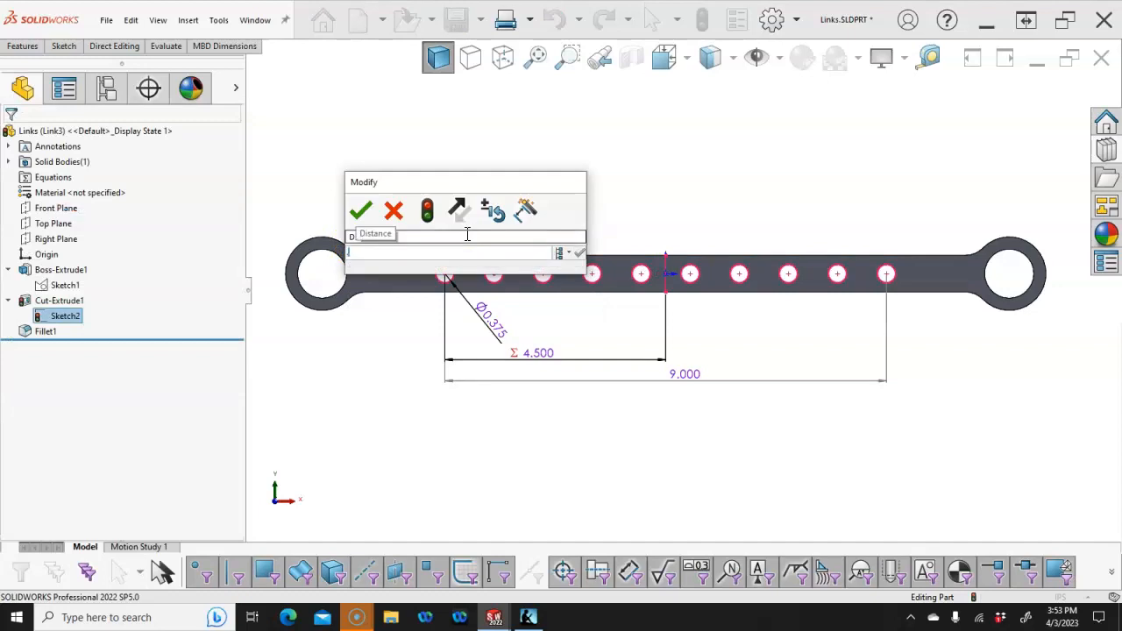
pyautogui.click(570, 254)
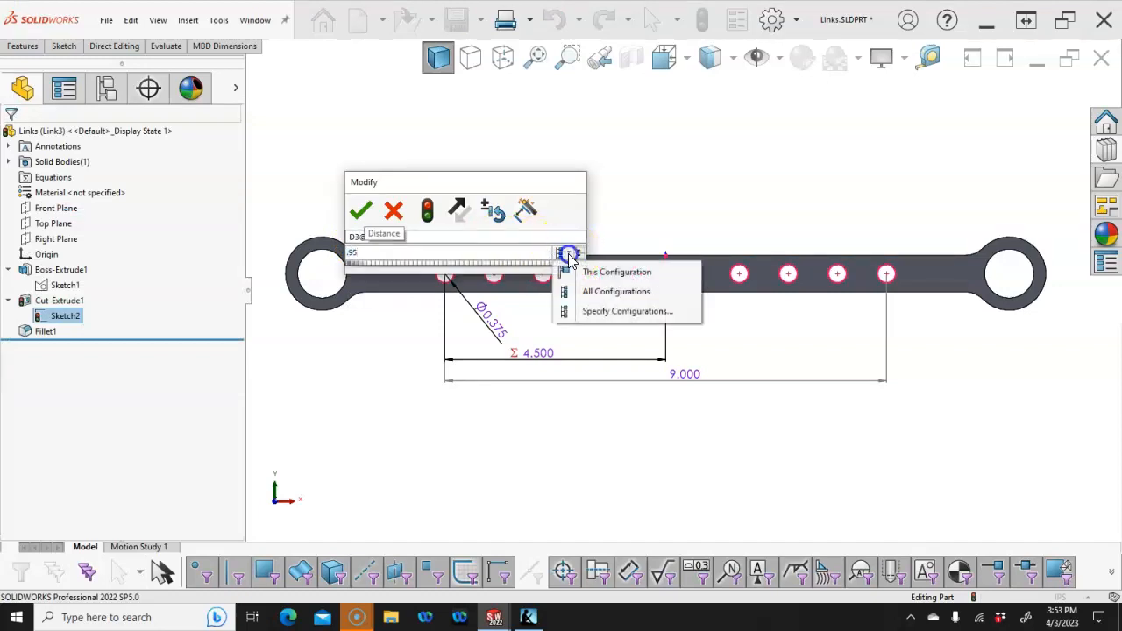
pyautogui.click(582, 271)
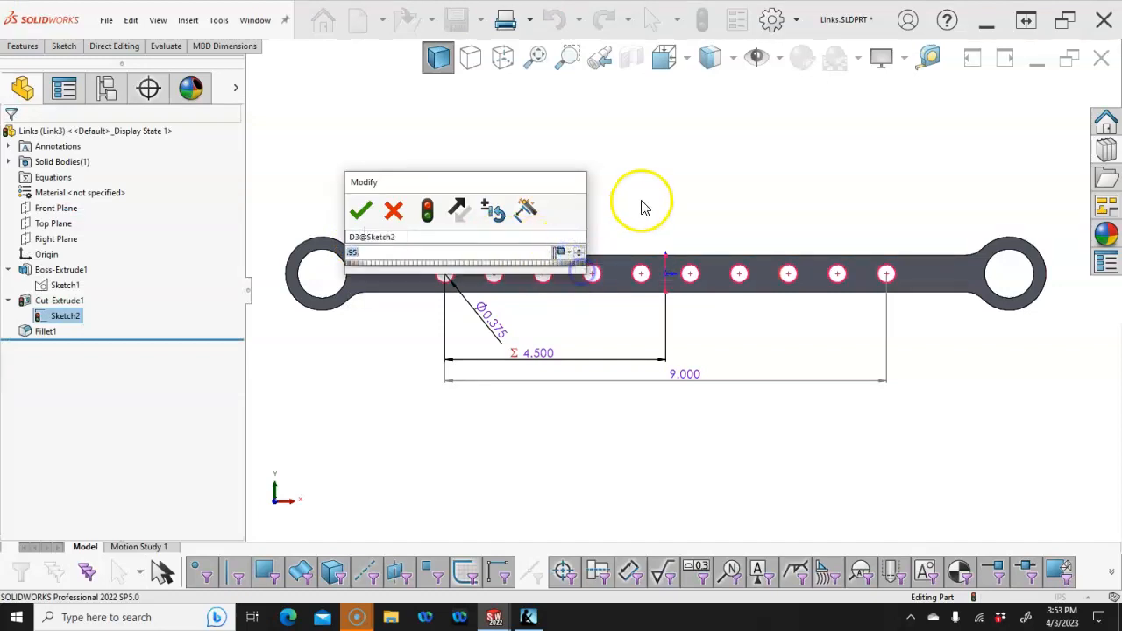
pyautogui.click(359, 208)
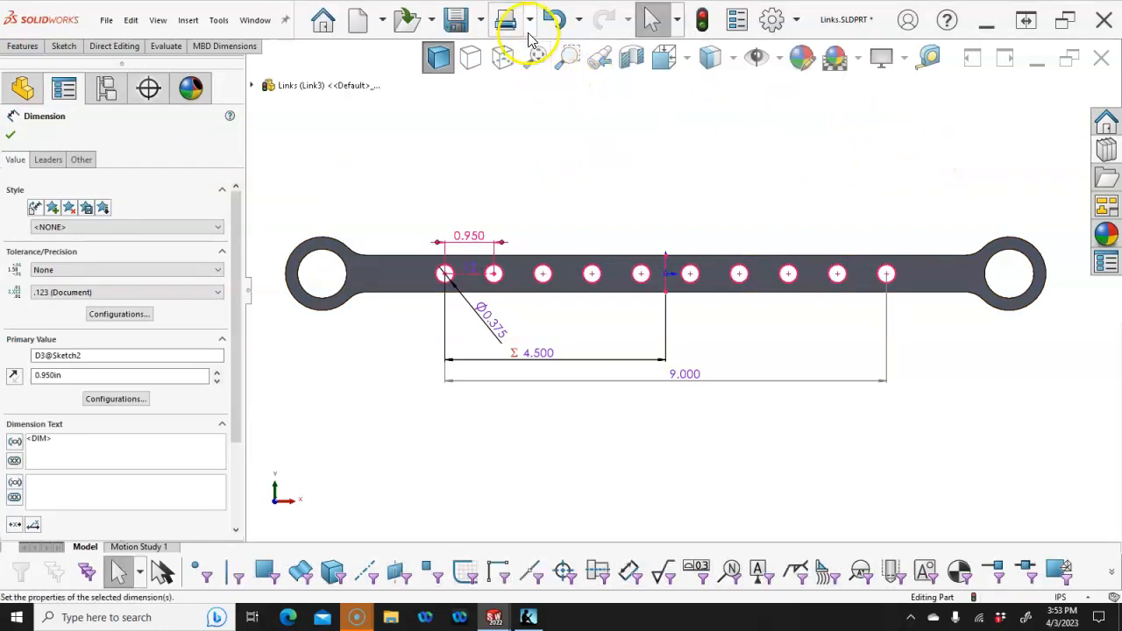
pyautogui.click(701, 19)
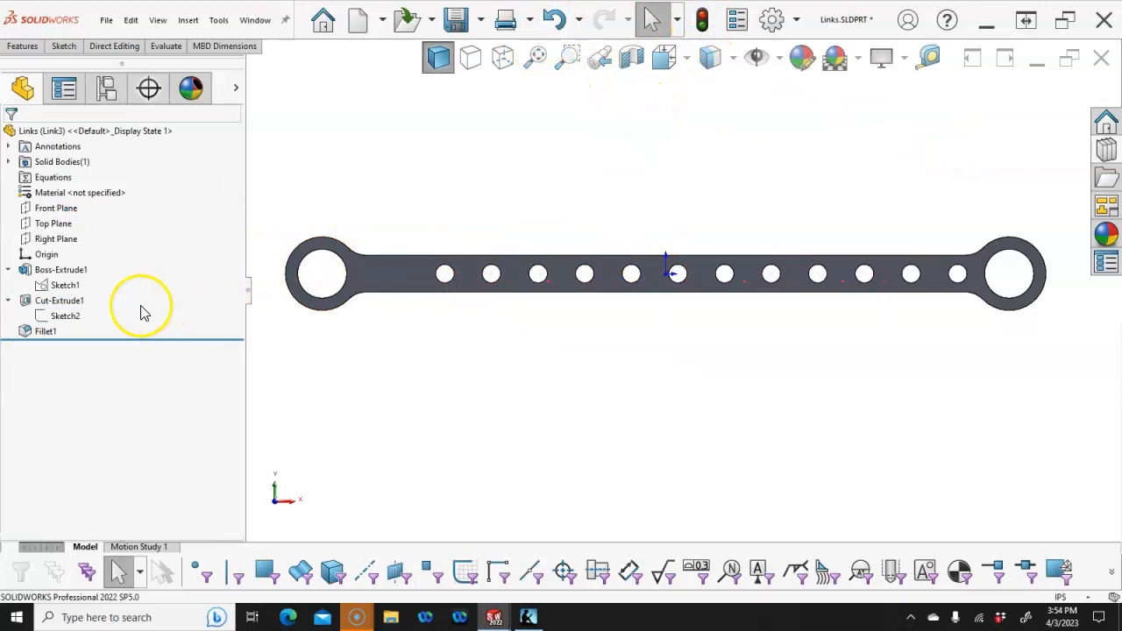
# Edit Sketch2 of Cut-Extrude1 and delete the driven 8.550 dimension below the hole pattern.
pyautogui.rightClick(71, 321)
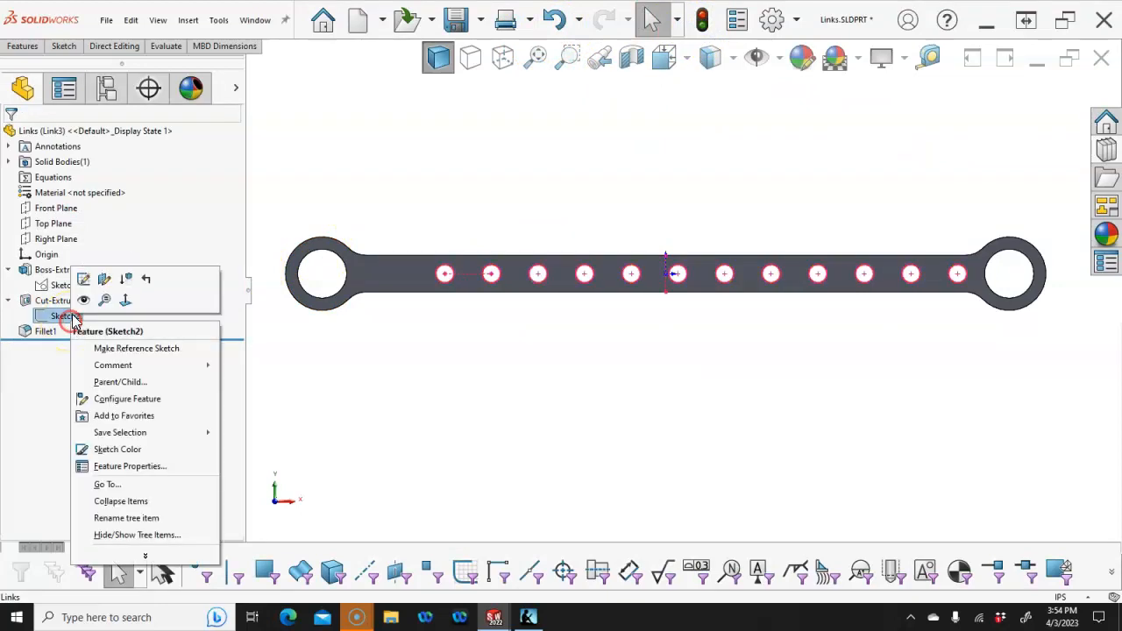
pyautogui.click(80, 283)
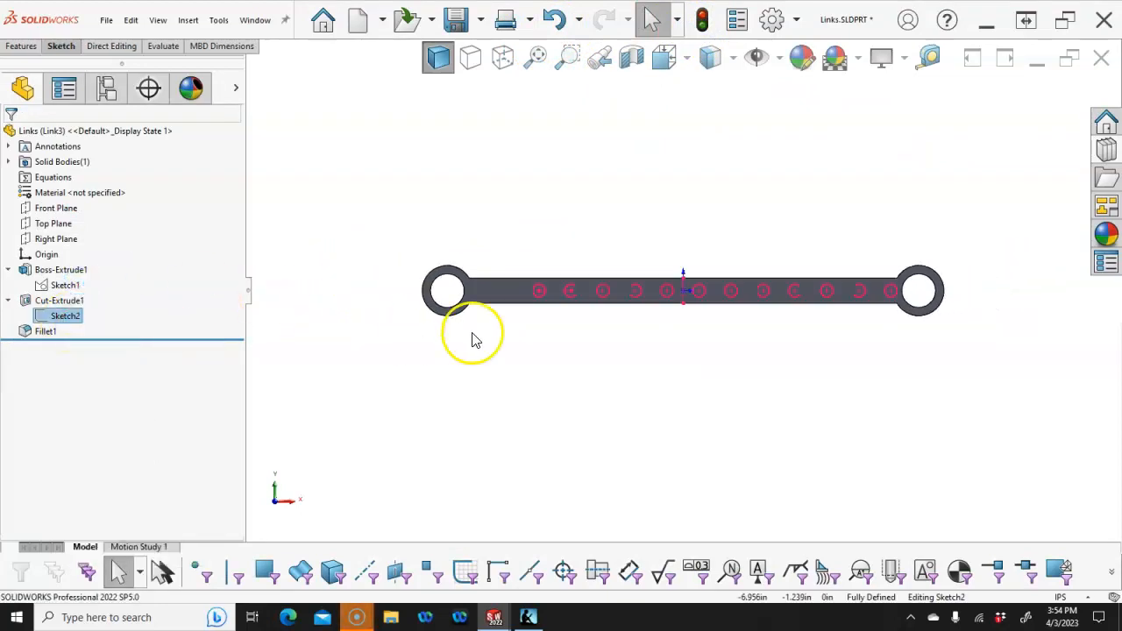
pyautogui.scroll(-2, 644, 201)
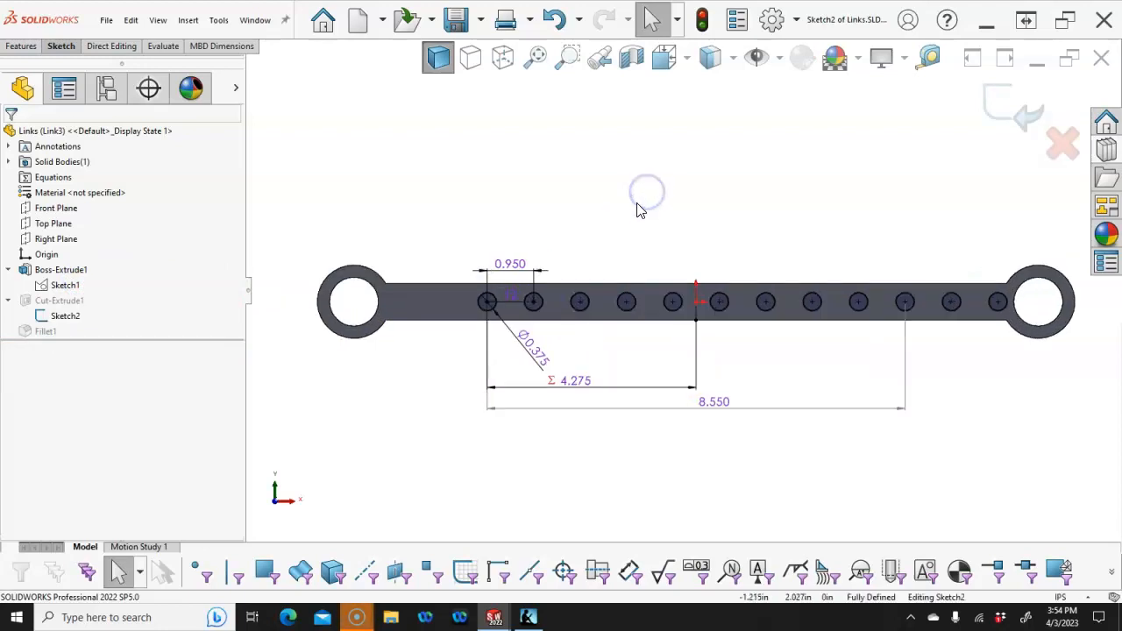
pyautogui.click(576, 410)
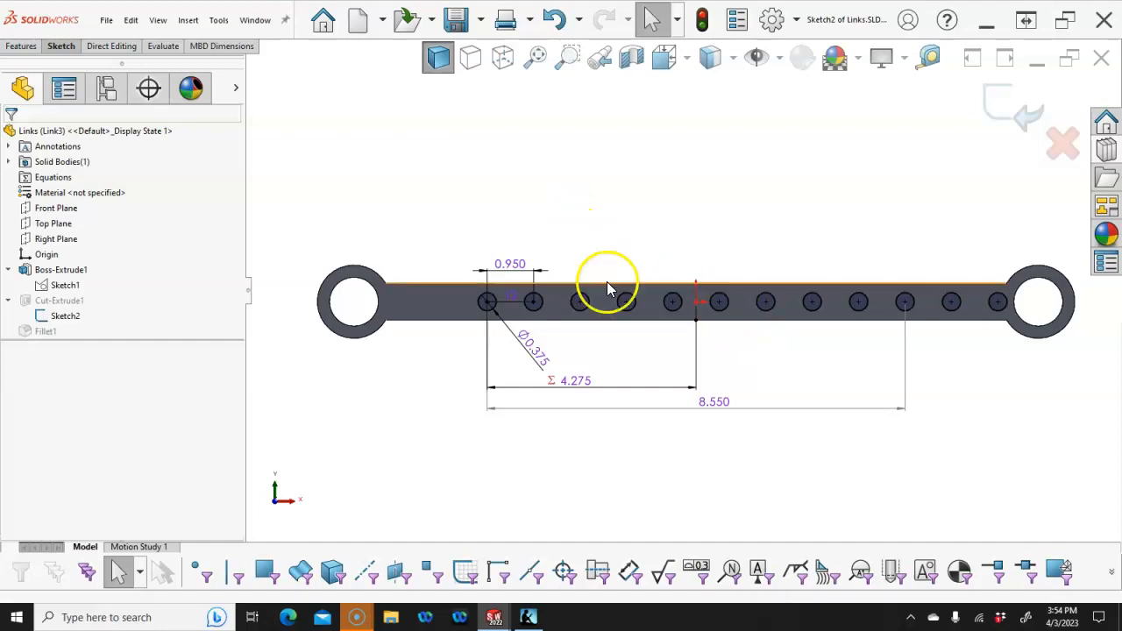
pyautogui.click(720, 402)
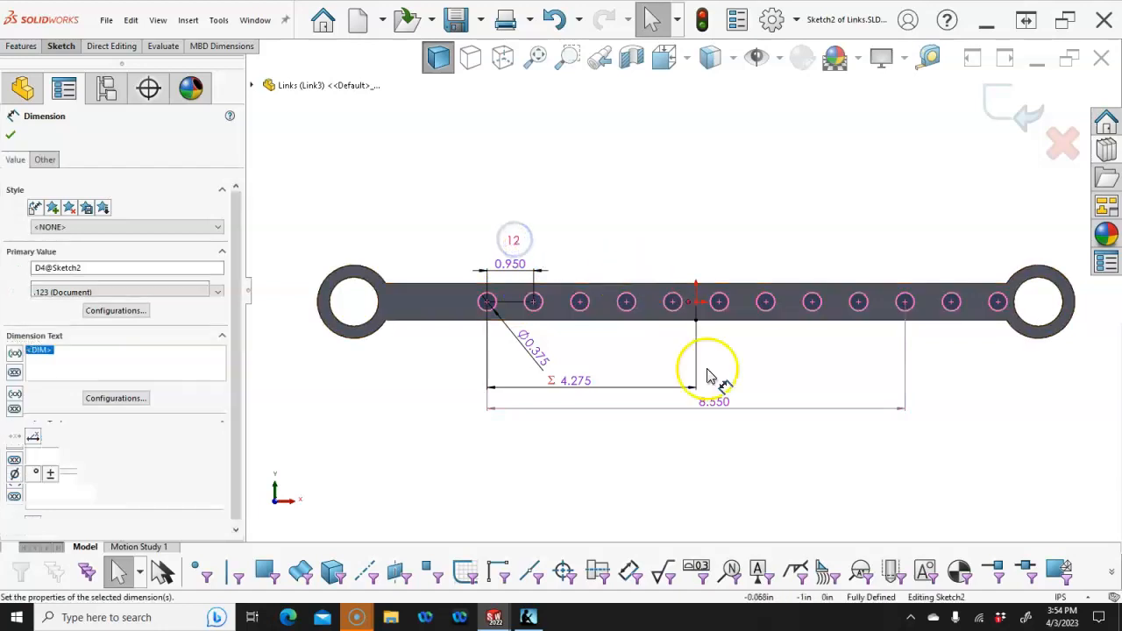
pyautogui.click(716, 403)
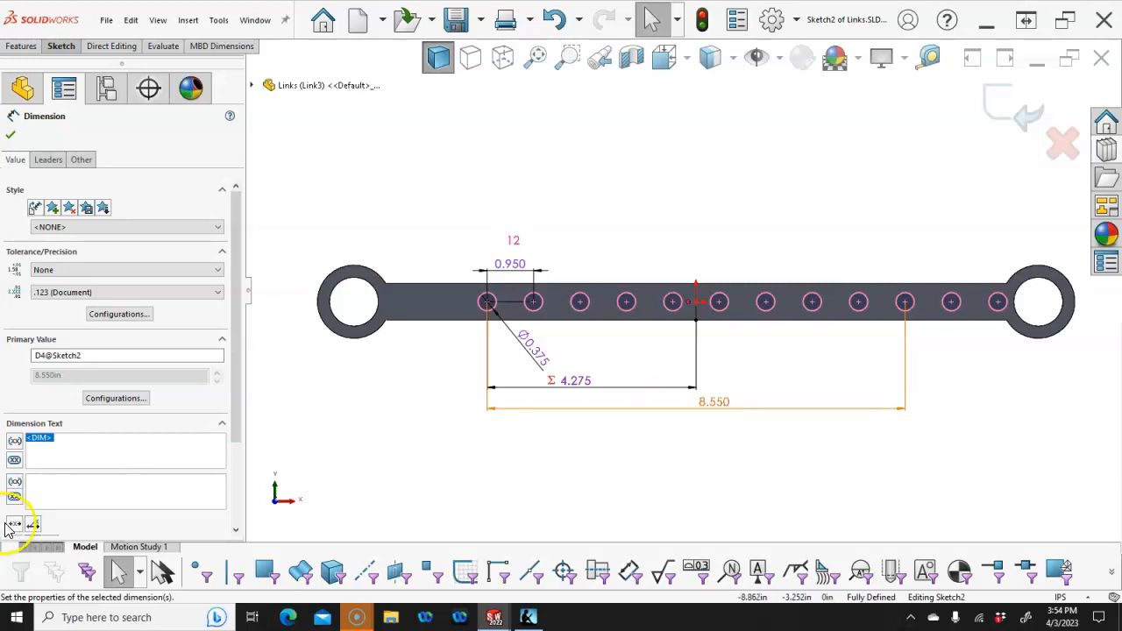
pyautogui.click(393, 434)
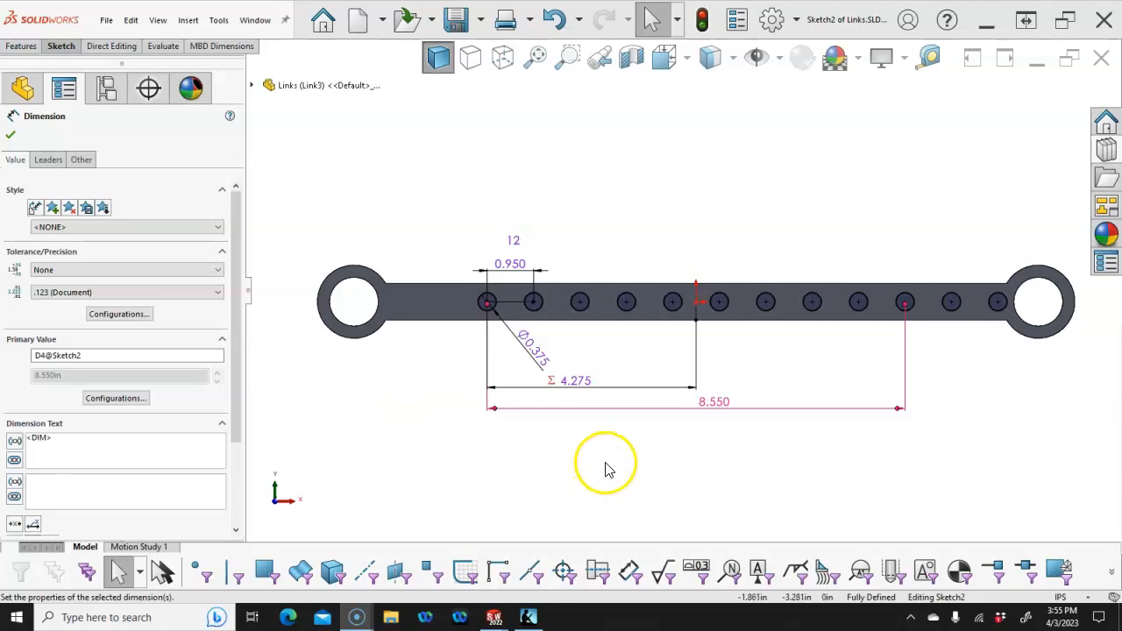
pyautogui.click(713, 406)
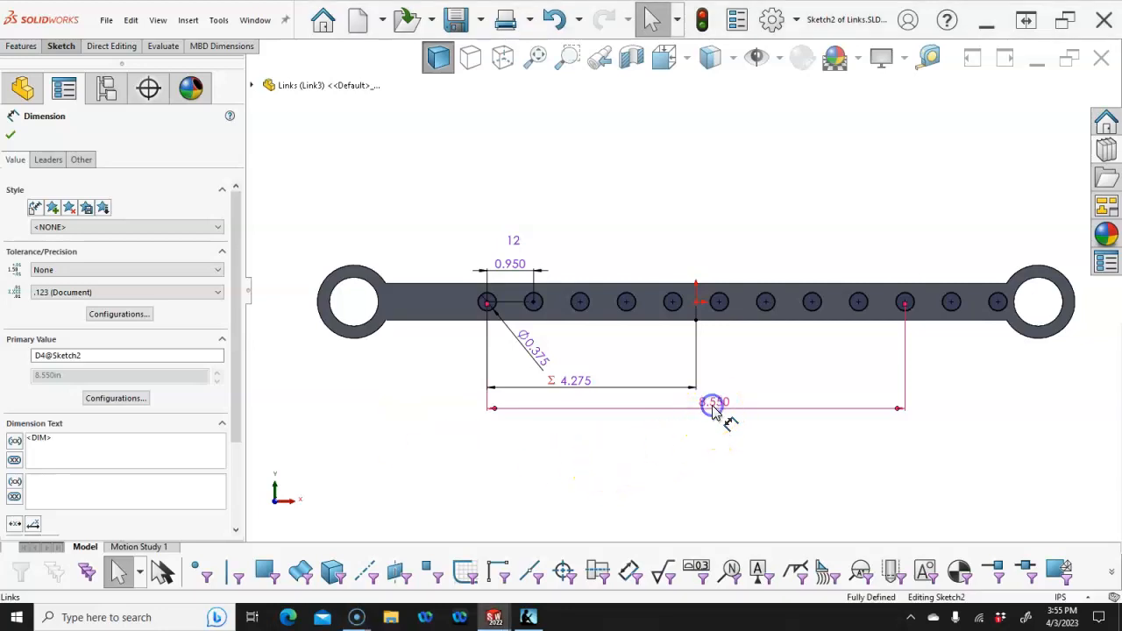
pyautogui.press('Delete')
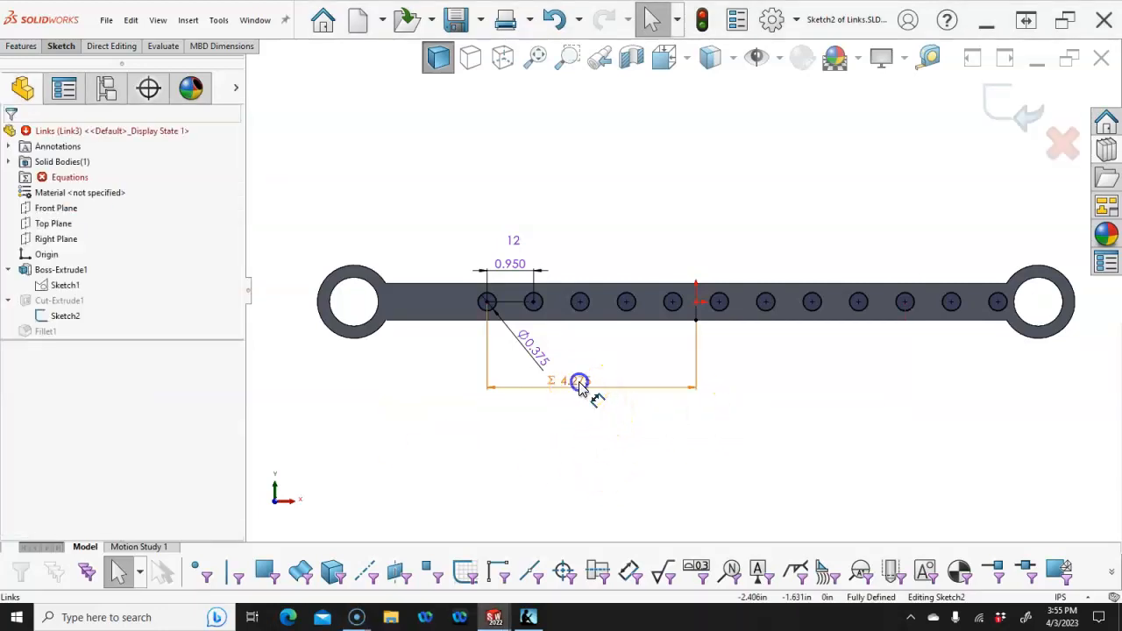
# Replace the centerline-to-first-hole dimension's equation with the parenthesized product ("D2@Sketch2"*"D2@Sketch2").
pyautogui.click(578, 386)
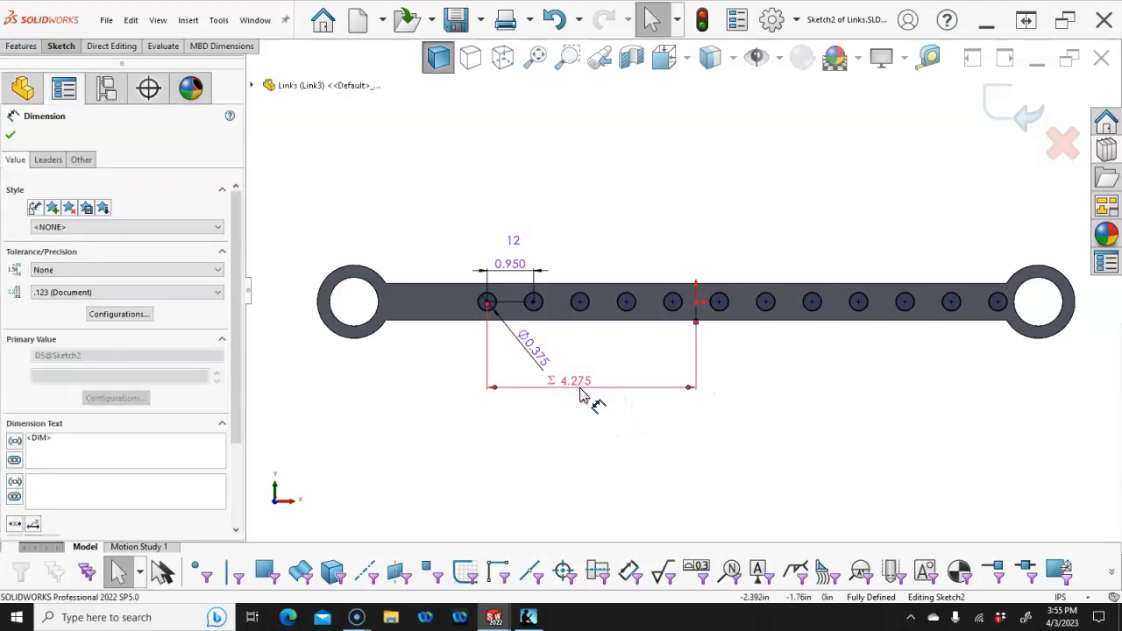
pyautogui.doubleClick(581, 384)
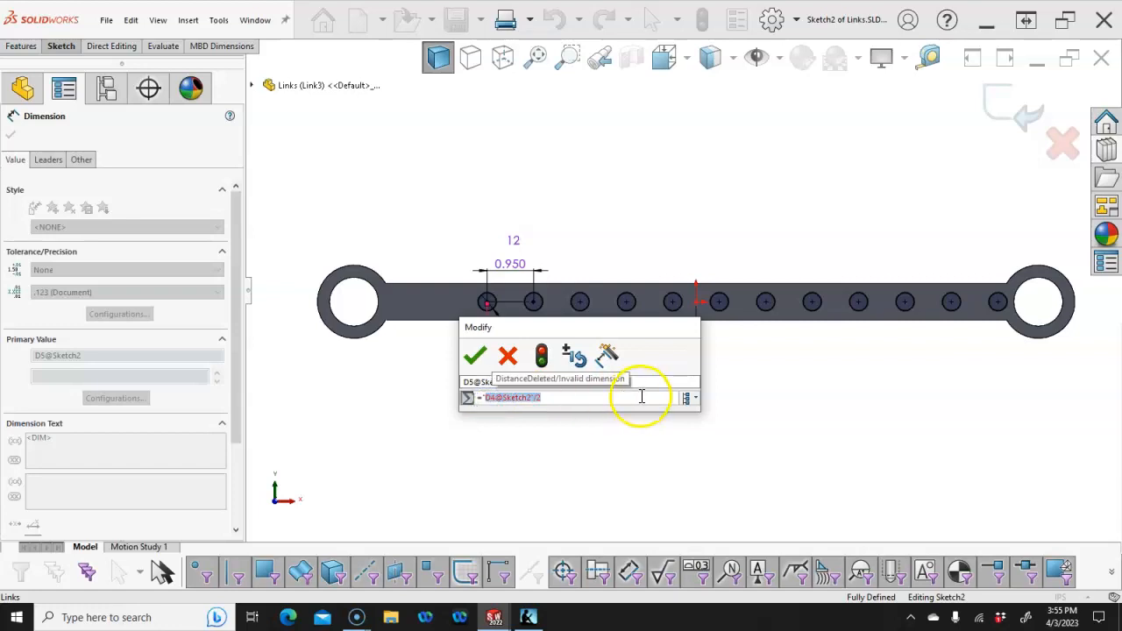
pyautogui.write('1')
pyautogui.press('BackSpace')
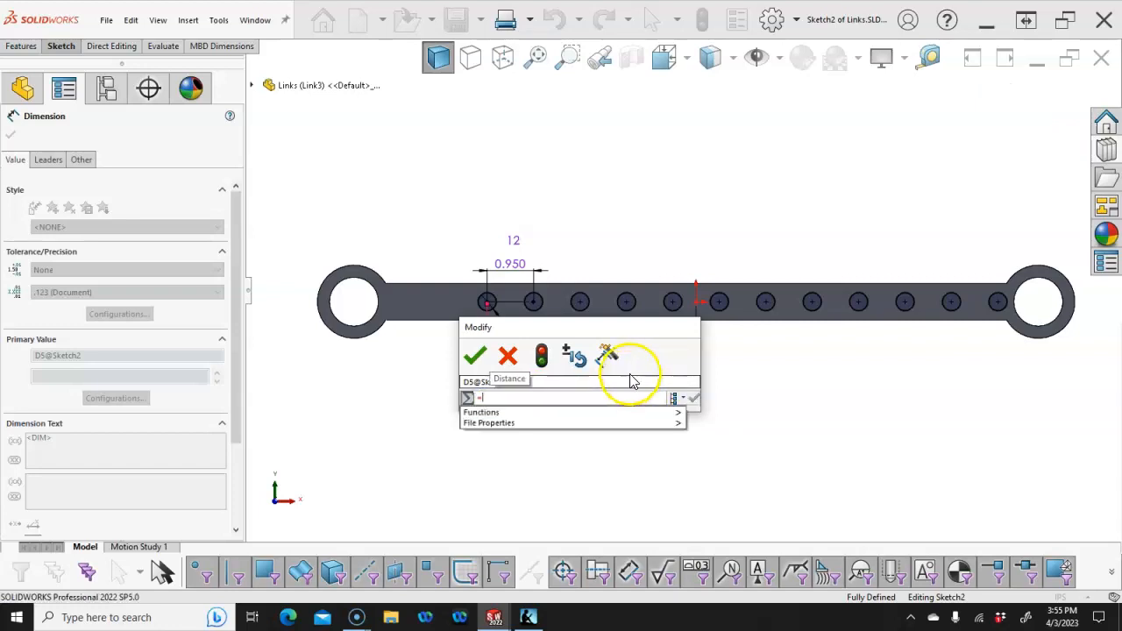
pyautogui.click(513, 242)
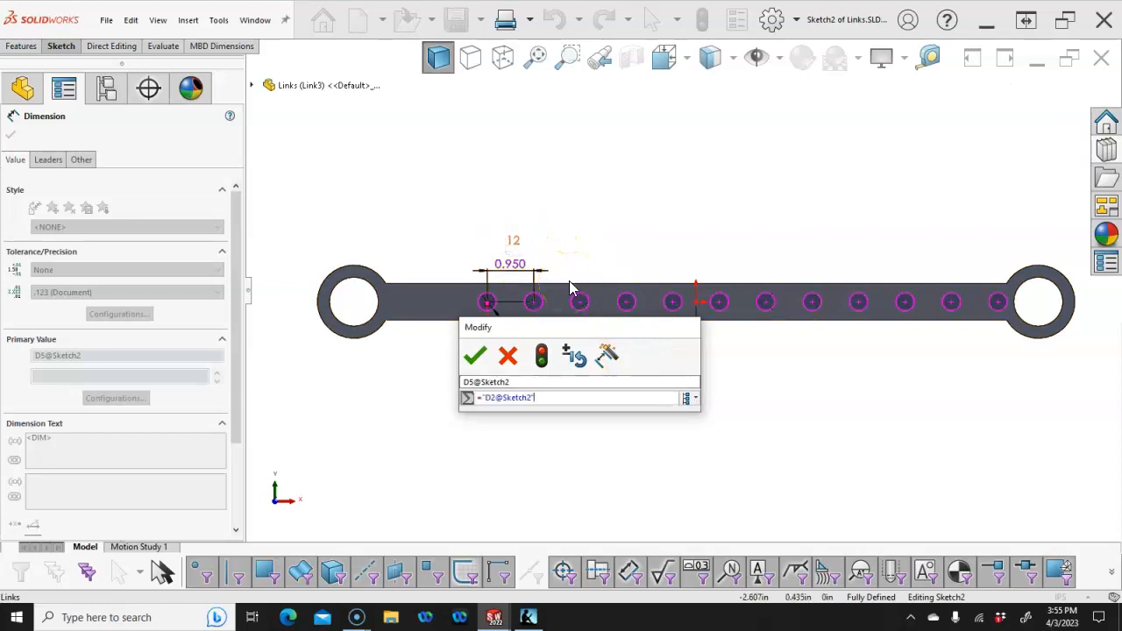
pyautogui.write('*')
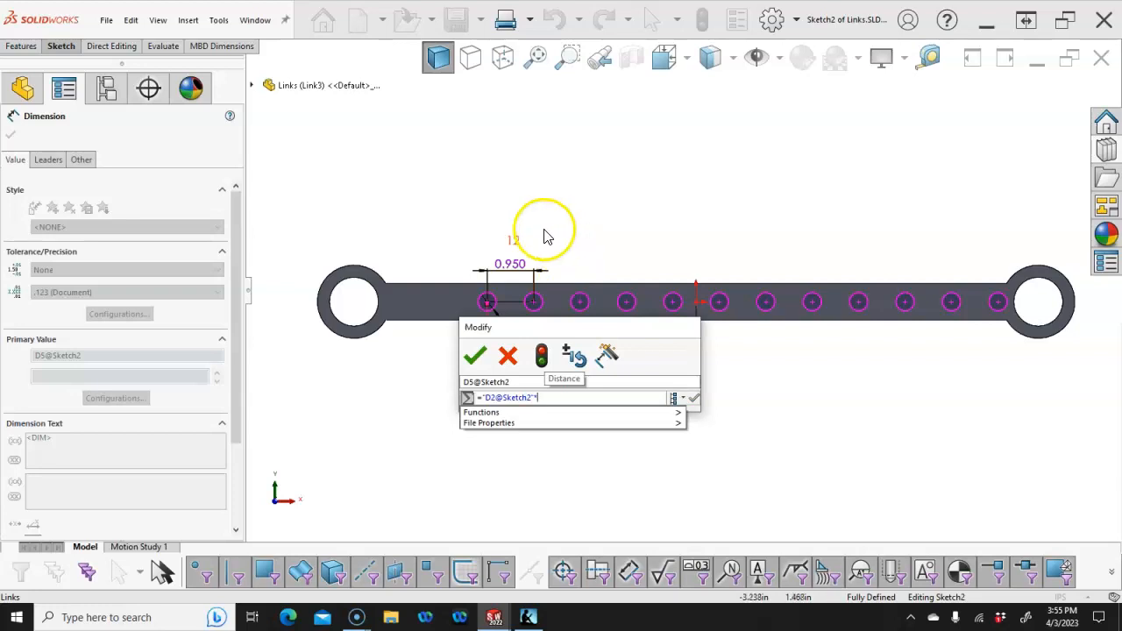
pyautogui.click(518, 242)
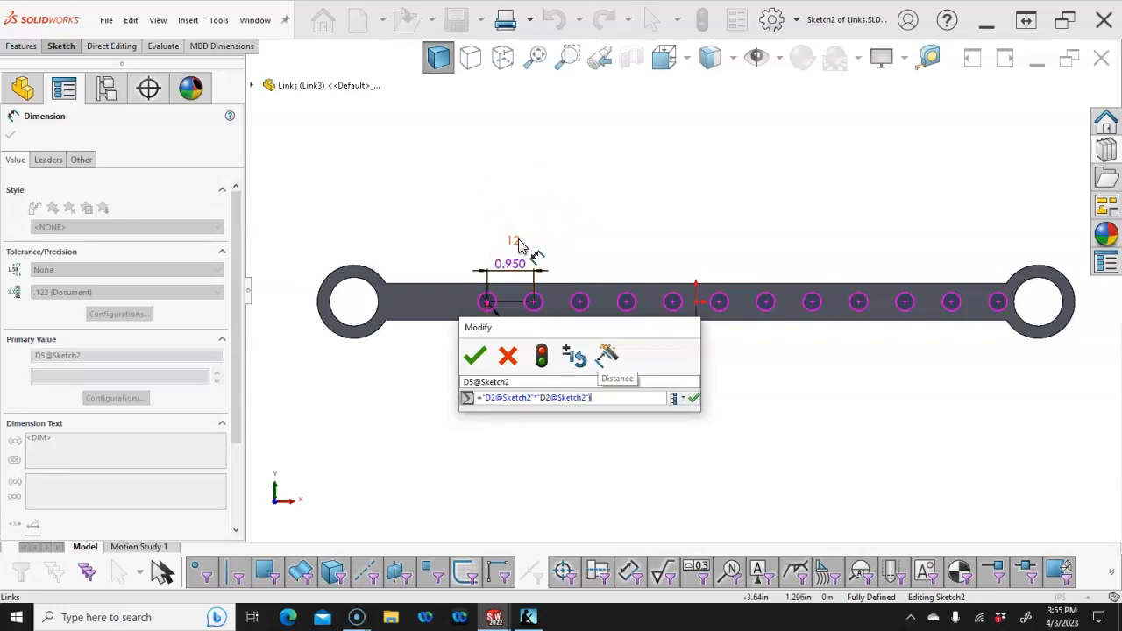
pyautogui.press('Left')
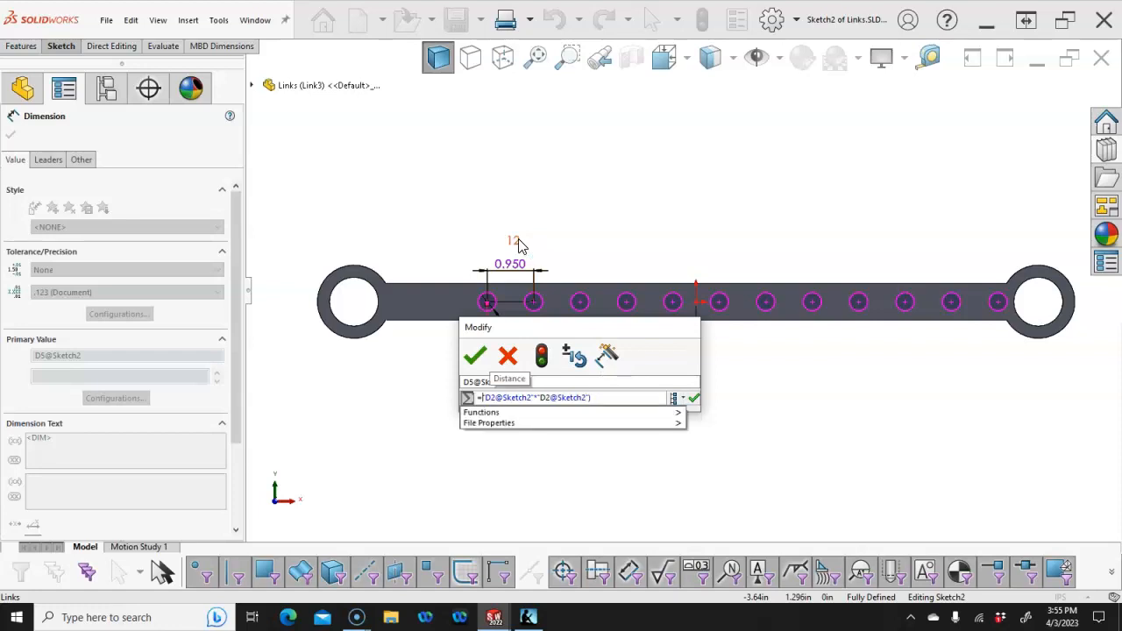
pyautogui.write('(')
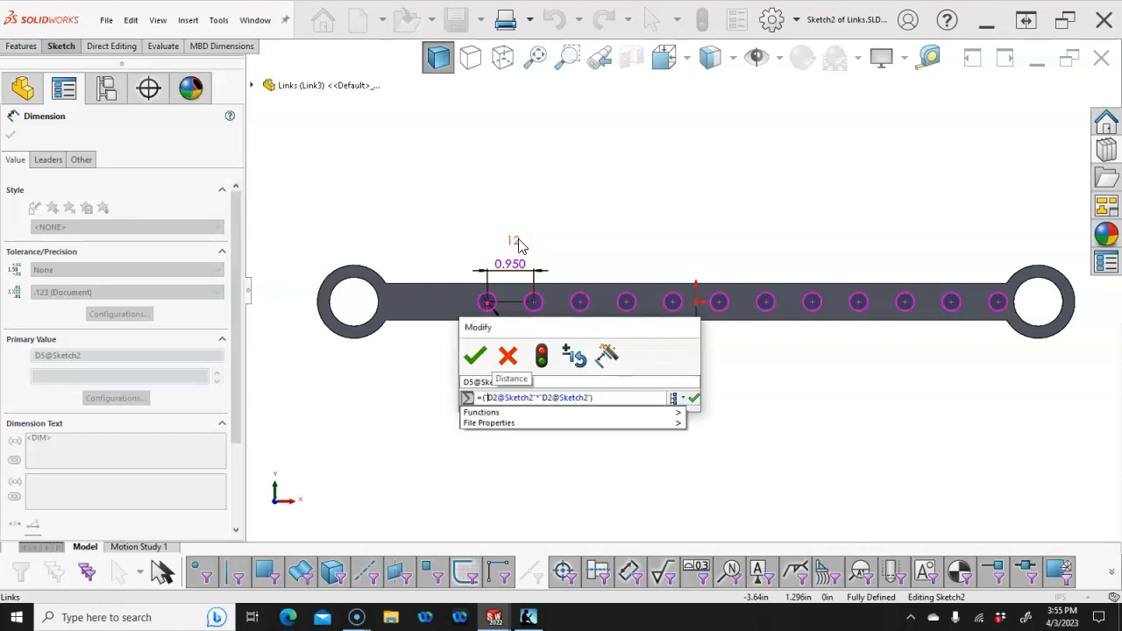
pyautogui.press('End')
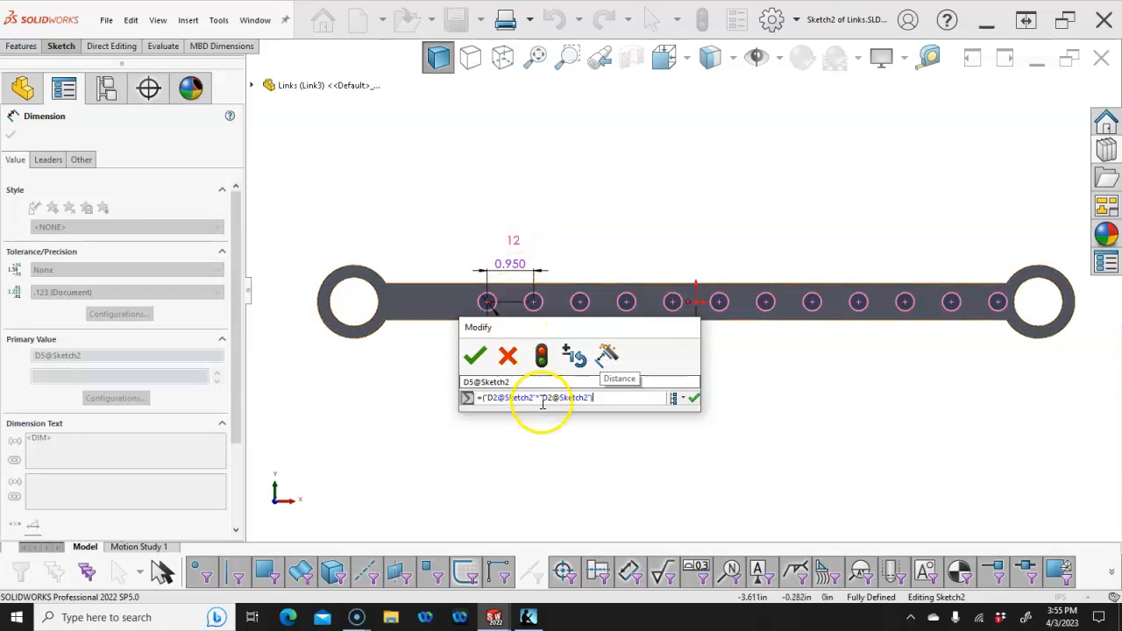
# Change the equation's second factor to the hole spacing D3@Sketch2 and divide the product by 2.
pyautogui.click(583, 396)
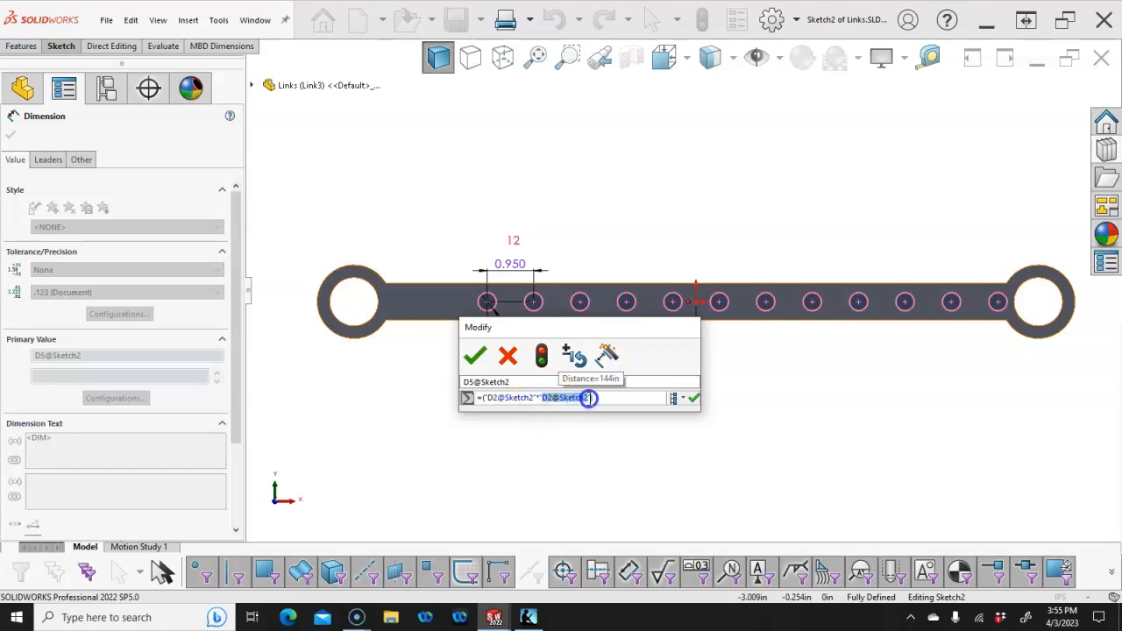
pyautogui.press('BackSpace')
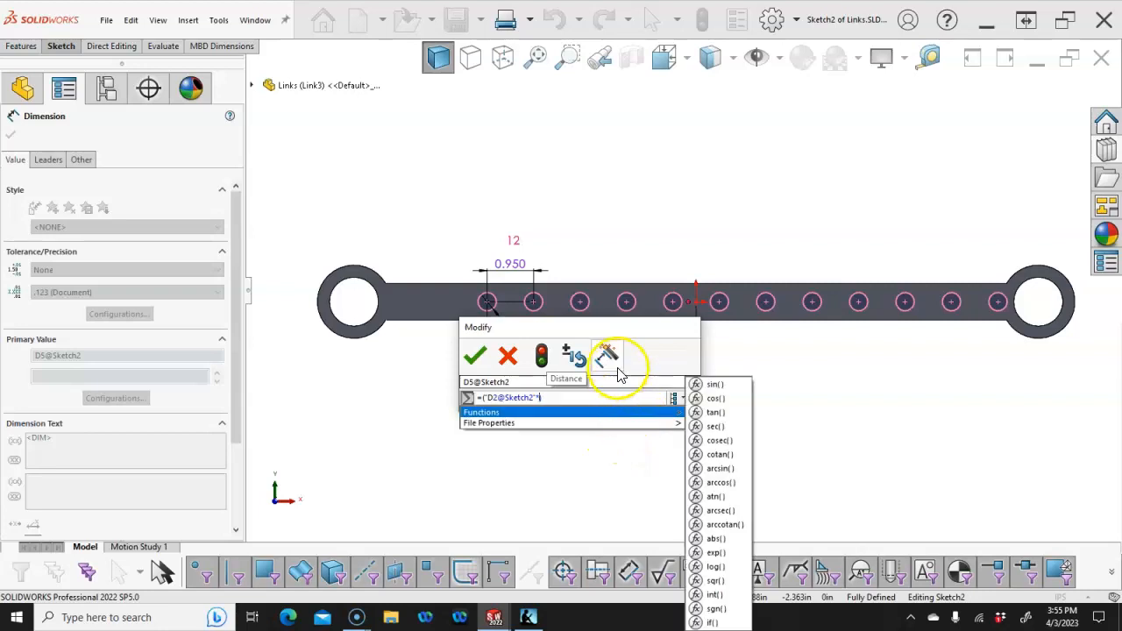
pyautogui.click(514, 263)
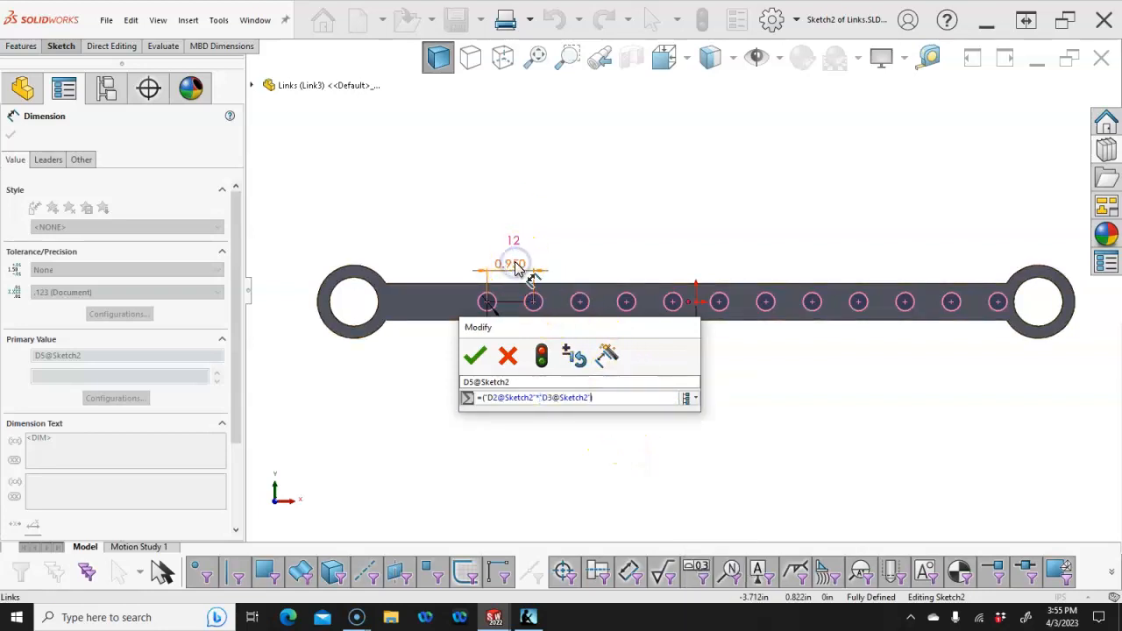
pyautogui.click(609, 396)
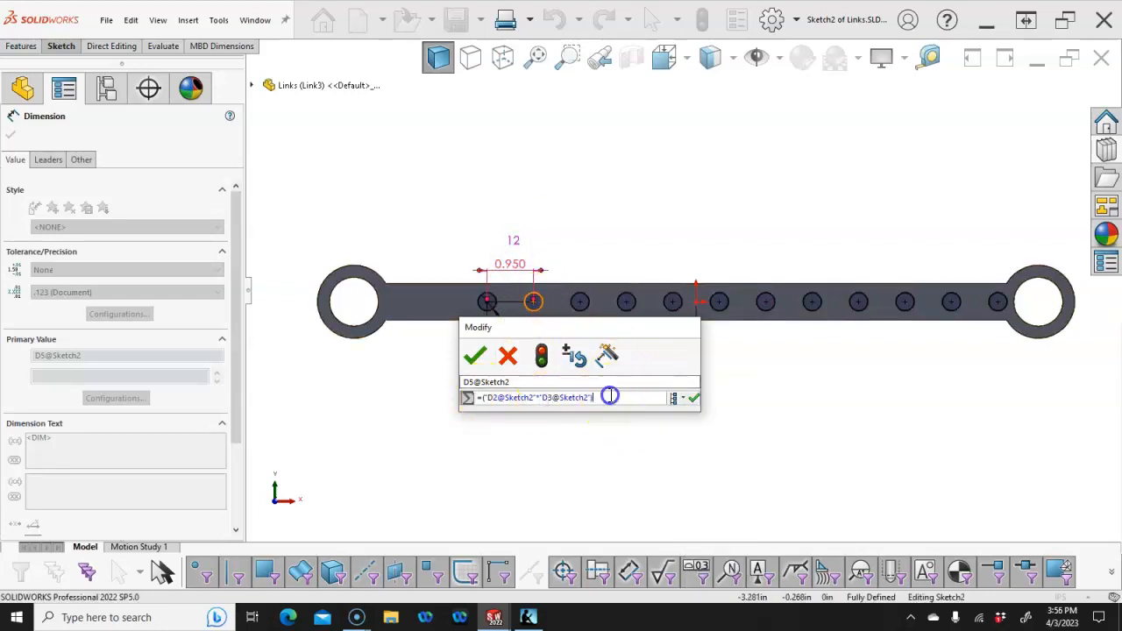
pyautogui.write('/2')
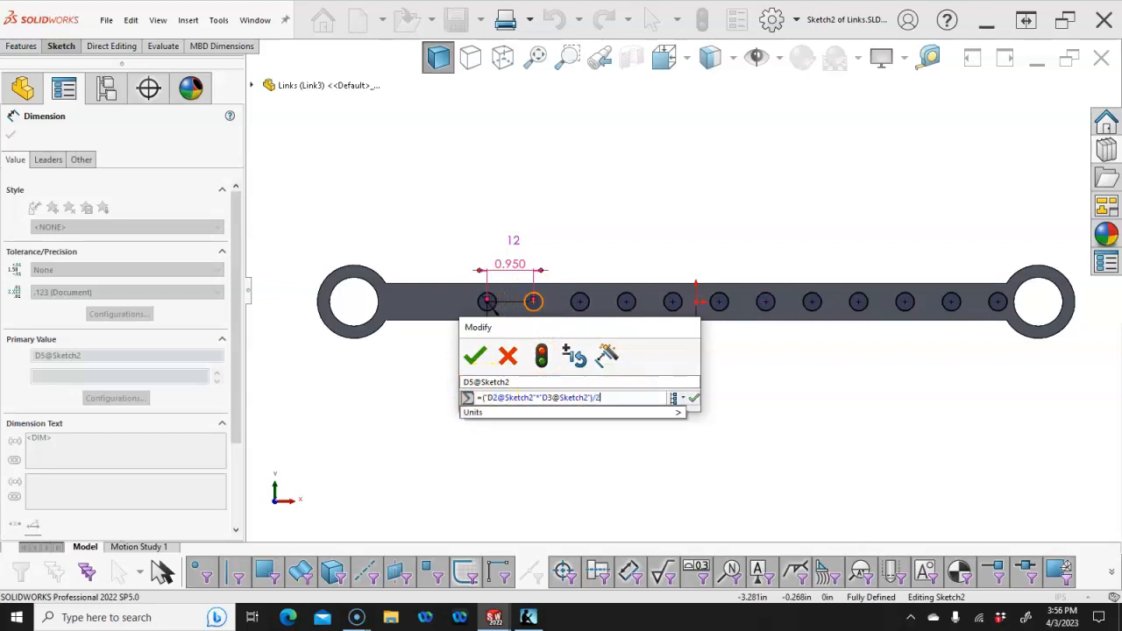
# Apply the centerline-to-first-hole equation to all configurations and accept the dimension change.
pyautogui.click(683, 399)
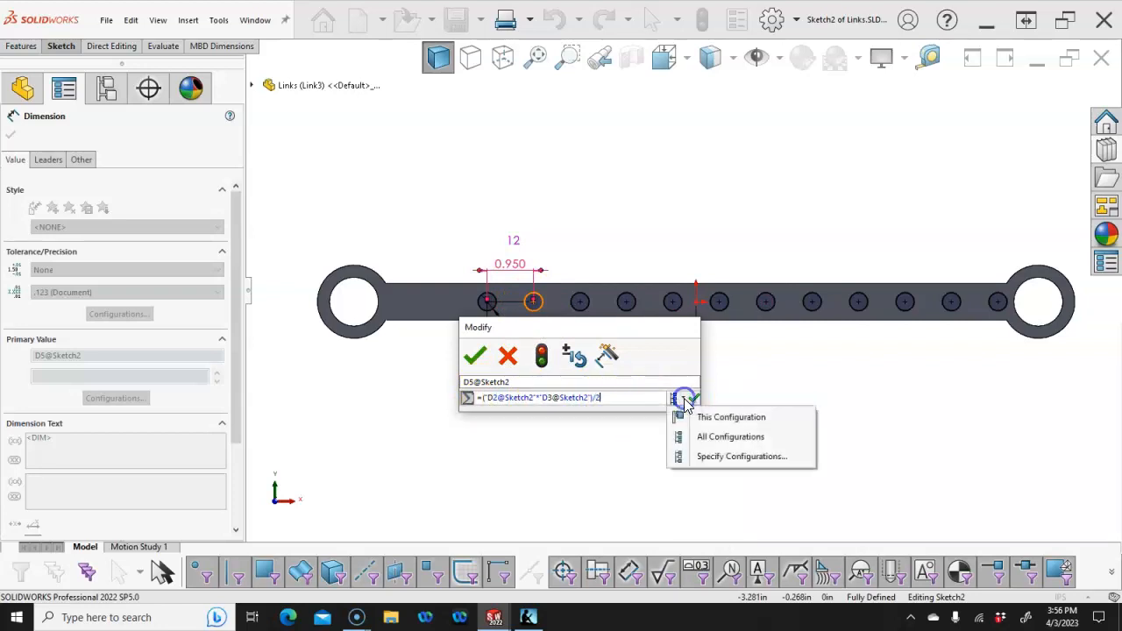
pyautogui.click(707, 438)
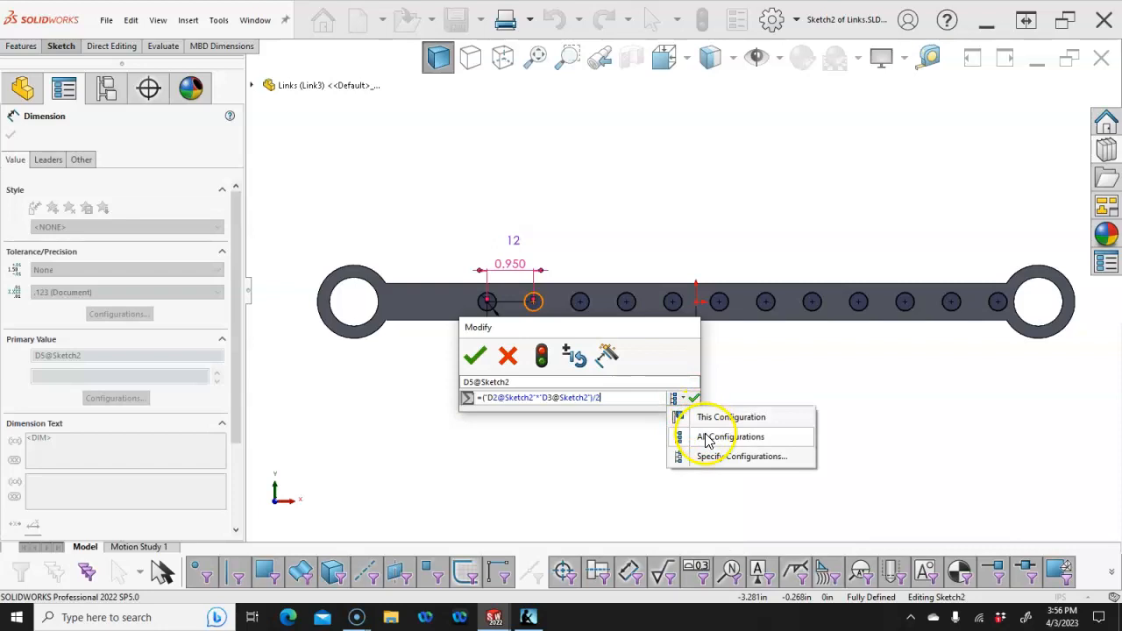
pyautogui.click(693, 398)
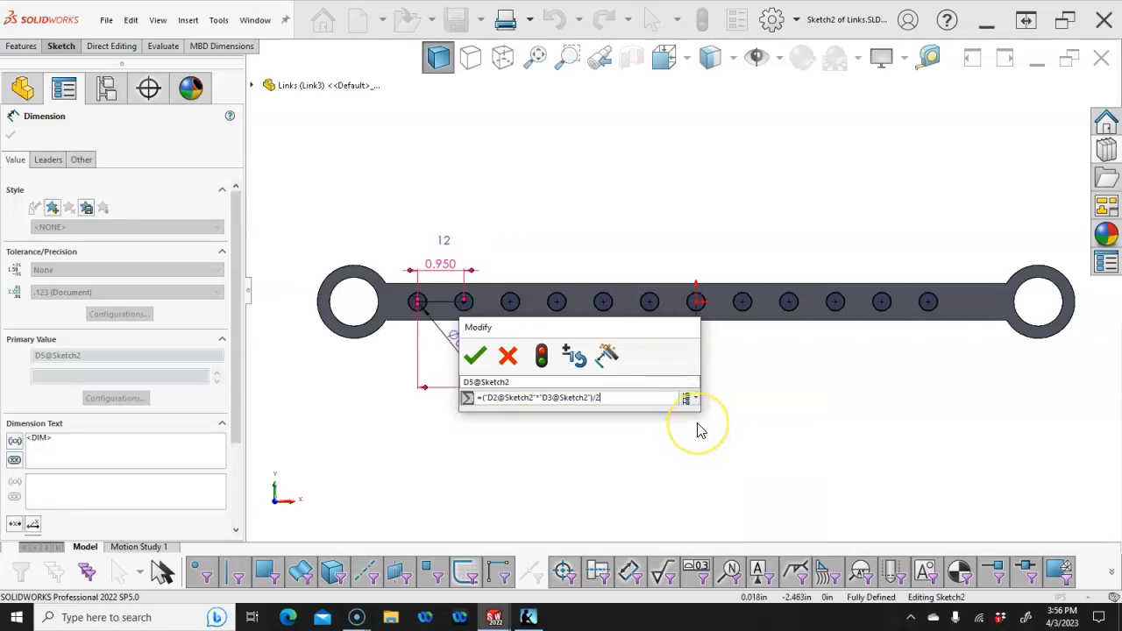
pyautogui.click(474, 356)
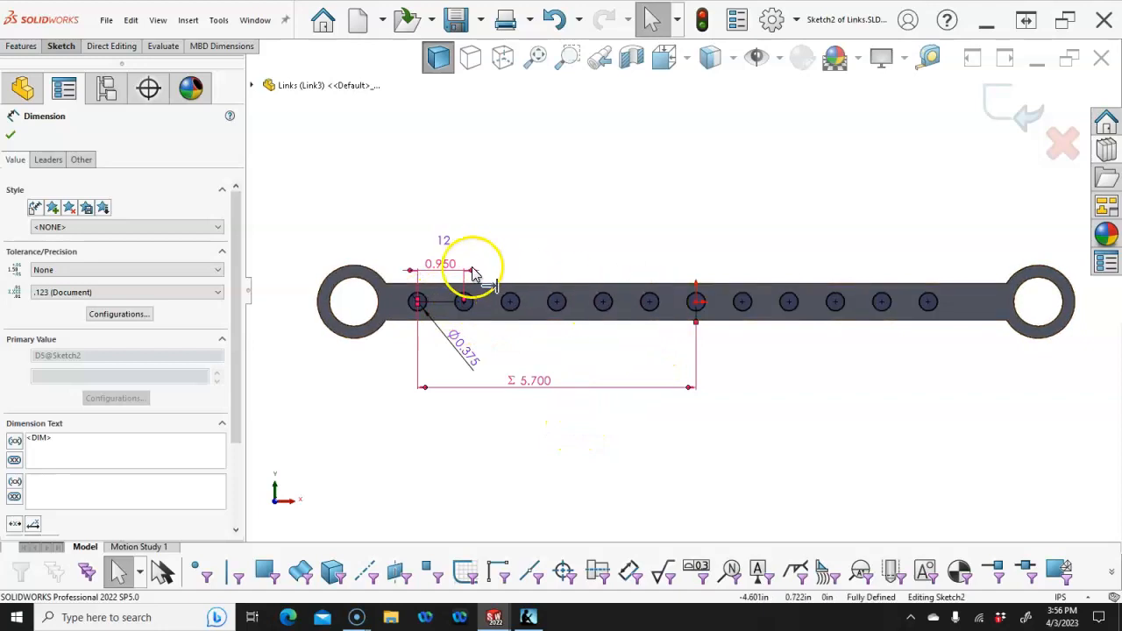
# Enclose the centerline-to-first-hole dimension's equation in outer parentheses, making it (("D2@Sketch2"*"D3@Sketch2")/2).
pyautogui.doubleClick(537, 381)
pyautogui.click(574, 401)
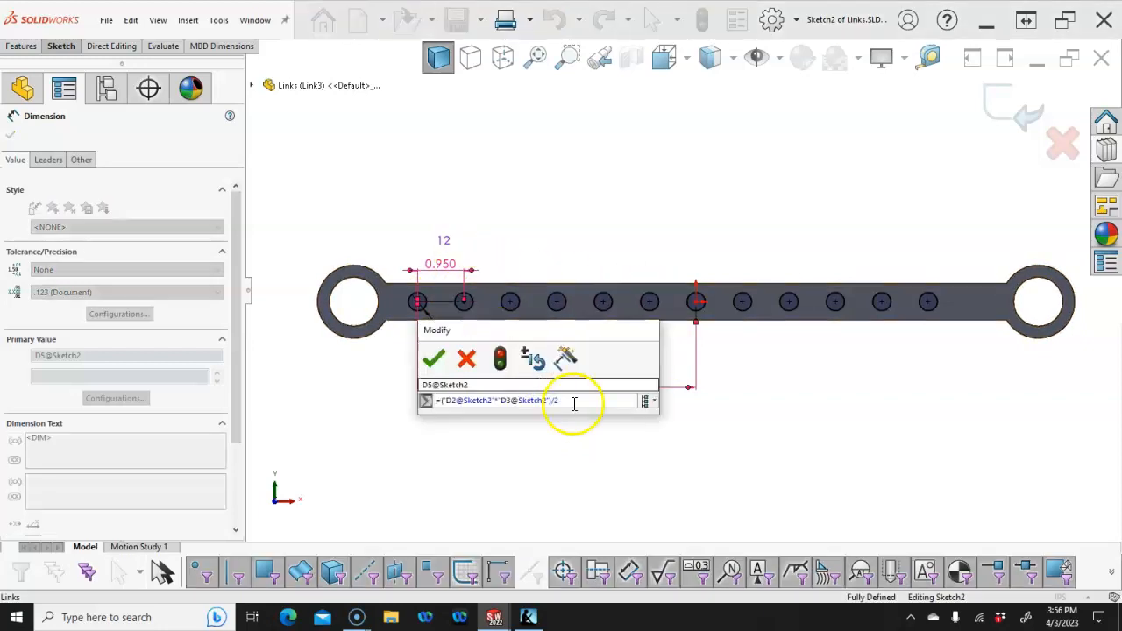
pyautogui.click(644, 400)
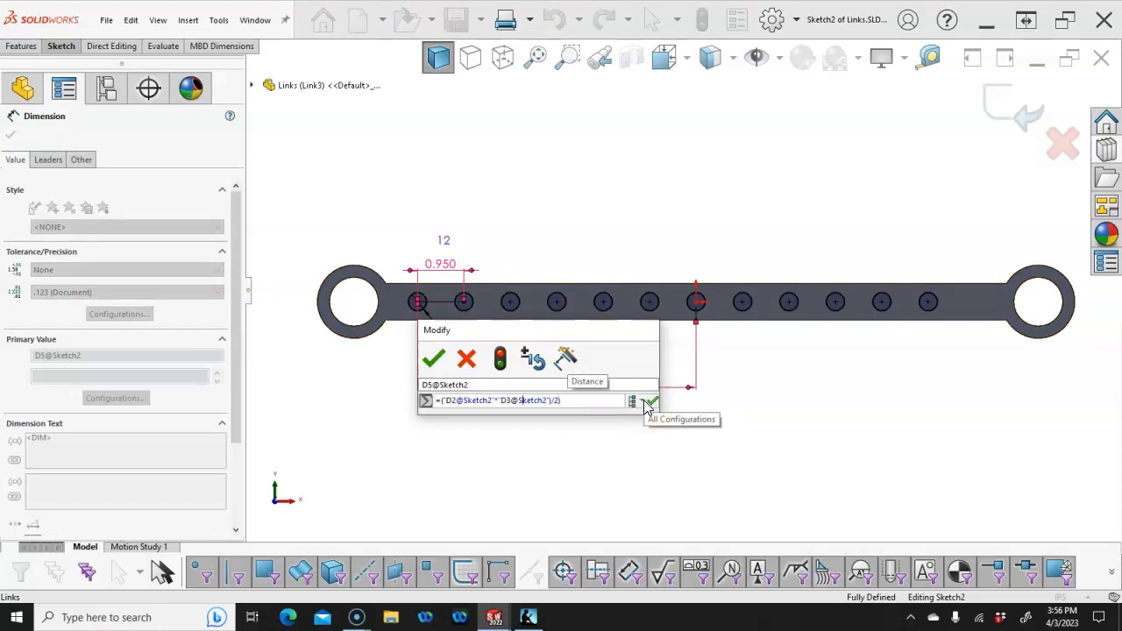
pyautogui.click(645, 401)
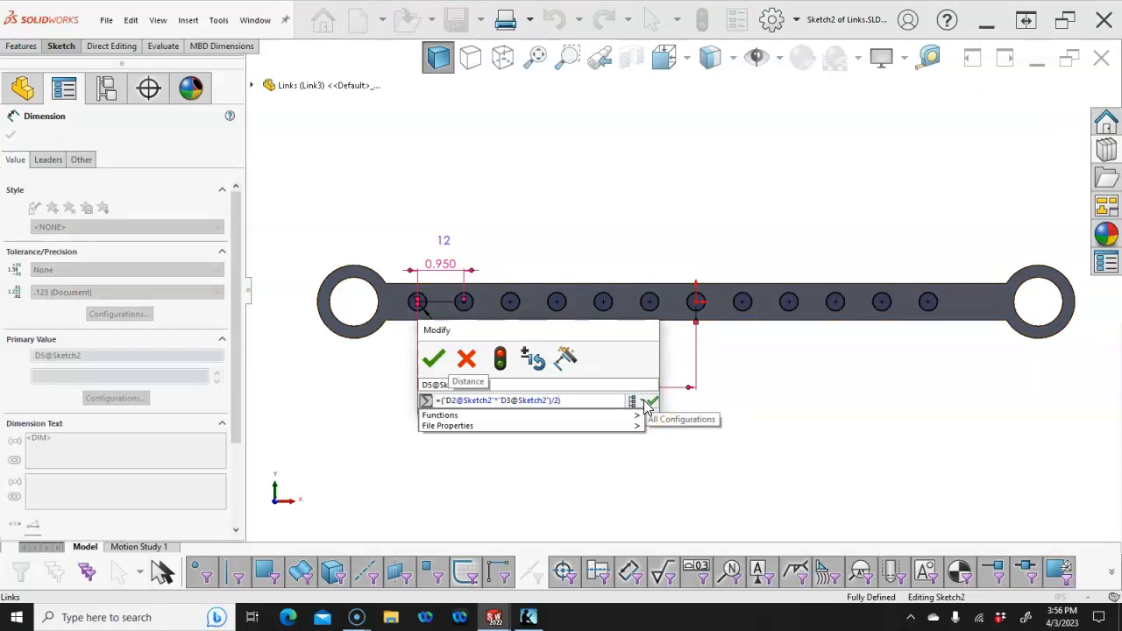
pyautogui.write('(')
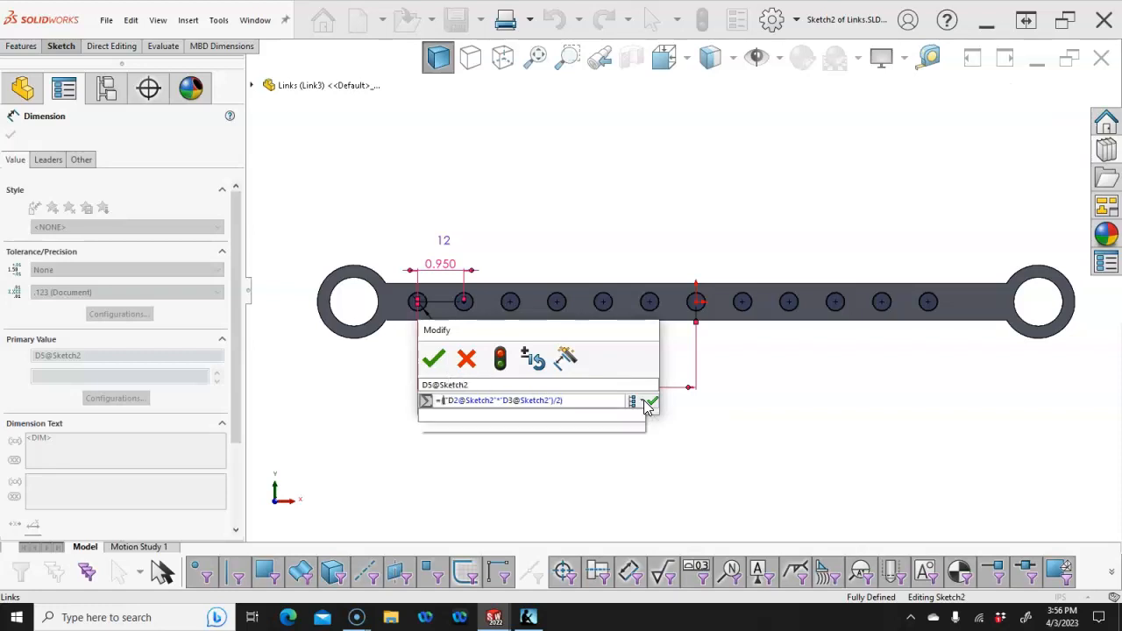
pyautogui.click(592, 400)
pyautogui.write(')')
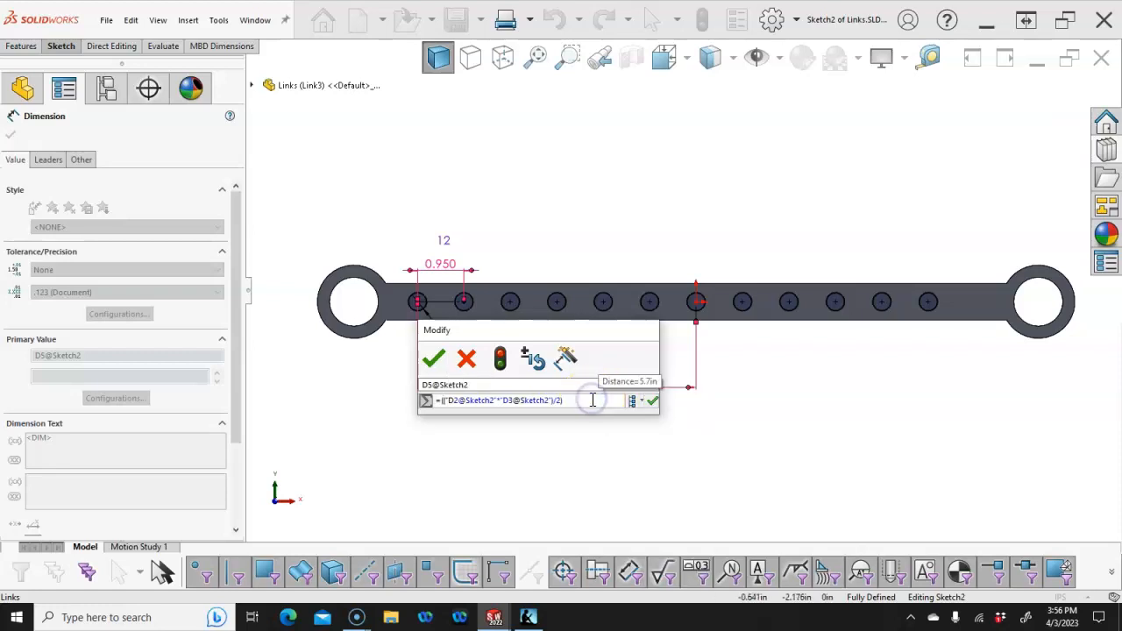
# Add half the hole spacing, +("D3@Sketch2"/2), to the equation, accept the dimension and rebuild the part.
pyautogui.write('=(')
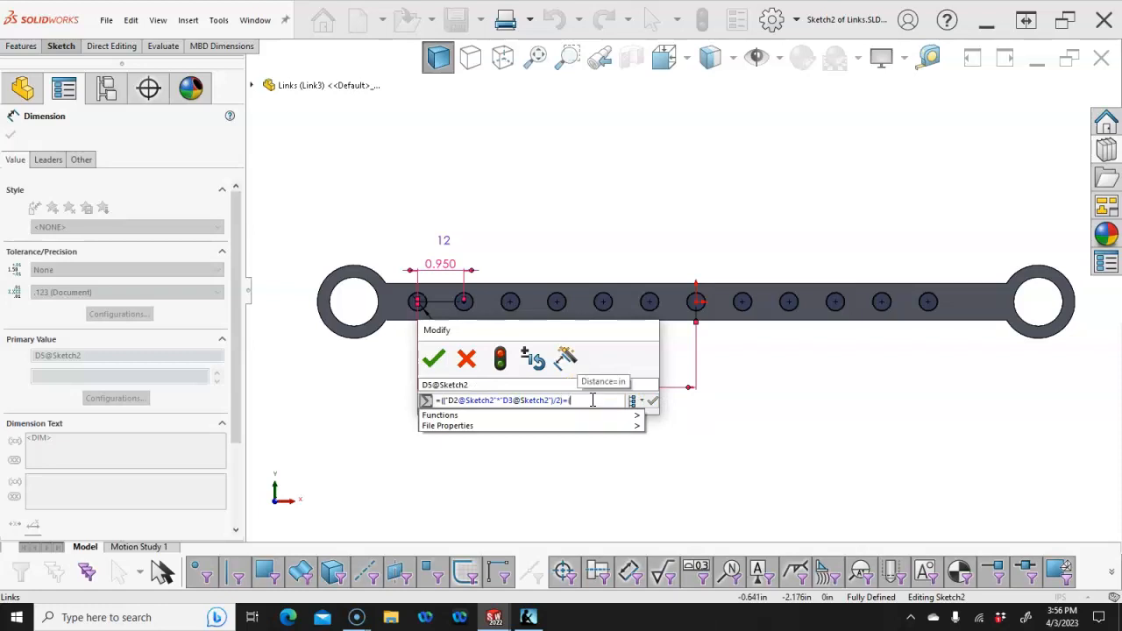
pyautogui.click(440, 264)
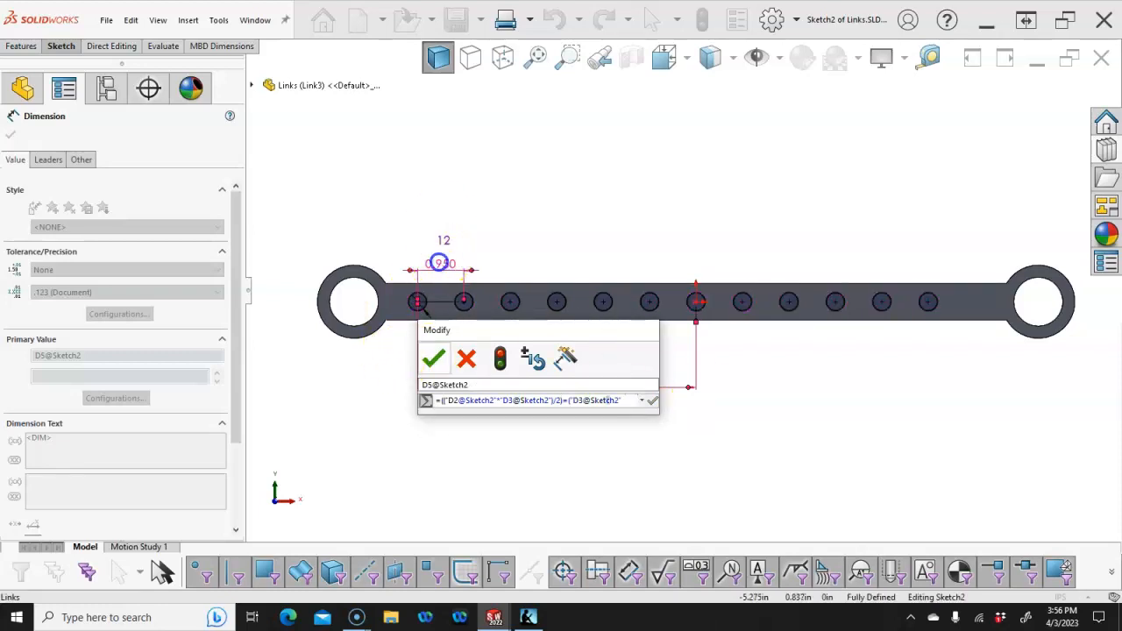
pyautogui.write('/')
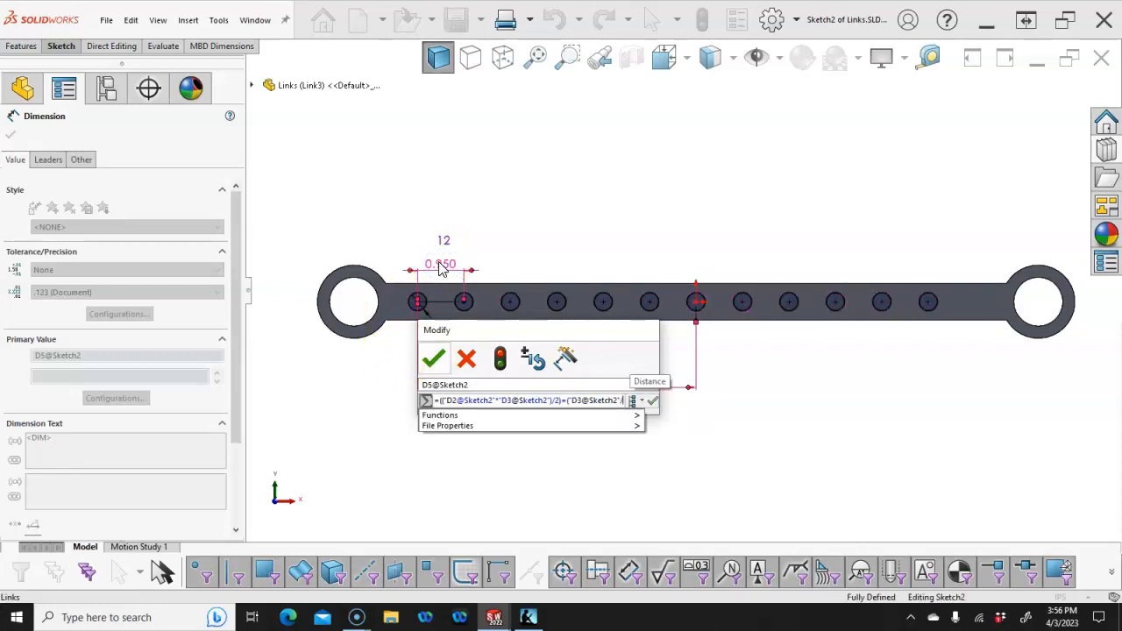
pyautogui.write('2')
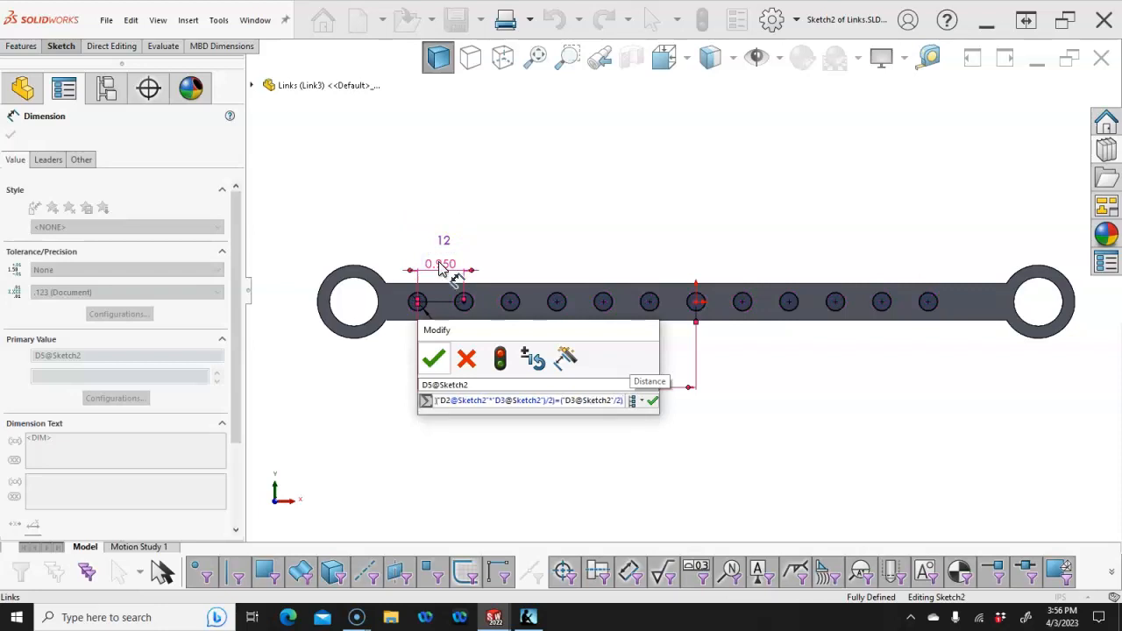
pyautogui.click(561, 400)
pyautogui.moveTo(567, 419)
pyautogui.press('BackSpace')
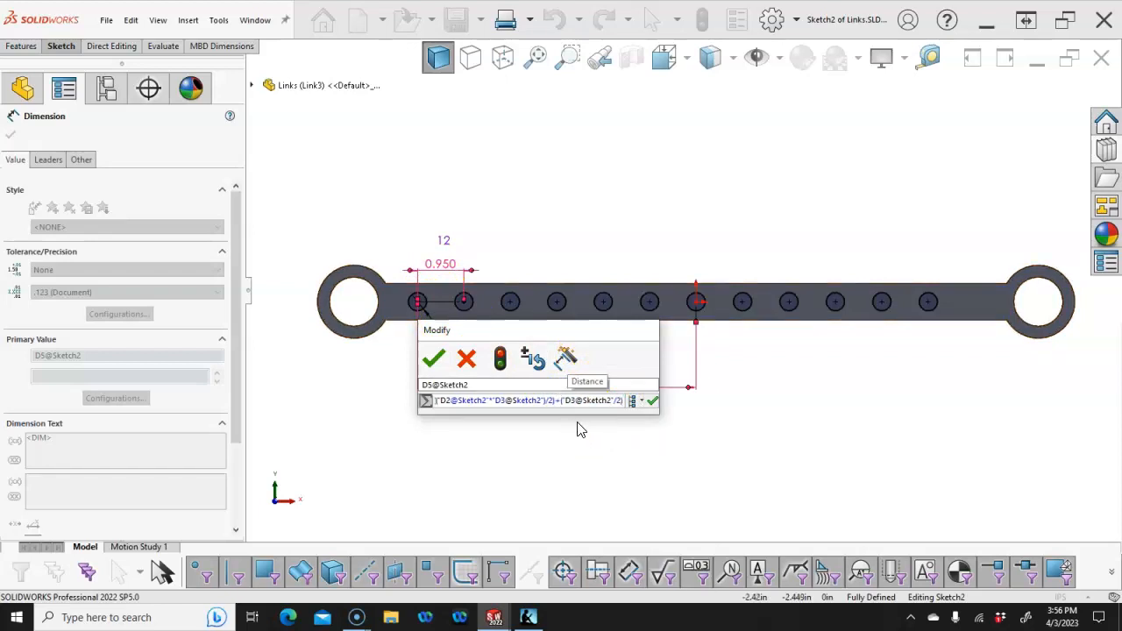
pyautogui.click(652, 401)
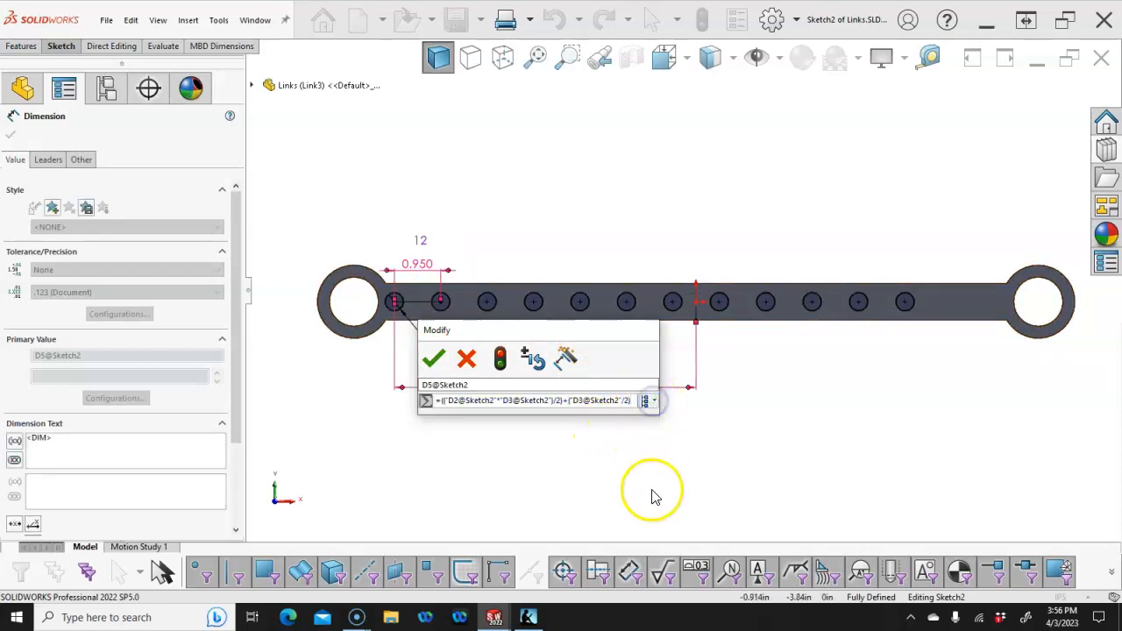
pyautogui.click(433, 359)
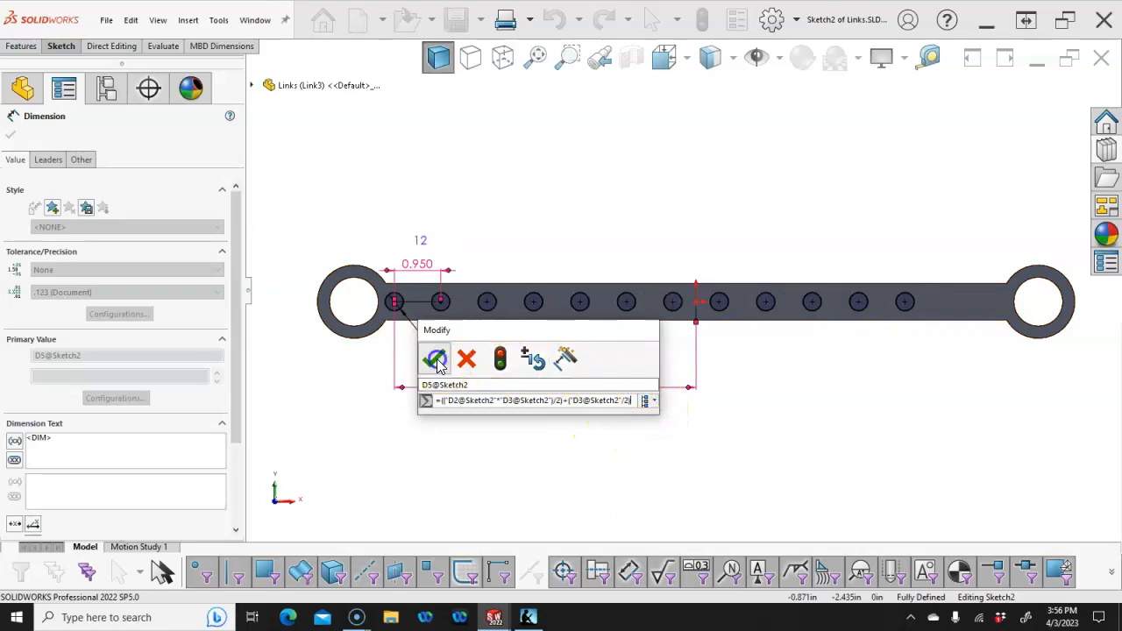
pyautogui.click(701, 19)
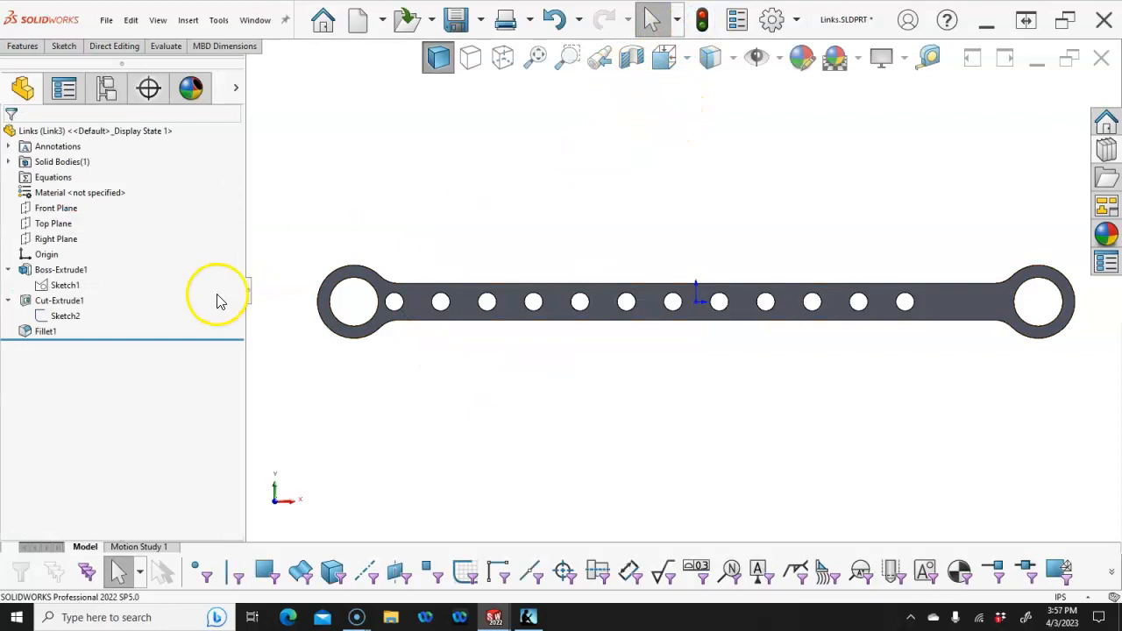
# Edit Sketch2 of Cut-Extrude1 and change the first-hole equation to subtract half the spacing: (("D2@Sketch2"*"D3@Sketch2")/2)-("D3@Sketch2"/2).
pyautogui.rightClick(64, 317)
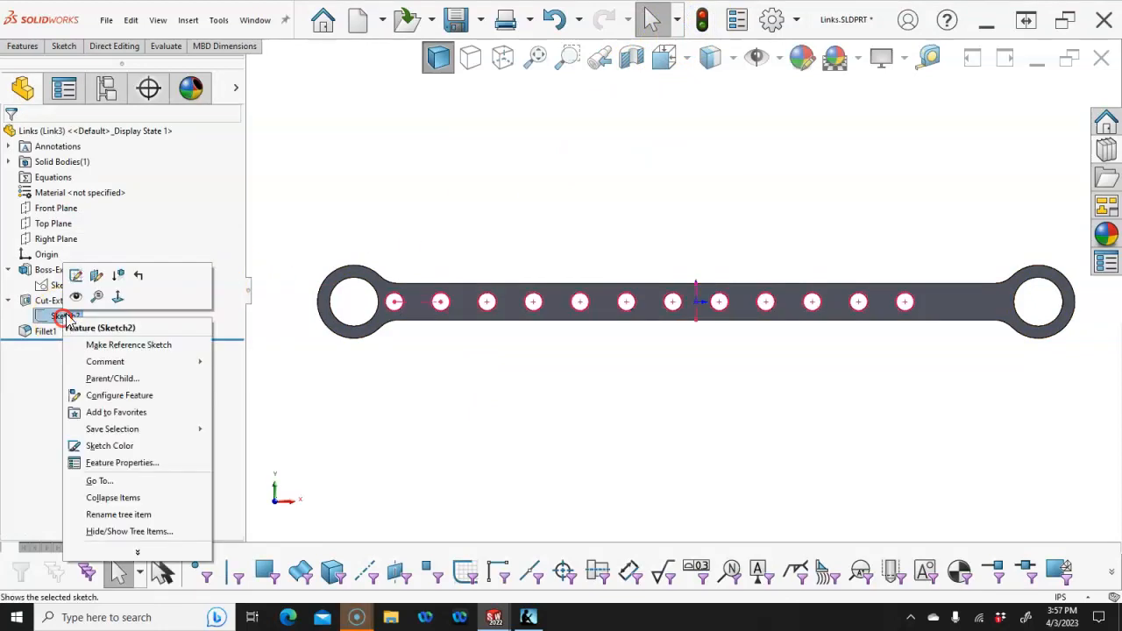
pyautogui.click(80, 272)
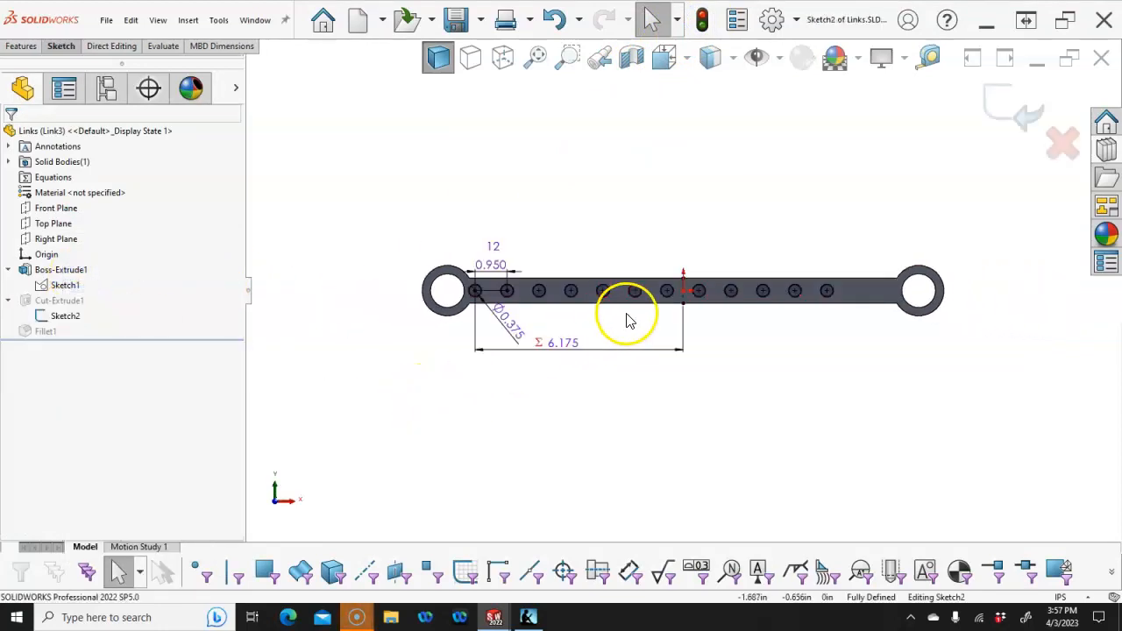
pyautogui.scroll(-3, 626, 313)
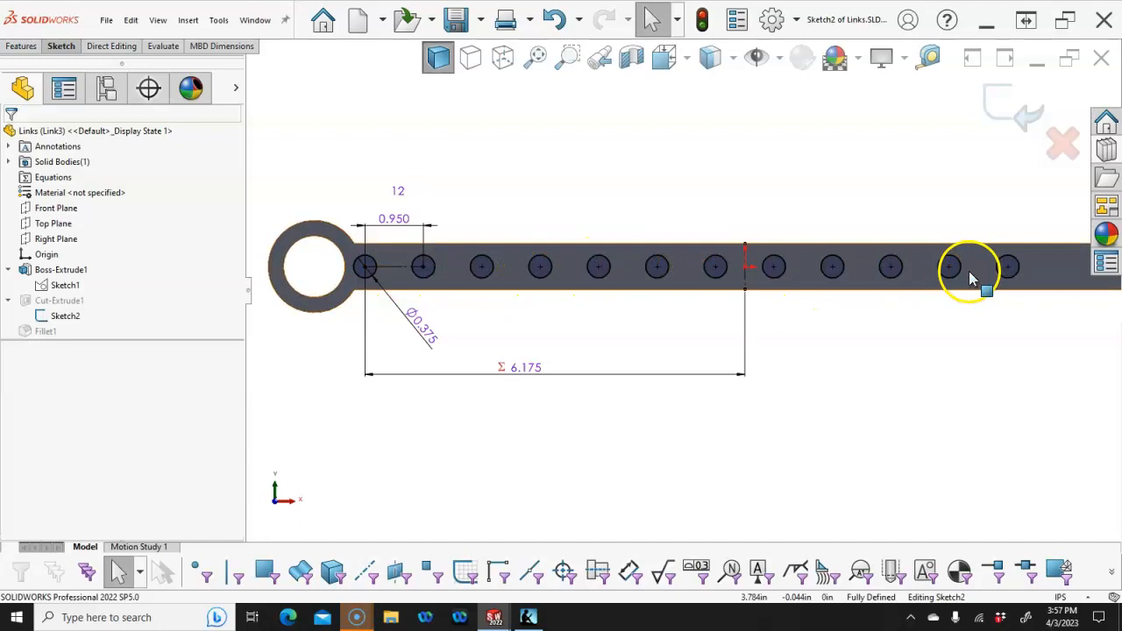
pyautogui.scroll(2, 683, 290)
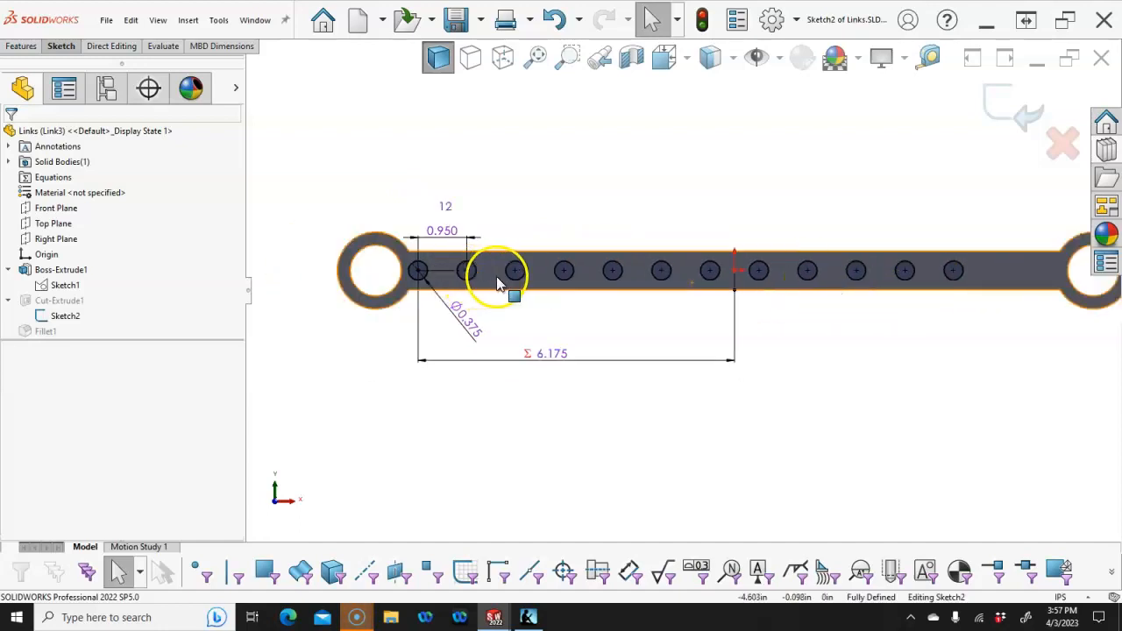
pyautogui.click(537, 360)
pyautogui.click(537, 360)
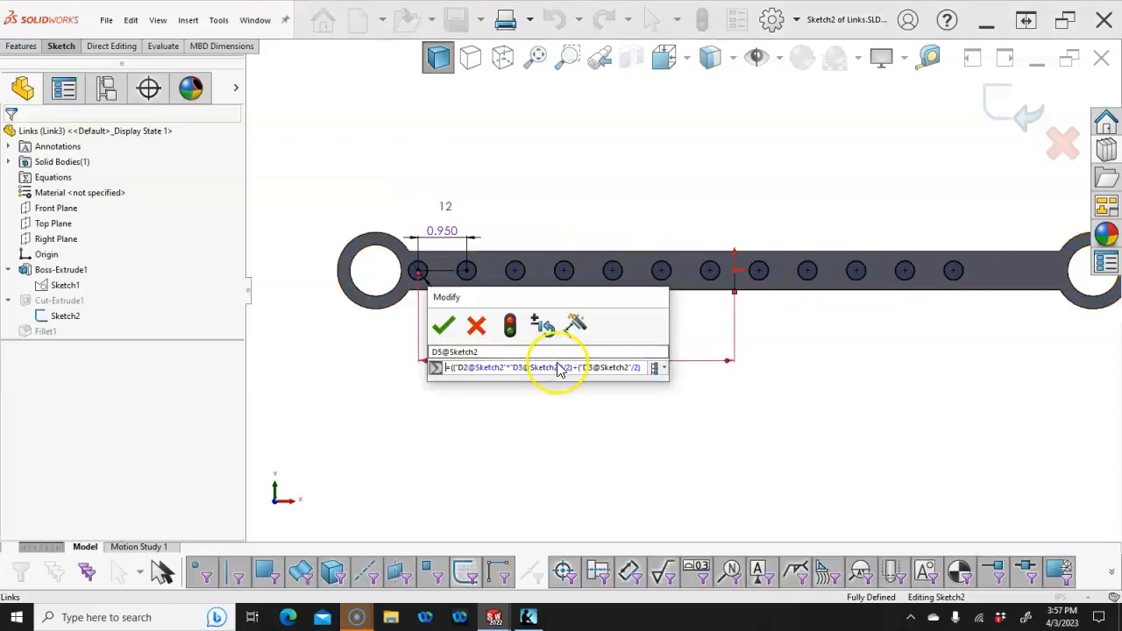
pyautogui.click(577, 367)
pyautogui.press('BackSpace')
pyautogui.write('-(')
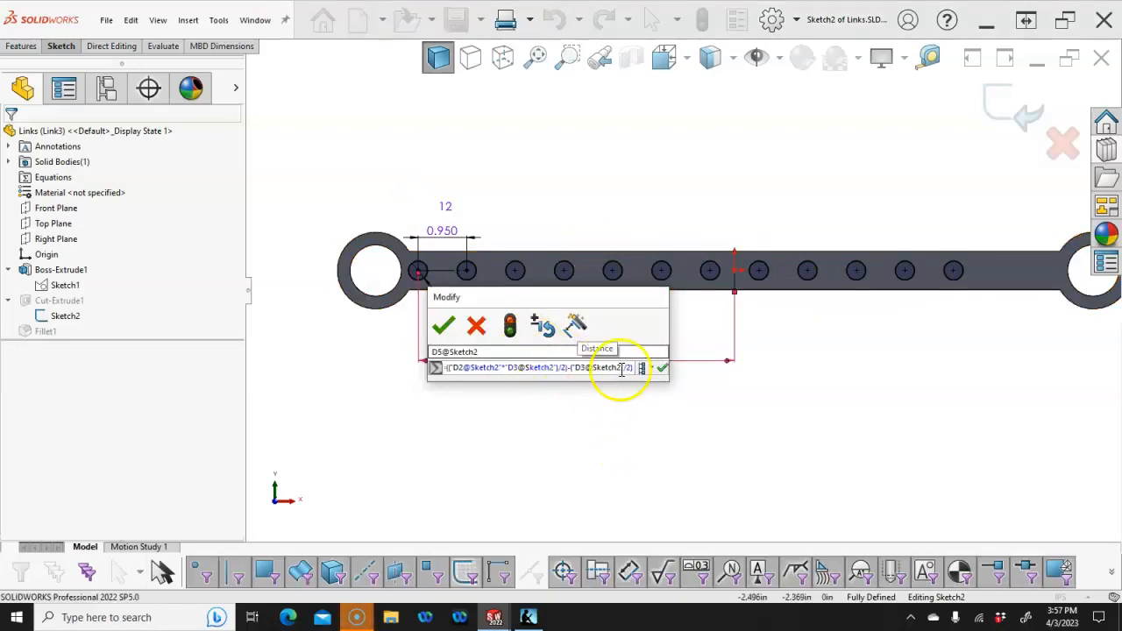
pyautogui.click(663, 368)
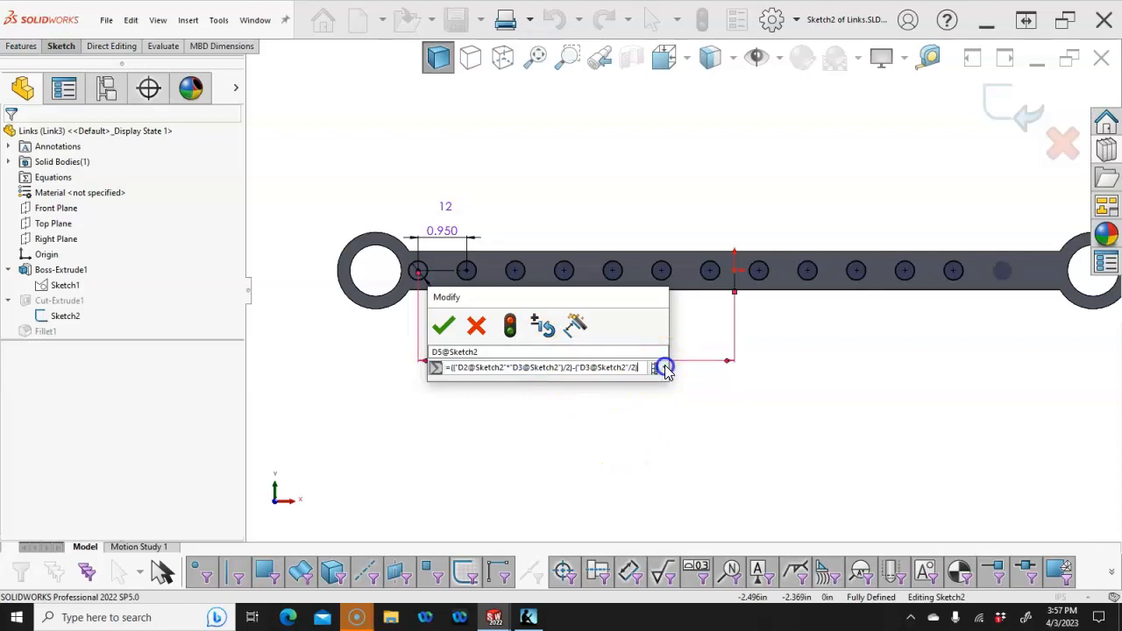
pyautogui.click(441, 326)
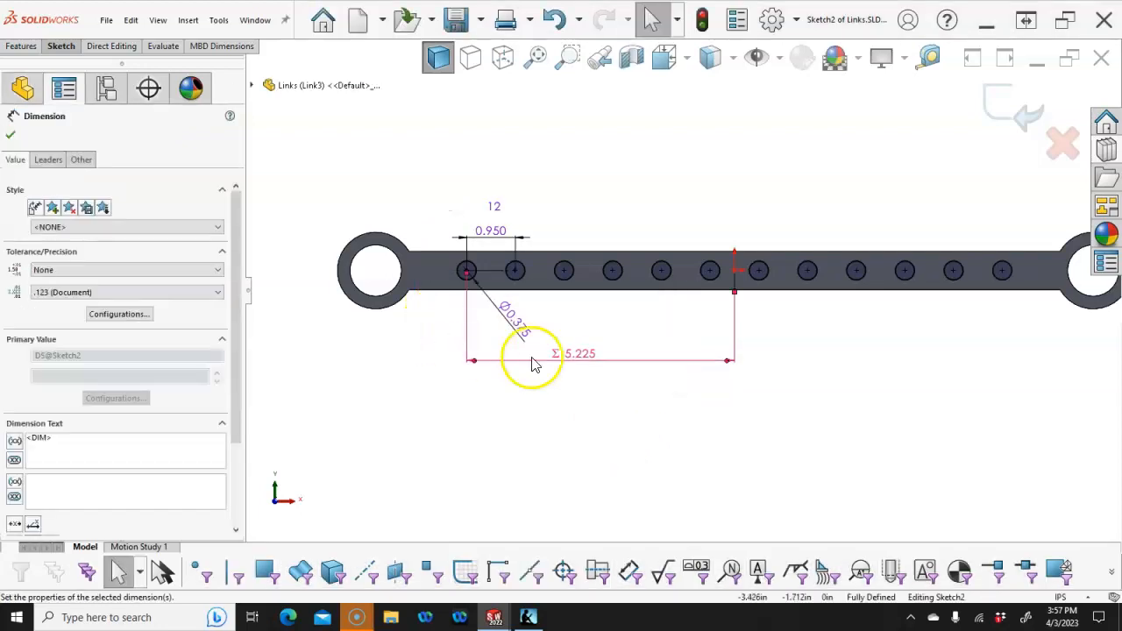
# Check the hole pattern's centering along the link and exit Sketch2.
pyautogui.scroll(1, 755, 333)
pyautogui.scroll(-2, 755, 297)
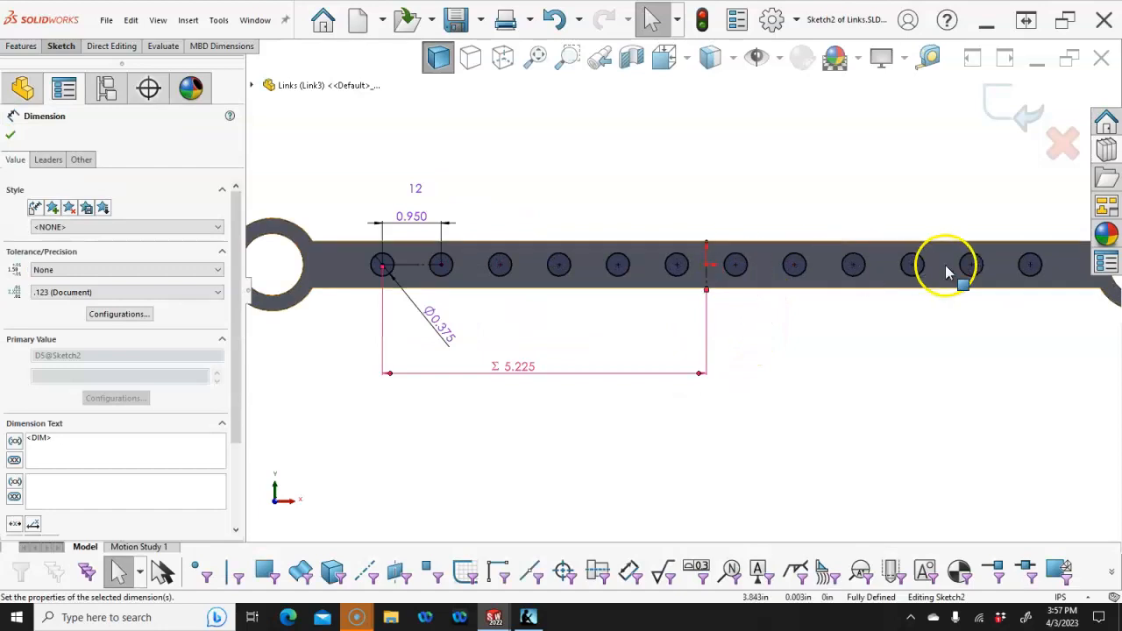
pyautogui.scroll(1, 866, 290)
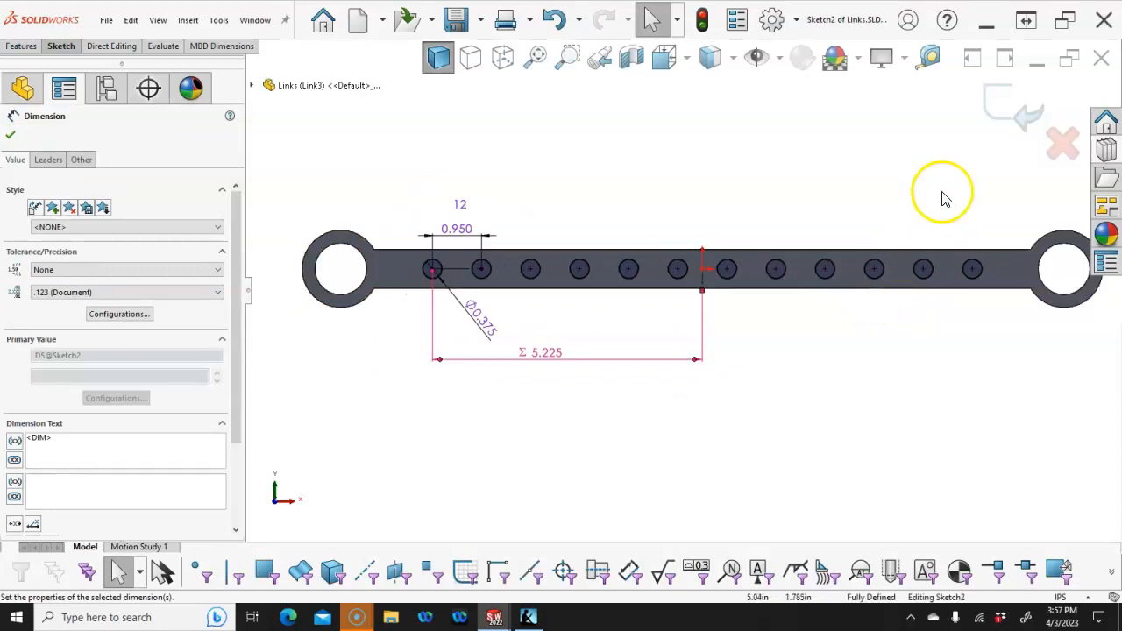
pyautogui.click(1006, 107)
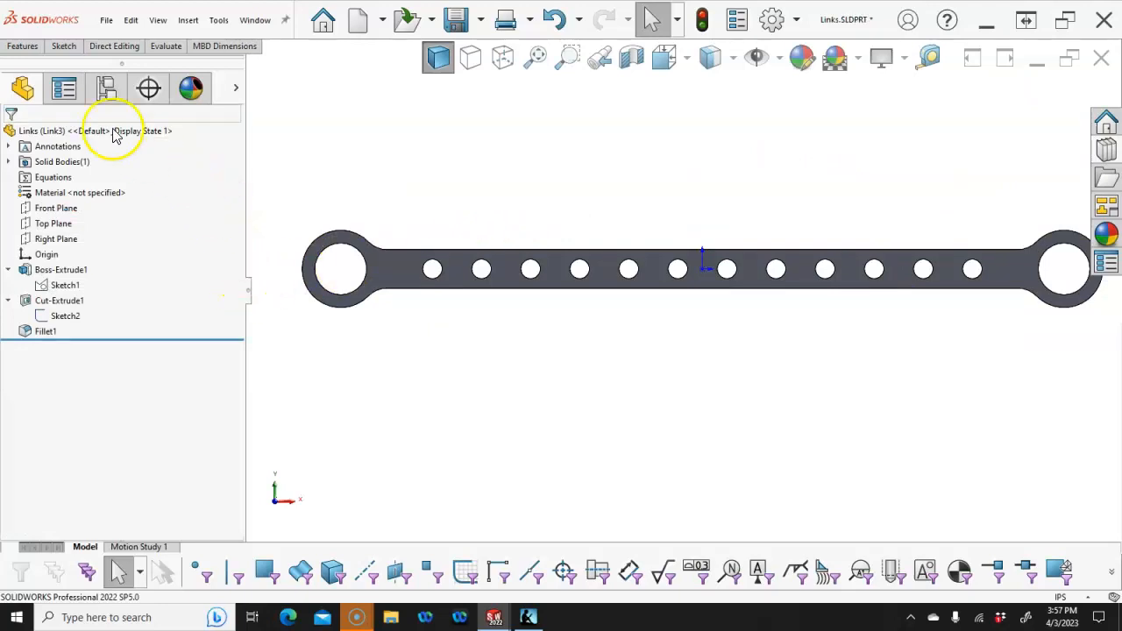
# Activate the Link2 configuration and return to the part's feature list.
pyautogui.click(106, 88)
pyautogui.doubleClick(82, 202)
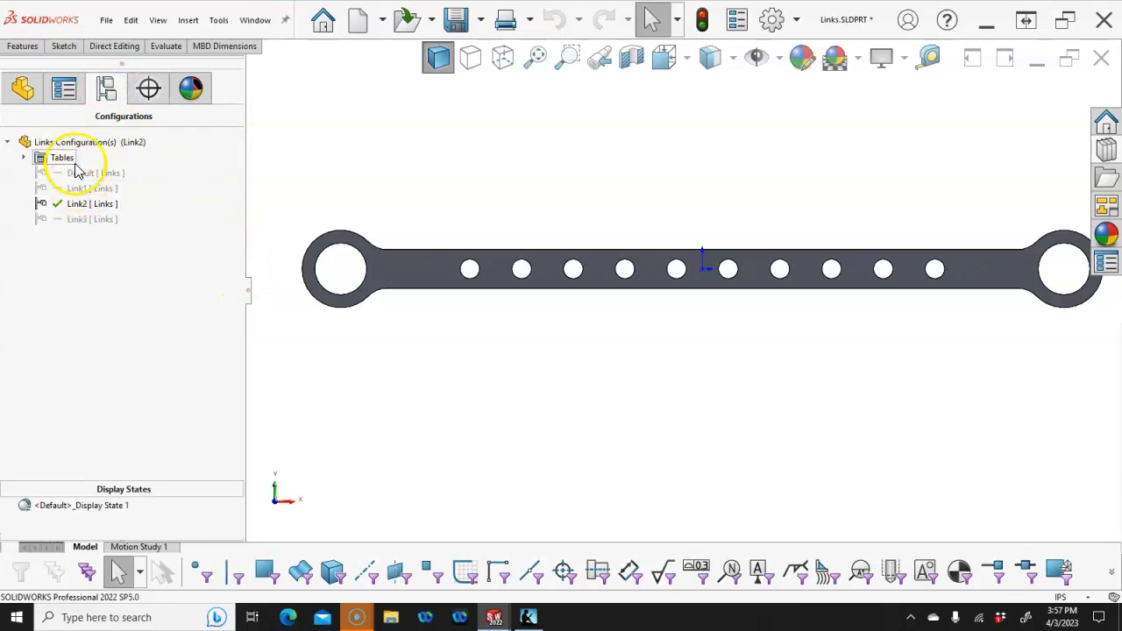
pyautogui.click(21, 88)
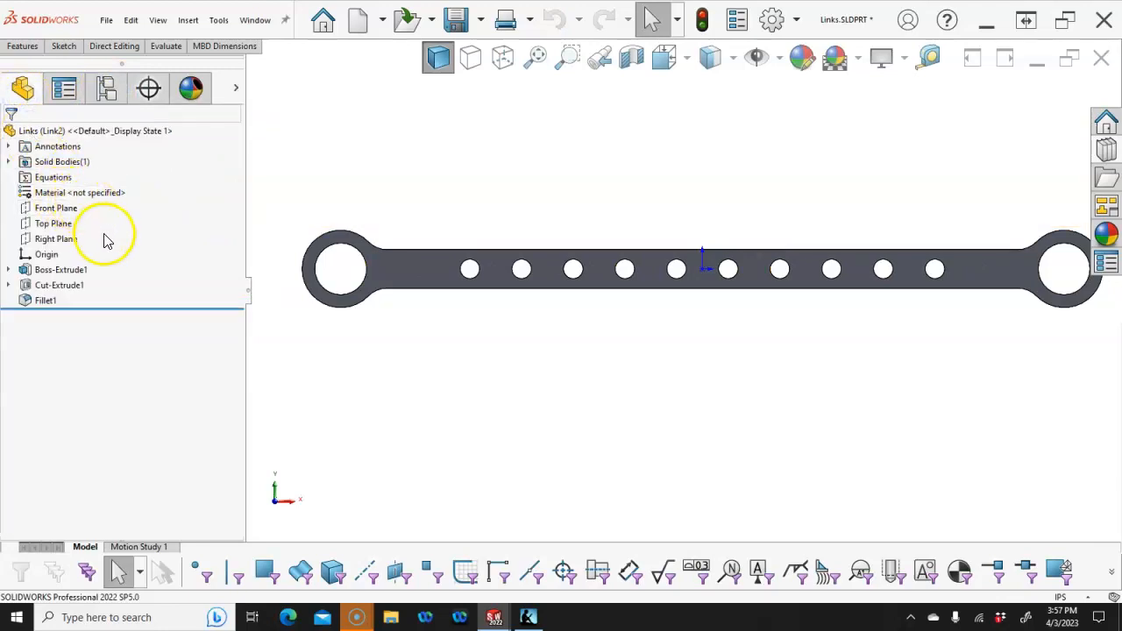
# Set the center-to-center distance between Boss-Extrude1's end holes to 13 in and rebuild the part.
pyautogui.click(58, 269)
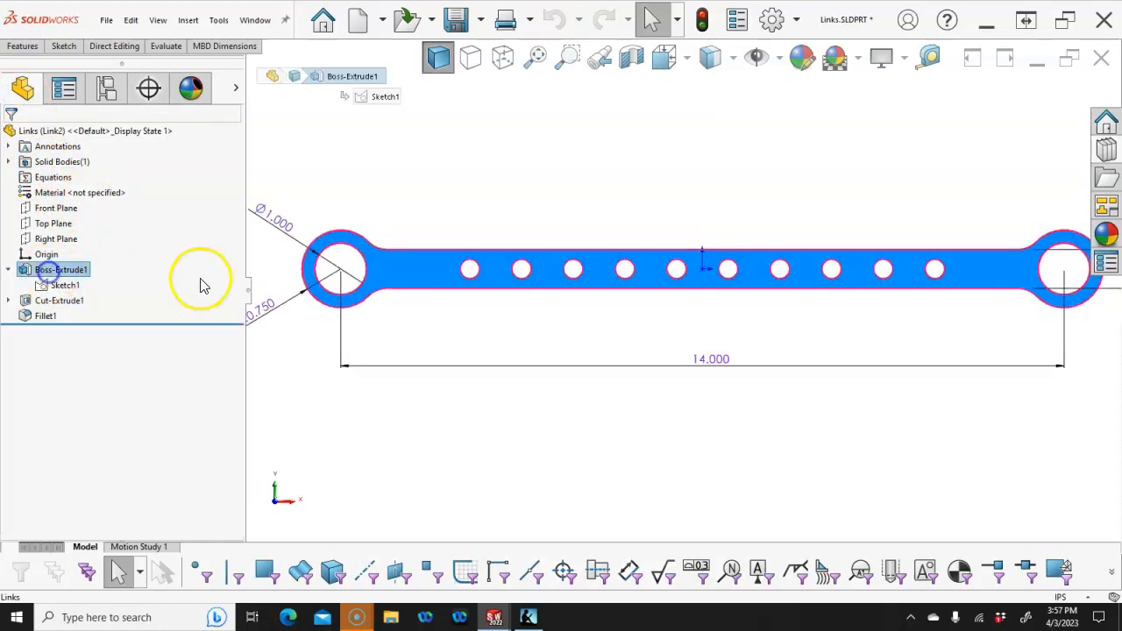
pyautogui.doubleClick(705, 355)
pyautogui.write('13')
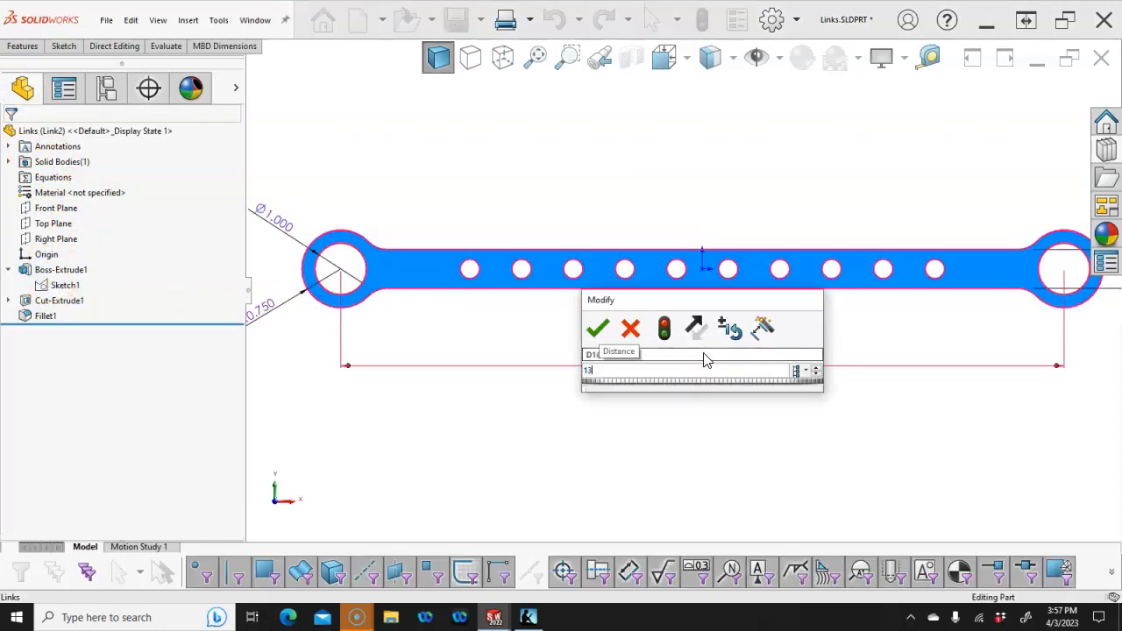
pyautogui.press('Return')
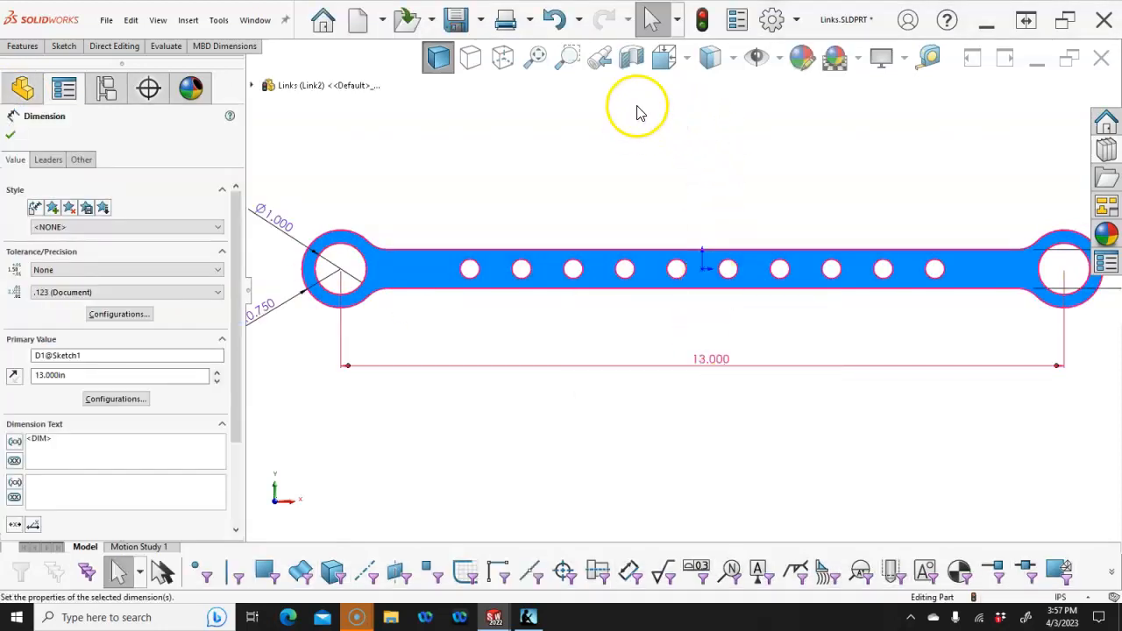
pyautogui.click(702, 19)
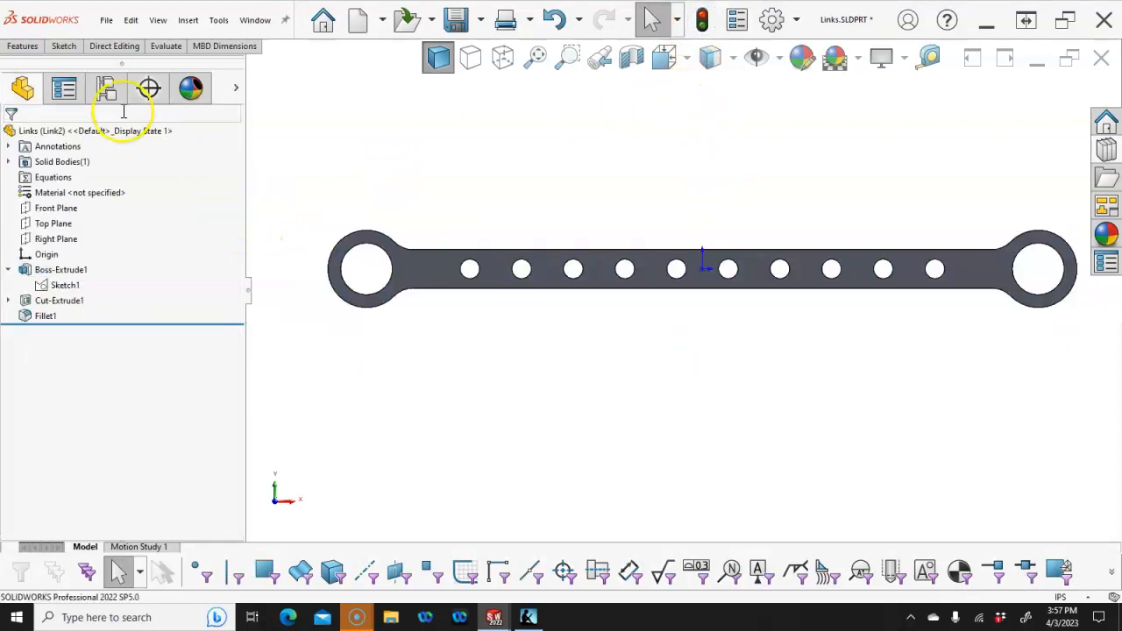
# Activate the Link1 configuration and return to the part's feature list.
pyautogui.click(106, 87)
pyautogui.doubleClick(98, 189)
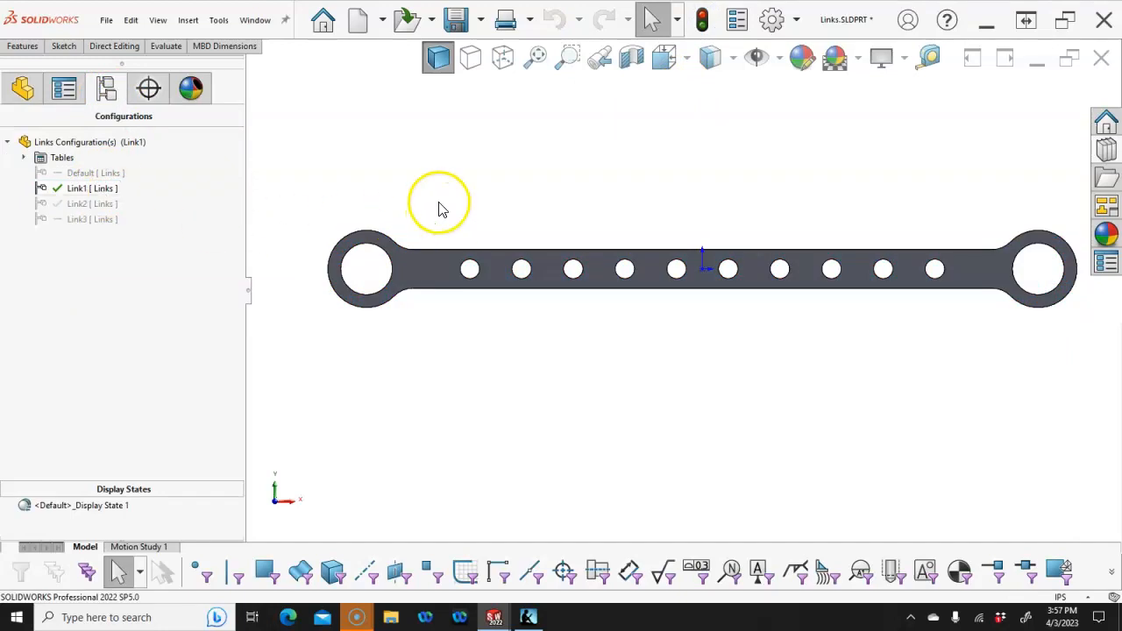
pyautogui.click(23, 89)
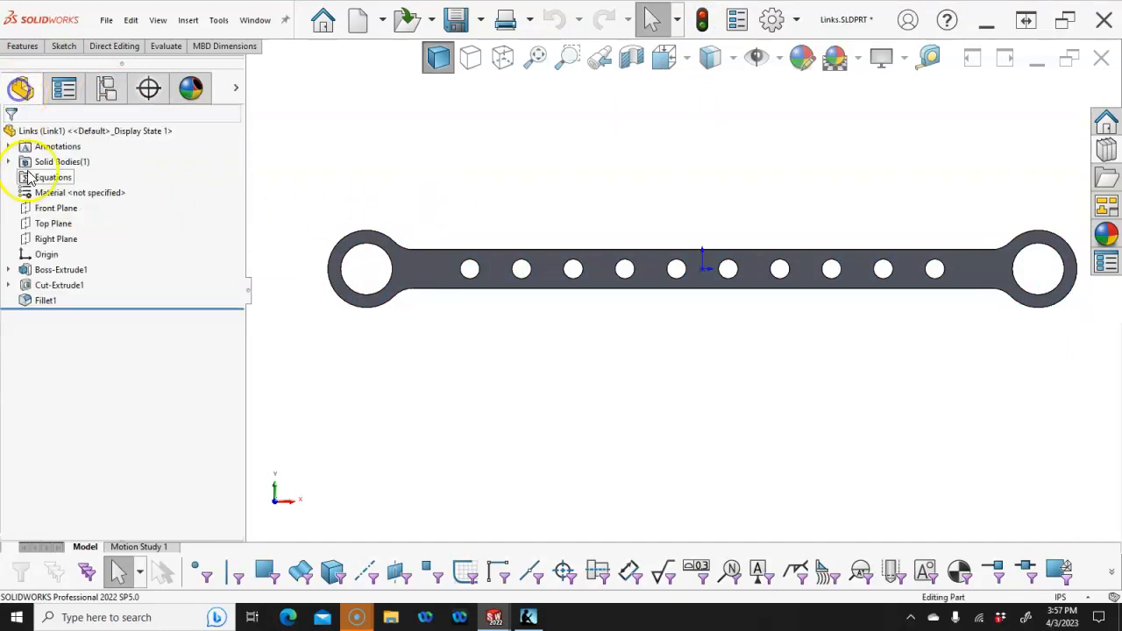
# Examine the hole count, spacing and first-hole offset of Sketch2 under Cut-Extrude1, then clear the selection.
pyautogui.click(8, 285)
pyautogui.click(65, 299)
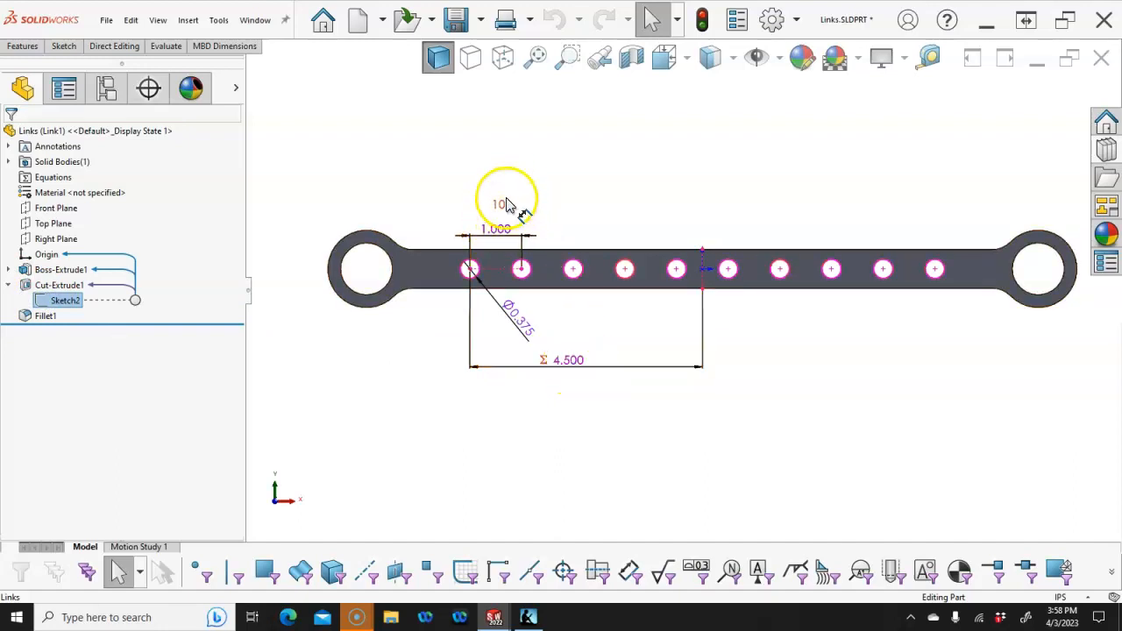
pyautogui.click(734, 144)
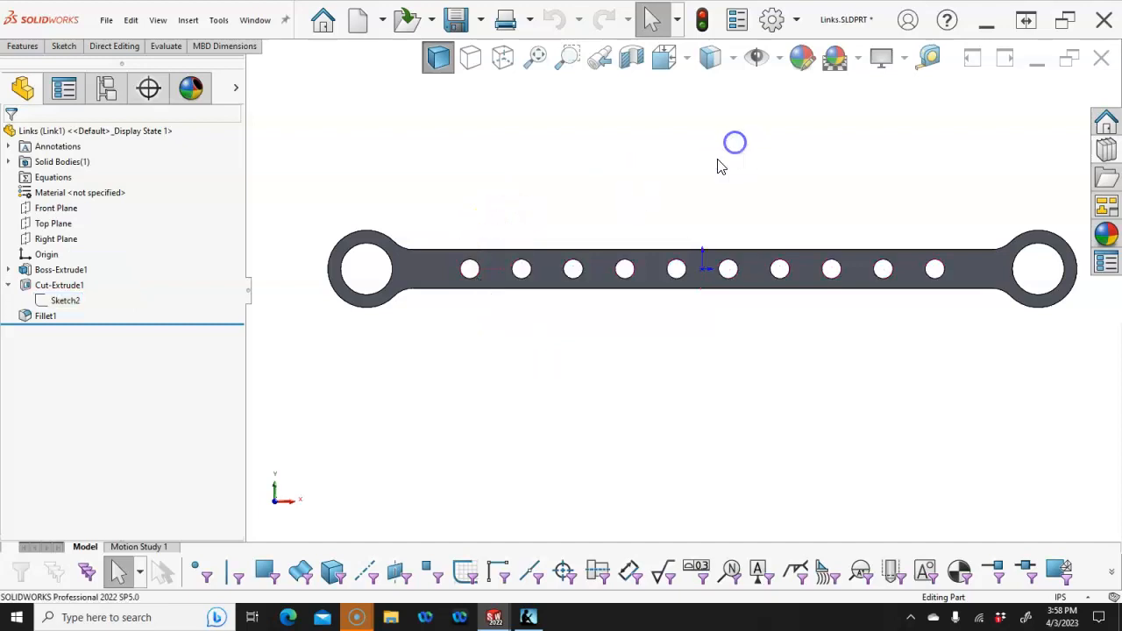
pyautogui.scroll(1, 679, 255)
pyautogui.scroll(-1, 698, 303)
pyautogui.scroll(1, 696, 303)
pyautogui.scroll(-1, 694, 301)
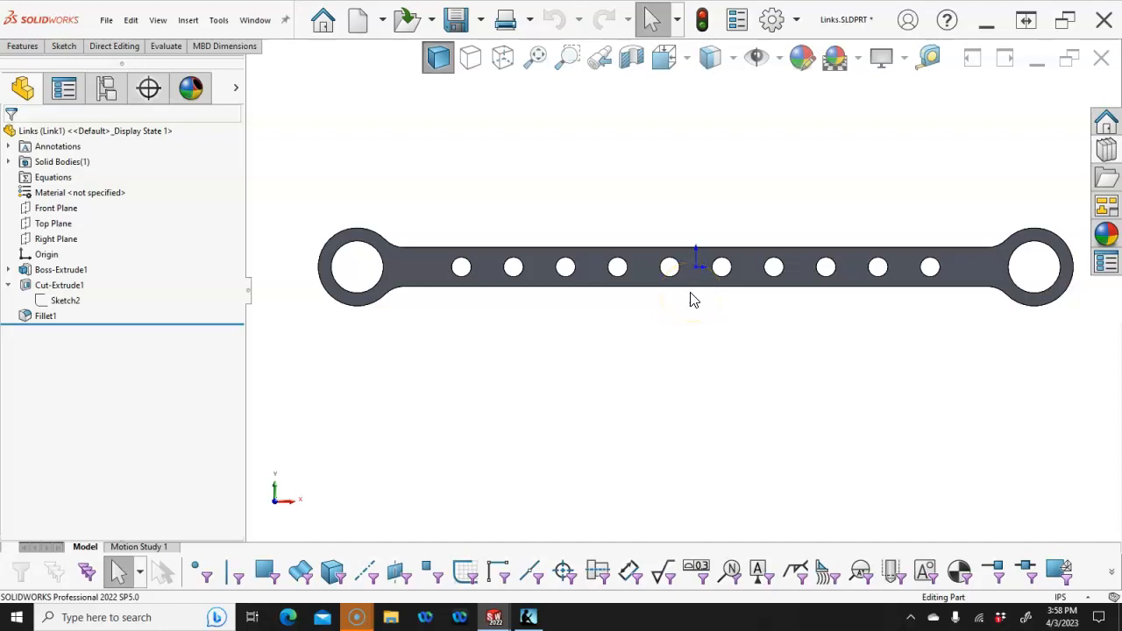
# Set the hole count in Sketch2 to 14 and the hole spacing to 0.75 in, and rebuild the part.
pyautogui.click(64, 302)
pyautogui.click(499, 204)
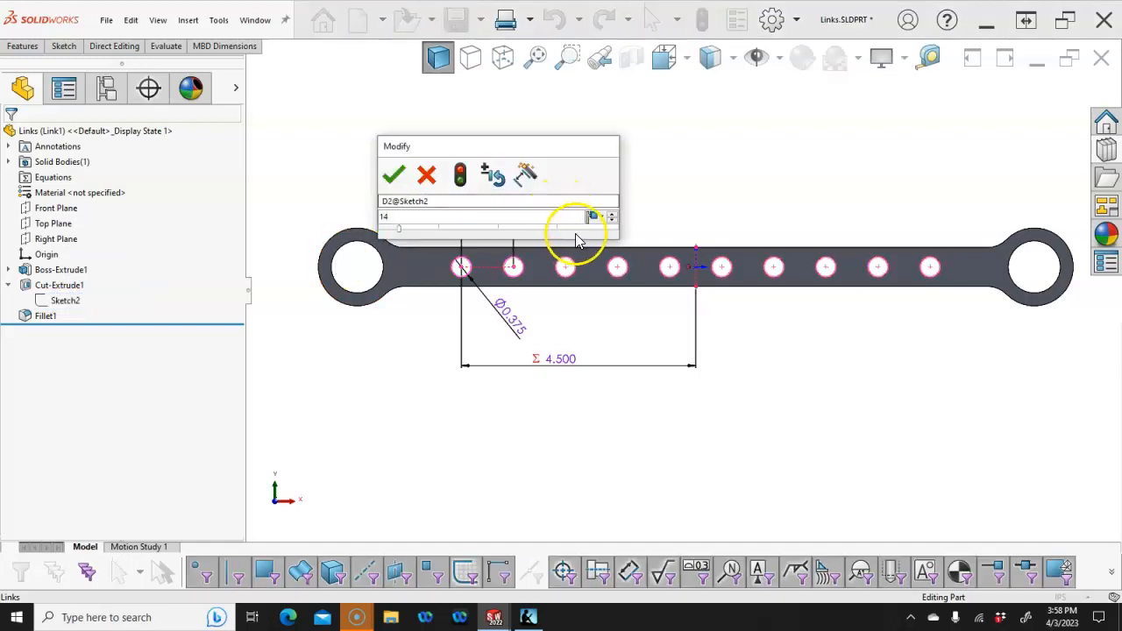
pyautogui.click(392, 176)
pyautogui.doubleClick(490, 227)
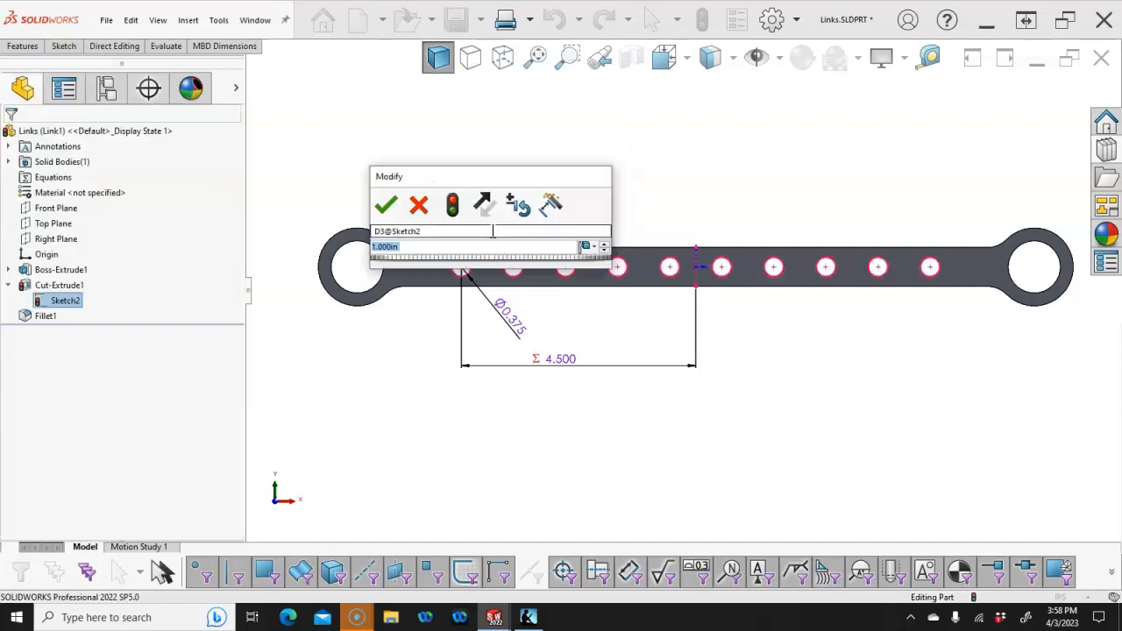
pyautogui.write('0.75')
pyautogui.press('Return')
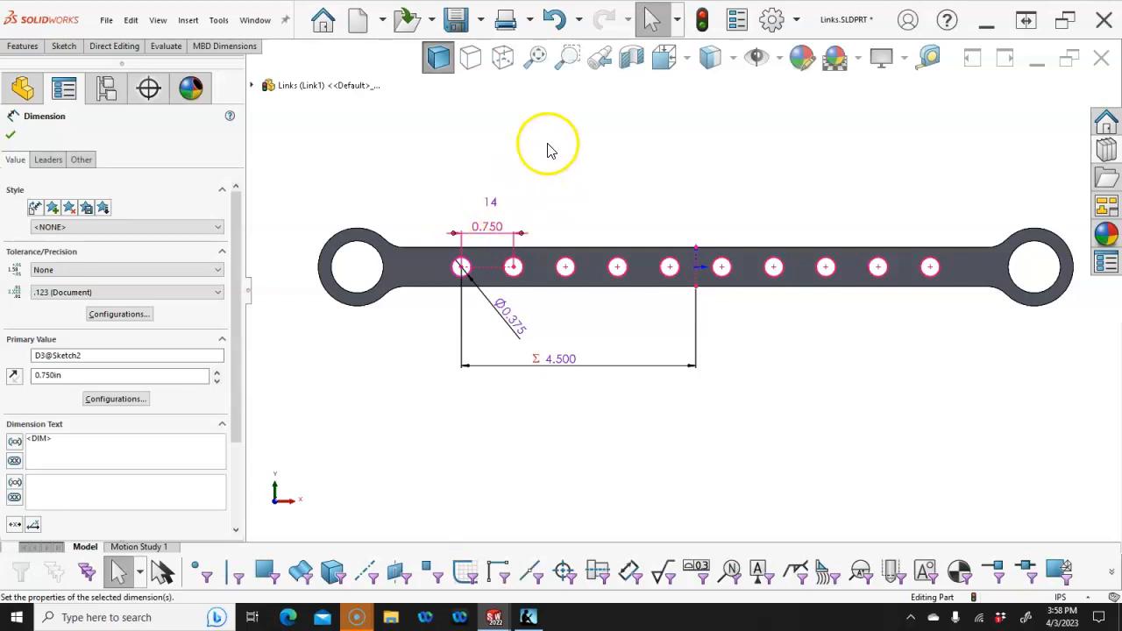
pyautogui.click(701, 24)
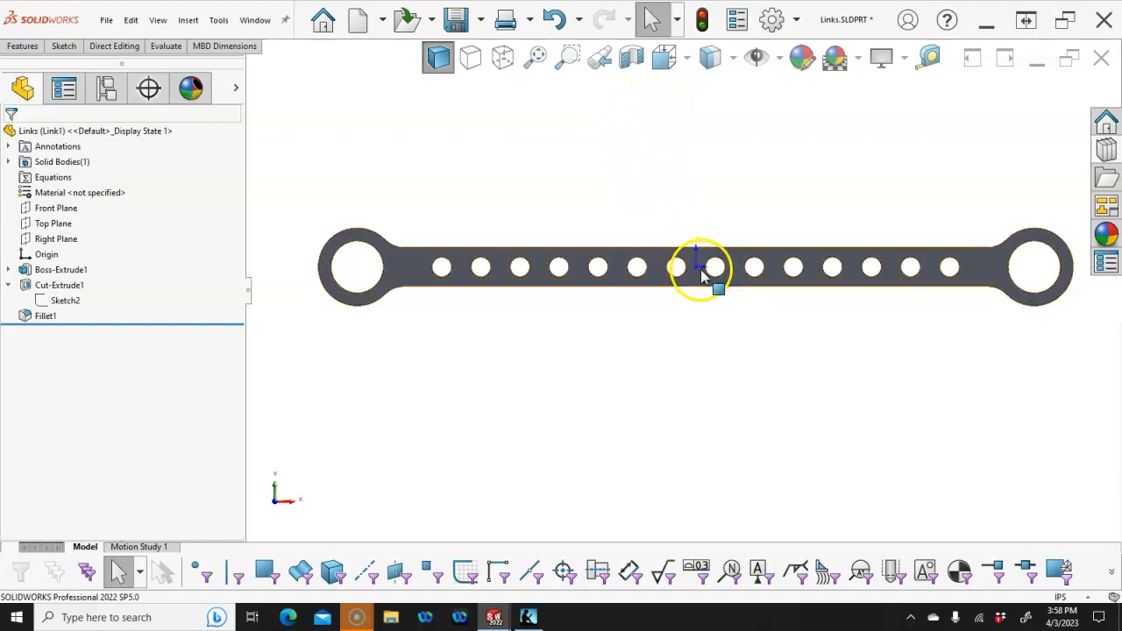
# Set Sketch2's hole count back to 10 and the hole spacing to 1 in, and rebuild the part.
pyautogui.click(61, 301)
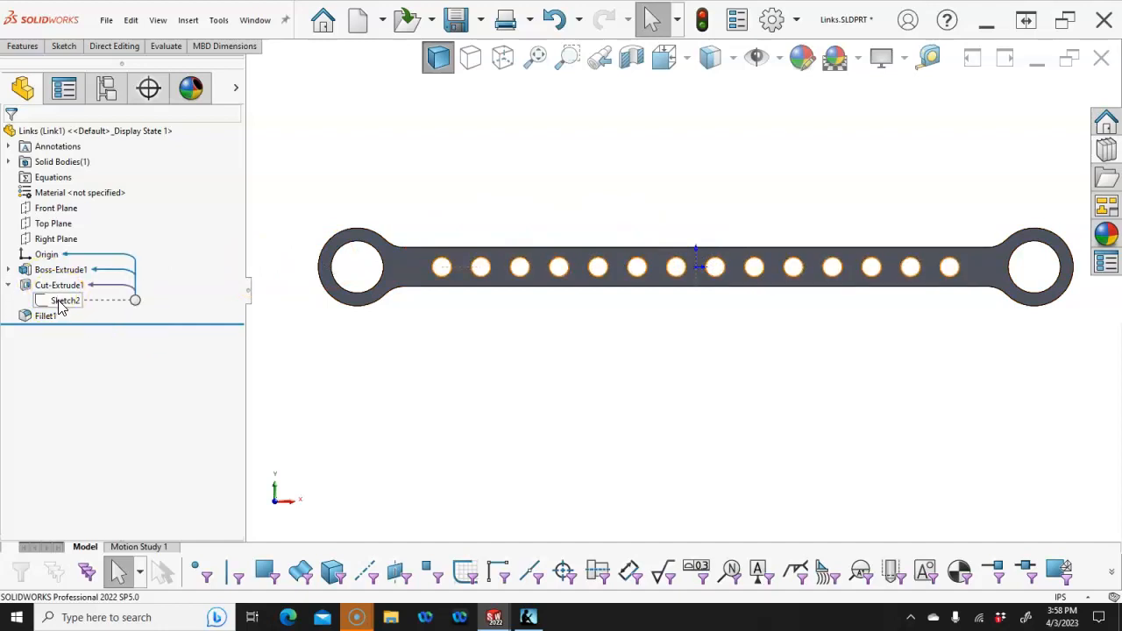
pyautogui.click(106, 307)
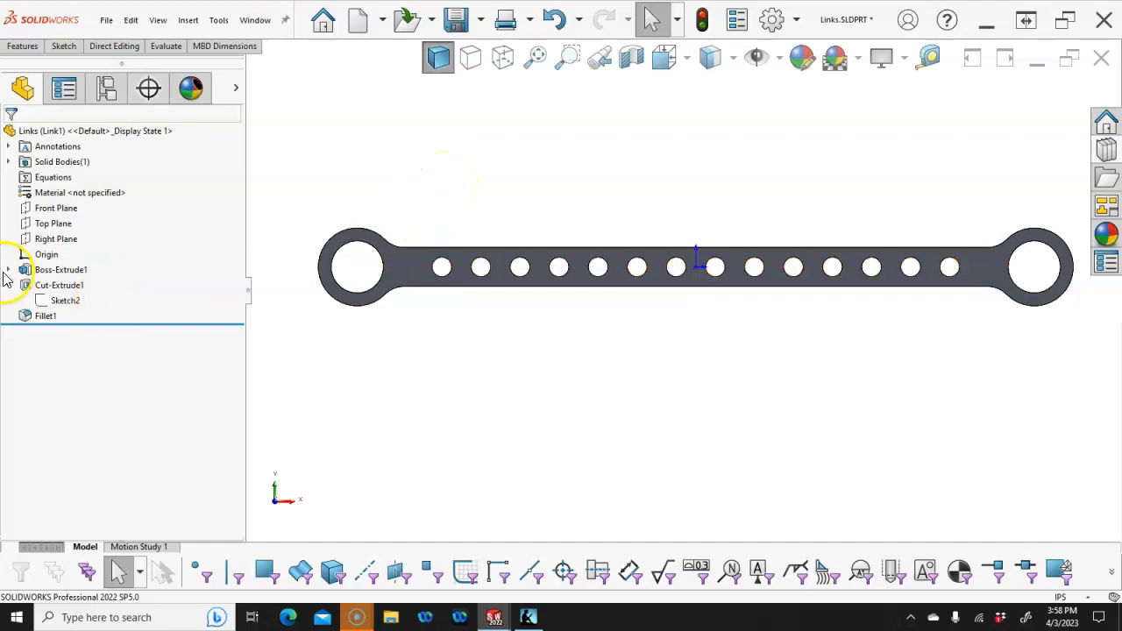
pyautogui.click(65, 300)
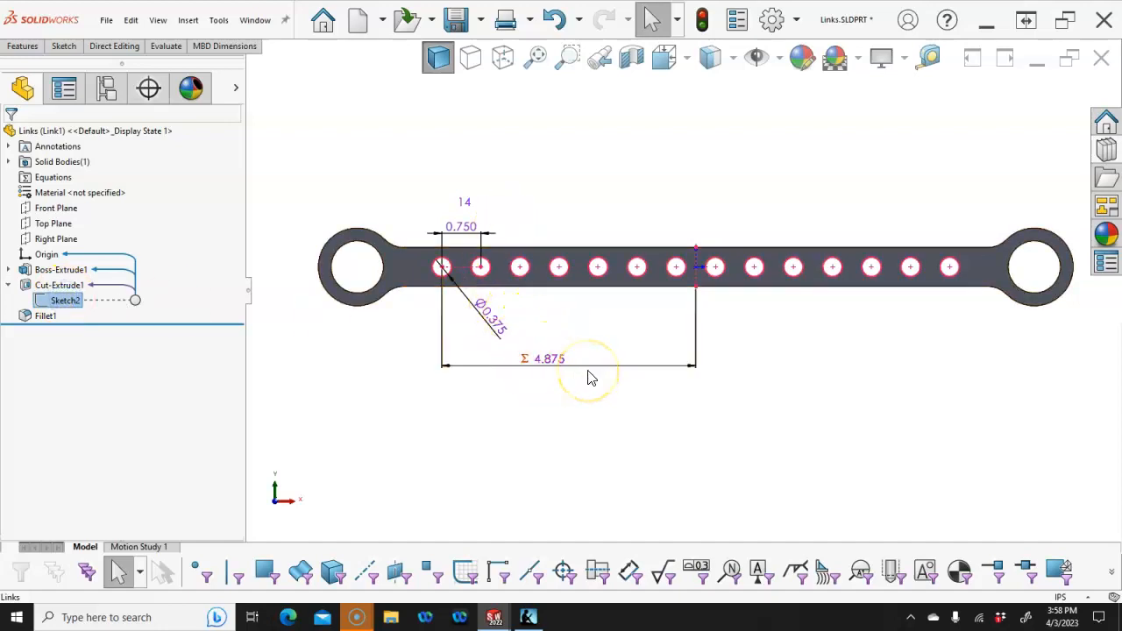
pyautogui.click(471, 200)
pyautogui.click(470, 201)
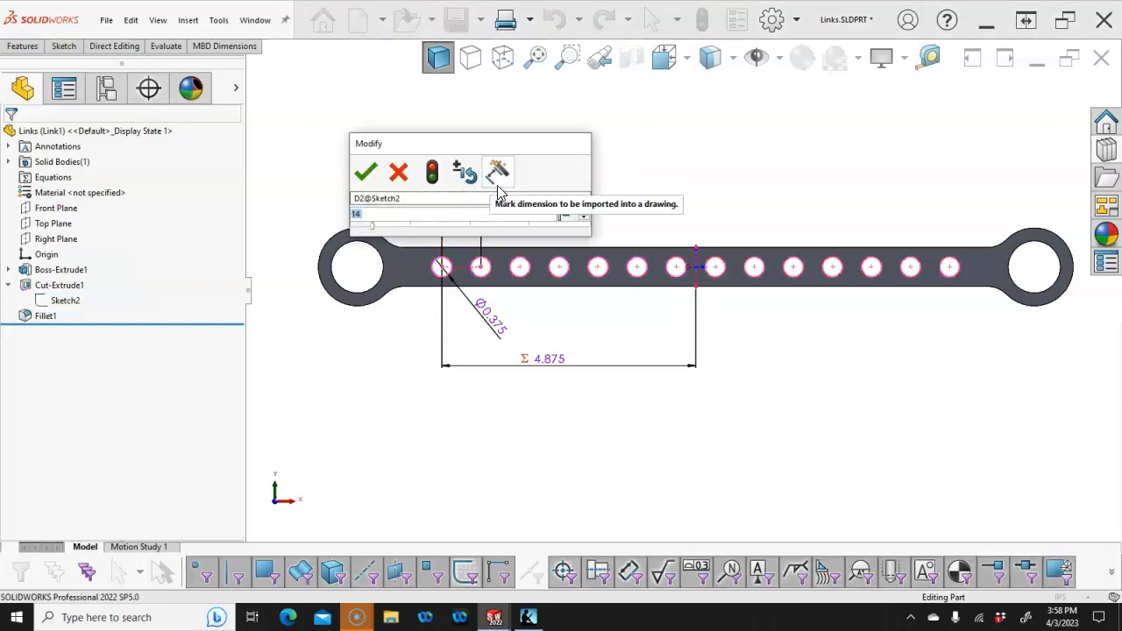
pyautogui.click(367, 174)
pyautogui.doubleClick(464, 221)
pyautogui.write('1.')
pyautogui.press('Return')
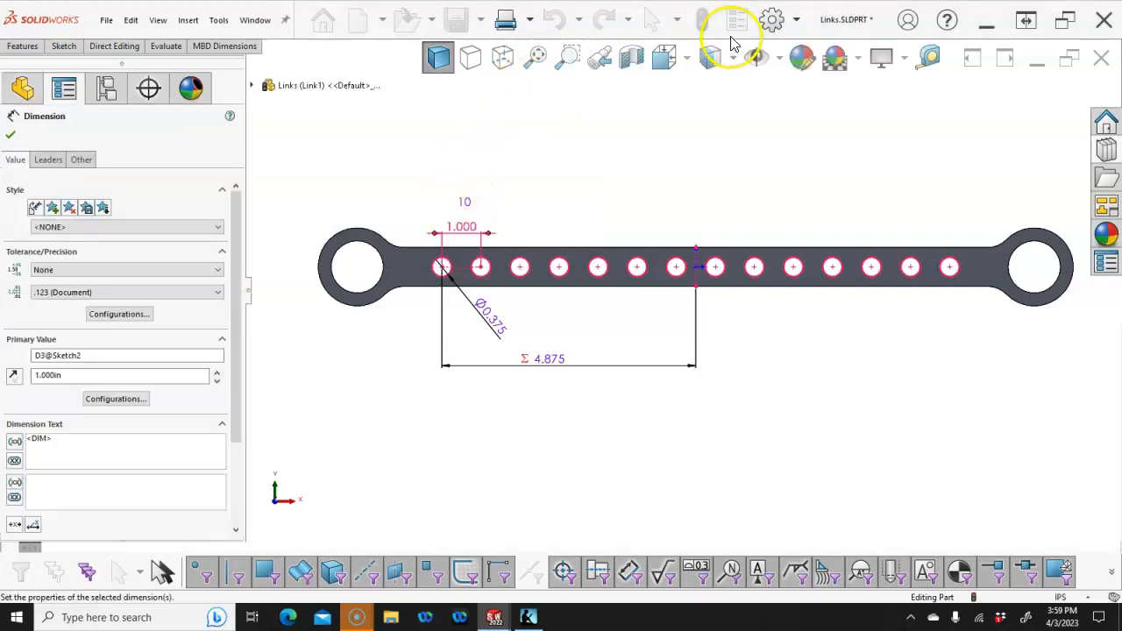
pyautogui.click(703, 20)
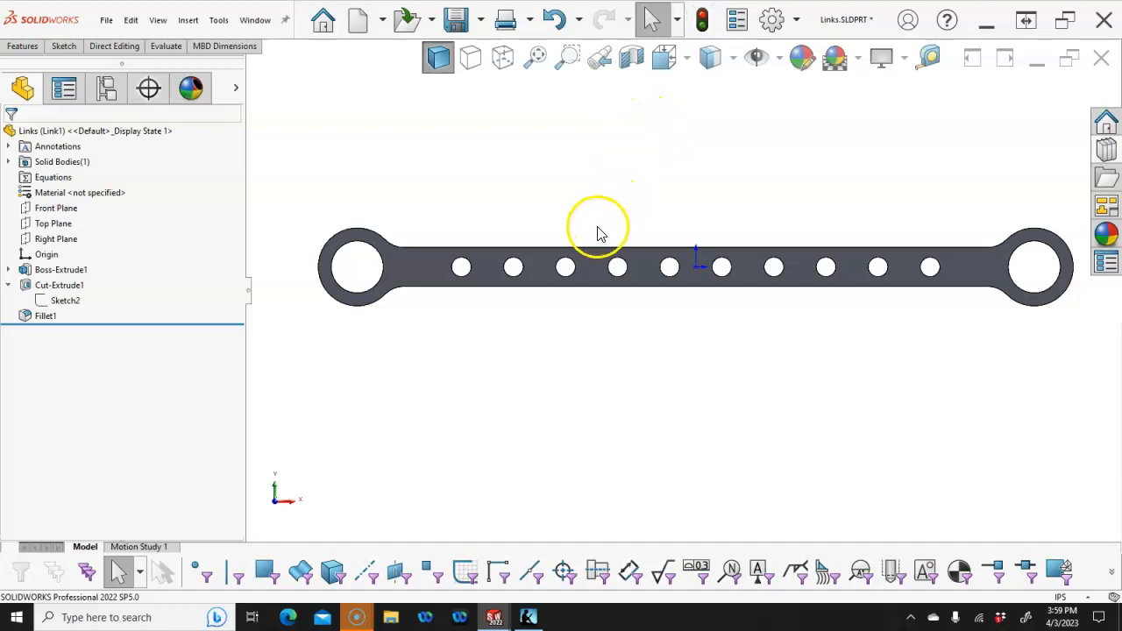
# Save the Links part.
pyautogui.scroll(-2, 721, 260)
pyautogui.scroll(2, 721, 259)
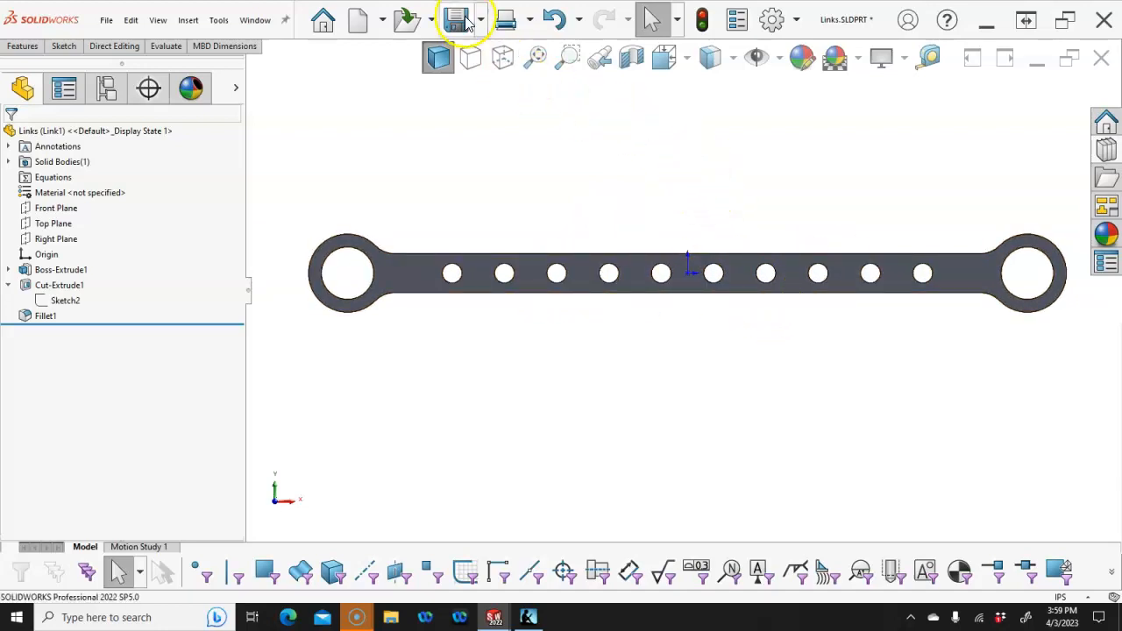
pyautogui.click(457, 16)
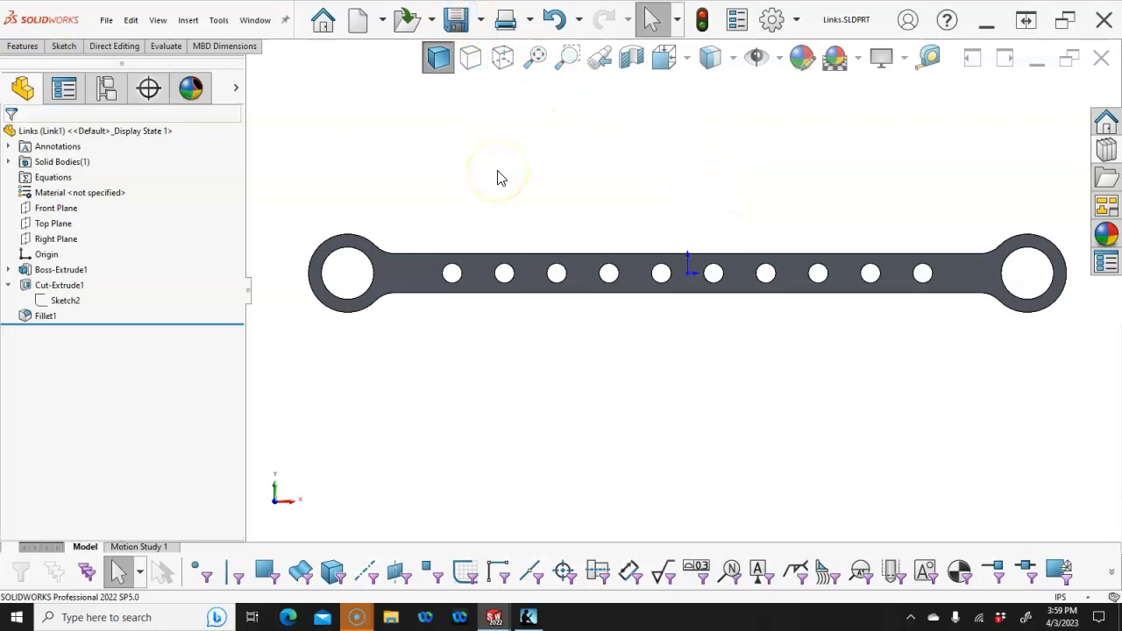
# Create an assembly from the Assembly in template and insert the Links part, Link1 configuration, fixed at the origin.
pyautogui.click(105, 20)
pyautogui.click(119, 49)
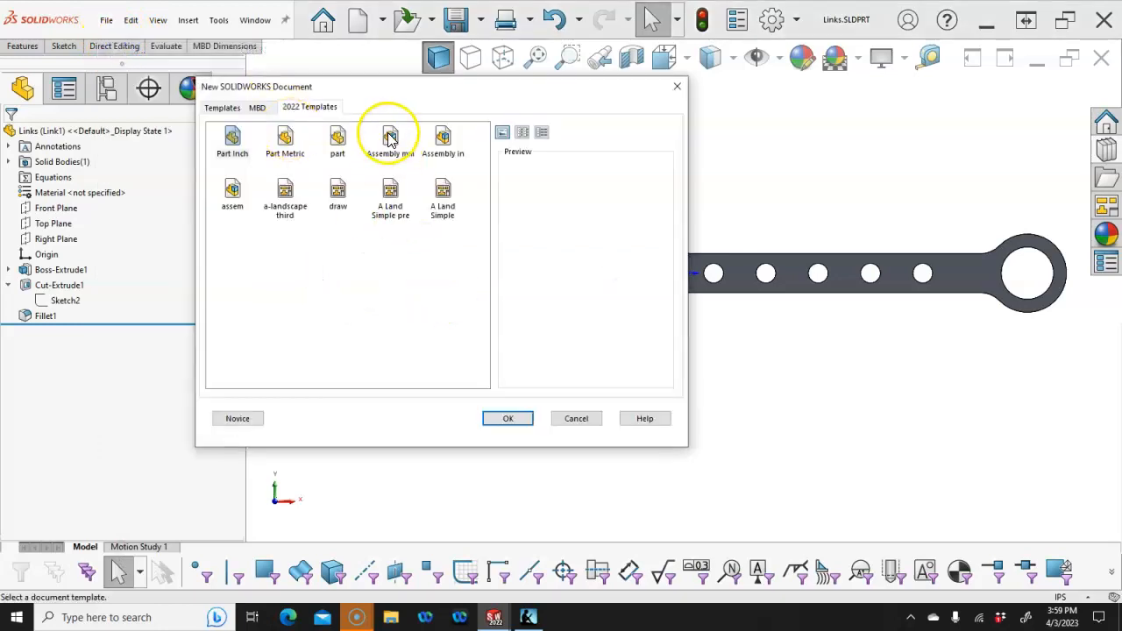
pyautogui.doubleClick(442, 142)
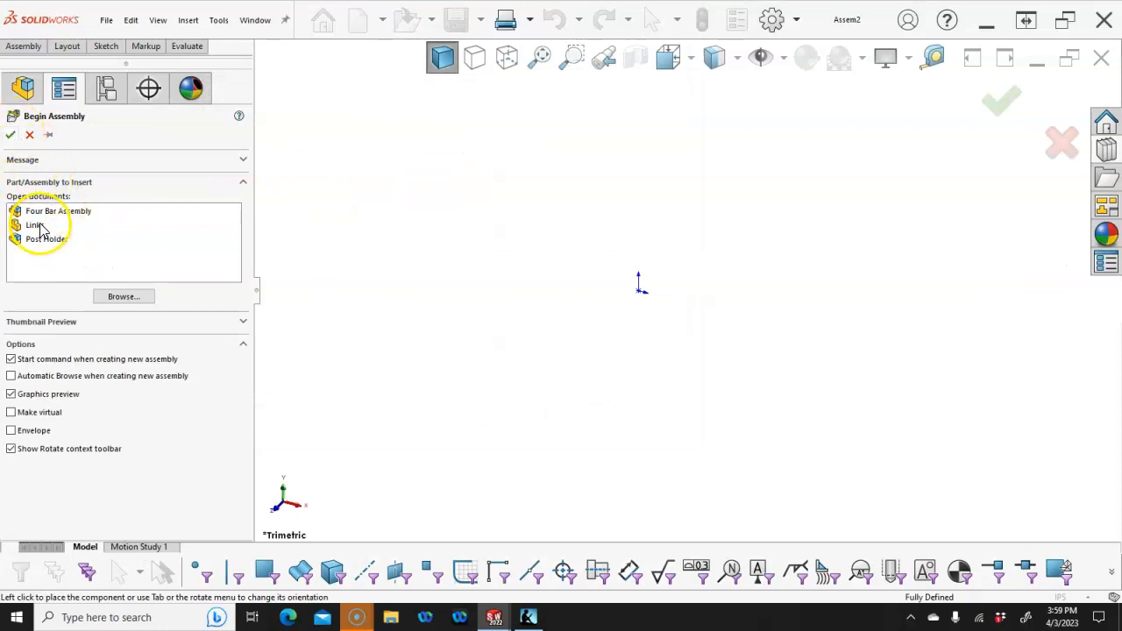
pyautogui.click(37, 225)
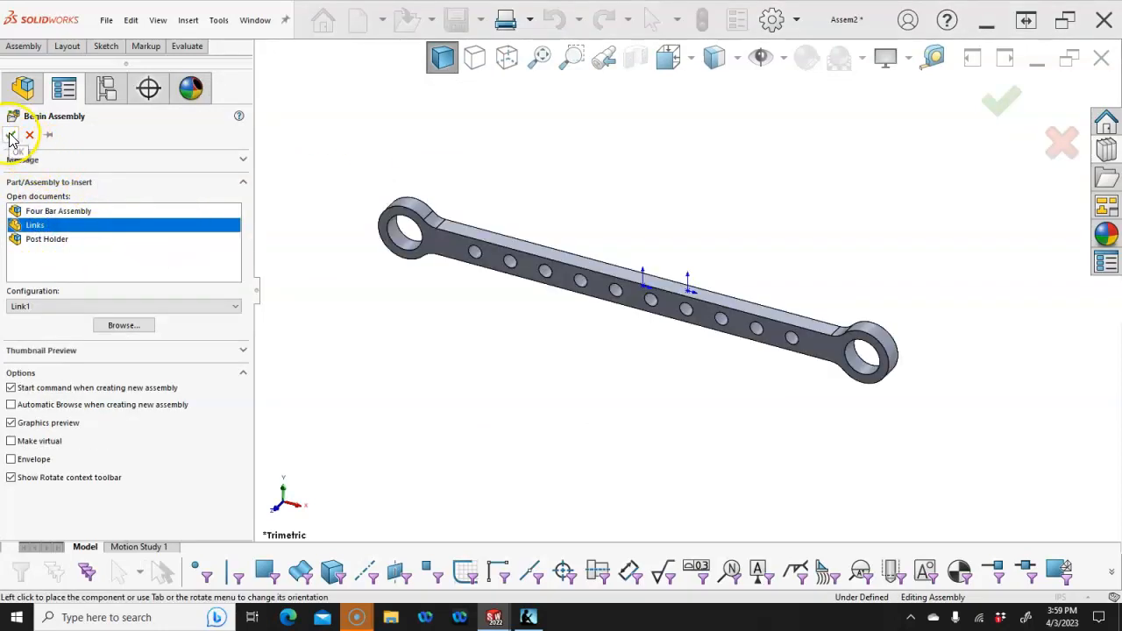
pyautogui.click(11, 135)
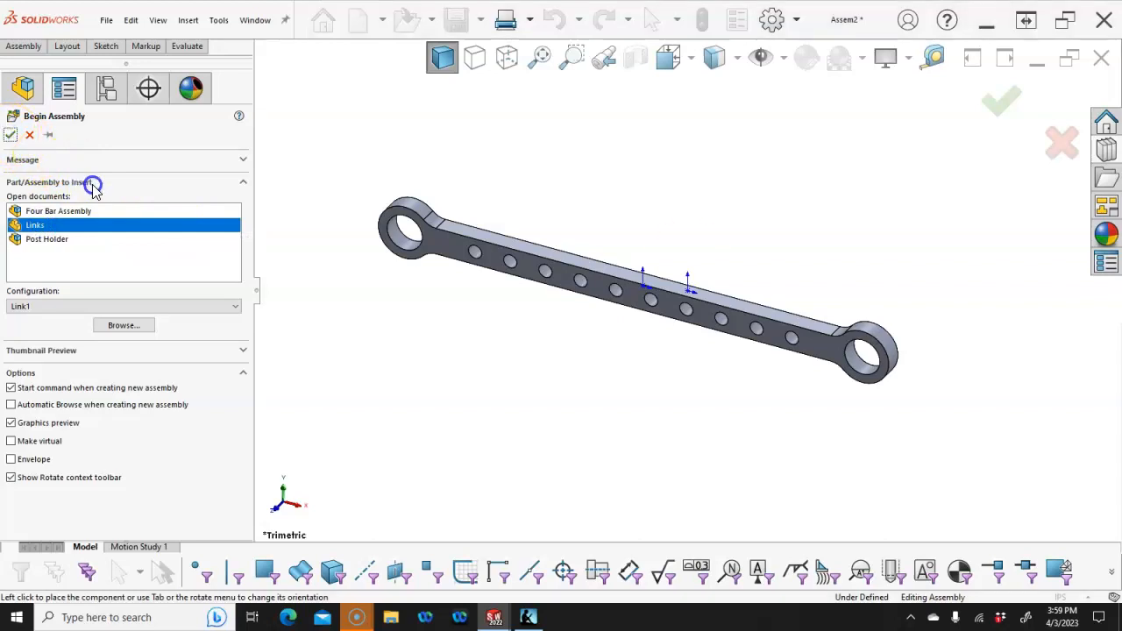
# Hide the origins in the assembly's graphics view.
pyautogui.click(783, 65)
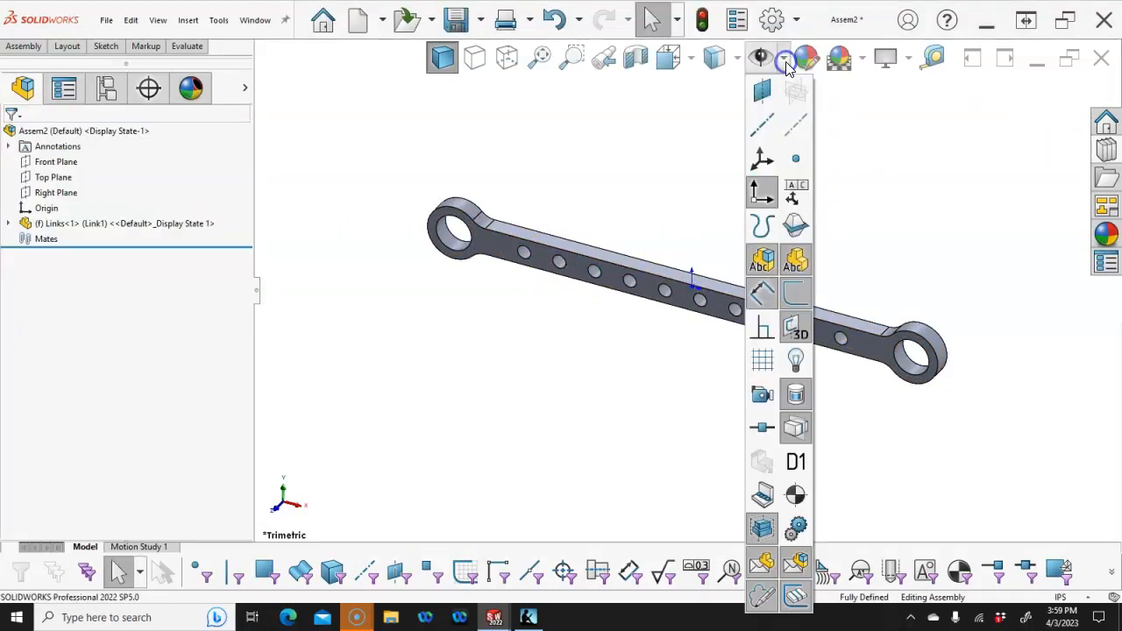
pyautogui.click(761, 190)
pyautogui.click(626, 180)
# Insert needle roller bearings of size 12NIHI35 from the Toolbox library into both end holes of the link.
pyautogui.moveTo(672, 216); pyautogui.dragTo(703, 109, button='middle')
pyautogui.scroll(-1, 621, 225)
pyautogui.moveTo(622, 216); pyautogui.dragTo(604, 173, button='middle')
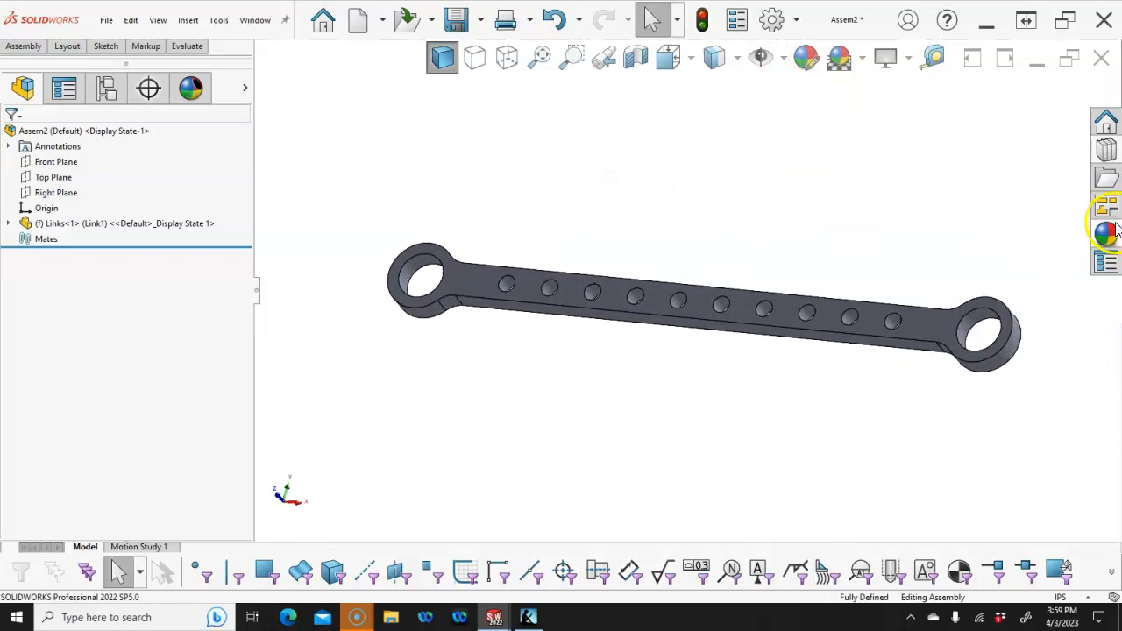
pyautogui.click(1106, 149)
pyautogui.moveTo(984, 353); pyautogui.dragTo(420, 260)
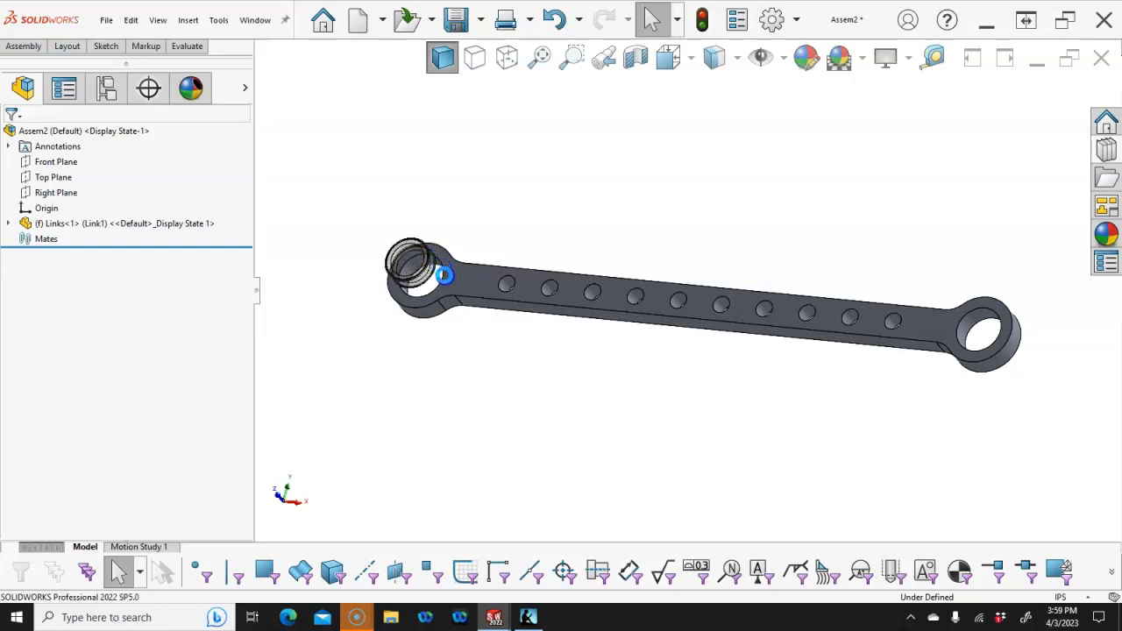
pyautogui.click(445, 276)
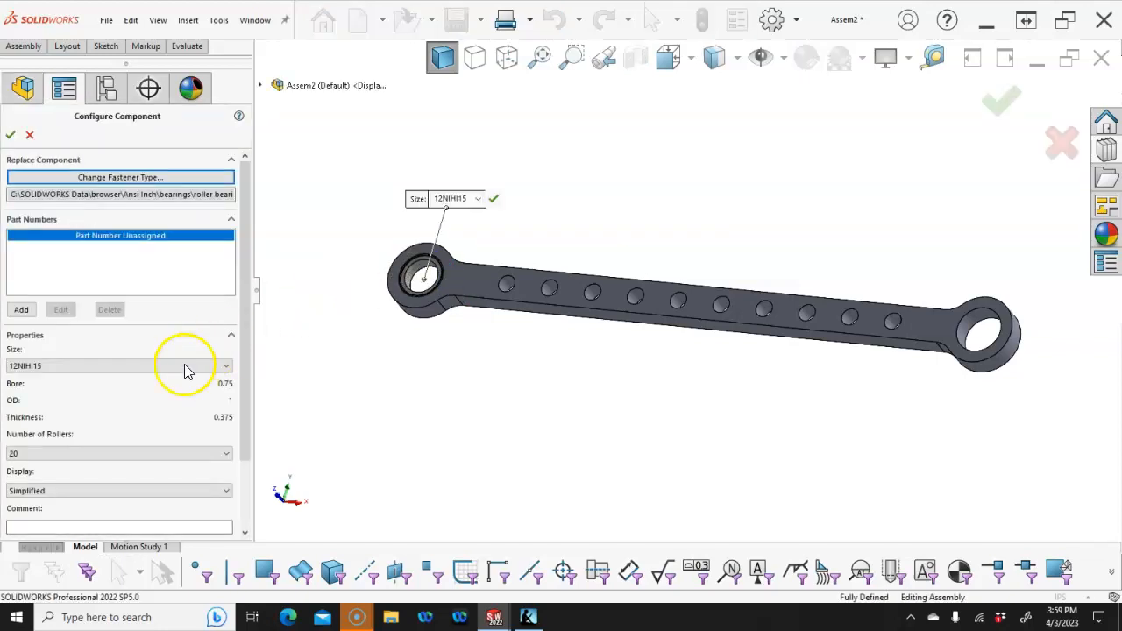
pyautogui.click(116, 366)
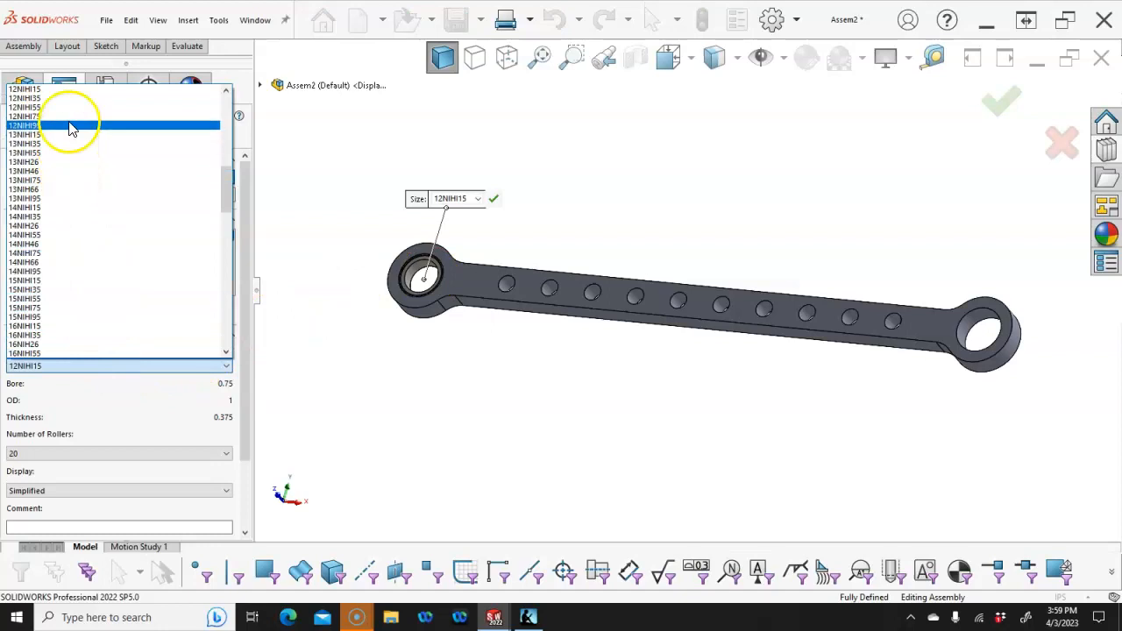
pyautogui.click(78, 98)
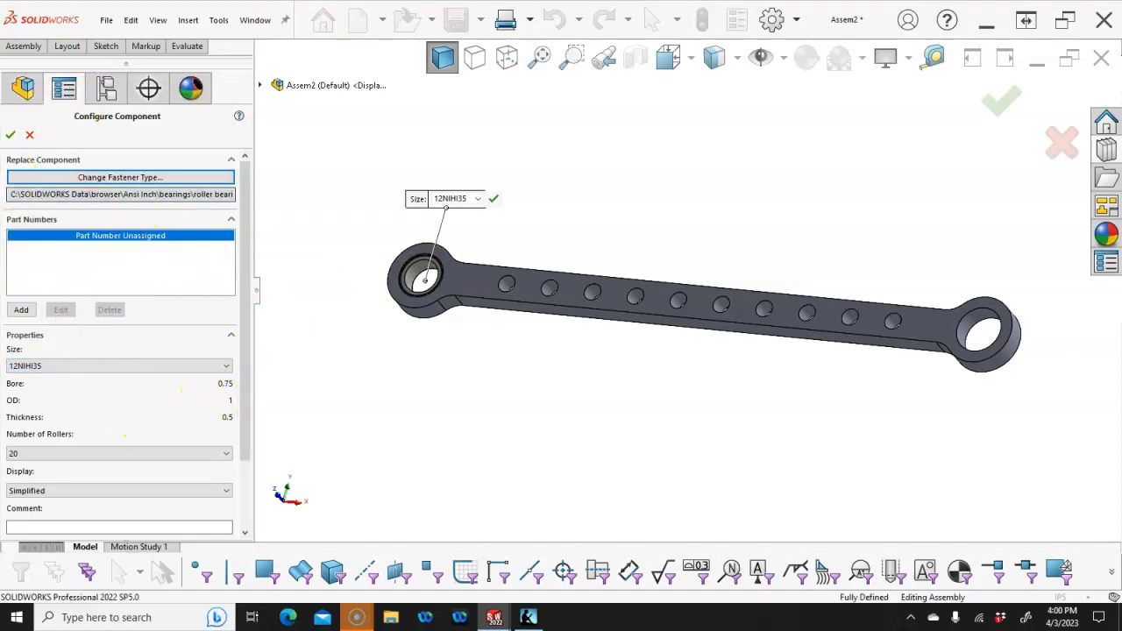
pyautogui.click(10, 138)
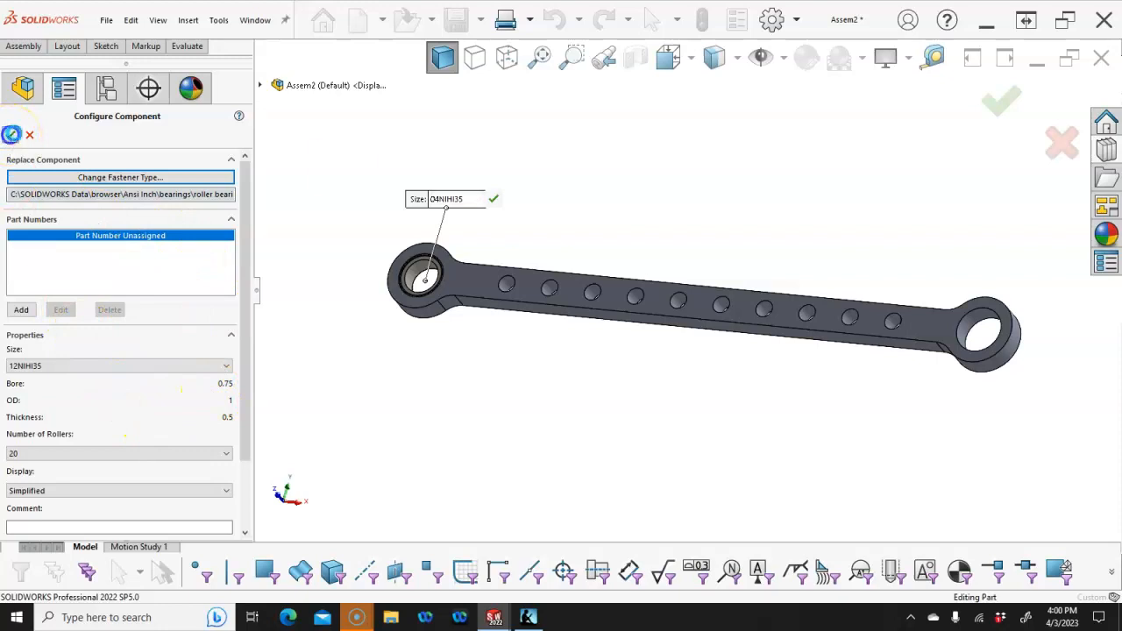
pyautogui.click(981, 323)
pyautogui.click(1047, 119)
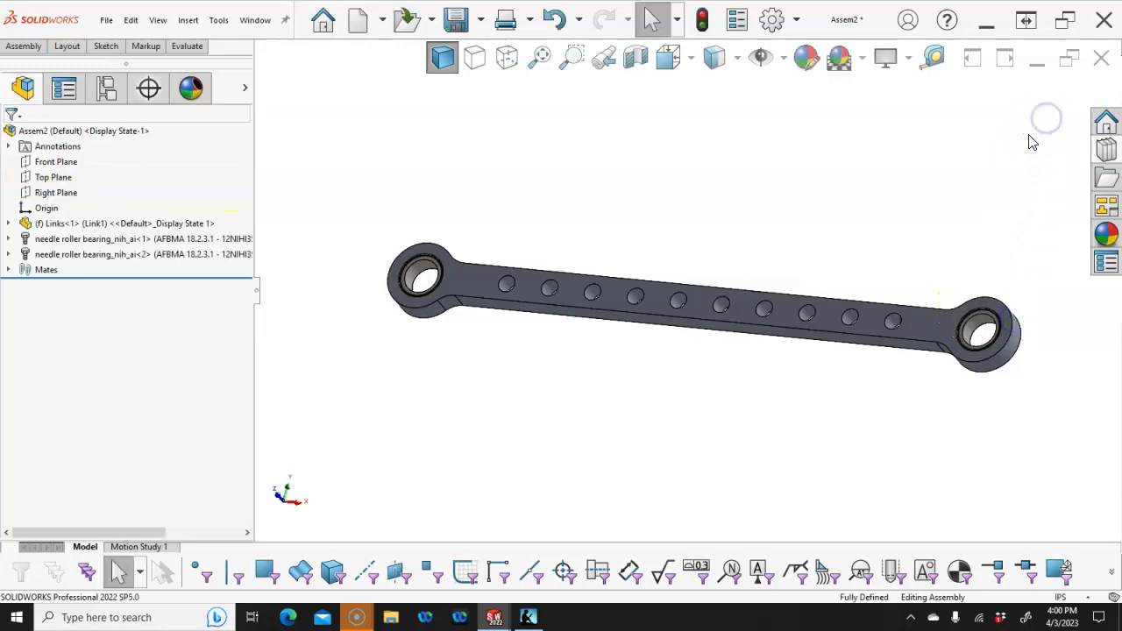
# Rebuild the assembly and save it as links sa in the P9-13 Final Project folder.
pyautogui.hotkey('ctrl', '1')
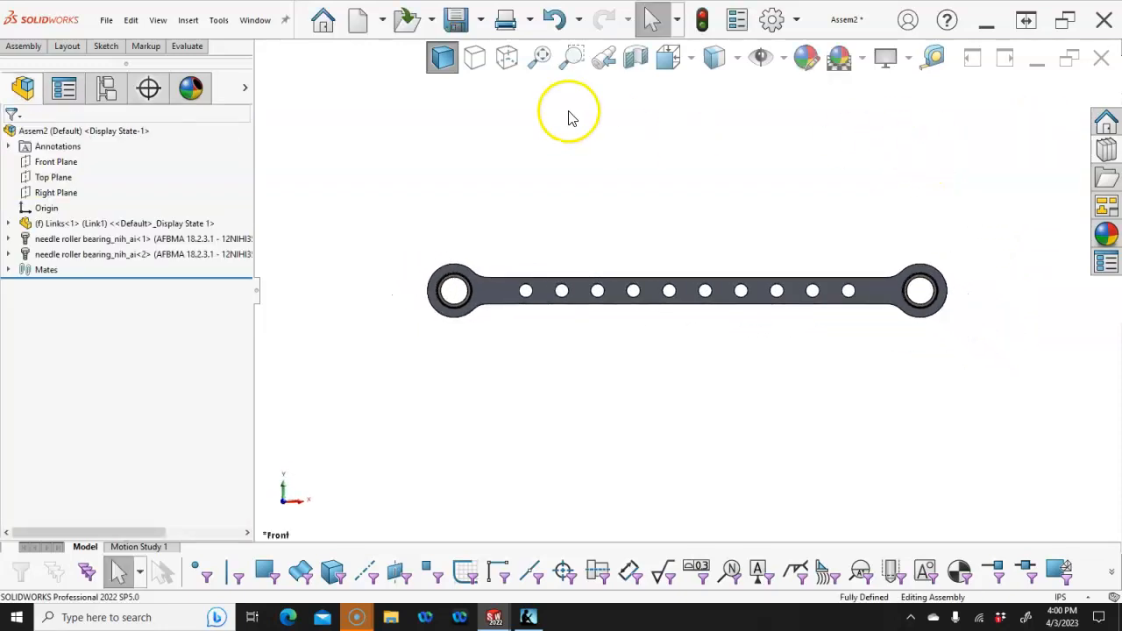
pyautogui.click(456, 19)
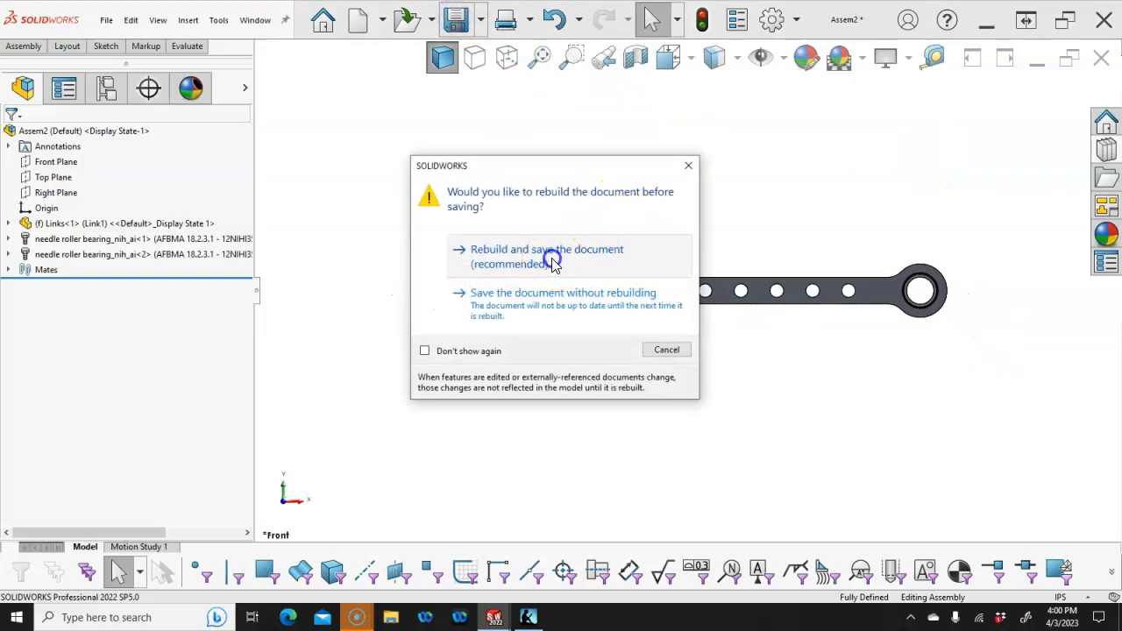
pyautogui.click(491, 256)
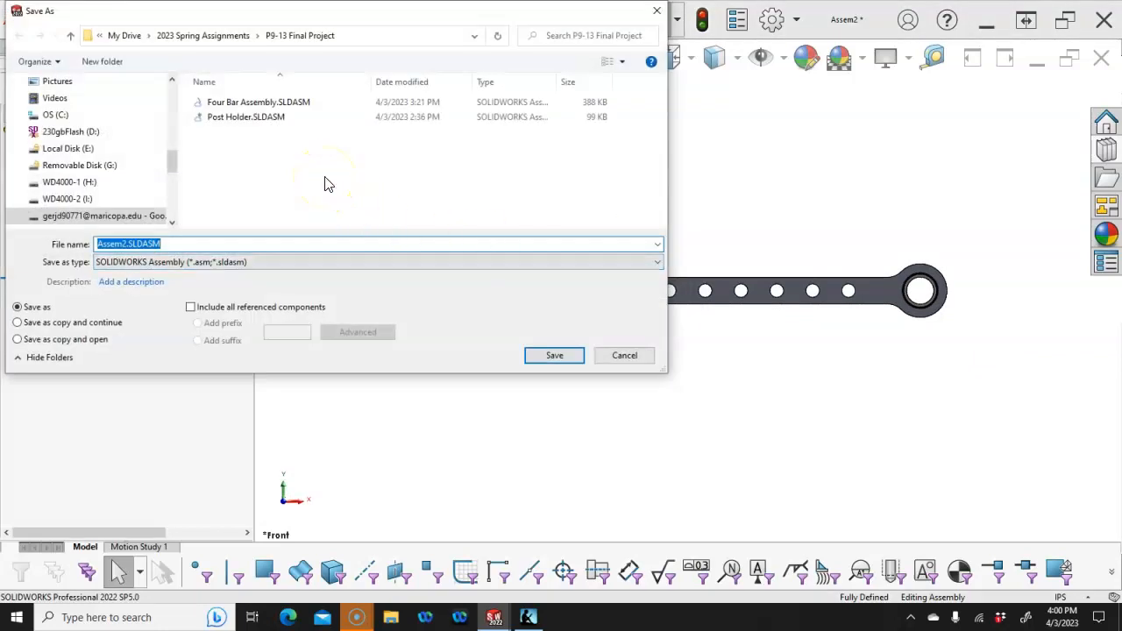
pyautogui.write('links sa')
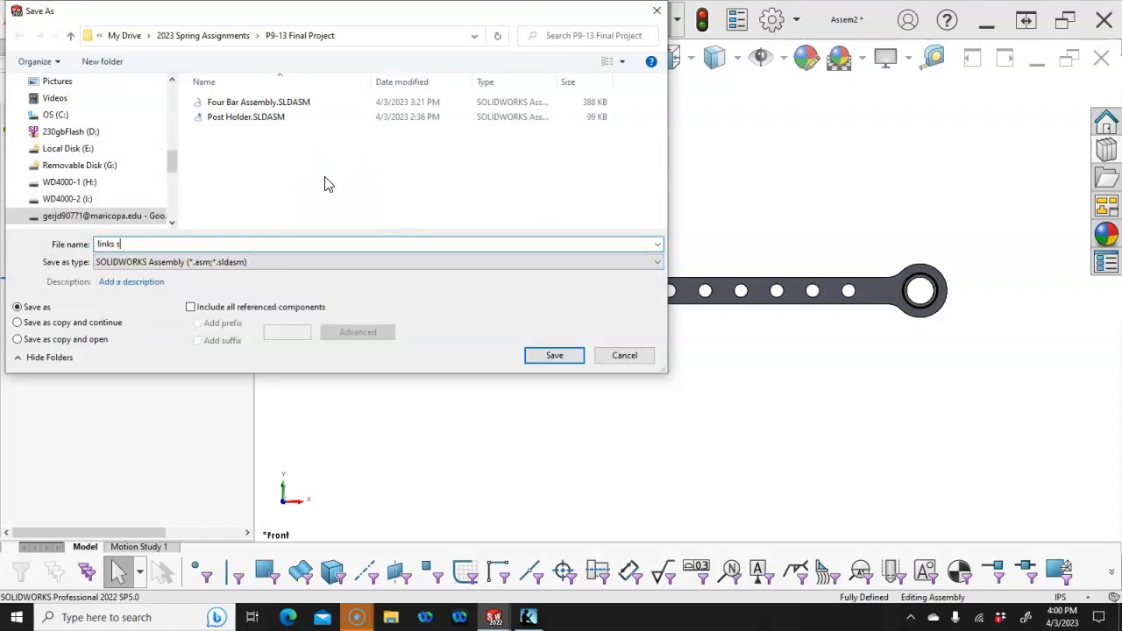
pyautogui.click(561, 356)
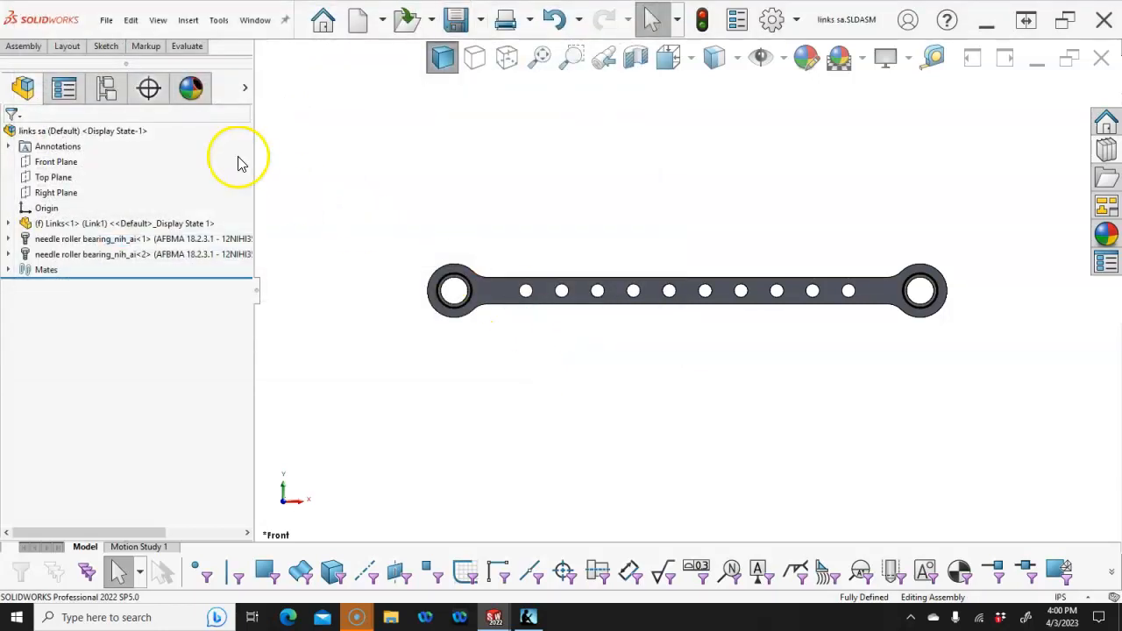
# Add a configuration named link1 to the links sa assembly.
pyautogui.click(107, 87)
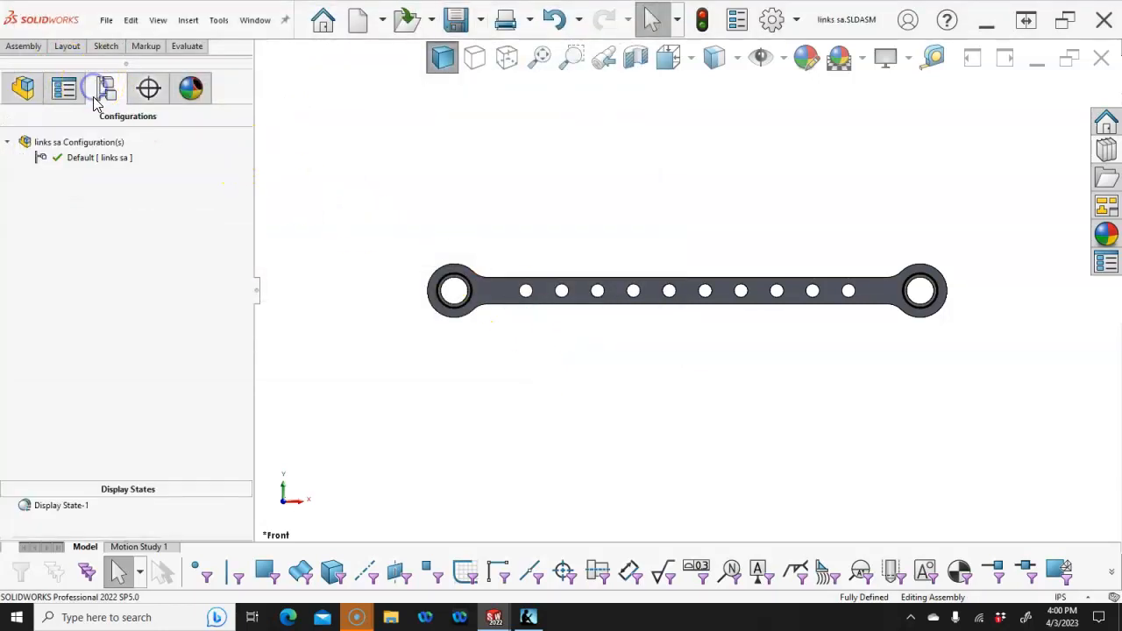
pyautogui.rightClick(86, 145)
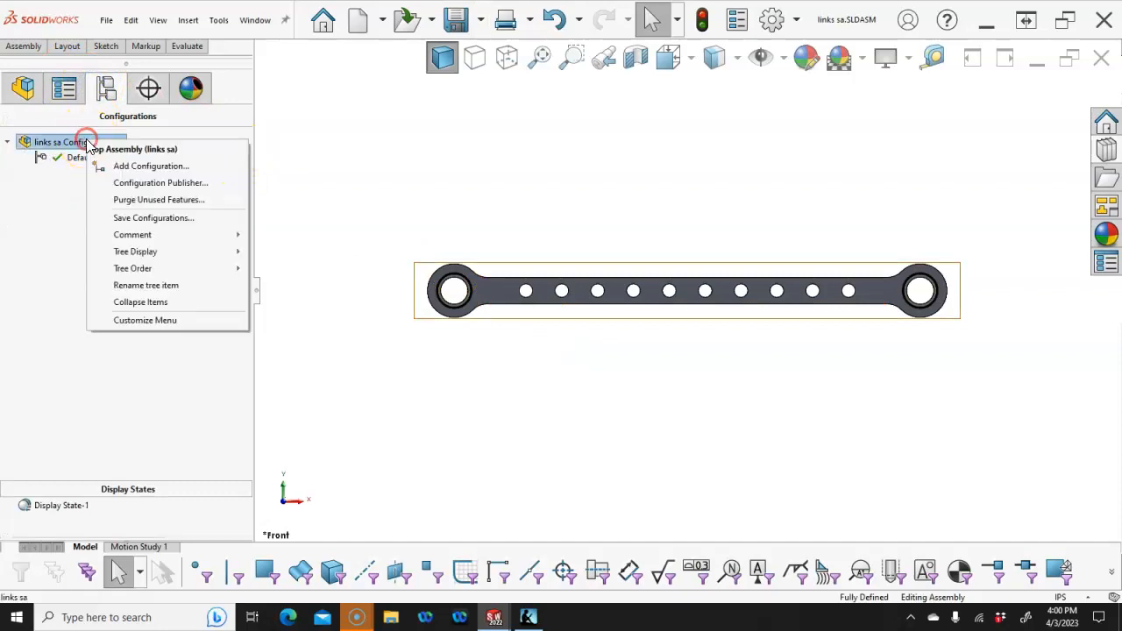
pyautogui.click(137, 166)
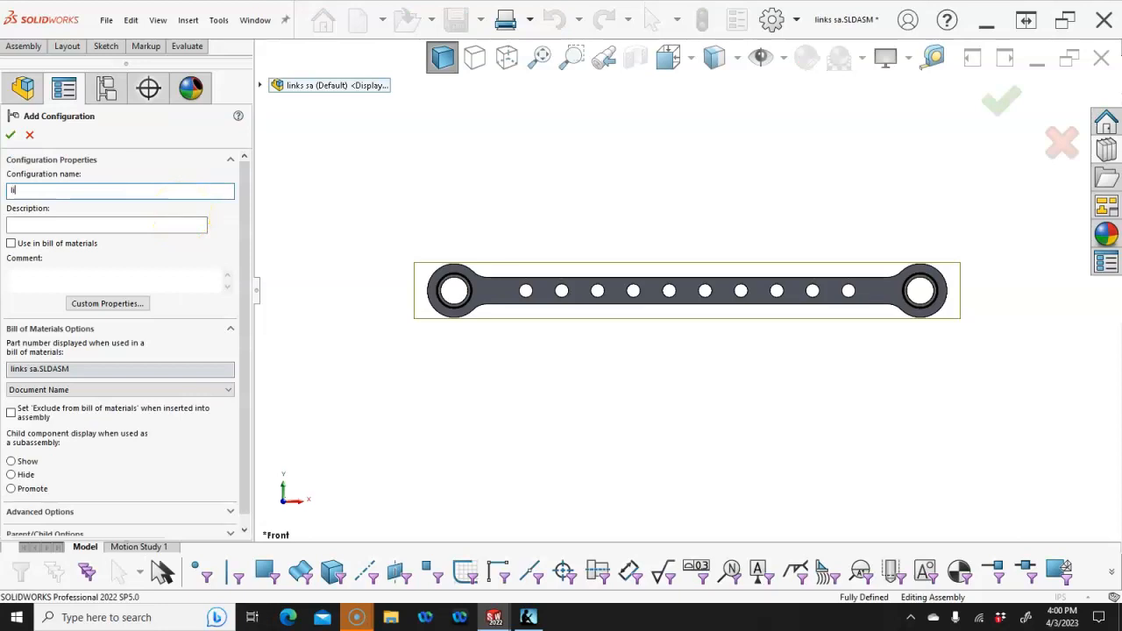
pyautogui.click(10, 134)
# Add a configuration named Link2 to the links sa assembly, with its bill of materials part number taken from the Configuration Name.
pyautogui.rightClick(75, 150)
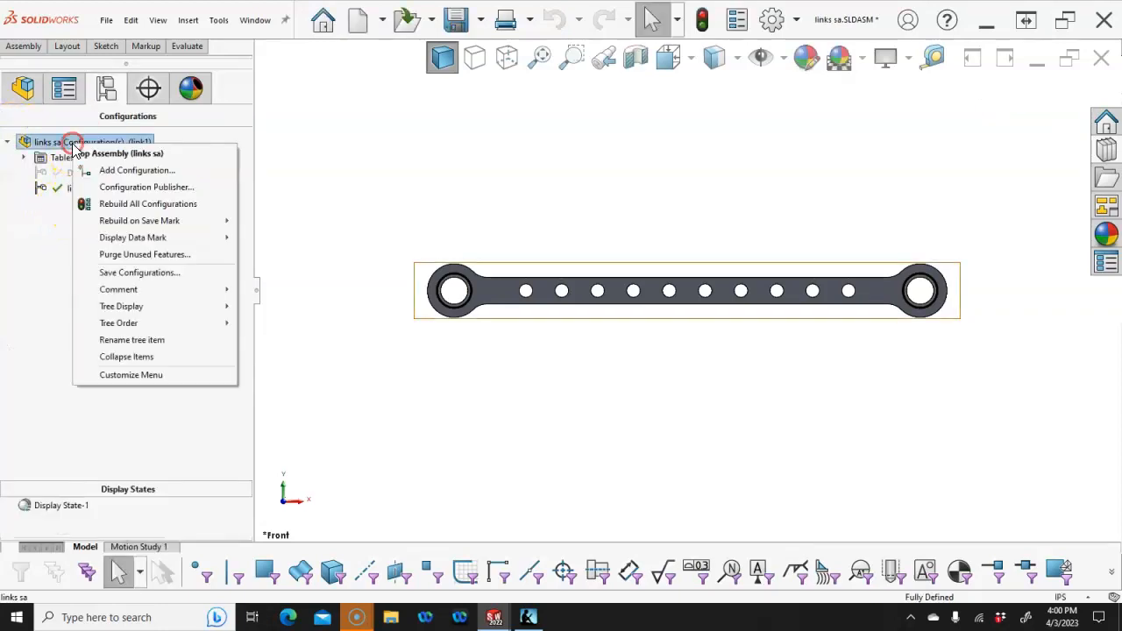
pyautogui.click(134, 170)
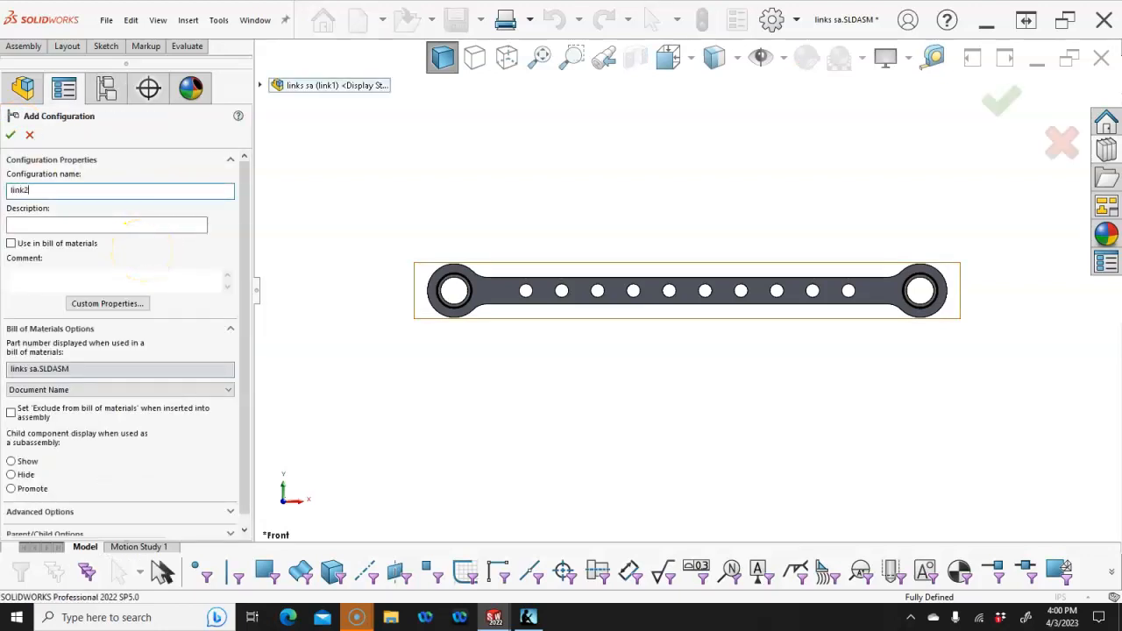
pyautogui.click(62, 389)
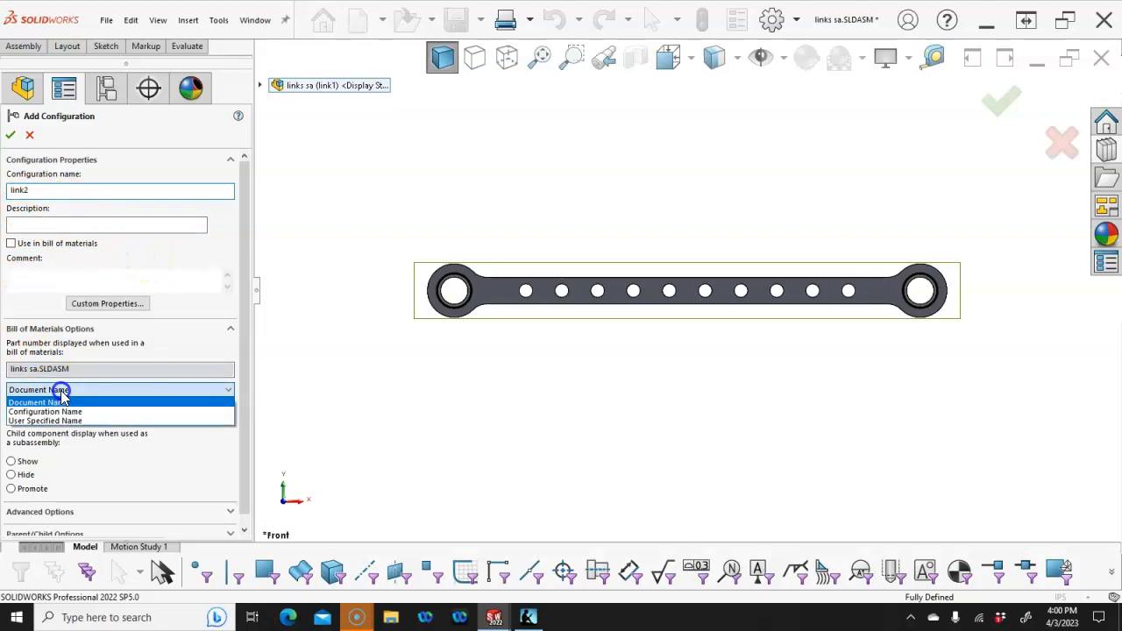
pyautogui.click(45, 411)
pyautogui.doubleClick(18, 190)
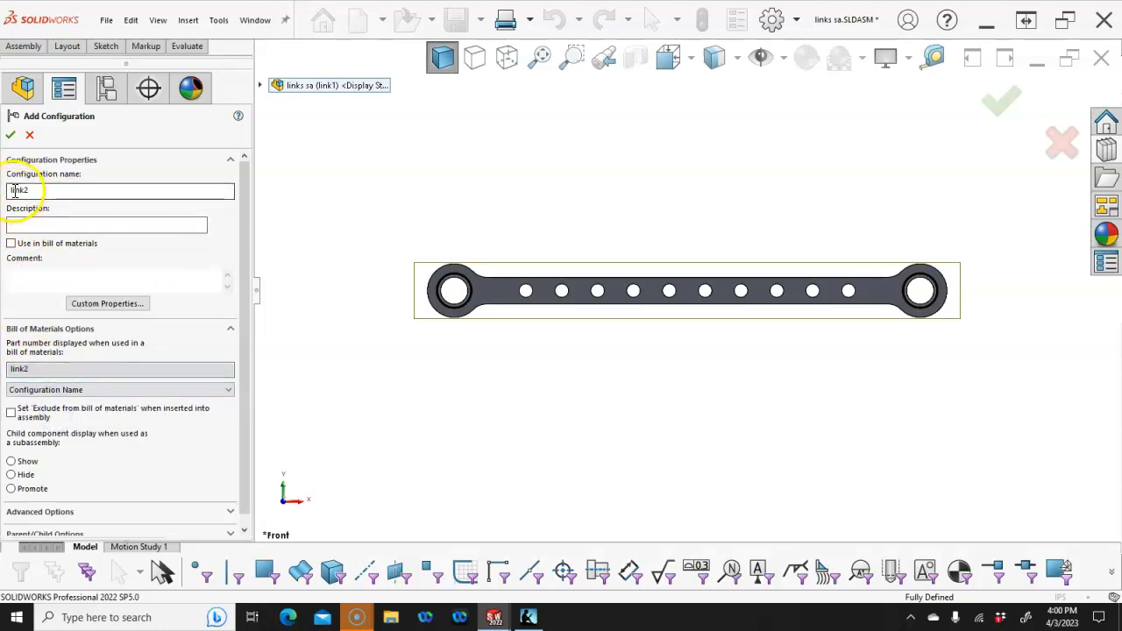
pyautogui.click(49, 224)
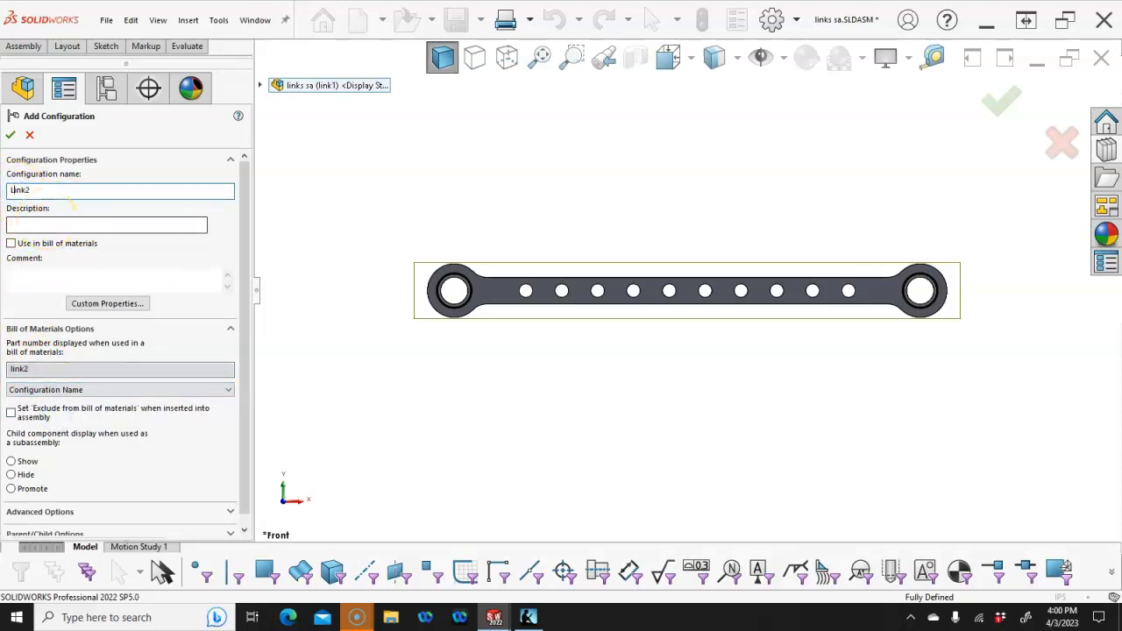
pyautogui.click(11, 134)
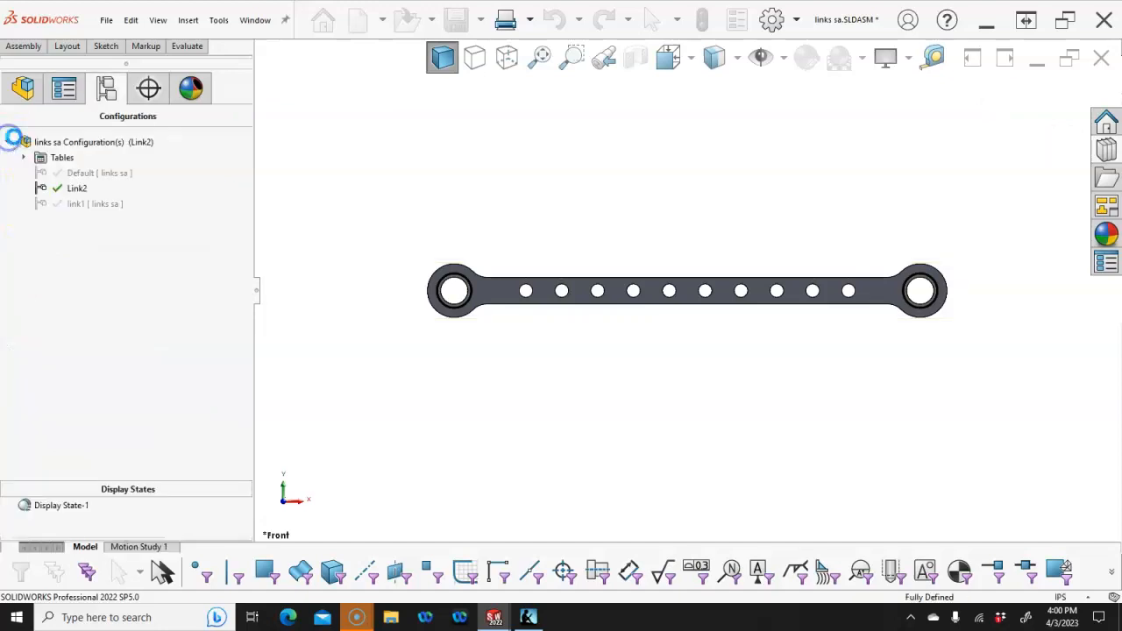
# Edit the link1 configuration's properties: change its name and description to Link1 and use the Configuration Name as bill of materials part number.
pyautogui.rightClick(97, 203)
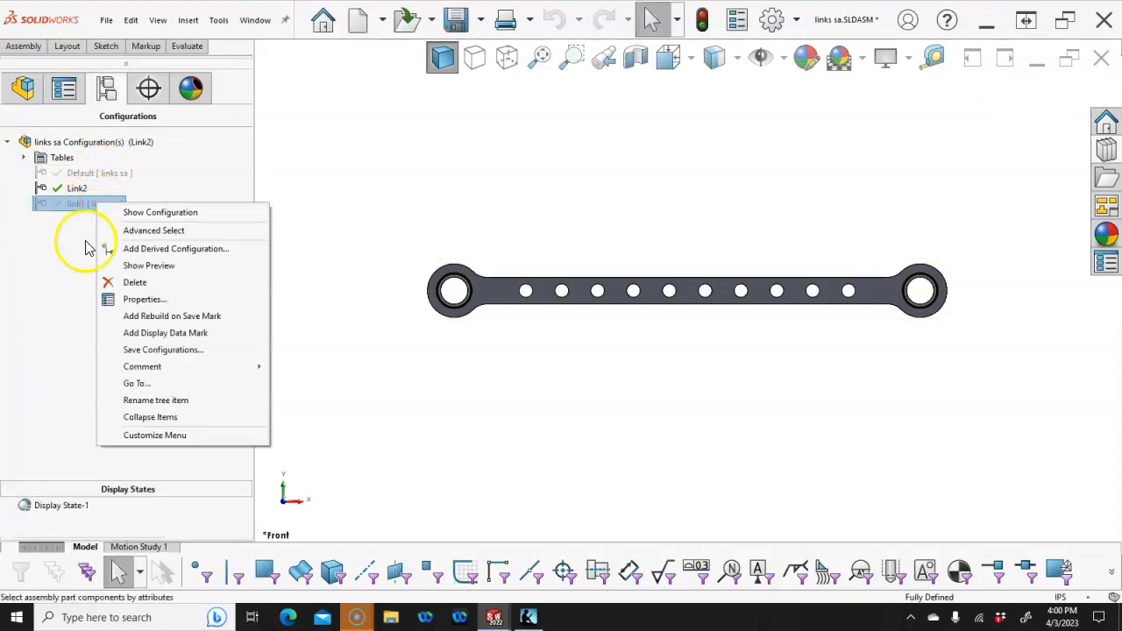
pyautogui.click(67, 262)
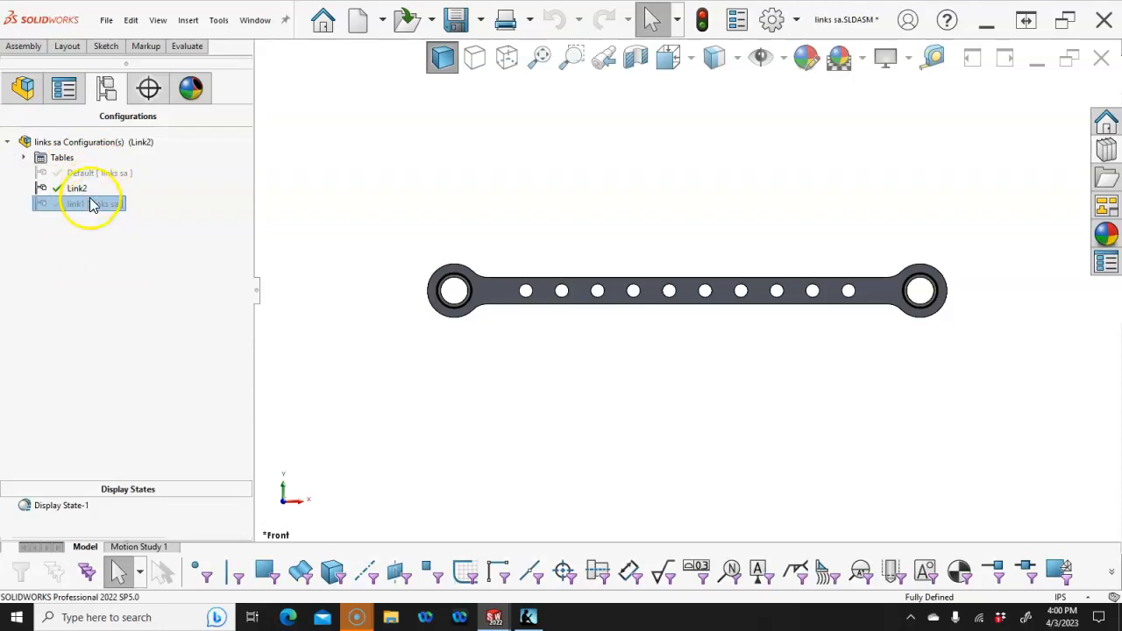
pyautogui.rightClick(92, 203)
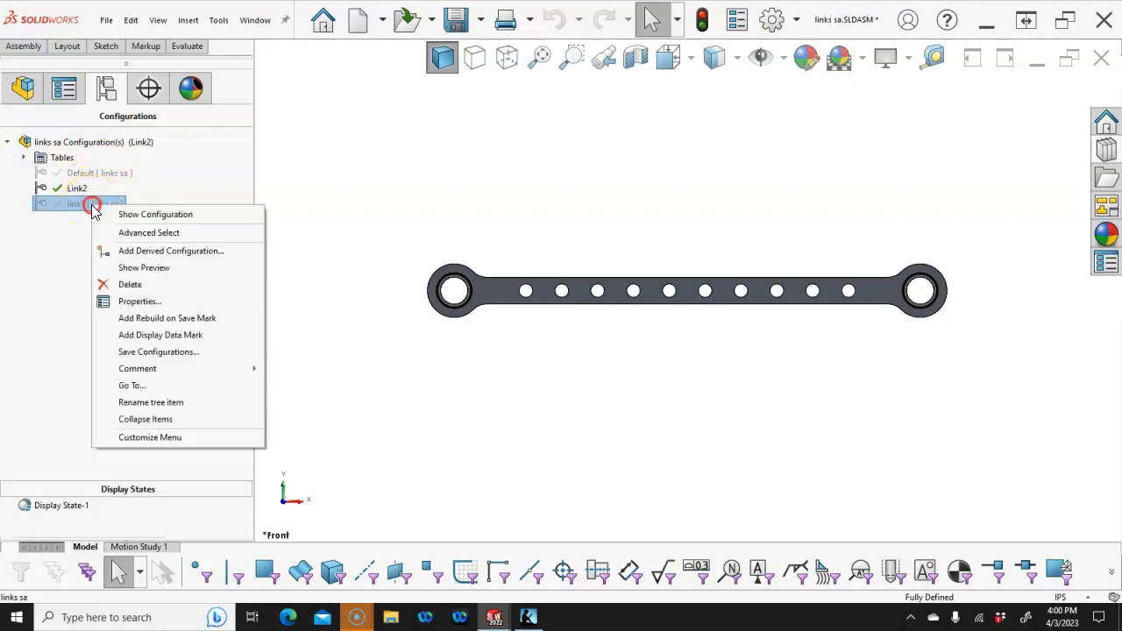
pyautogui.click(141, 302)
pyautogui.click(11, 190)
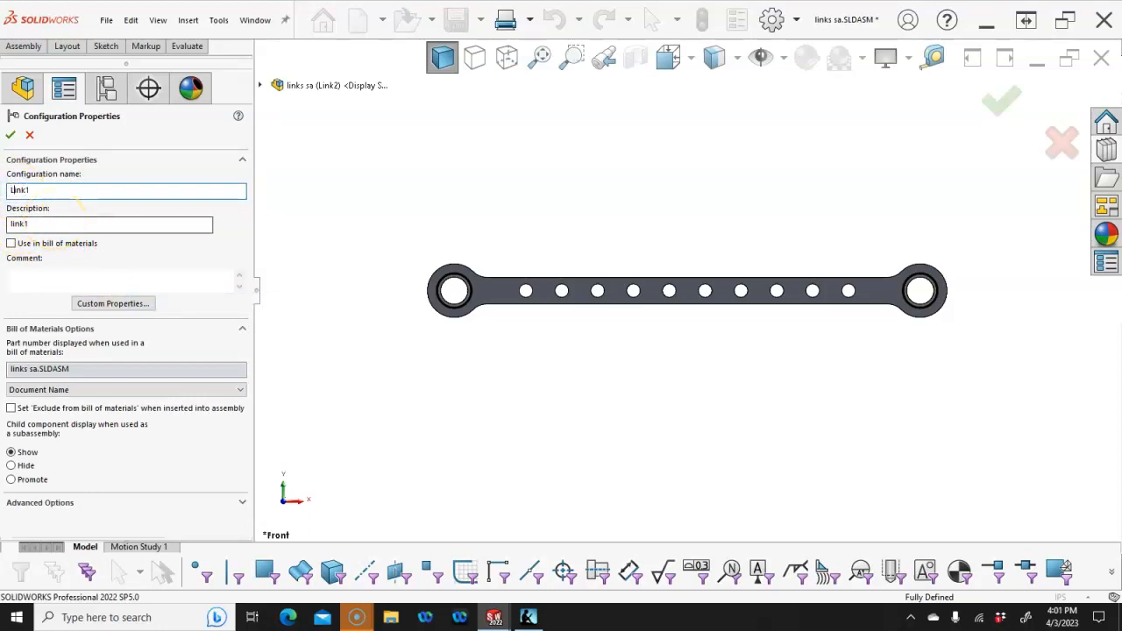
pyautogui.click(12, 223)
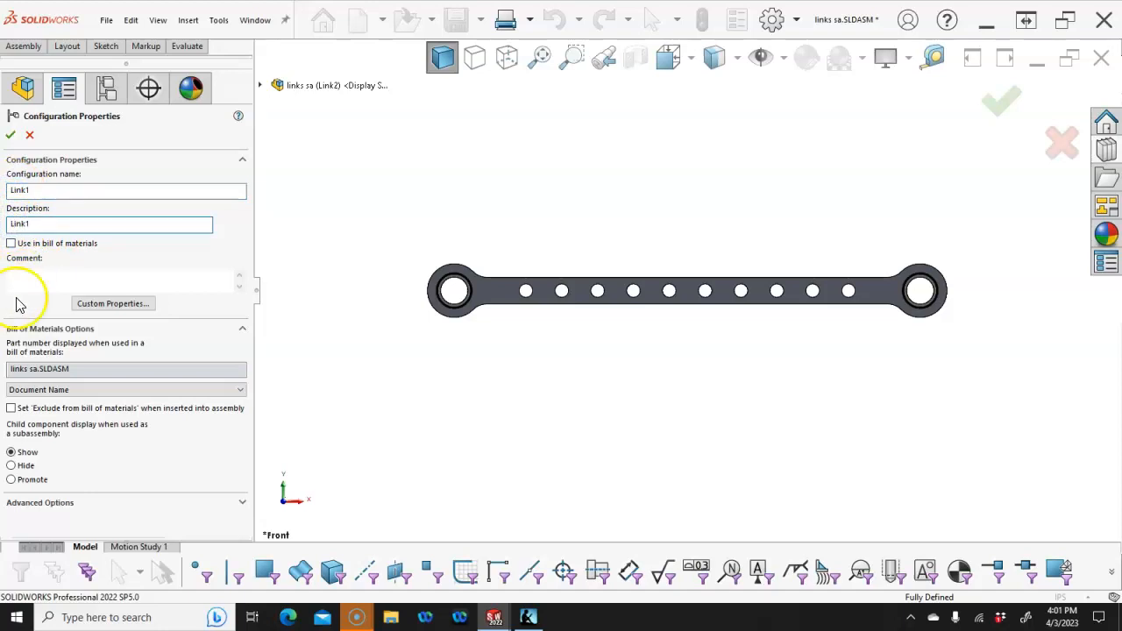
pyautogui.click(35, 389)
pyautogui.click(75, 411)
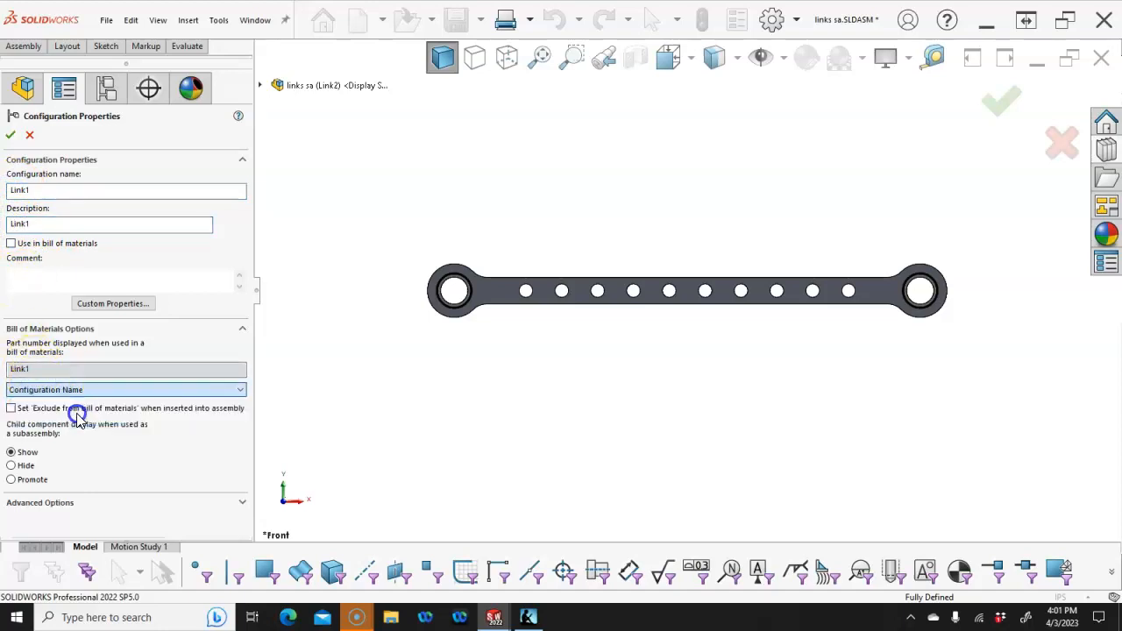
pyautogui.click(11, 134)
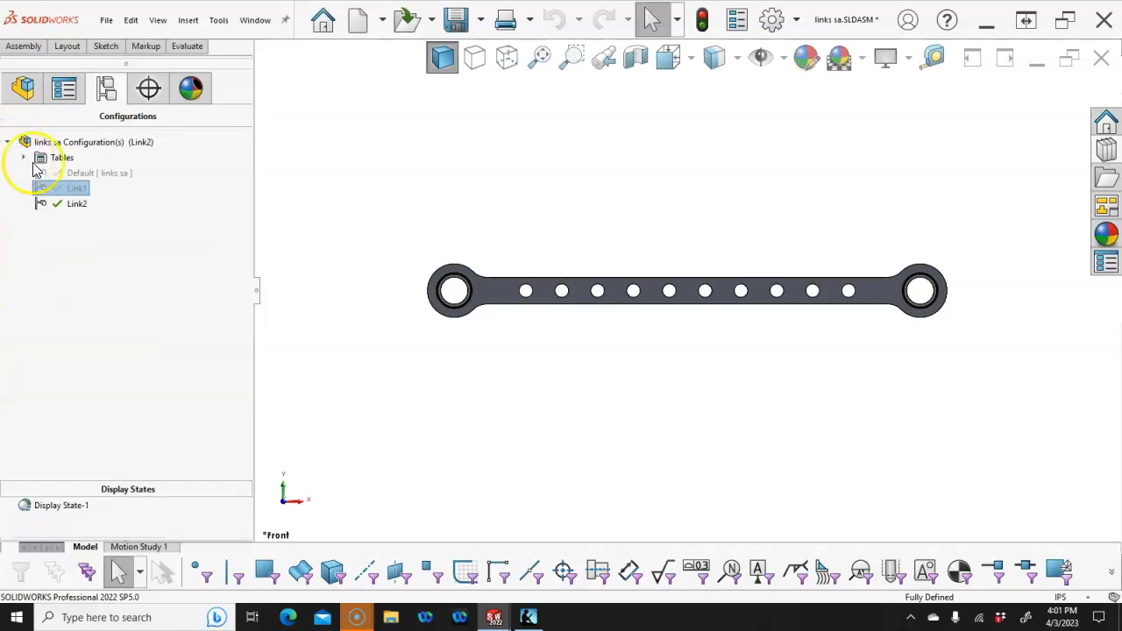
# Add a configuration named Link3 to the links sa assembly, using the Configuration Name as its bill of materials part number.
pyautogui.rightClick(75, 142)
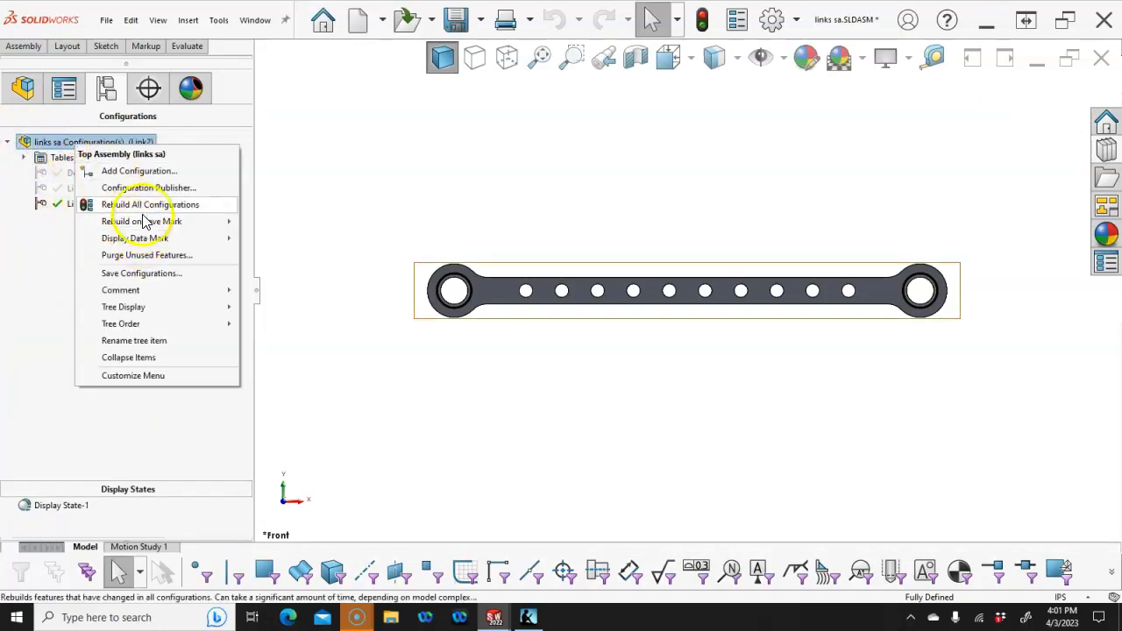
pyautogui.click(143, 172)
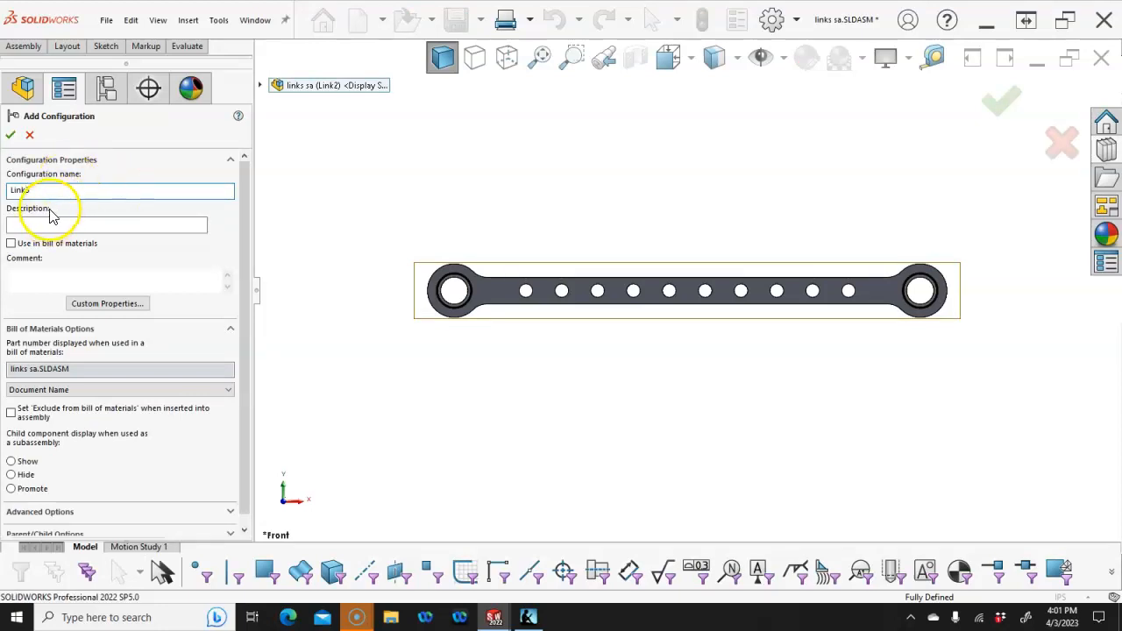
pyautogui.click(77, 390)
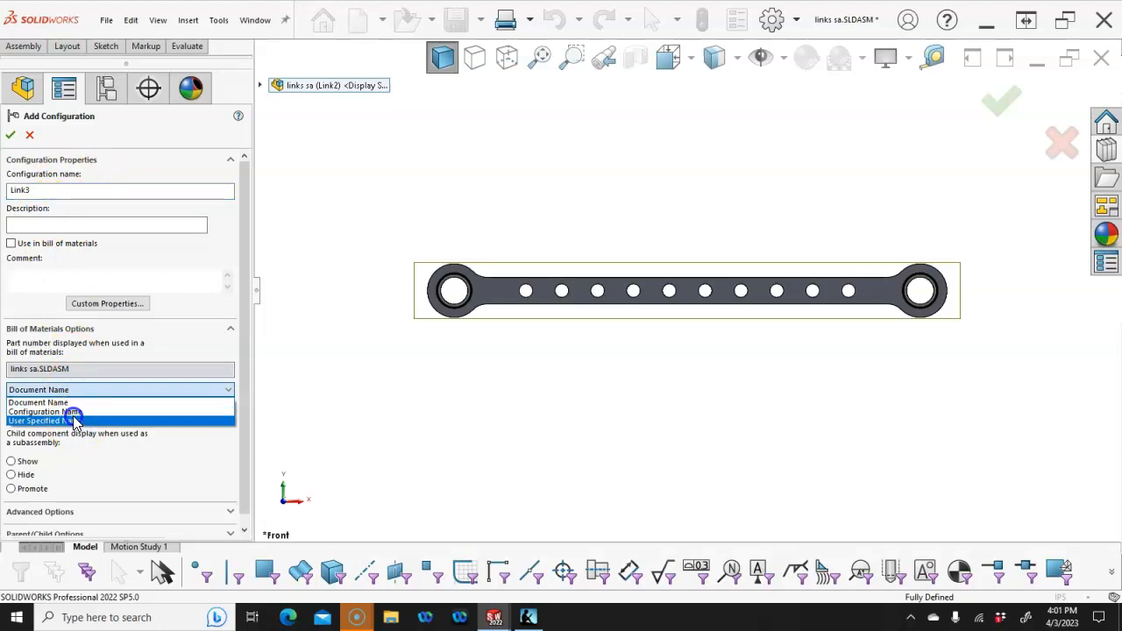
pyautogui.click(71, 412)
pyautogui.click(10, 135)
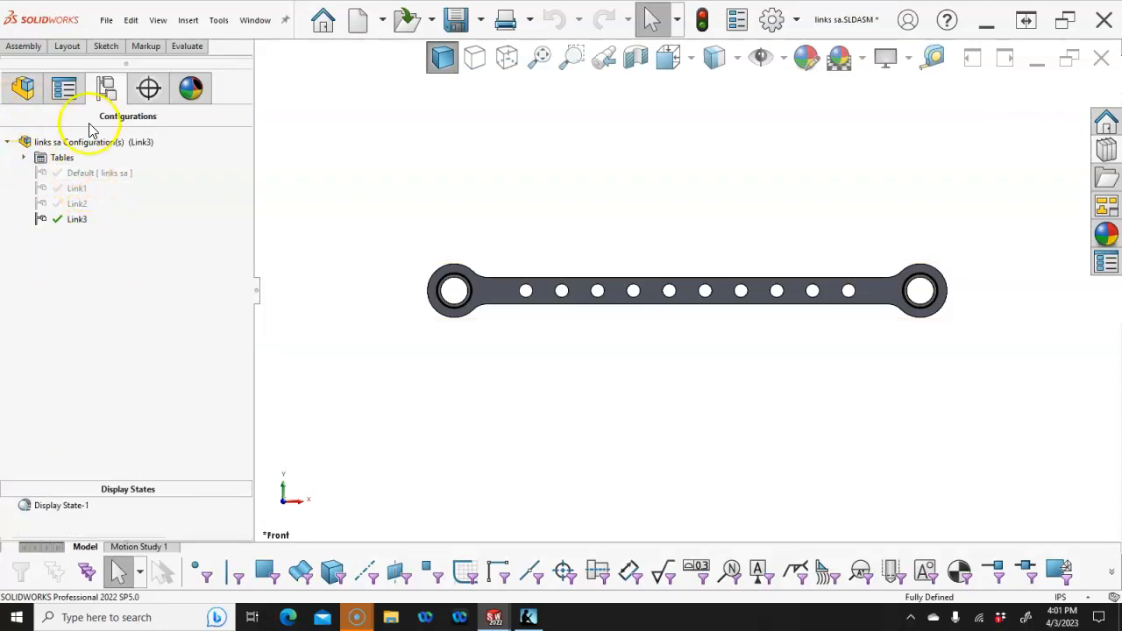
# Set the Links component to its Link3 configuration within the assembly's Link3 configuration and save the assembly.
pyautogui.rightClick(497, 296)
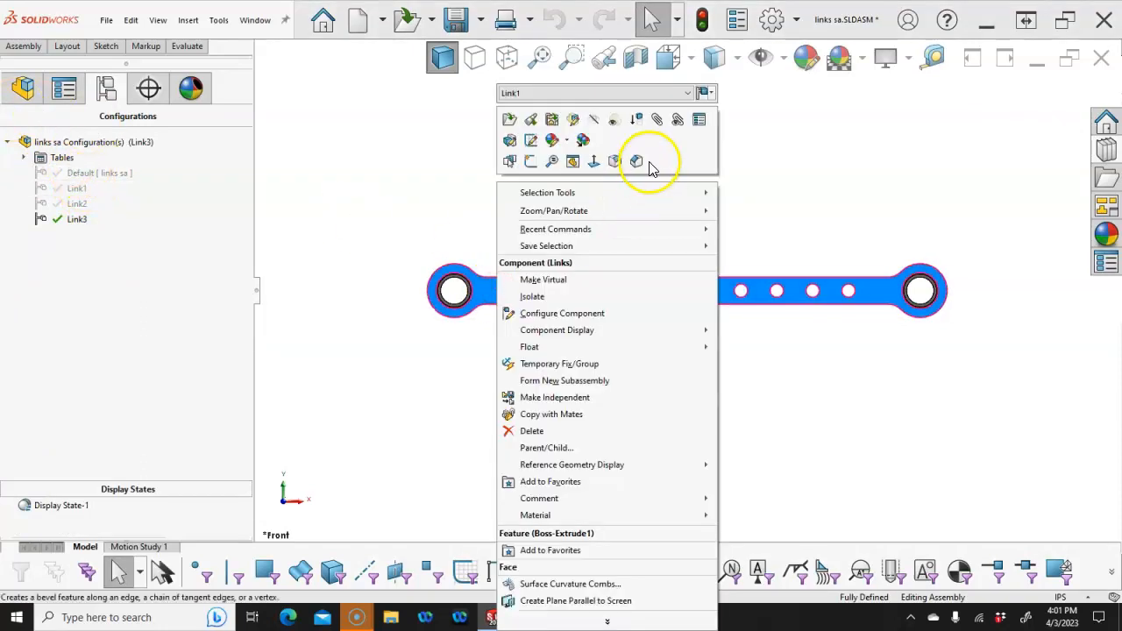
pyautogui.click(688, 93)
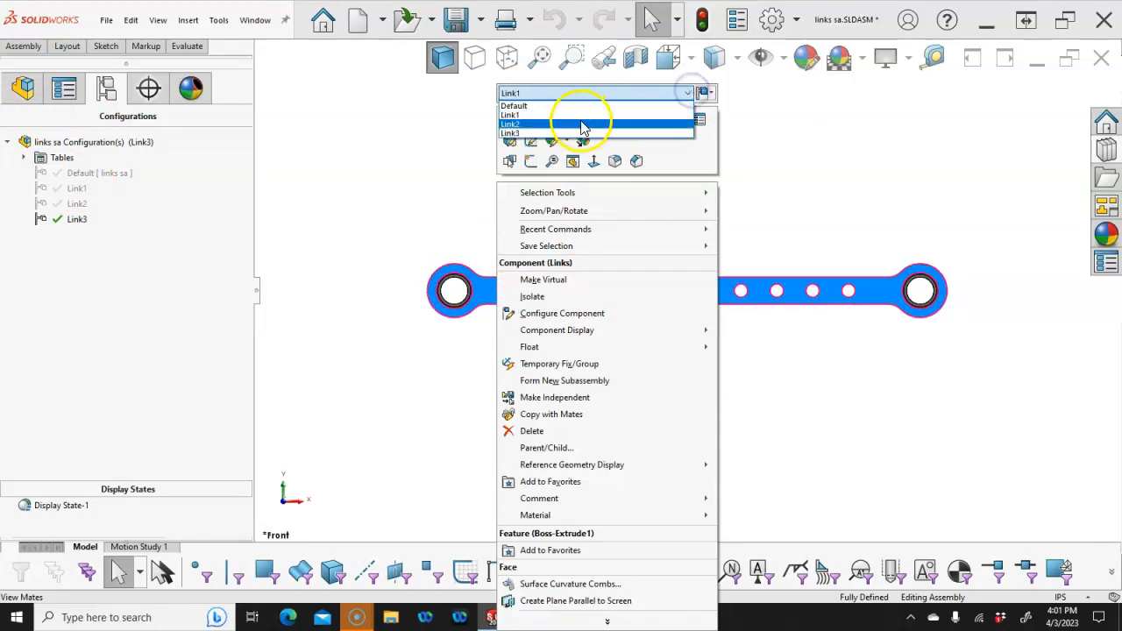
pyautogui.click(570, 129)
pyautogui.click(725, 93)
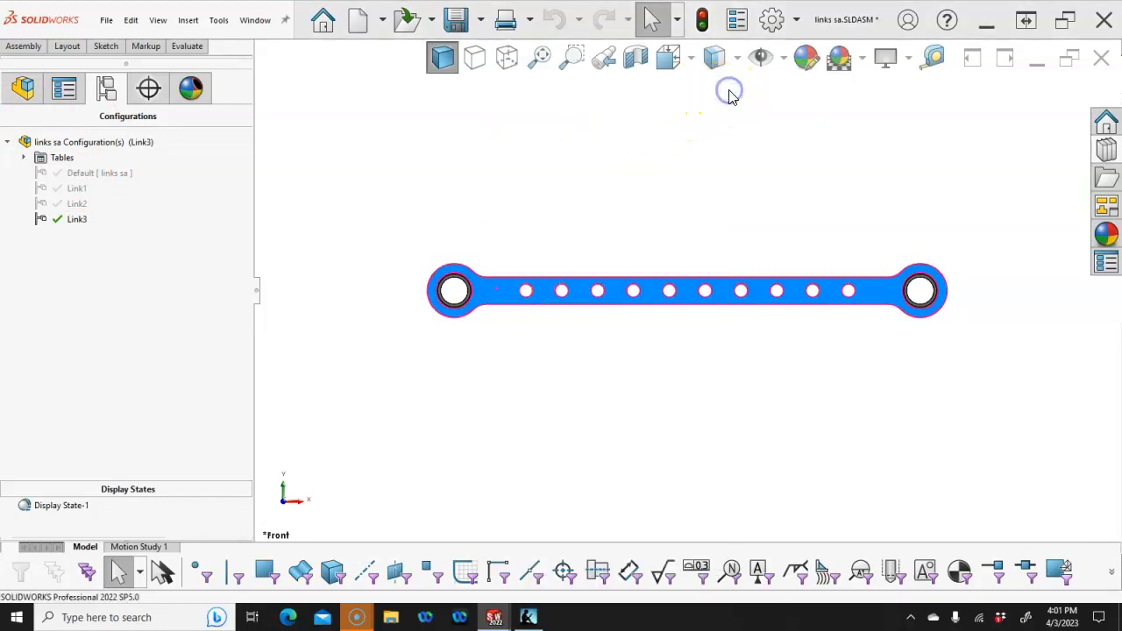
pyautogui.click(455, 19)
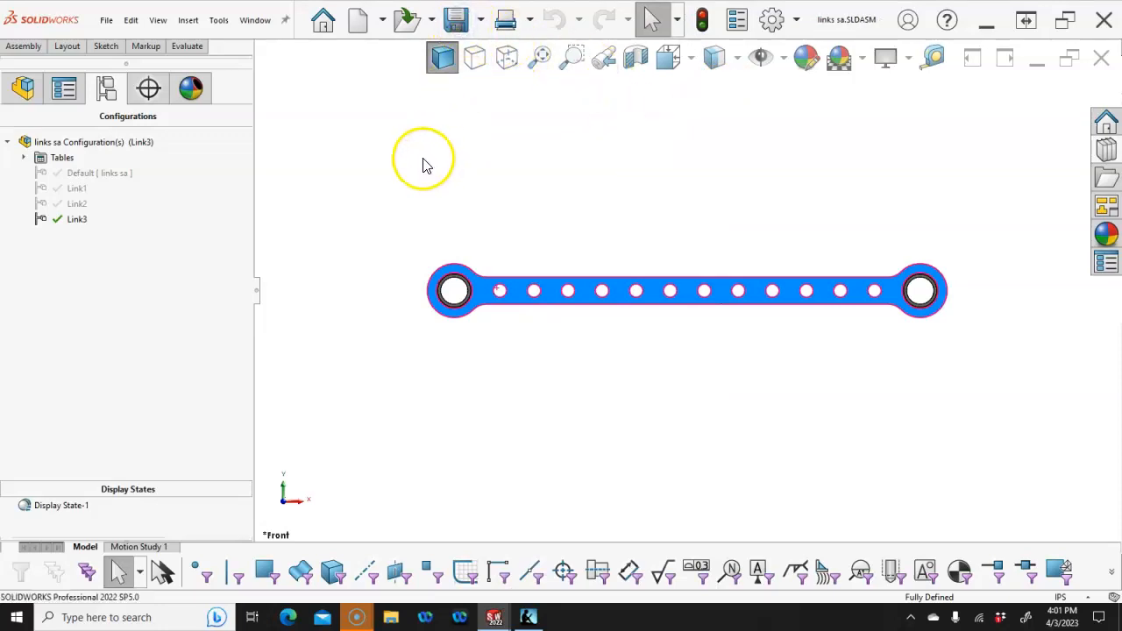
# Measure the center-to-center distance between the link's two rounded ends in the Link3 configuration.
pyautogui.moveTo(430, 276); pyautogui.dragTo(467, 148, button='middle')
pyautogui.click(846, 293)
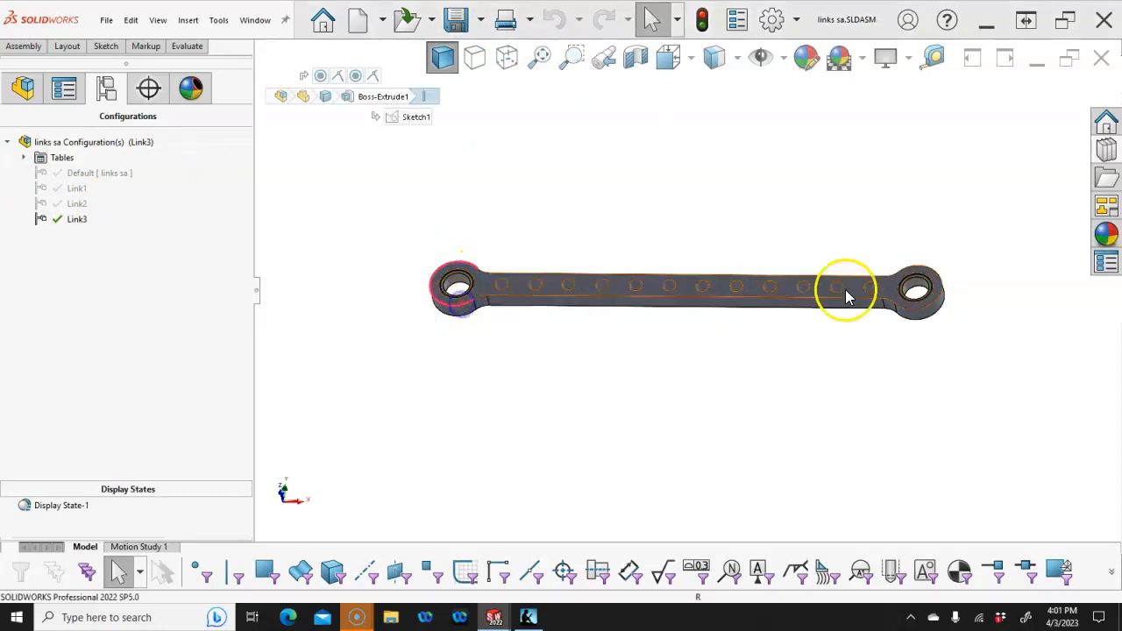
pyautogui.click(931, 308)
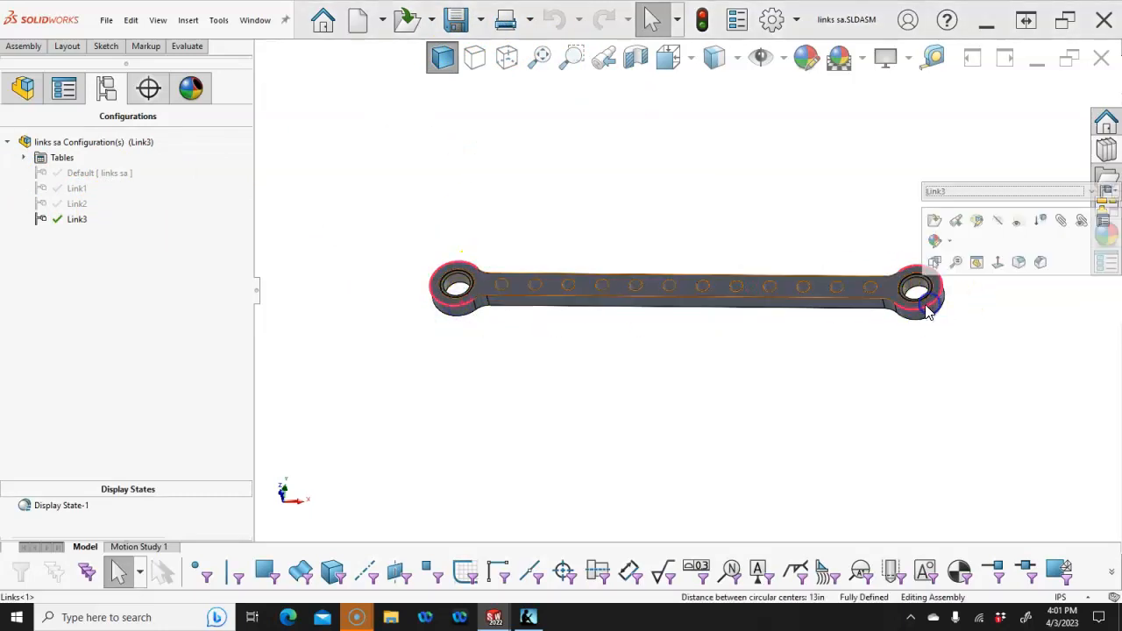
pyautogui.click(856, 285)
pyautogui.click(733, 191)
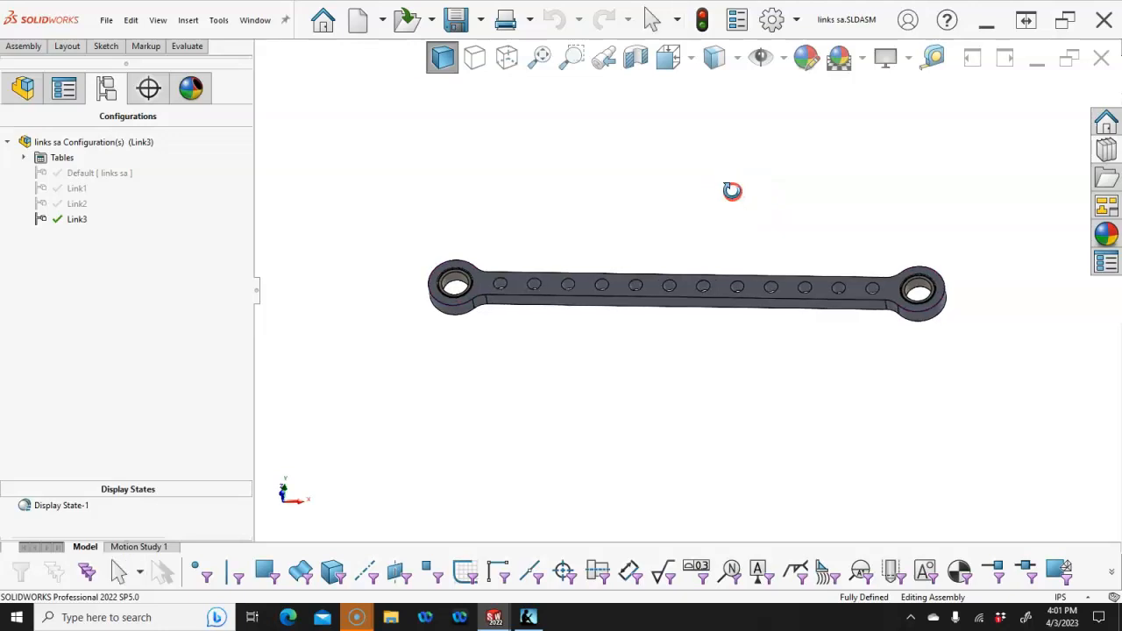
# Activate the assembly's Link2 configuration and set the Links component to its own Link2 configuration.
pyautogui.doubleClick(70, 206)
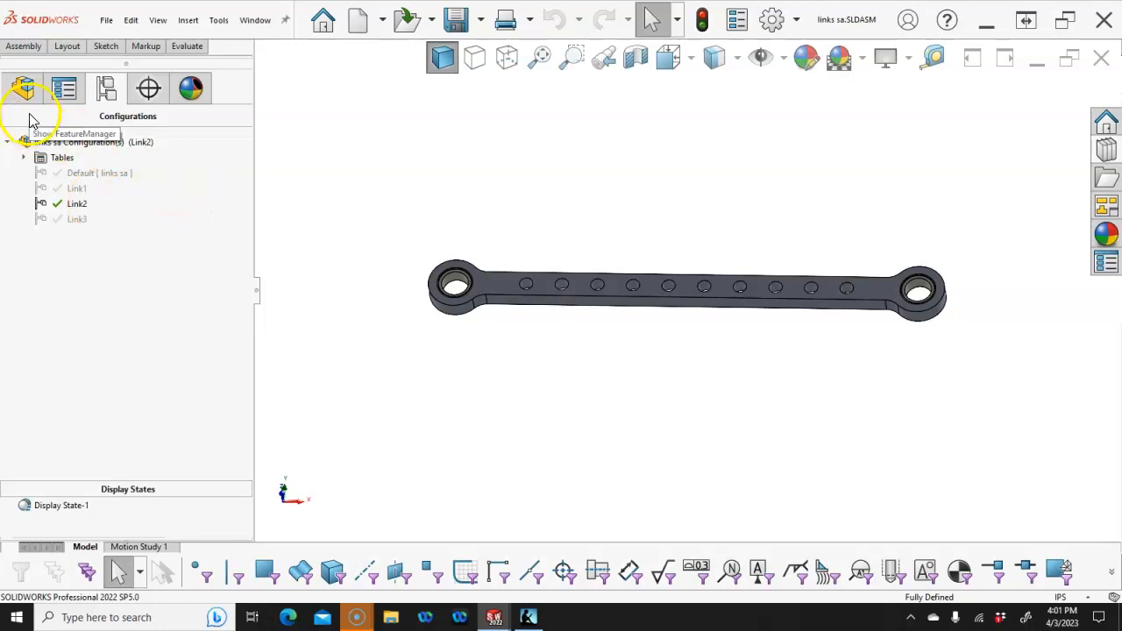
pyautogui.click(517, 290)
pyautogui.rightClick(513, 293)
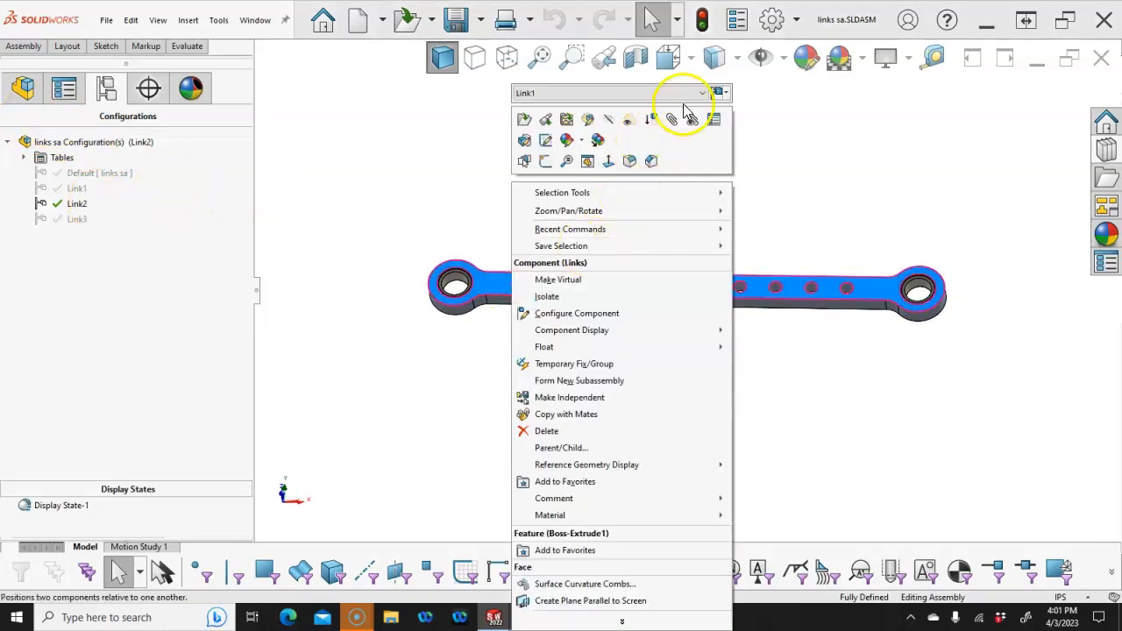
pyautogui.click(706, 93)
pyautogui.click(574, 116)
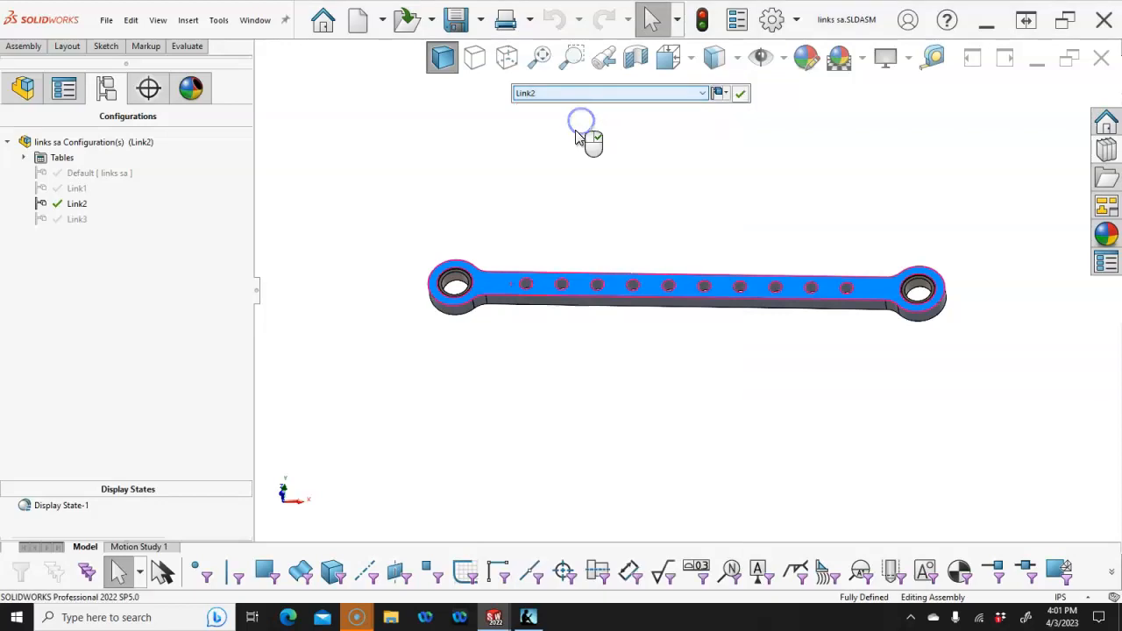
pyautogui.click(741, 94)
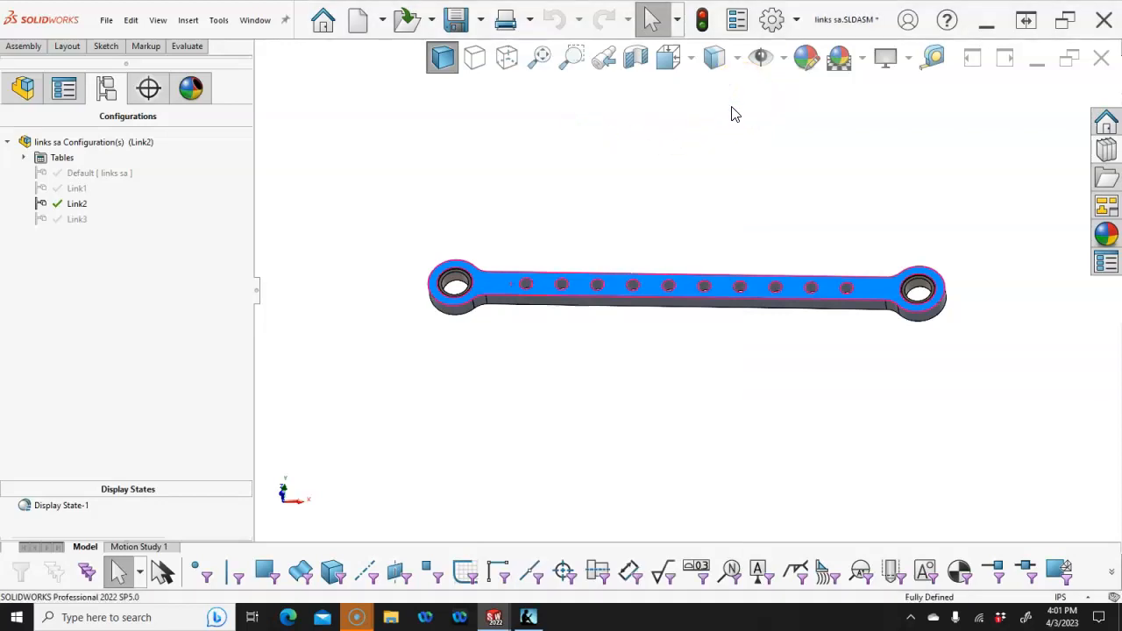
pyautogui.click(455, 141)
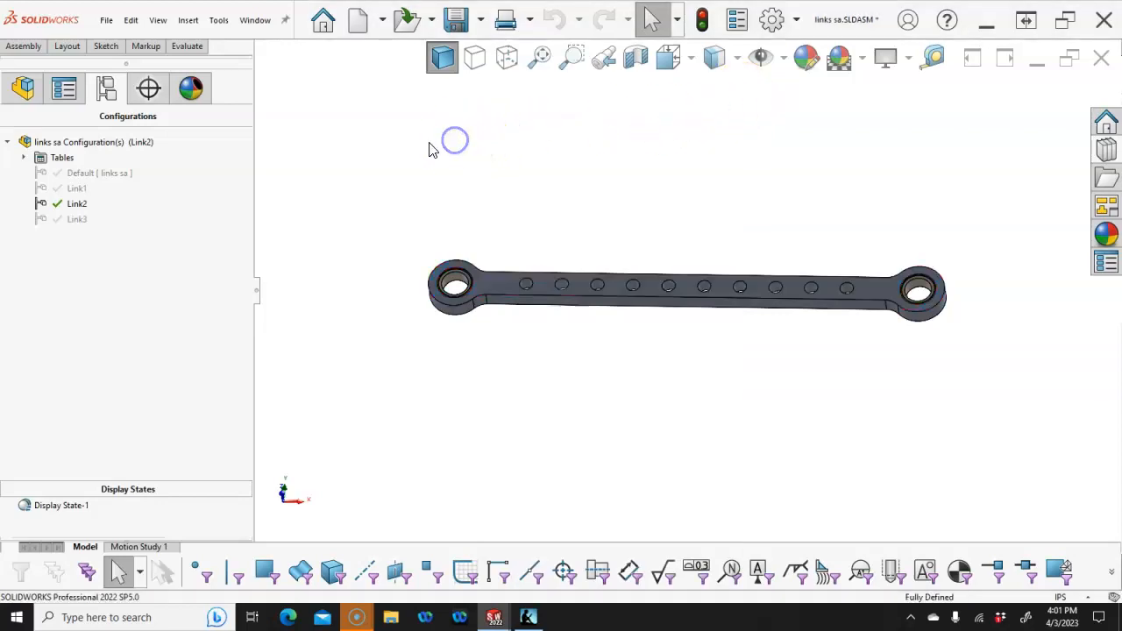
# Activate the Link1 configuration of the links sa assembly.
pyautogui.doubleClick(80, 192)
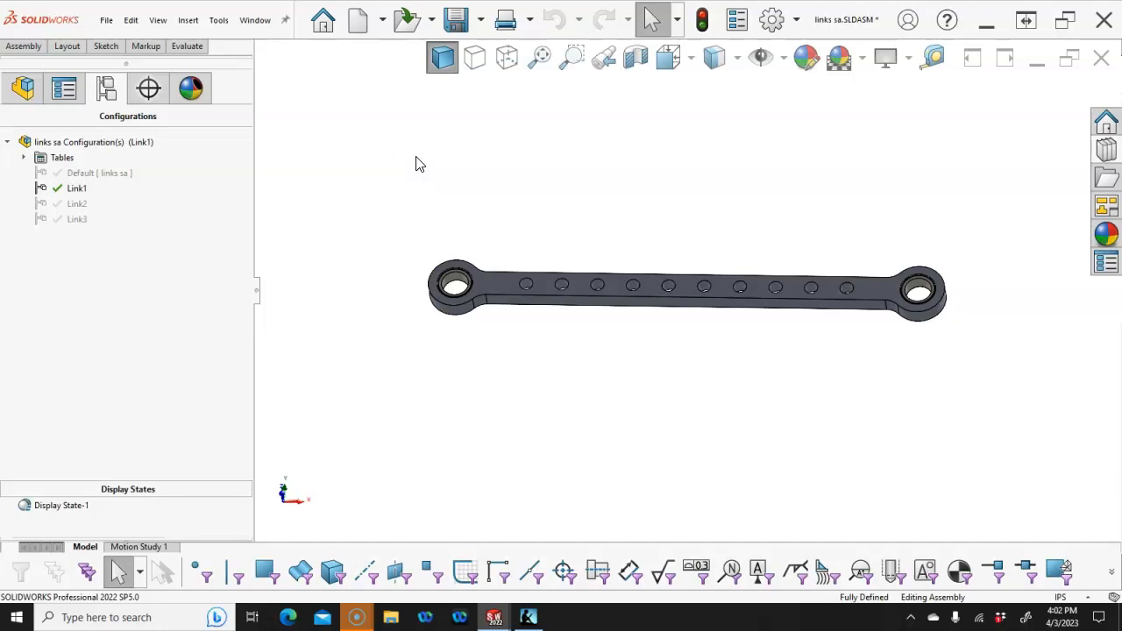
pyautogui.hotkey('ctrl', '1')
pyautogui.scroll(-1, 701, 263)
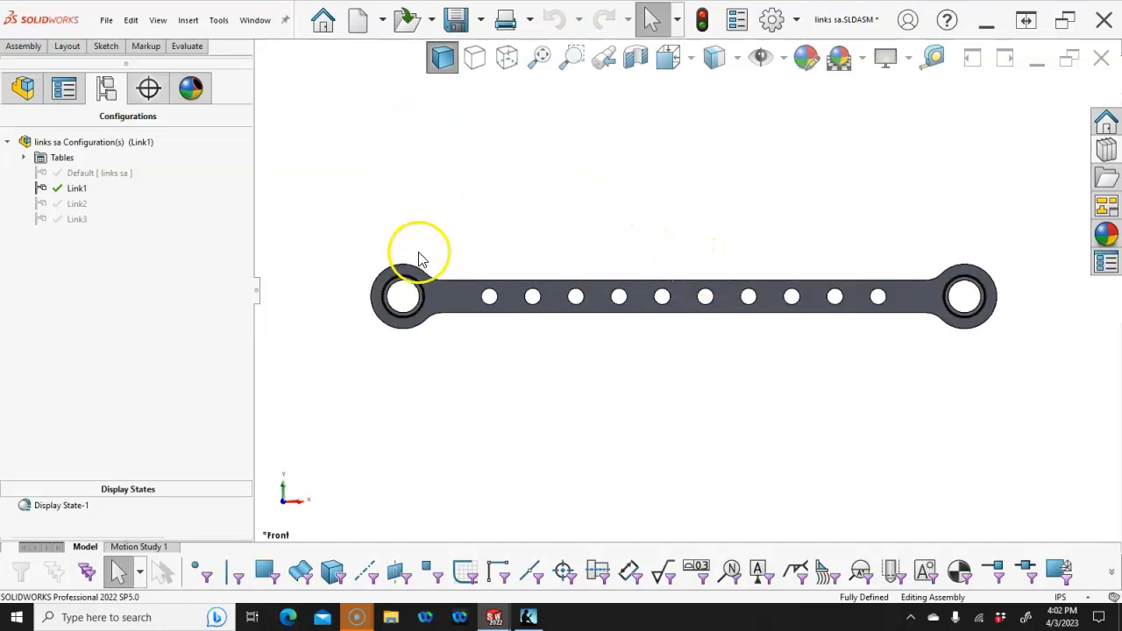
# Switch to the open Links part.
pyautogui.click(253, 19)
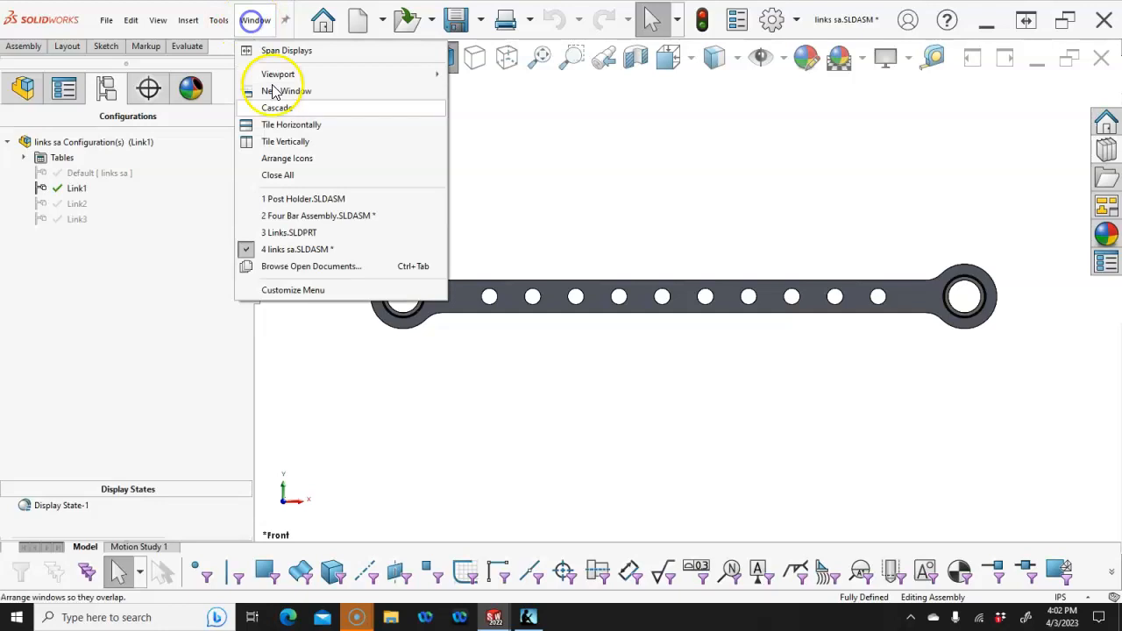
pyautogui.click(287, 232)
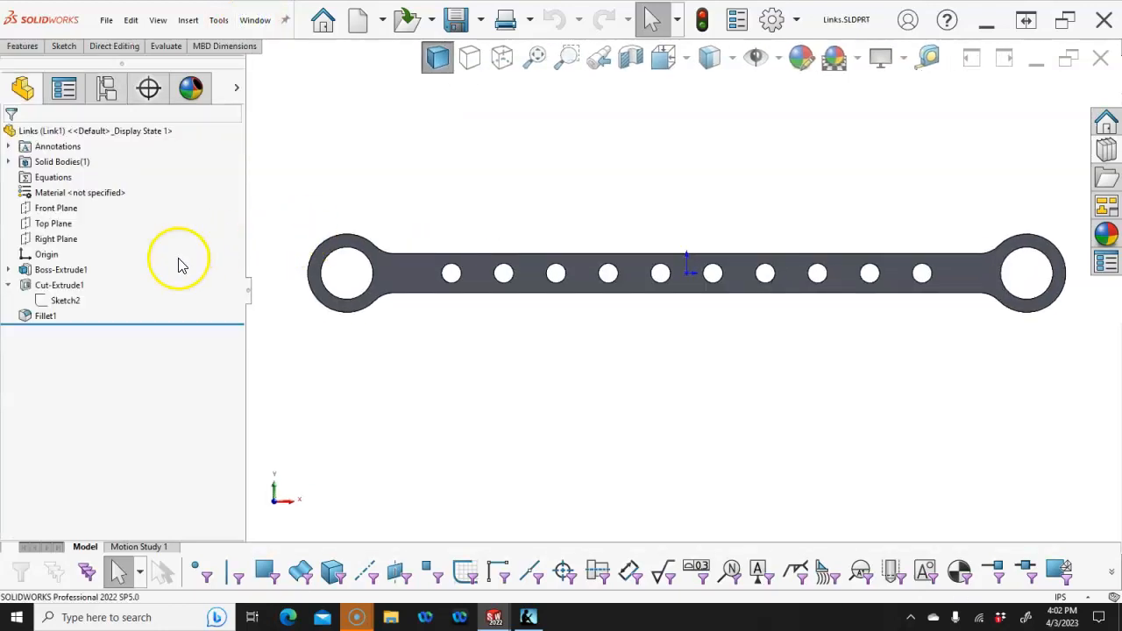
pyautogui.click(61, 270)
pyautogui.doubleClick(61, 270)
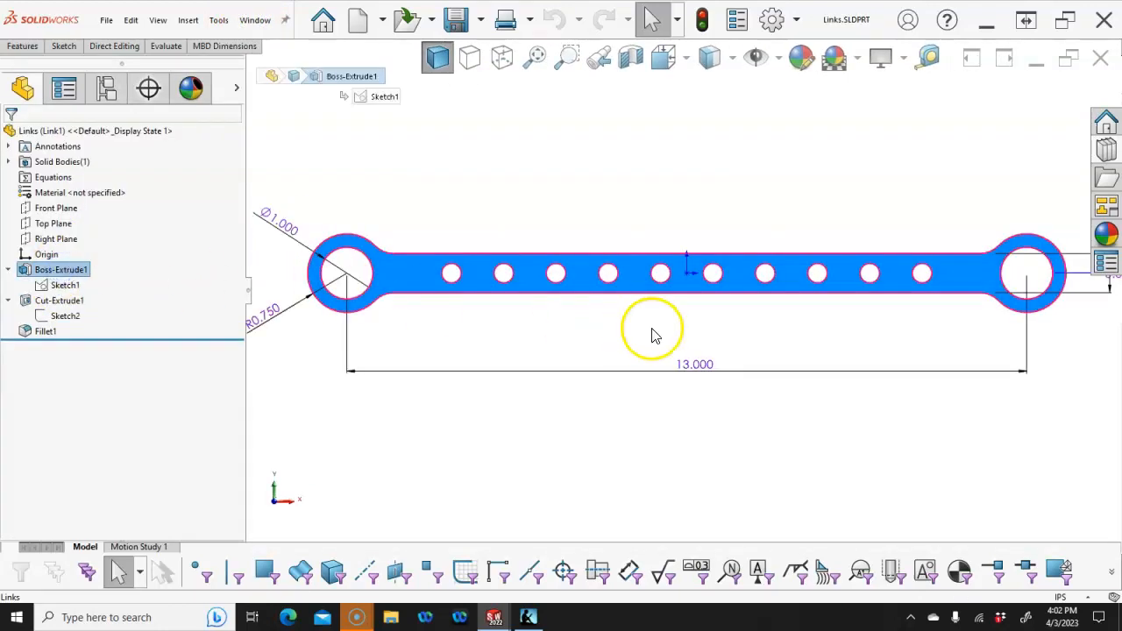
pyautogui.click(699, 364)
pyautogui.doubleClick(699, 365)
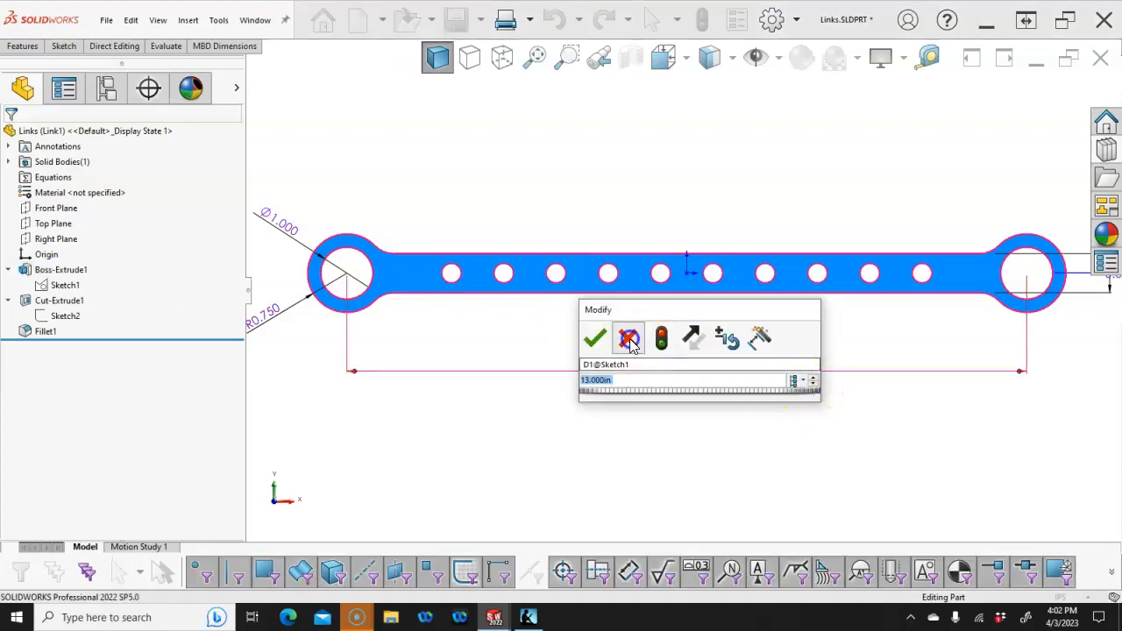
pyautogui.click(475, 186)
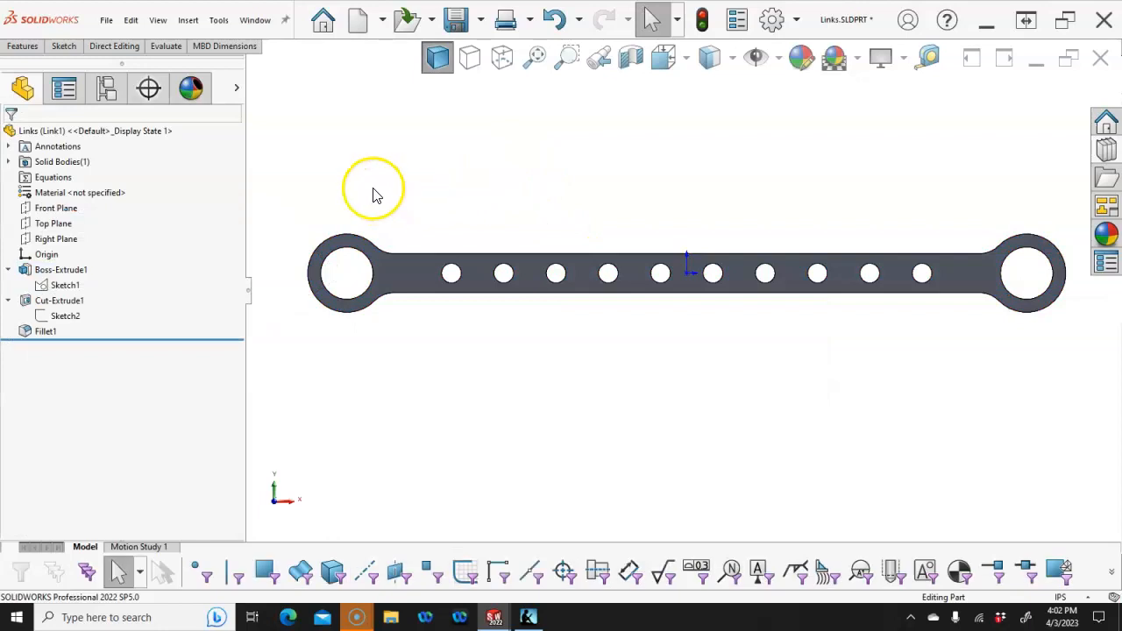
pyautogui.click(107, 91)
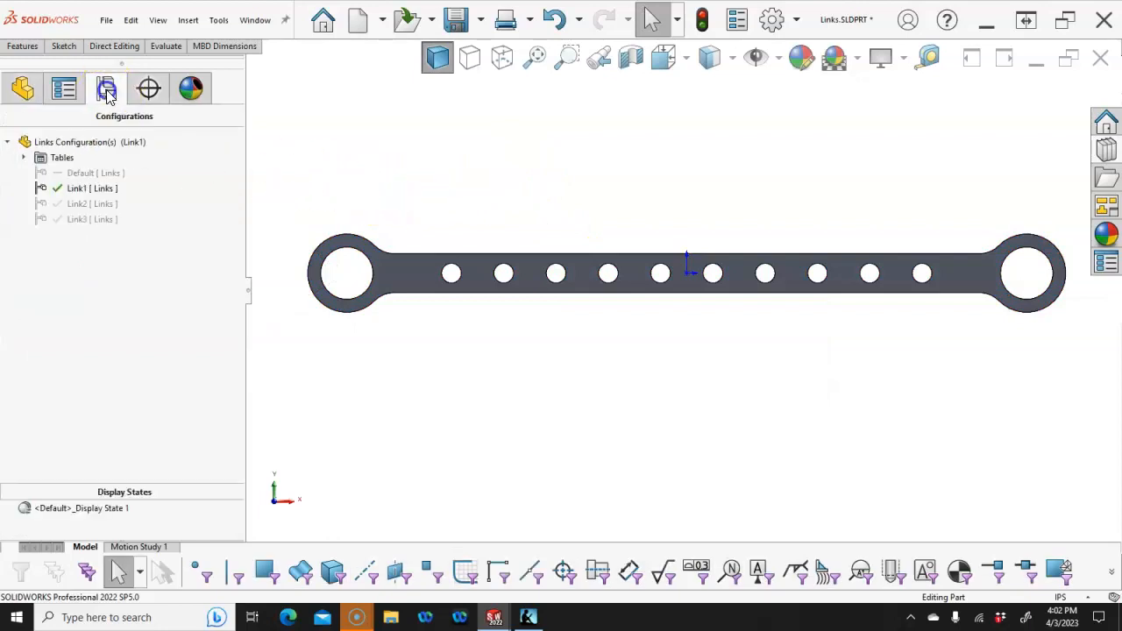
pyautogui.click(24, 88)
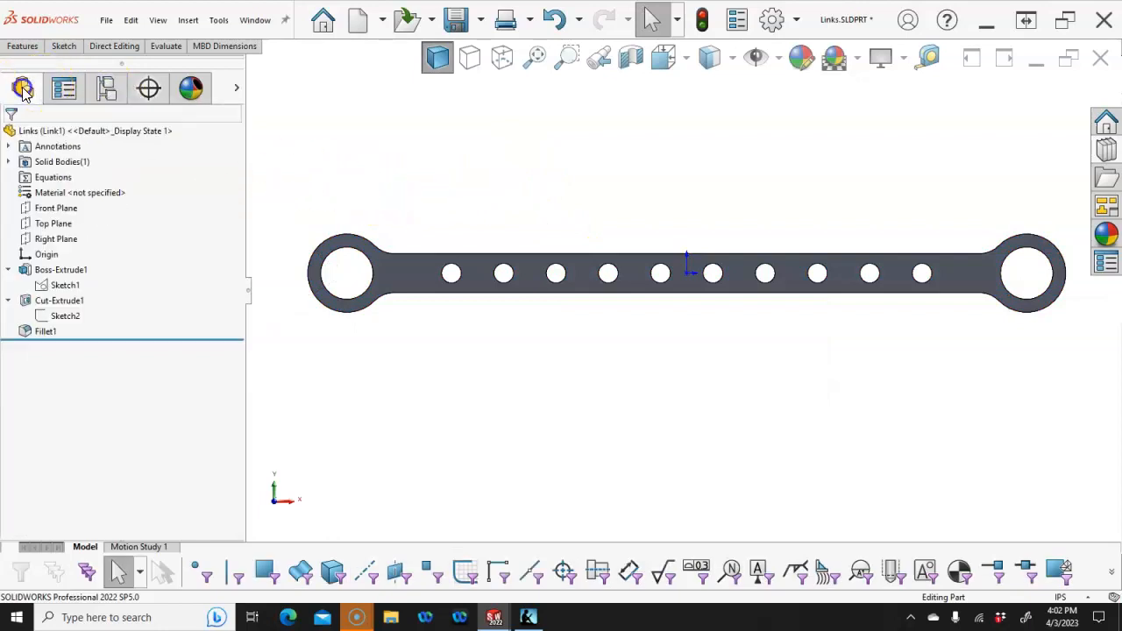
# Set the center-to-center length in Boss-Extrude1's Sketch1 to 12 in for the active Link1 configuration only.
pyautogui.click(64, 285)
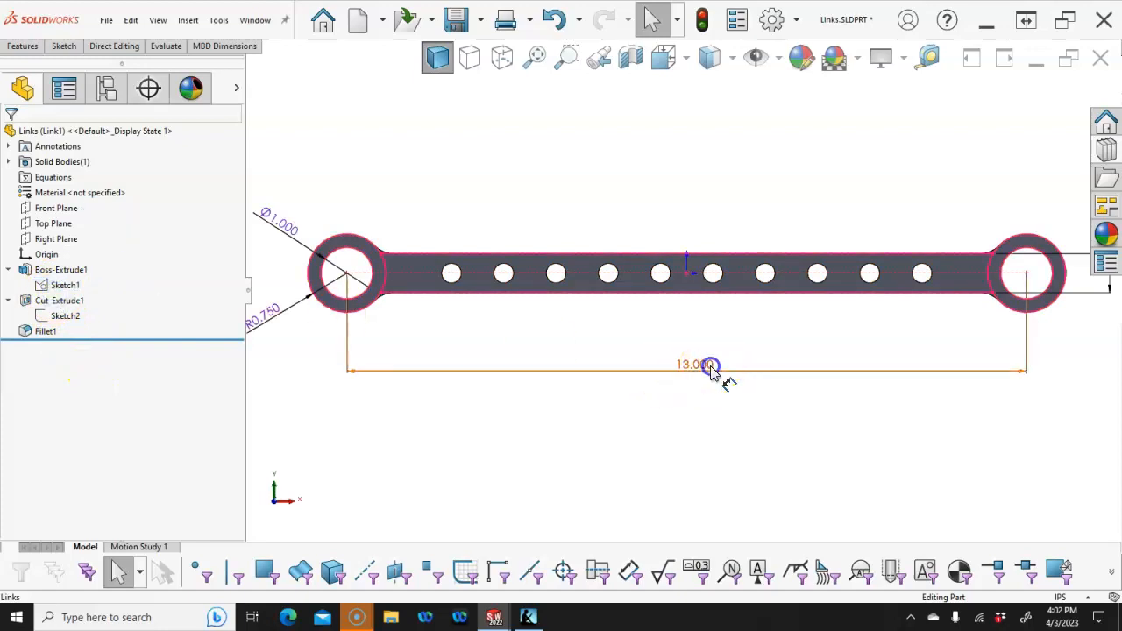
pyautogui.doubleClick(709, 366)
pyautogui.click(806, 382)
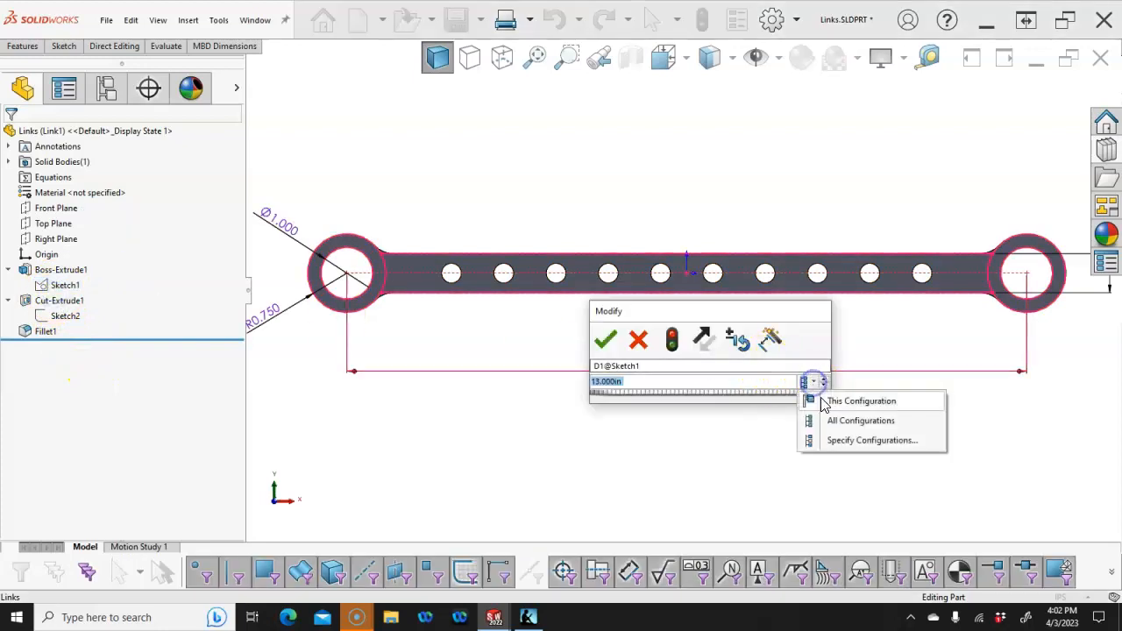
pyautogui.click(841, 403)
pyautogui.write('12')
pyautogui.click(605, 338)
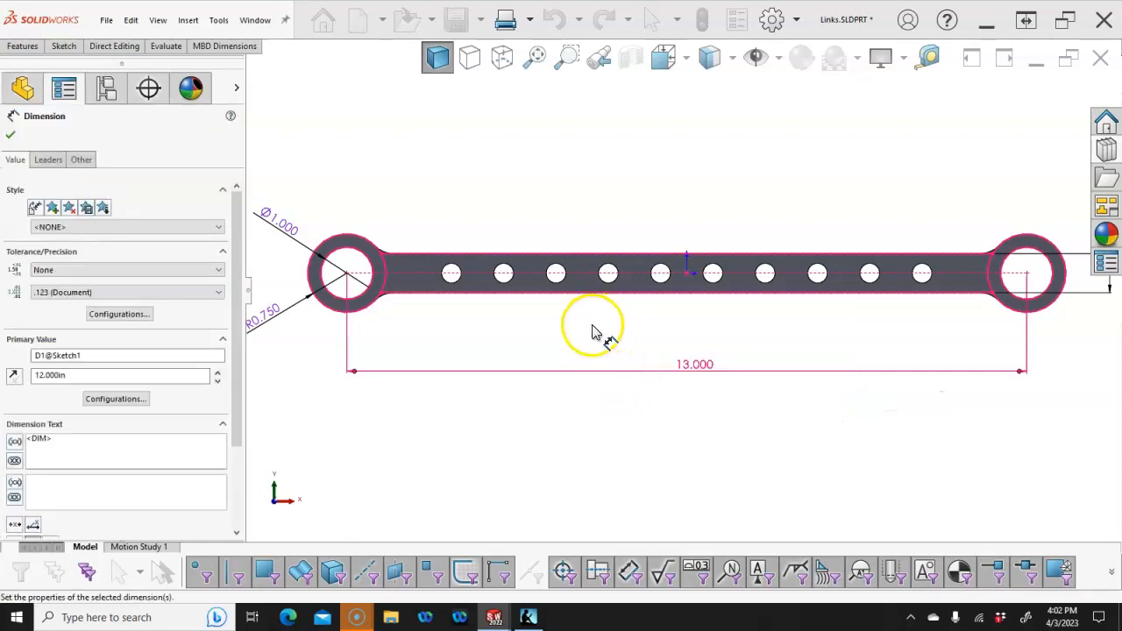
pyautogui.click(11, 137)
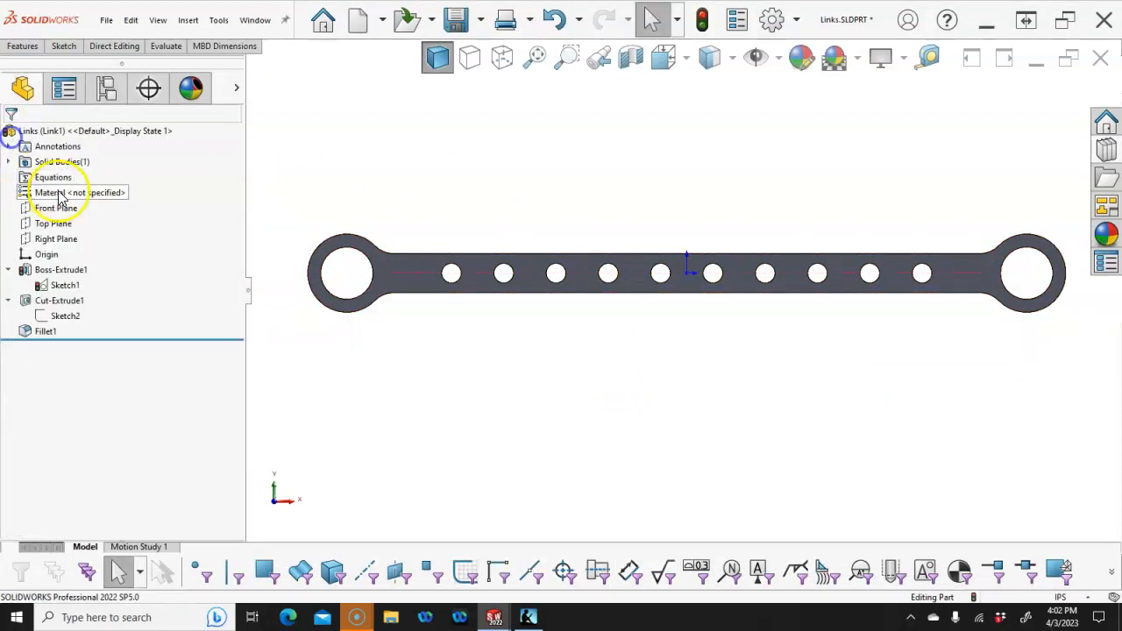
# Activate the part's Link2 configuration and check the center-to-center dimension of Boss-Extrude1.
pyautogui.click(106, 87)
pyautogui.doubleClick(73, 204)
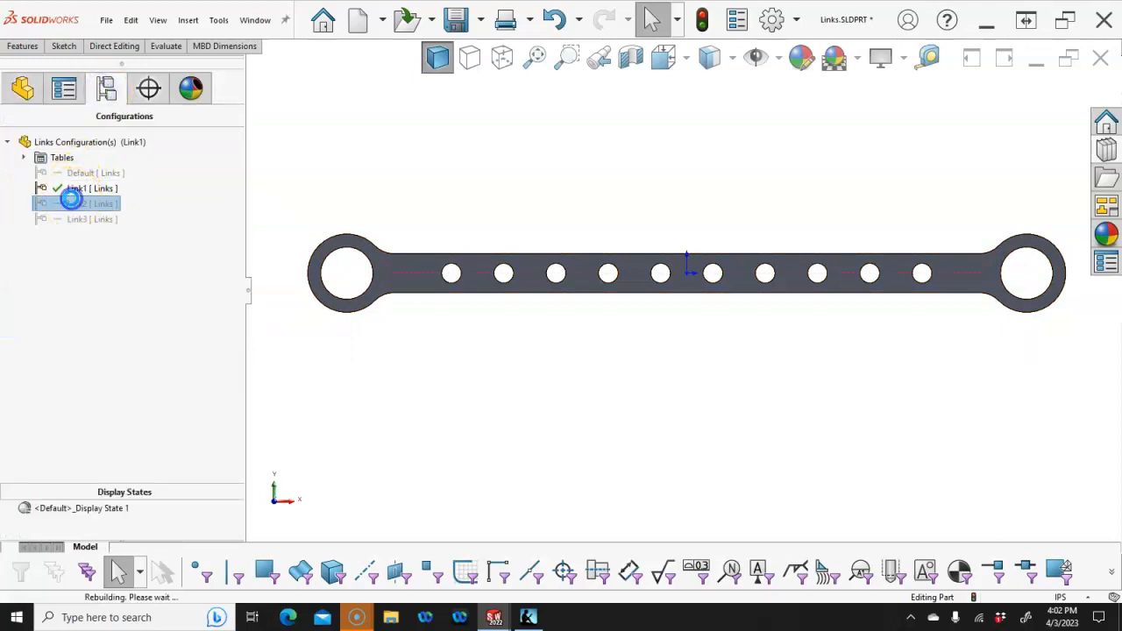
pyautogui.click(12, 91)
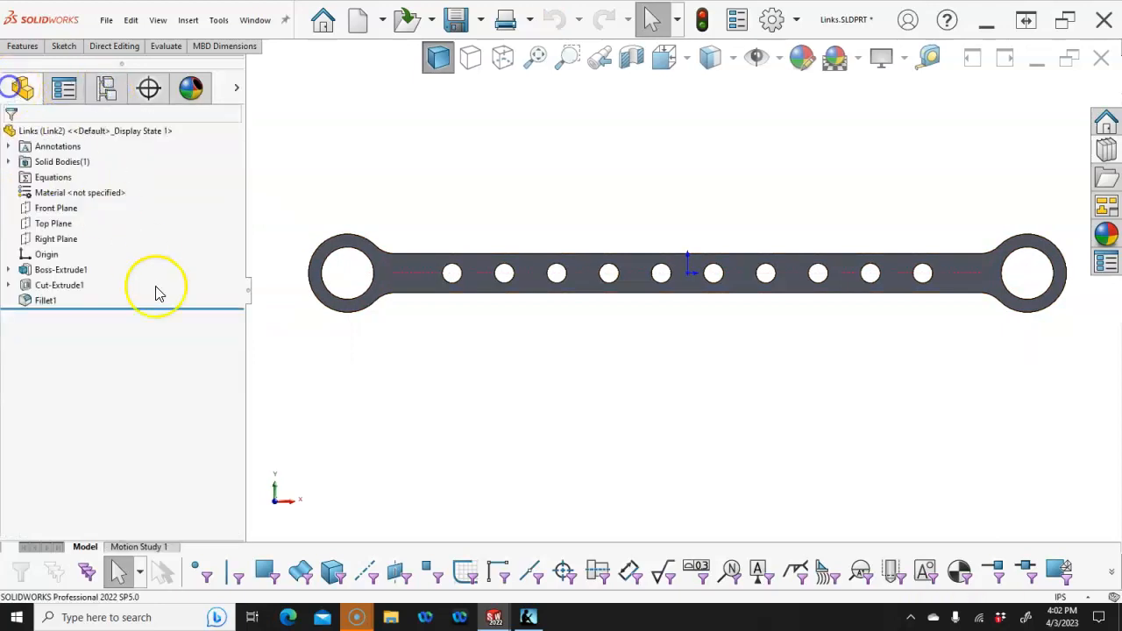
pyautogui.click(67, 281)
pyautogui.click(56, 269)
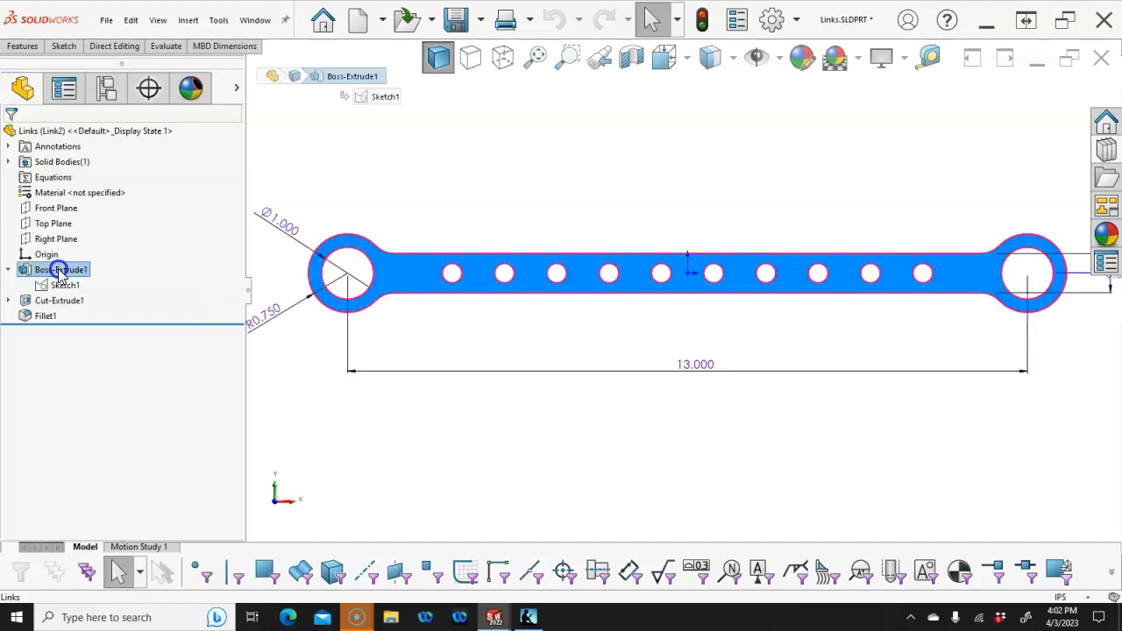
# Set Boss-Extrude1's center-to-center length to 14 in within the part's Link3 configuration, and rebuild and save the part.
pyautogui.click(106, 88)
pyautogui.doubleClick(85, 220)
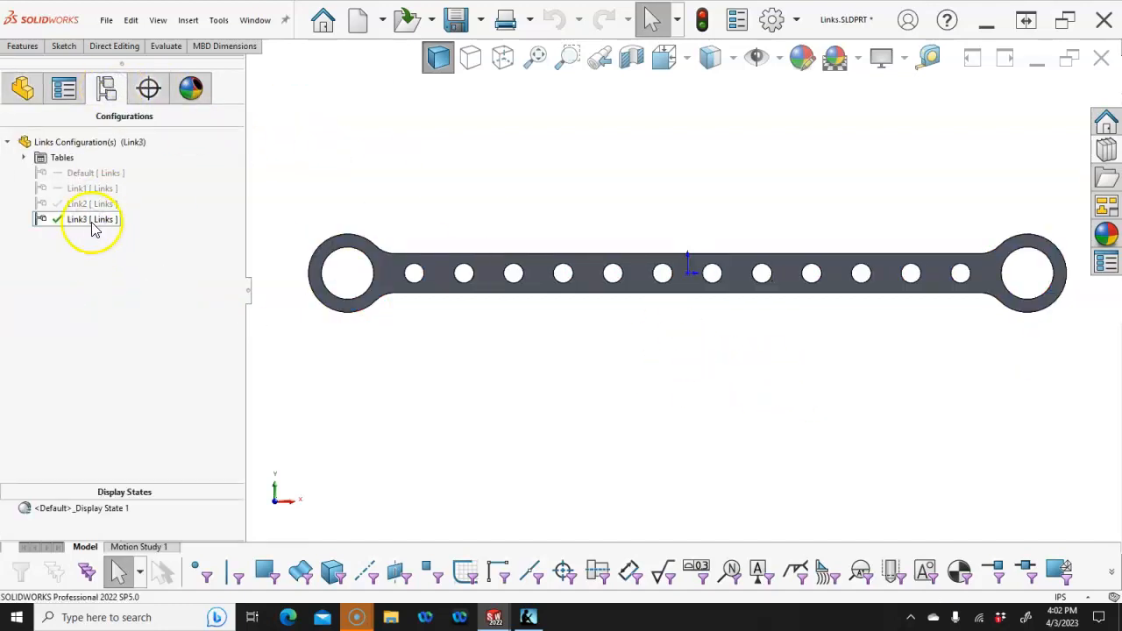
pyautogui.click(13, 89)
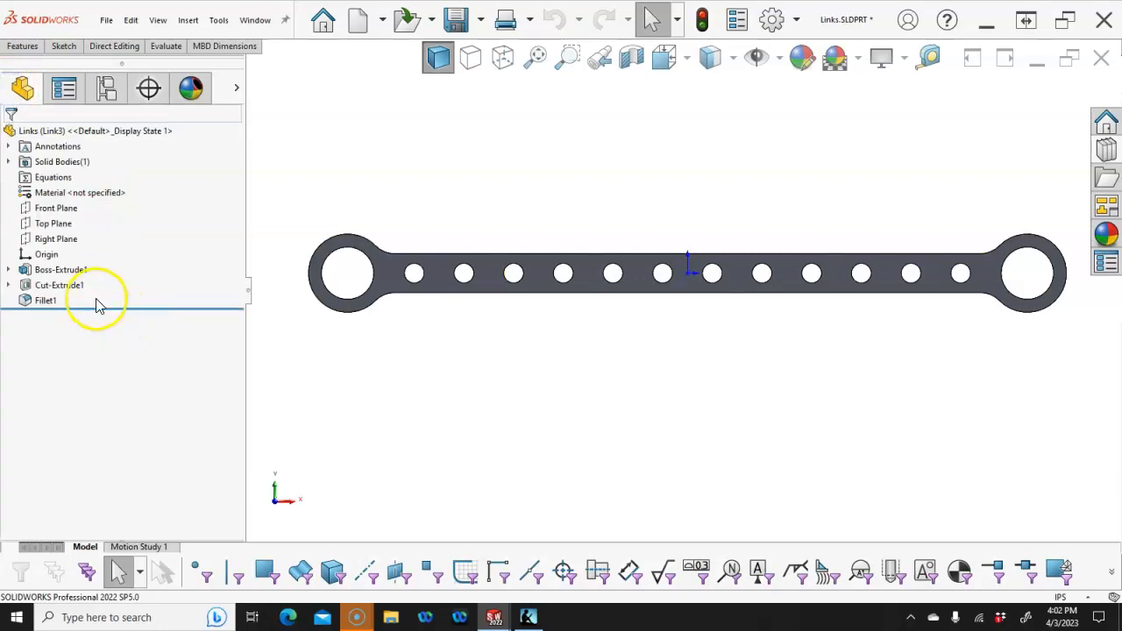
pyautogui.click(69, 270)
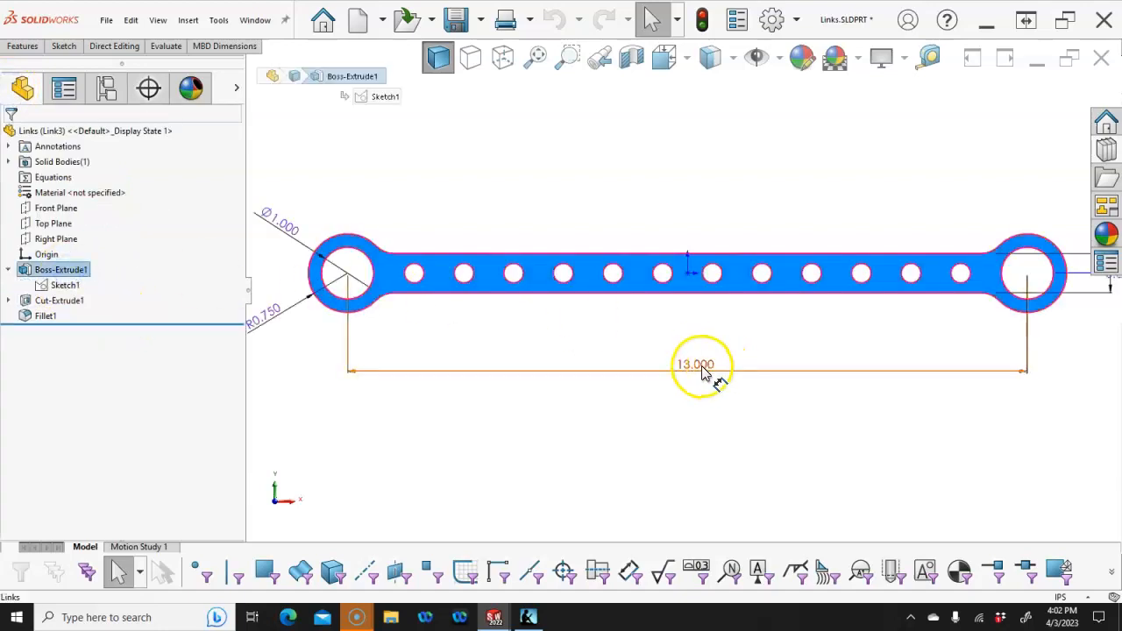
pyautogui.doubleClick(705, 367)
pyautogui.write('14')
pyautogui.press('Return')
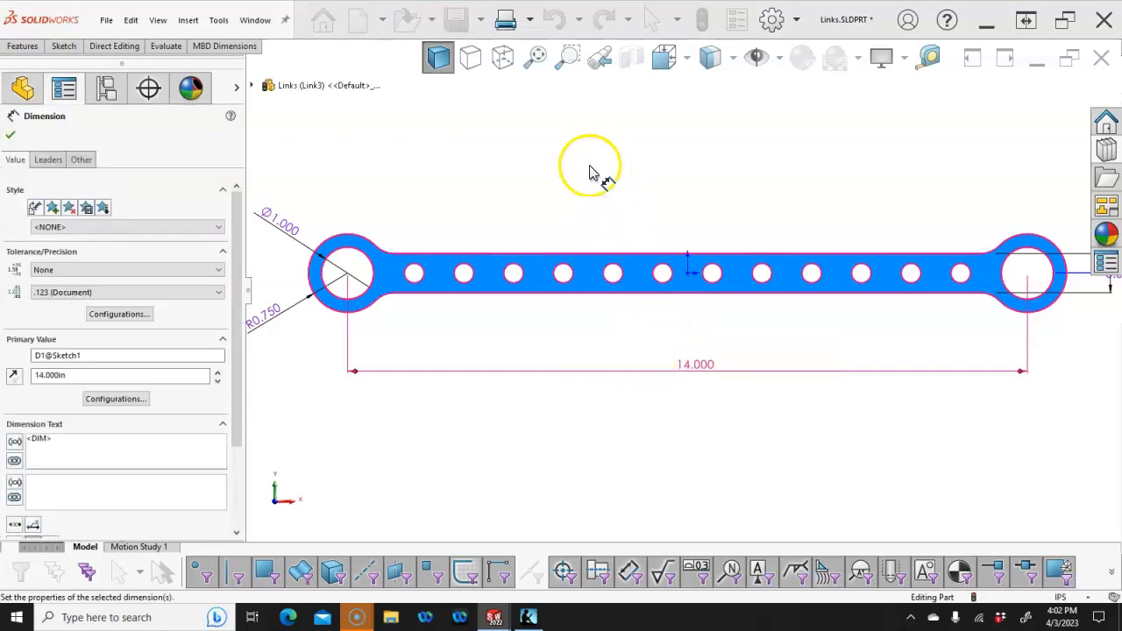
pyautogui.click(701, 19)
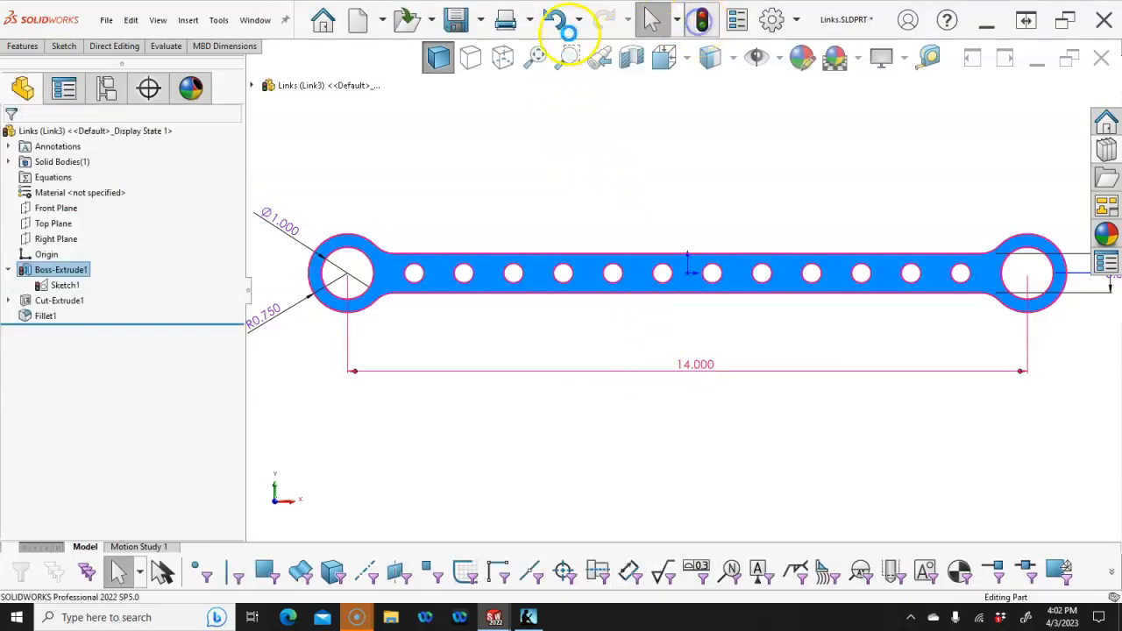
pyautogui.click(456, 21)
# Switch to the links sa assembly and review its Link2 and Link3 configurations.
pyautogui.click(255, 19)
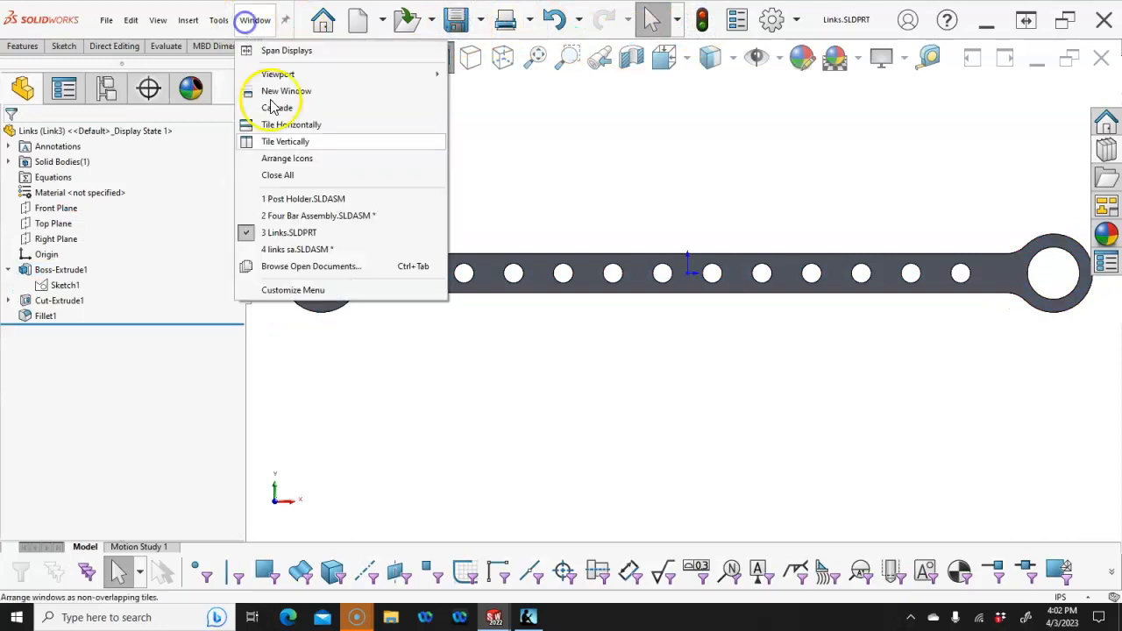
pyautogui.click(298, 249)
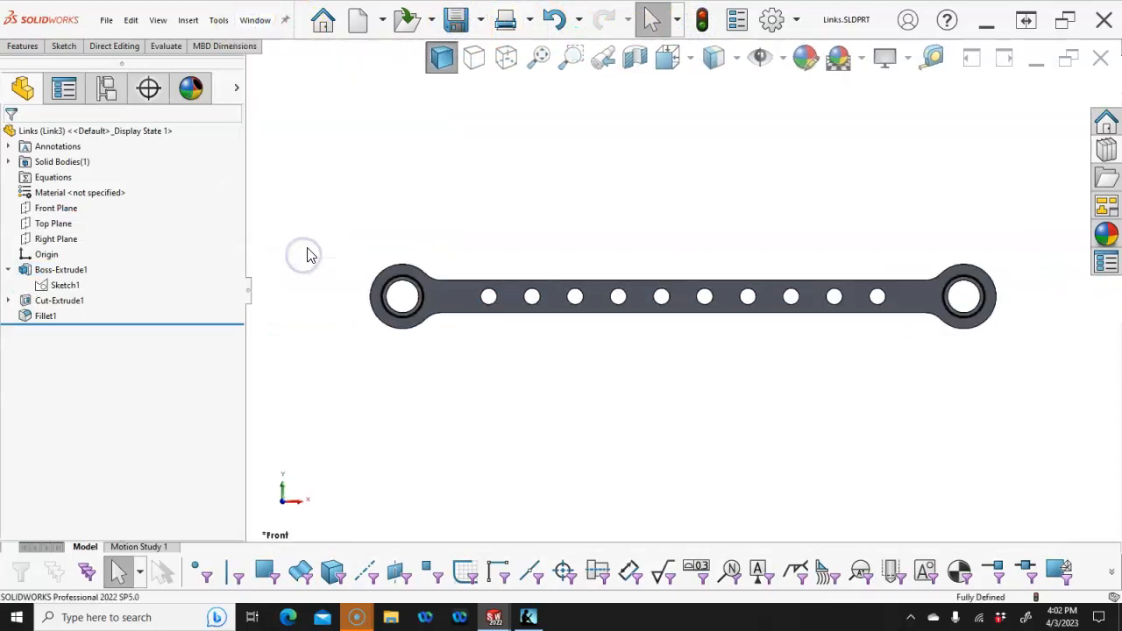
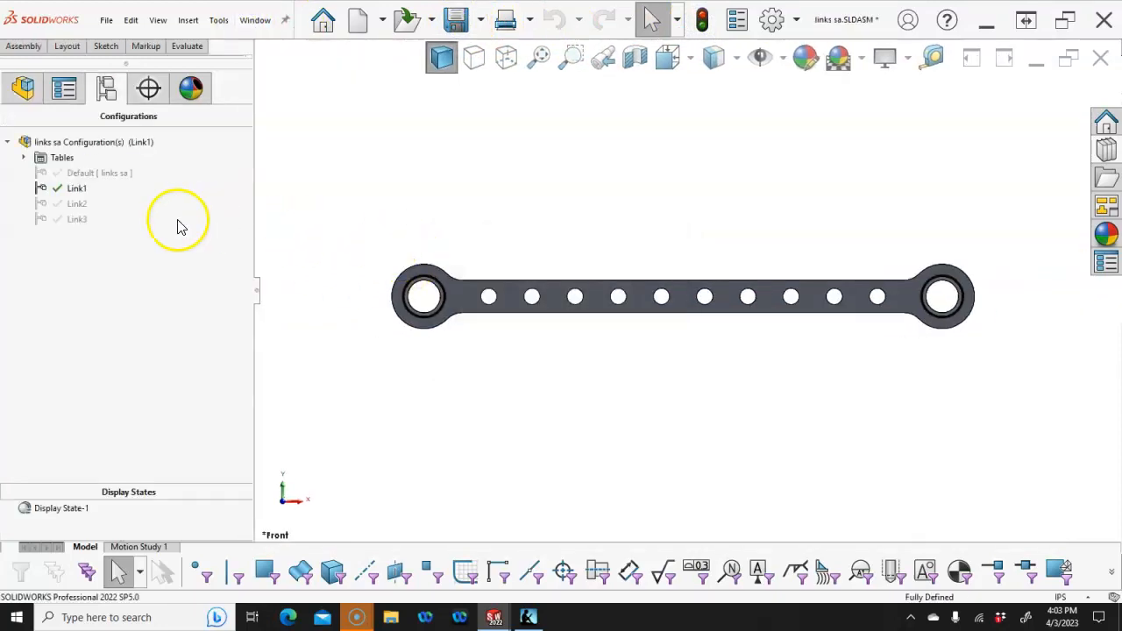
pyautogui.doubleClick(58, 204)
pyautogui.doubleClick(73, 219)
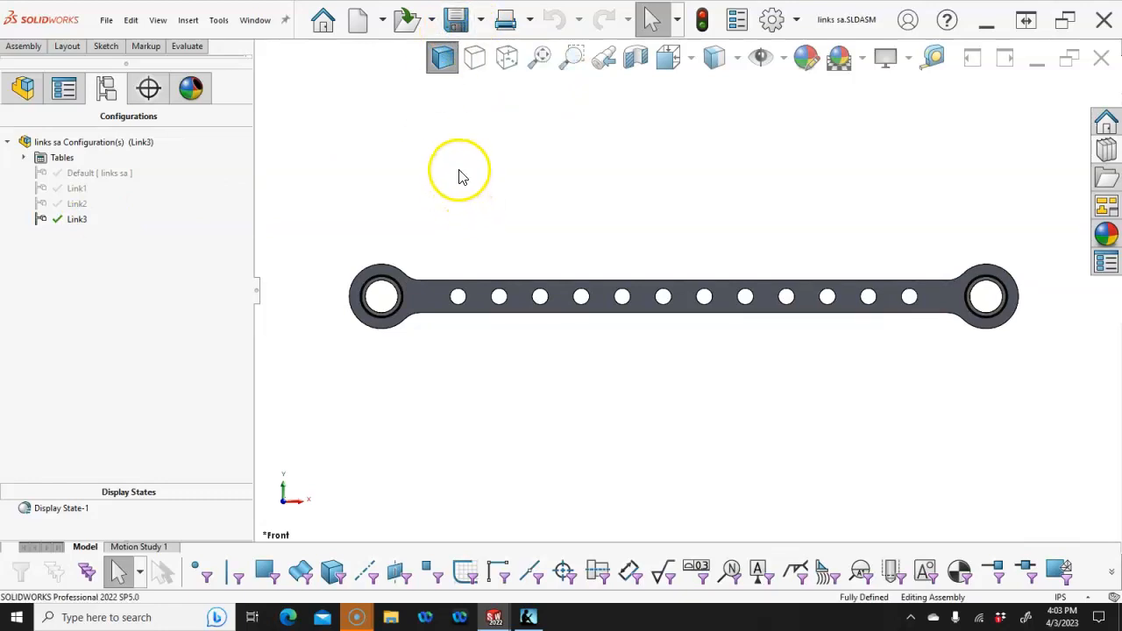
pyautogui.moveTo(489, 177); pyautogui.dragTo(491, 117, button='middle')
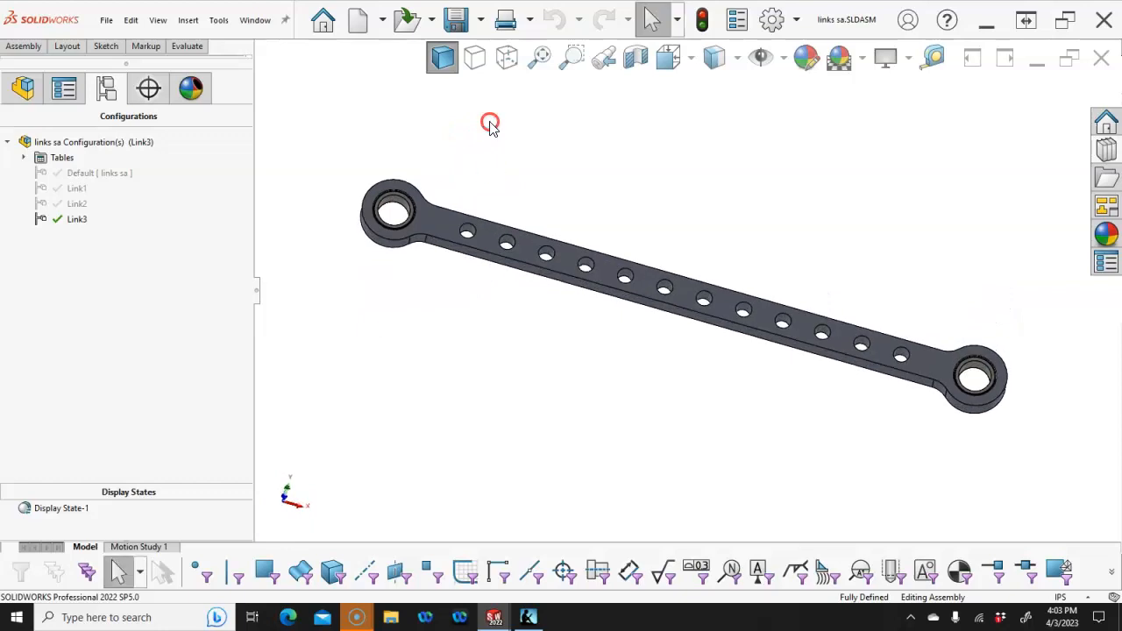
pyautogui.moveTo(558, 269); pyautogui.dragTo(676, 283, button='middle')
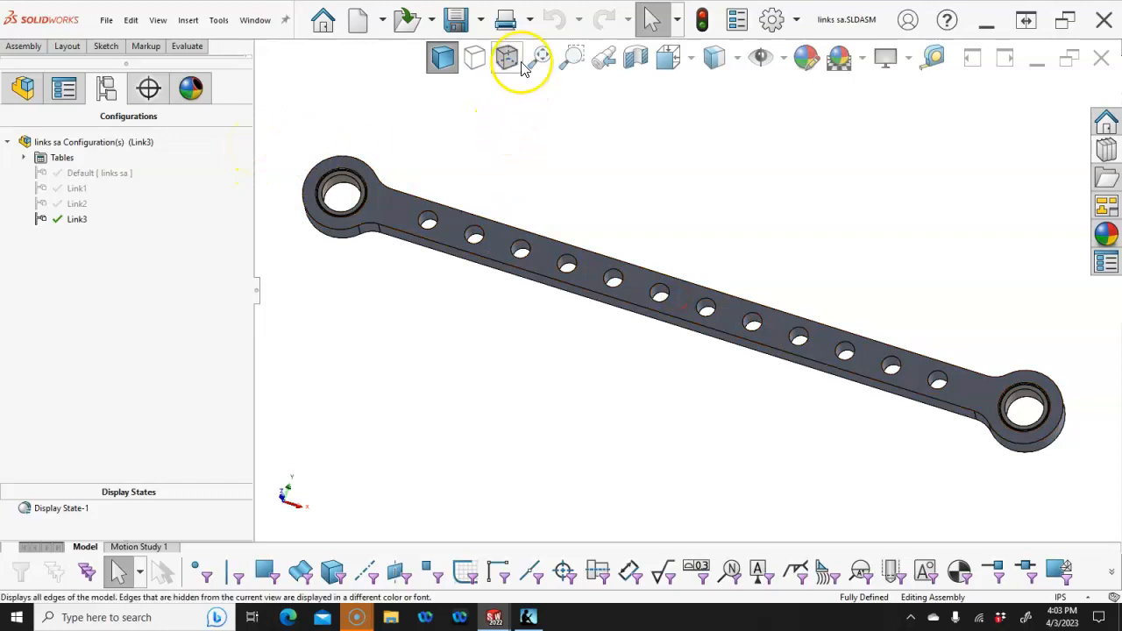
# Close the links sa assembly and the Links part to return to the Four Bar Assembly.
pyautogui.click(1102, 61)
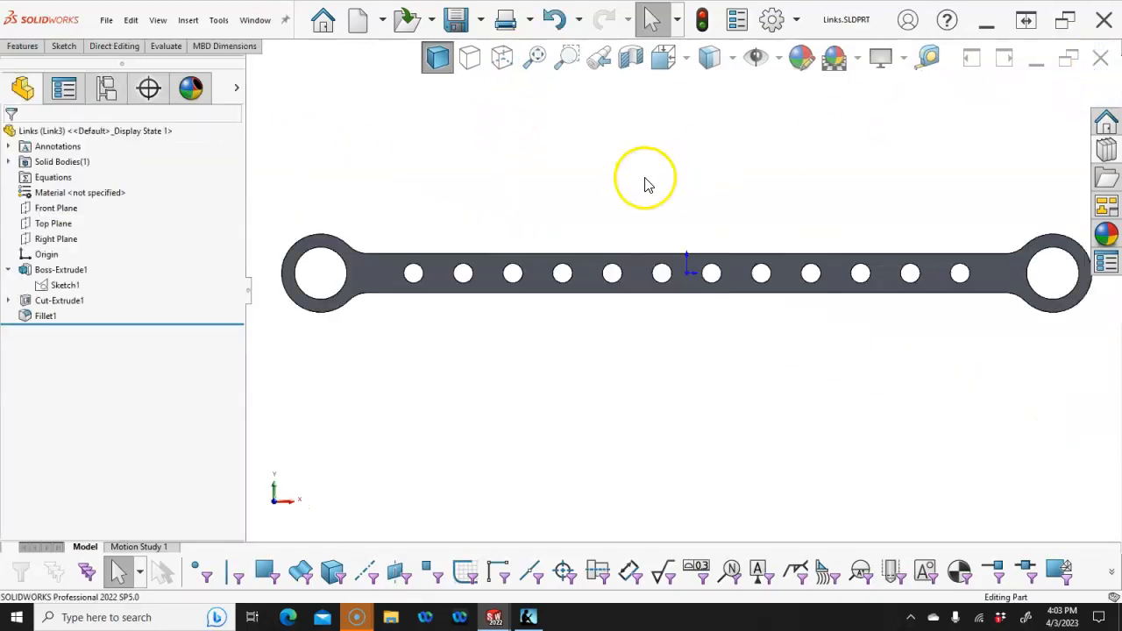
pyautogui.click(1101, 61)
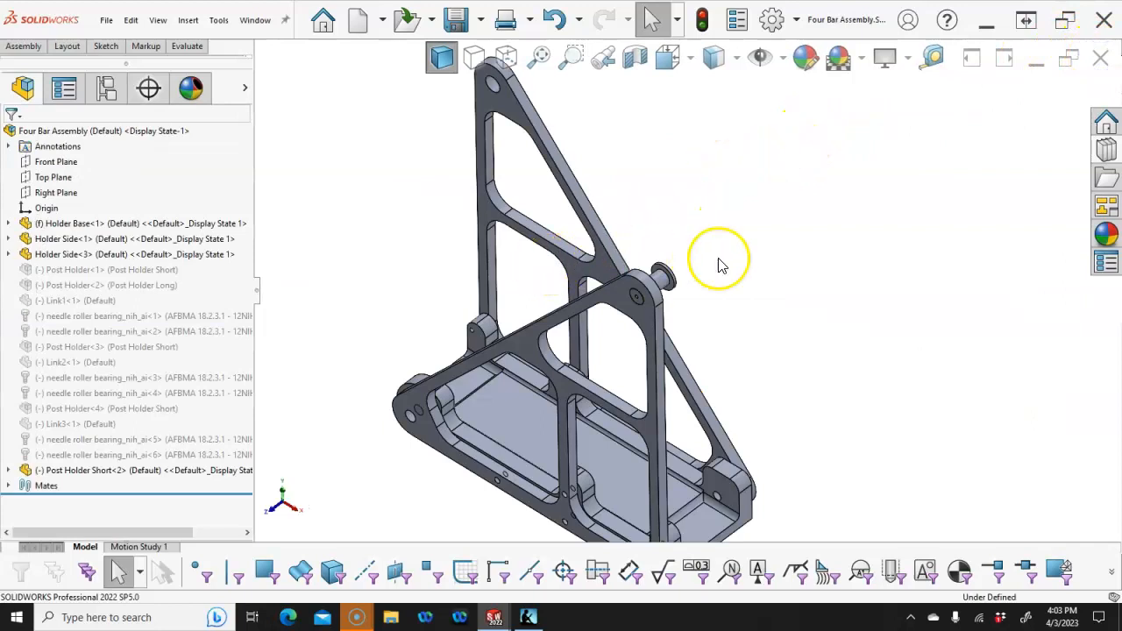
# Delete the Post Holder Short component and its dependent mates from the Four Bar Assembly.
pyautogui.rightClick(112, 478)
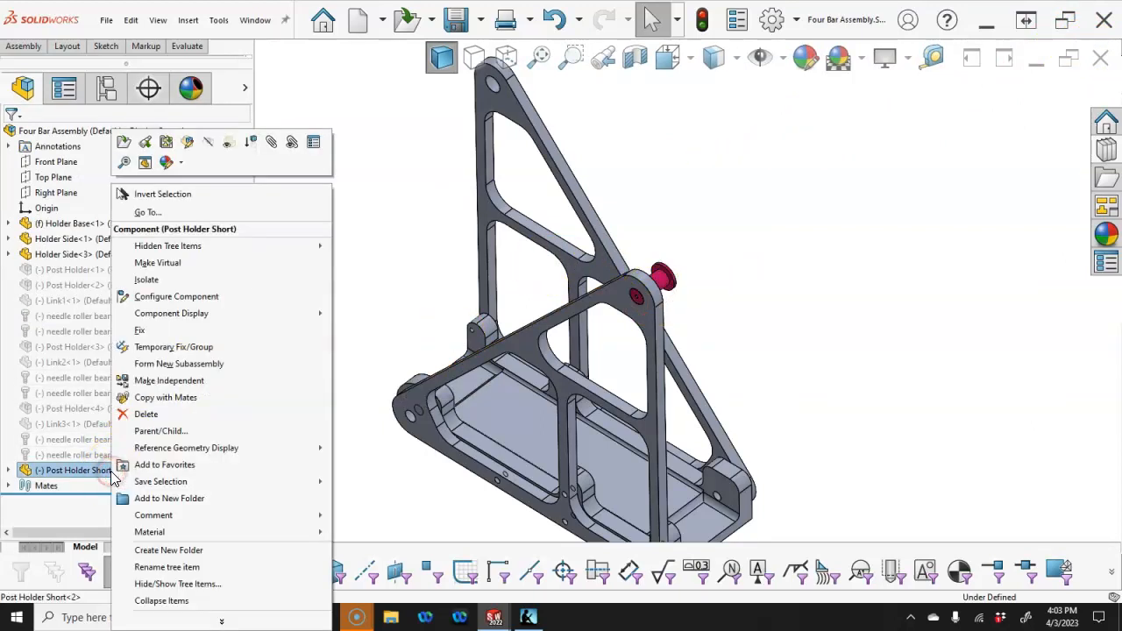
pyautogui.click(146, 414)
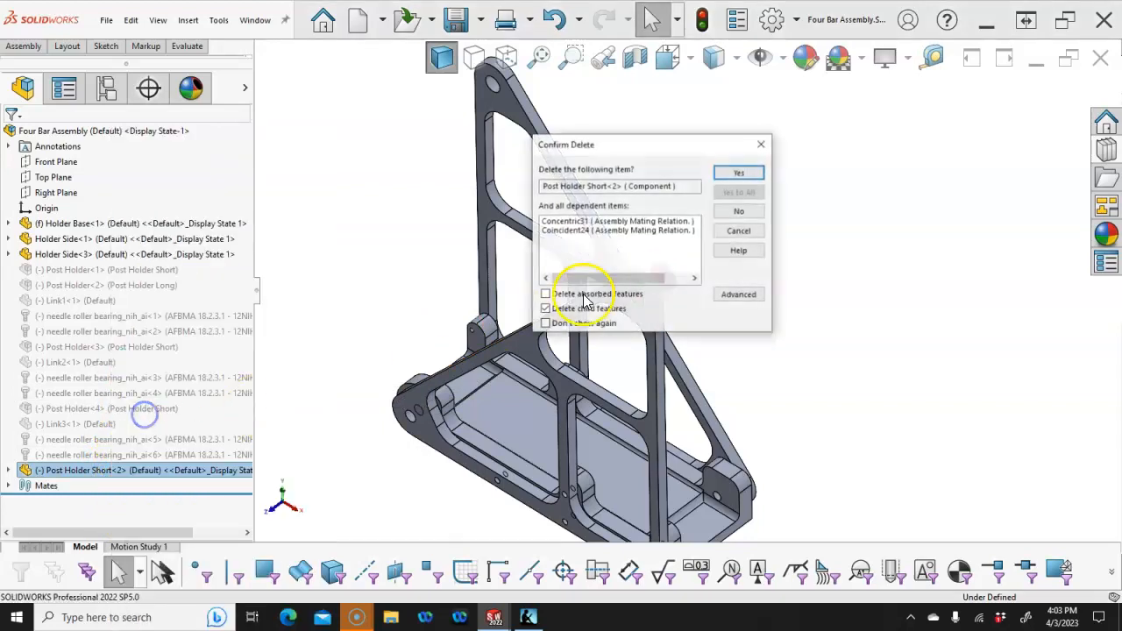
pyautogui.click(734, 175)
pyautogui.click(353, 216)
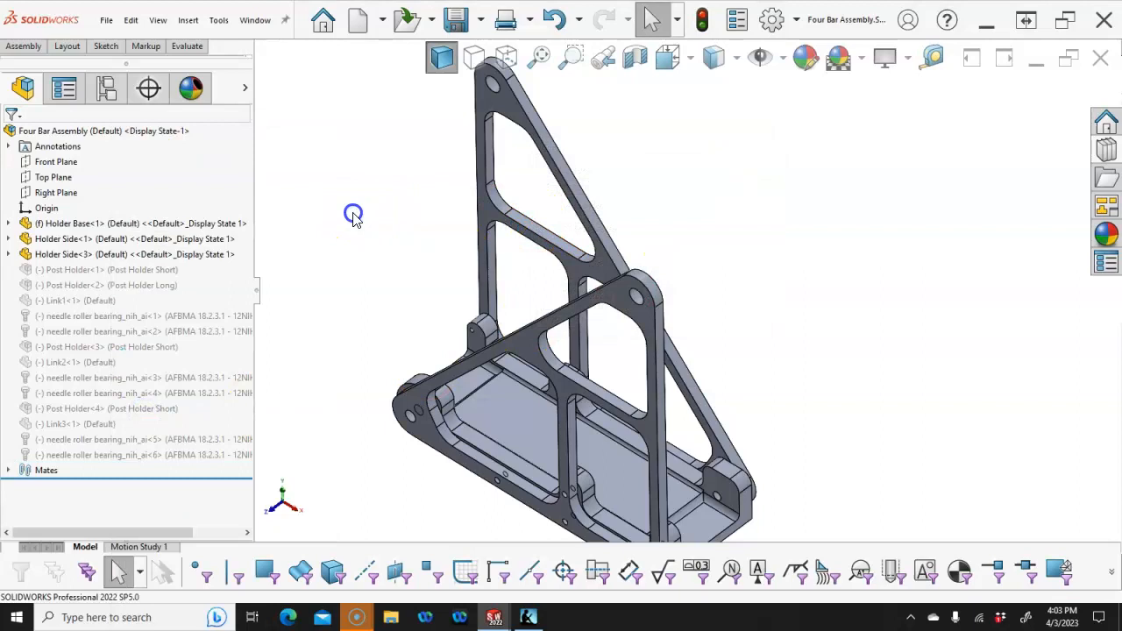
# Select all suppressed components from Post Holder<1> through the sixth needle roller bearing in the Four Bar Assembly.
pyautogui.click(97, 270)
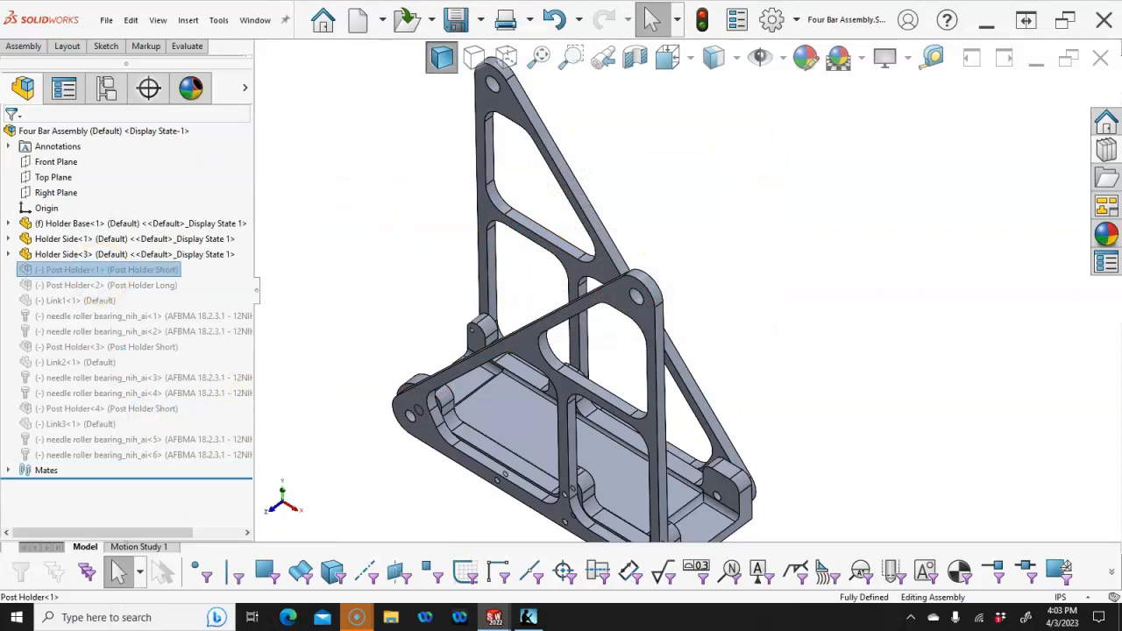
pyautogui.keyDown('shift'); pyautogui.click(103, 453); pyautogui.keyUp('shift')
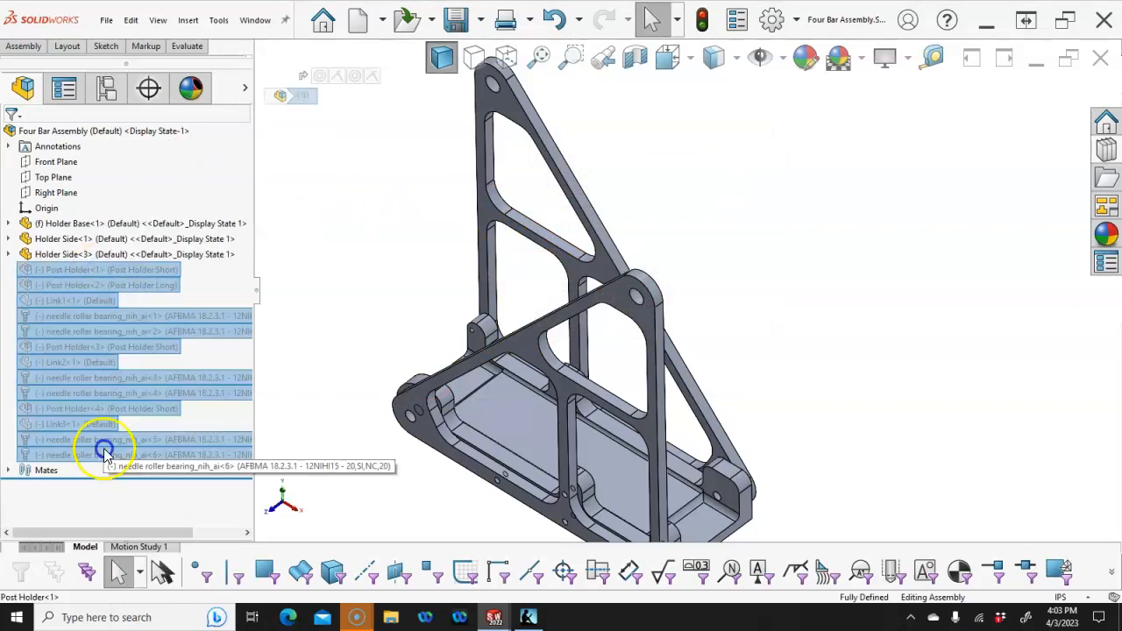
# Group the selected suppressed post holders, links and needle roller bearings into a new folder named "first attempt".
pyautogui.rightClick(104, 452)
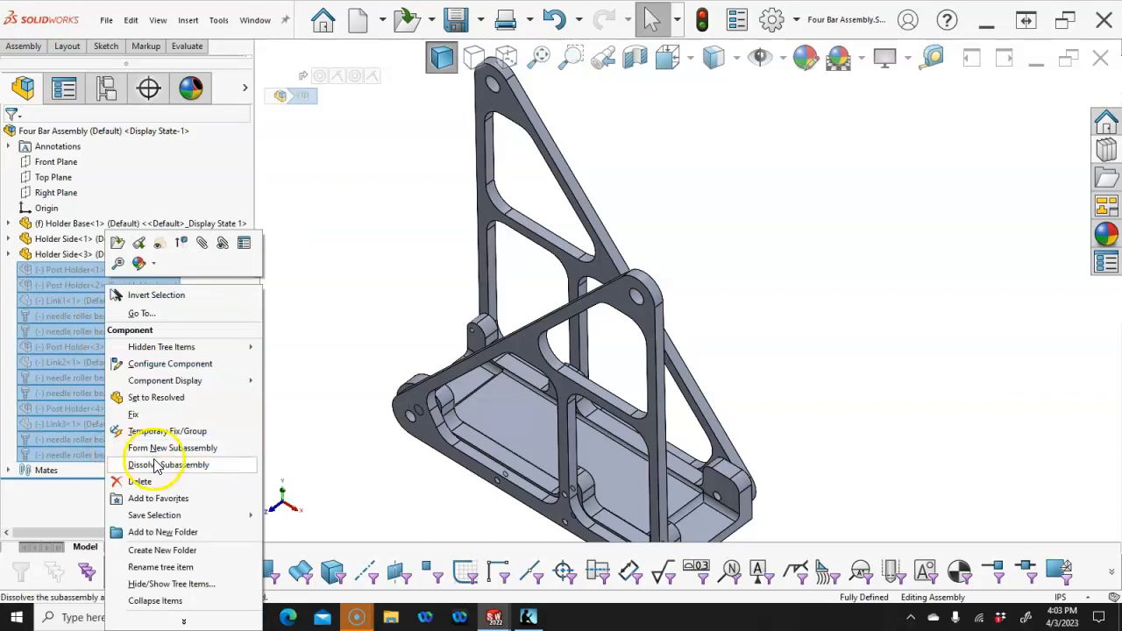
pyautogui.click(161, 532)
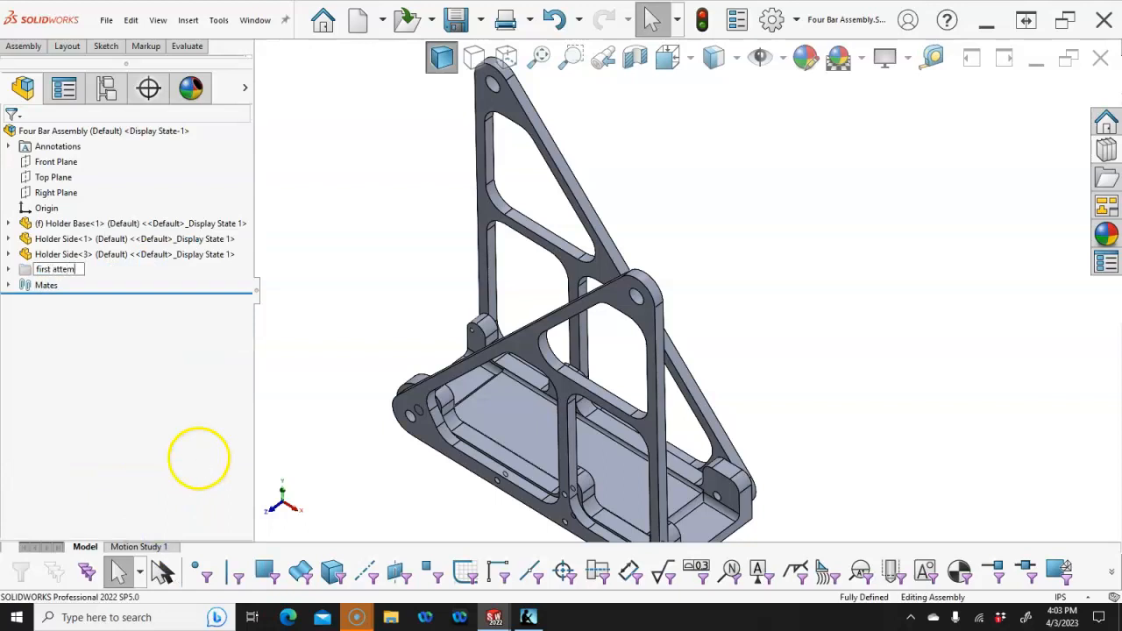
pyautogui.press('Return')
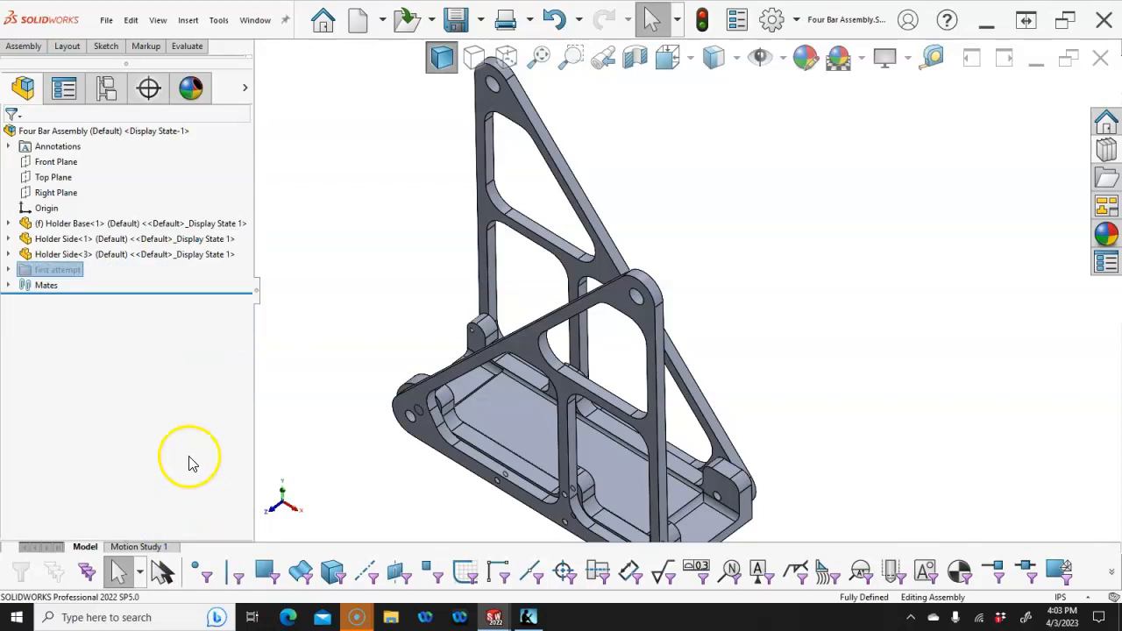
pyautogui.click(299, 270)
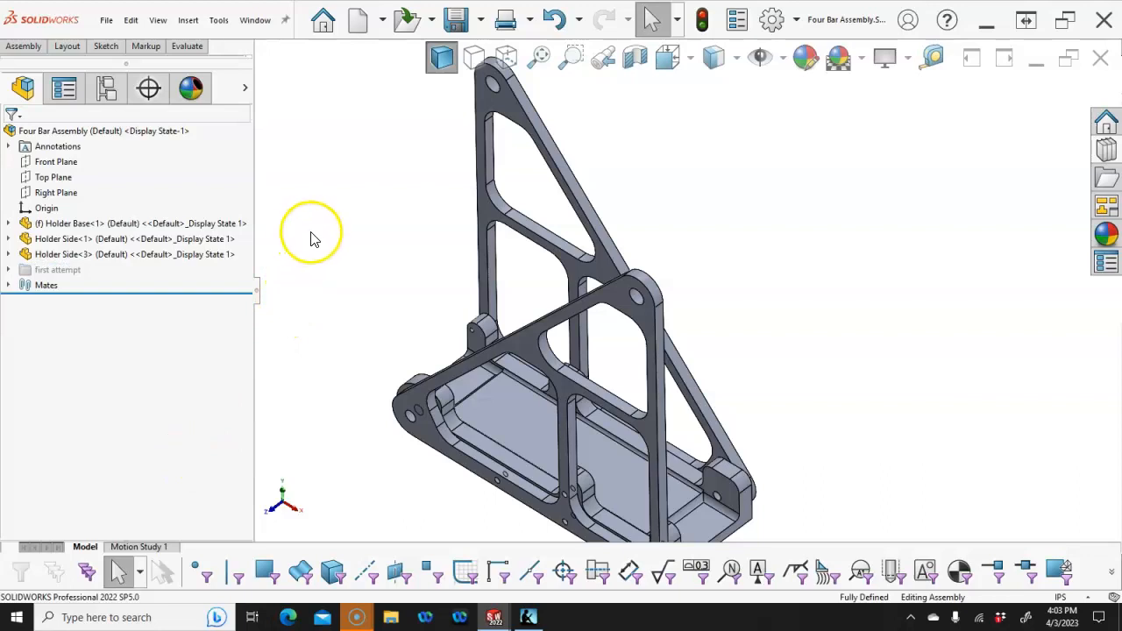
pyautogui.click(348, 186)
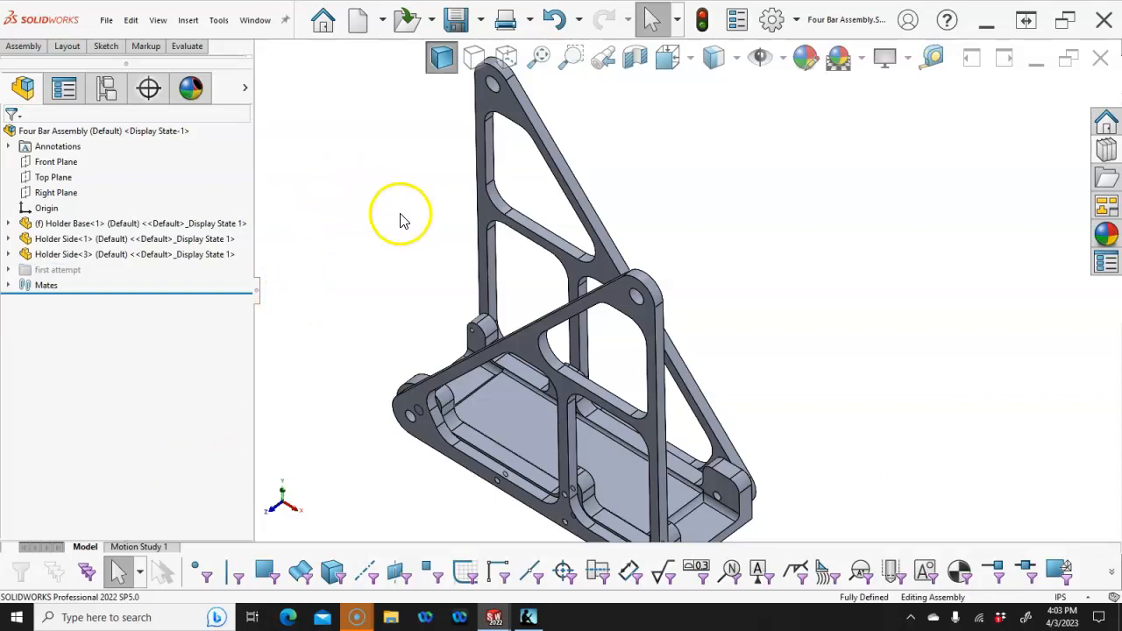
# Insert the Post Holder in its Post Holder Long configuration into the upper hole of the front Holder Side.
pyautogui.moveTo(400, 207); pyautogui.dragTo(377, 189, button='middle')
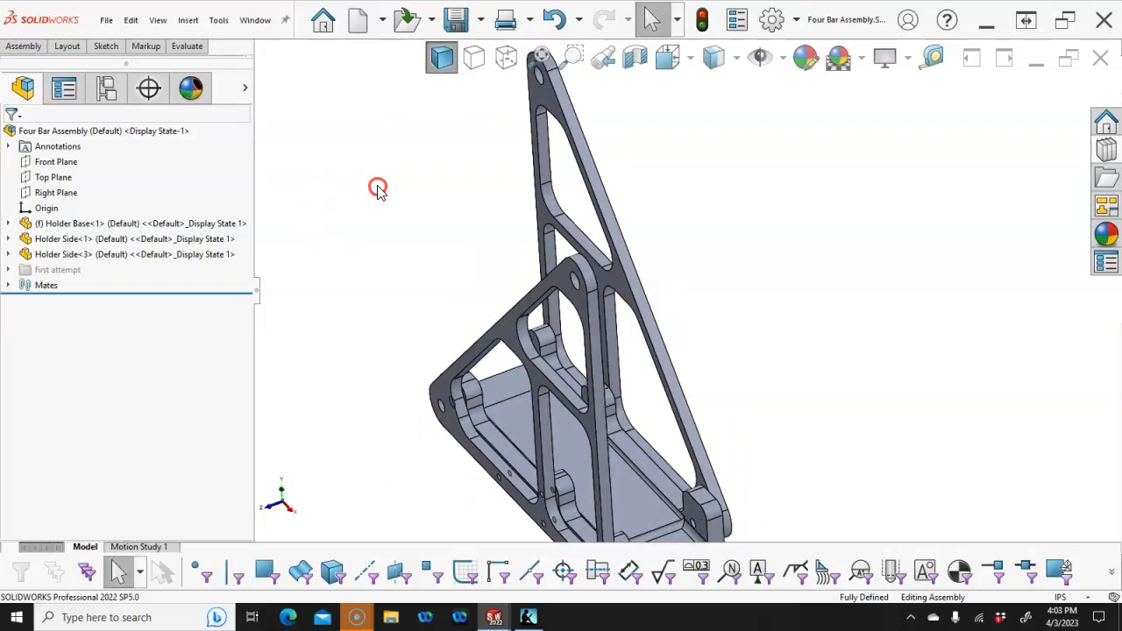
pyautogui.click(22, 46)
pyautogui.click(78, 77)
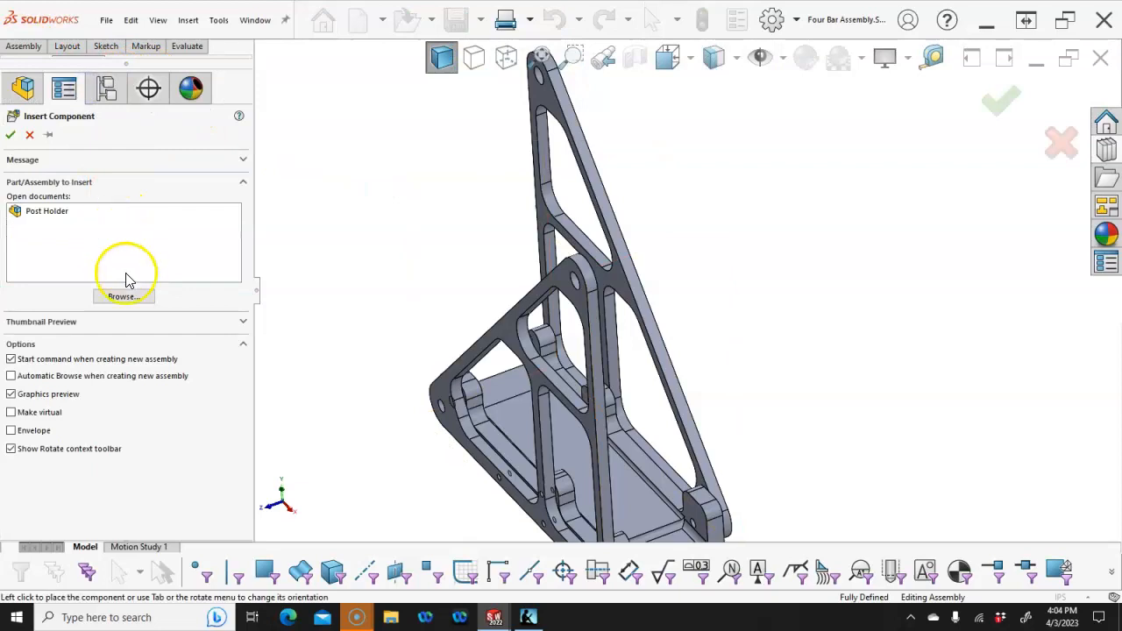
pyautogui.click(22, 211)
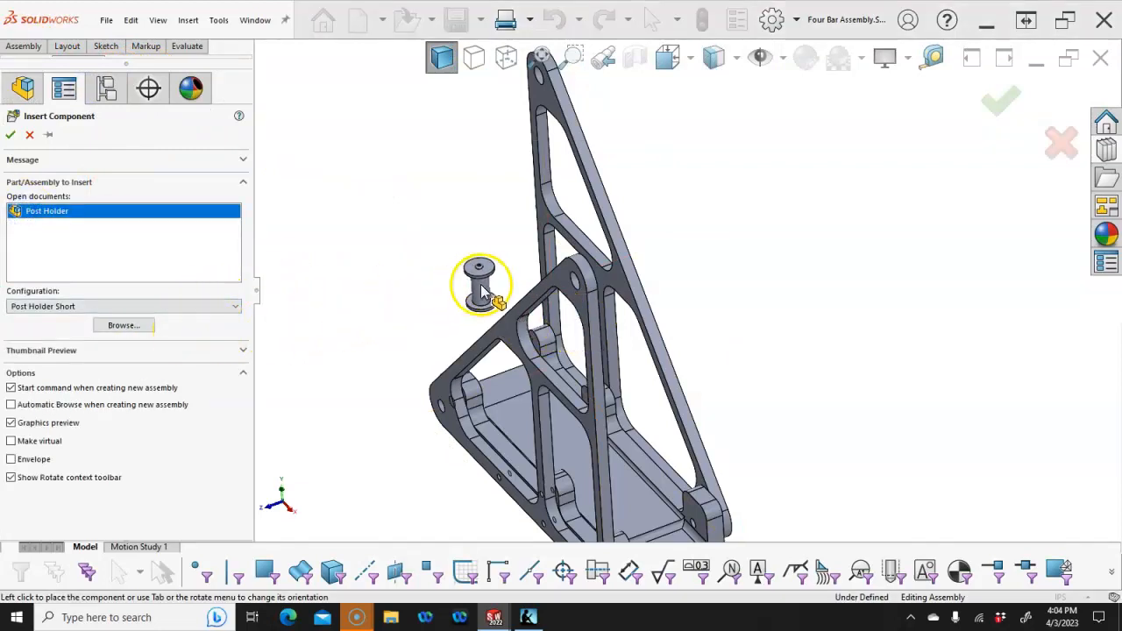
pyautogui.click(84, 306)
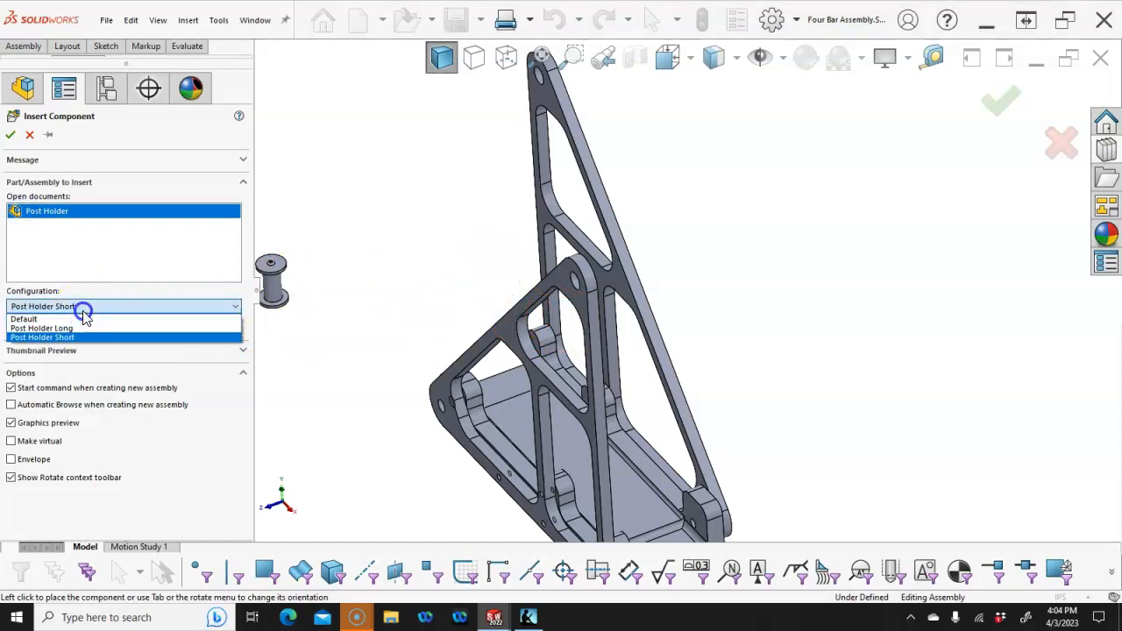
pyautogui.click(77, 327)
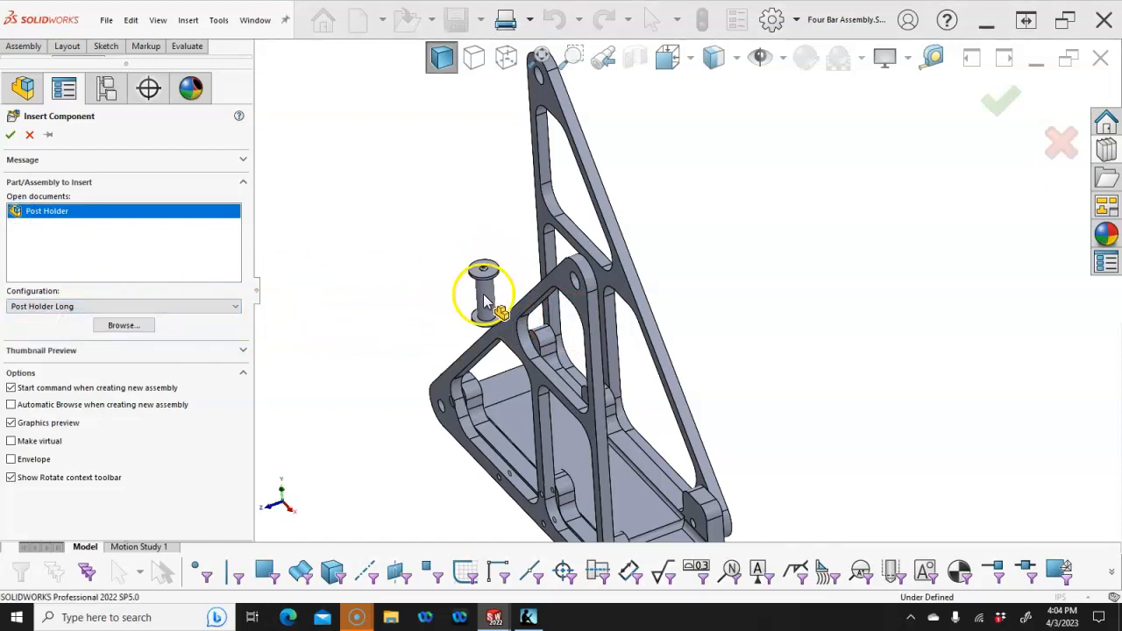
pyautogui.scroll(-5, 574, 293)
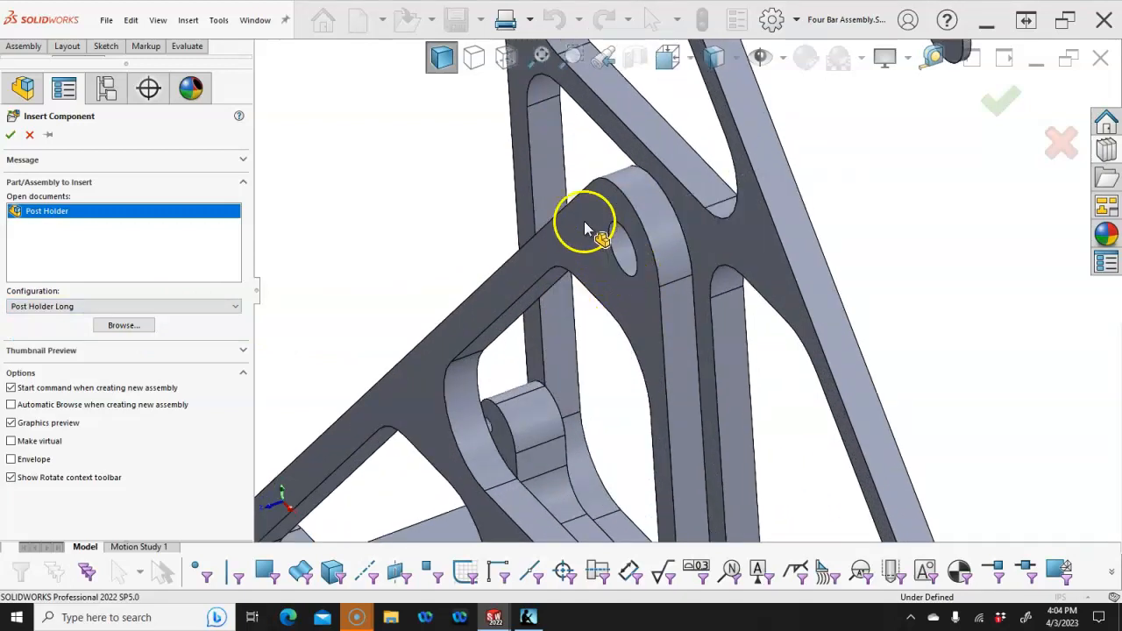
pyautogui.click(611, 262)
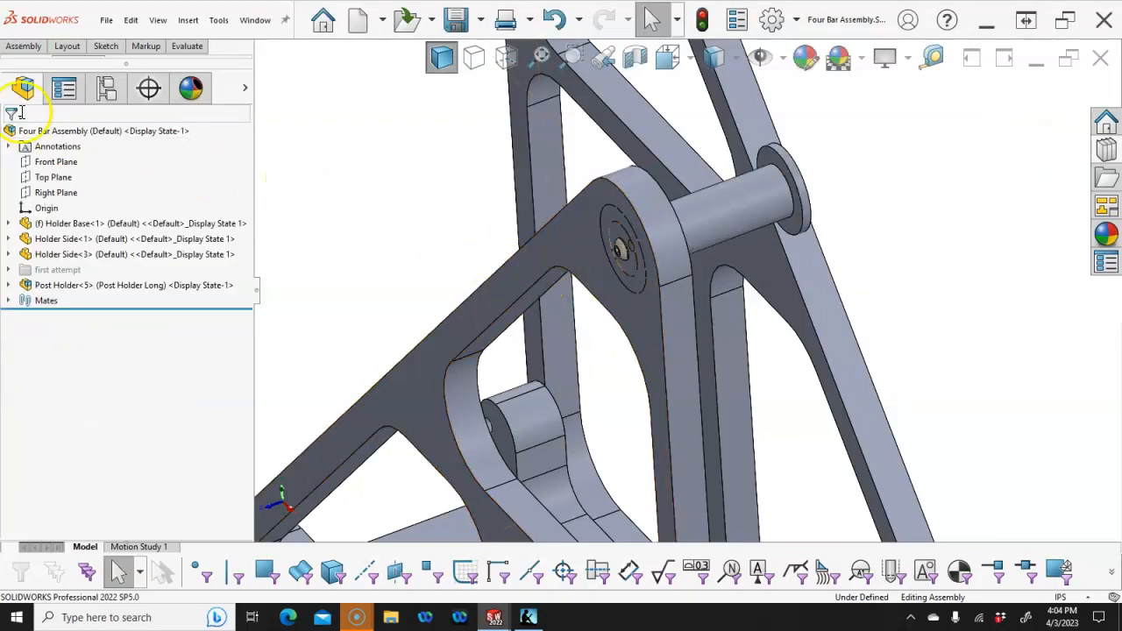
# Open the inserted post holder's coincident mate with Holder Side for editing.
pyautogui.click(9, 285)
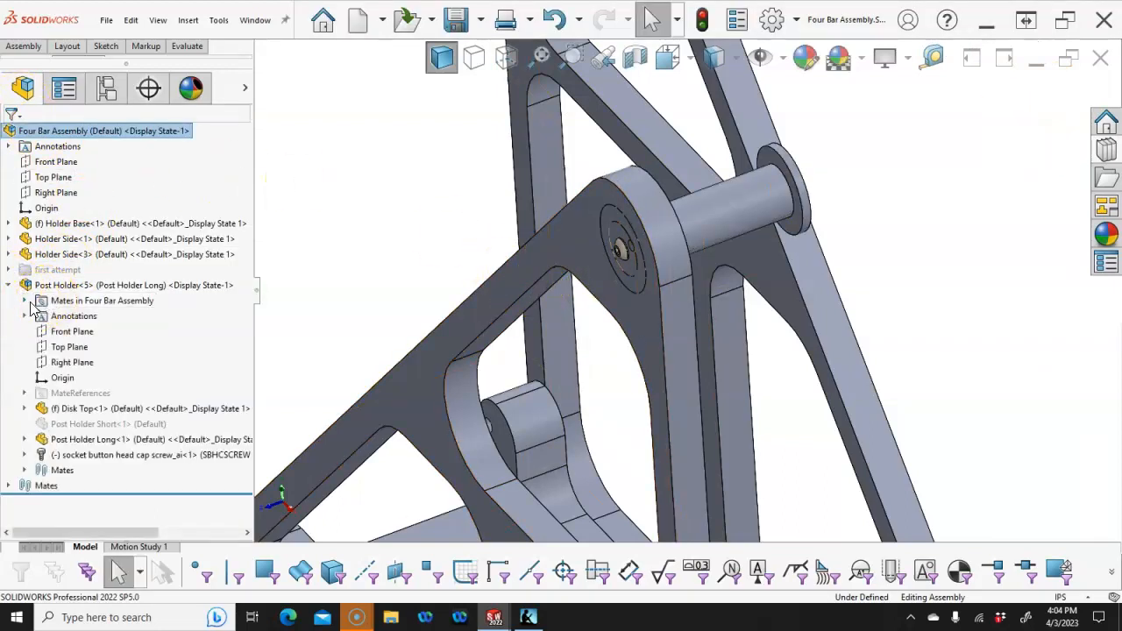
pyautogui.click(24, 301)
pyautogui.click(98, 316)
pyautogui.click(109, 331)
pyautogui.rightClick(111, 334)
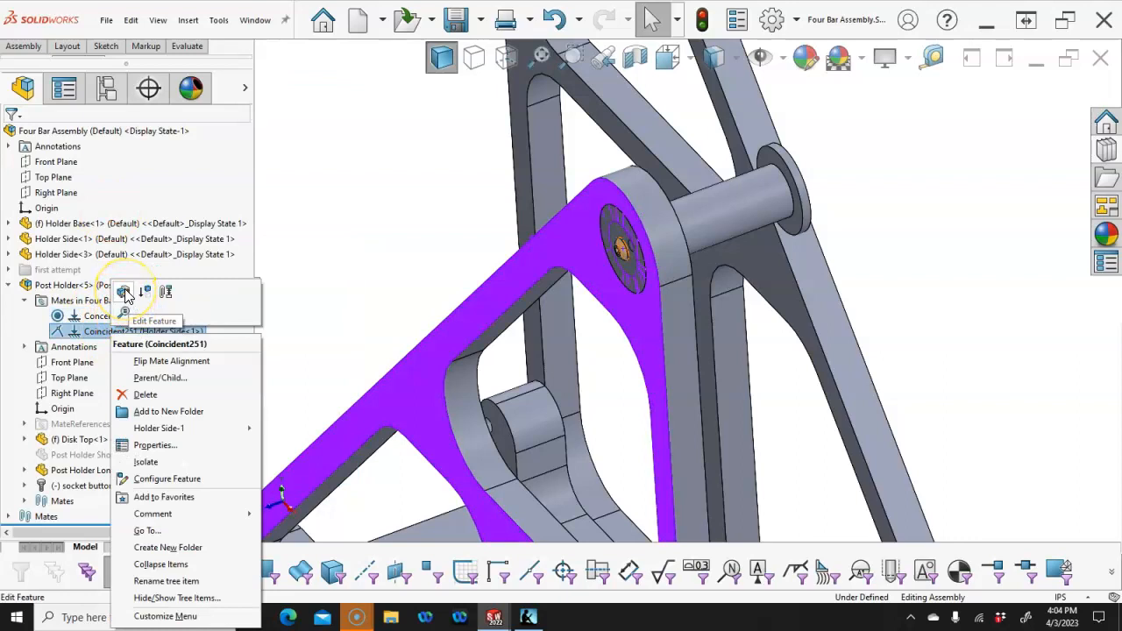
pyautogui.click(124, 292)
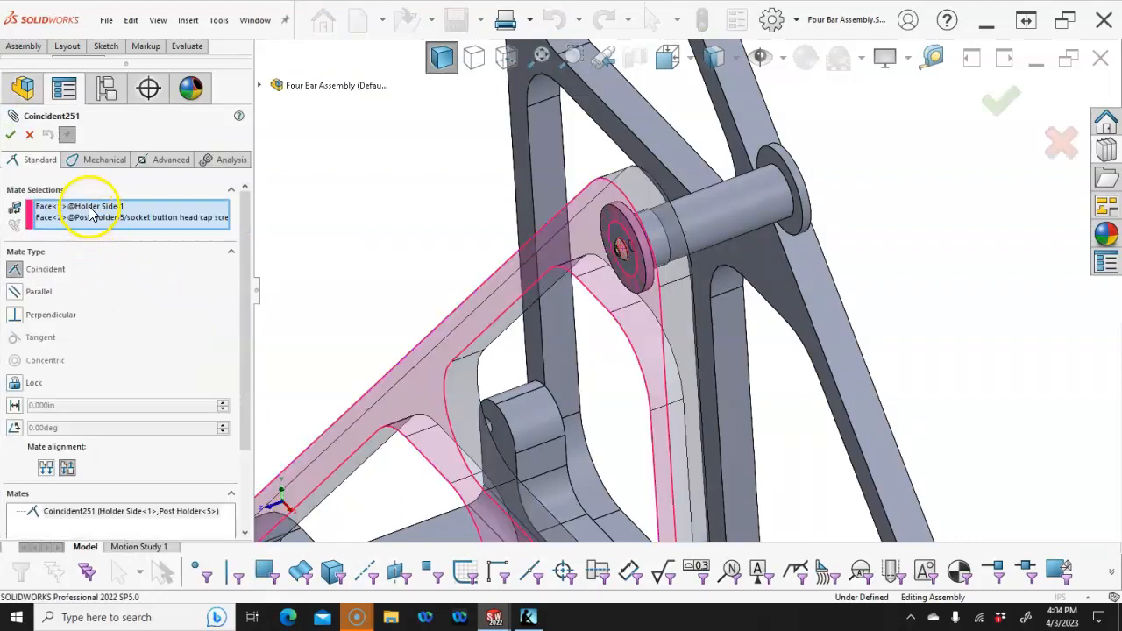
# Try the opposite alignment of the coincident mate and switch it back to anti-aligned.
pyautogui.click(47, 470)
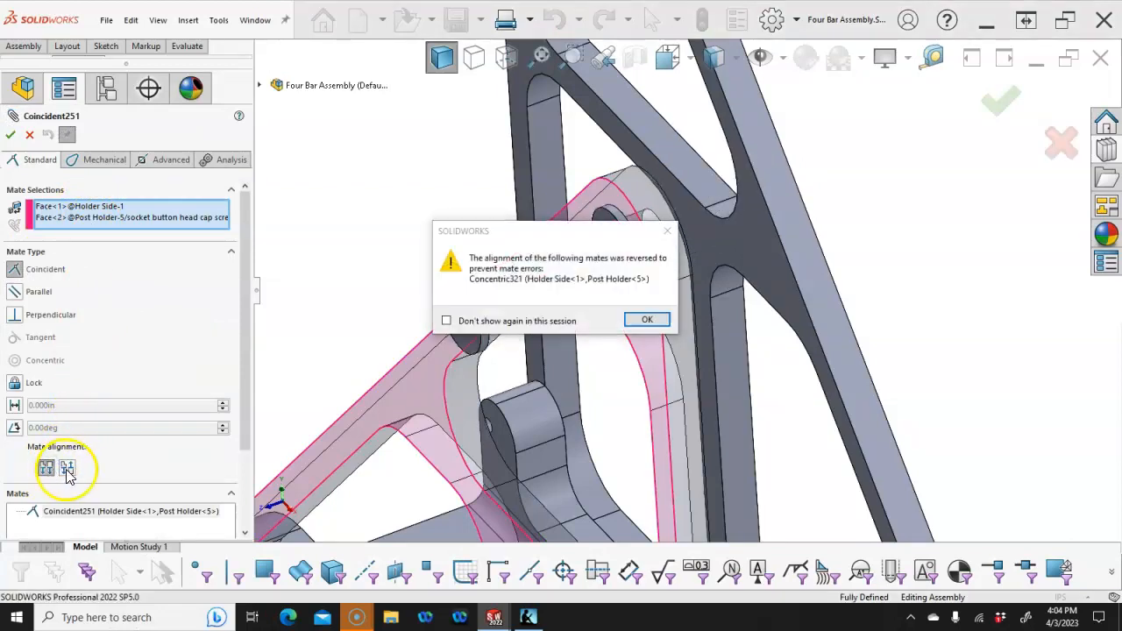
pyautogui.click(631, 323)
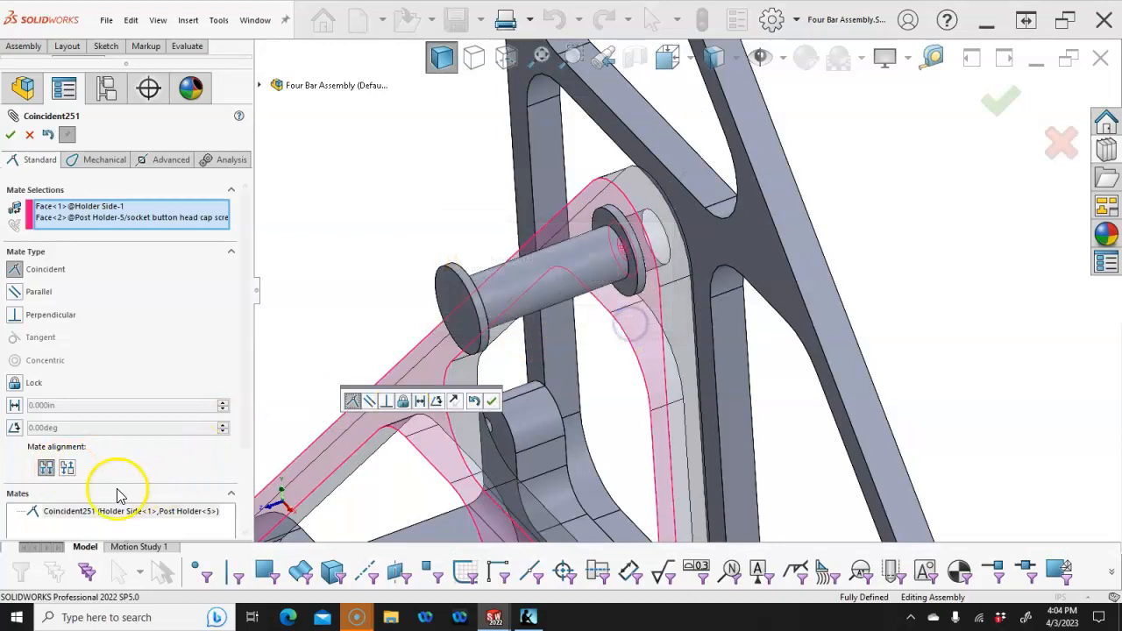
pyautogui.click(67, 467)
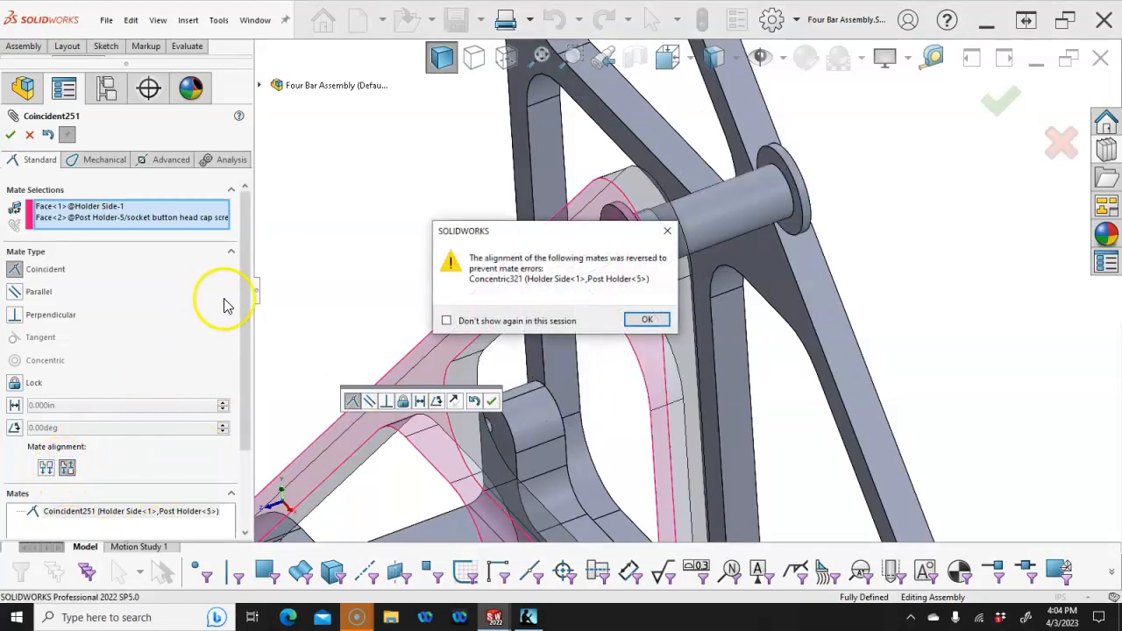
pyautogui.click(647, 320)
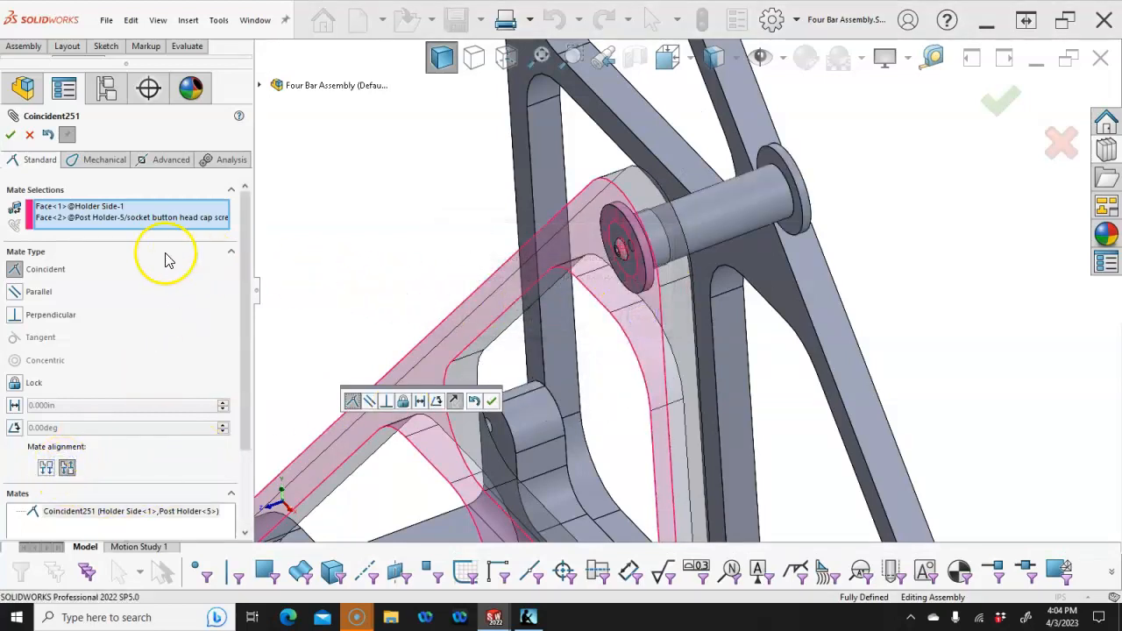
# Remove both the Holder Side face and the button head cap screw face from the mate's selections.
pyautogui.click(102, 210)
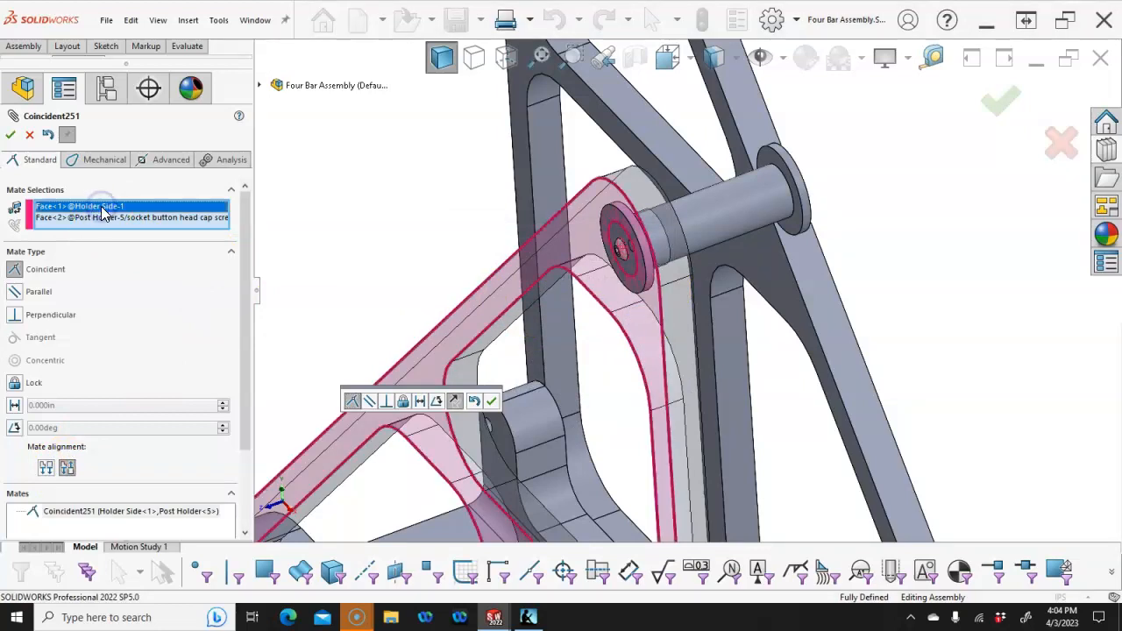
pyautogui.press('Delete')
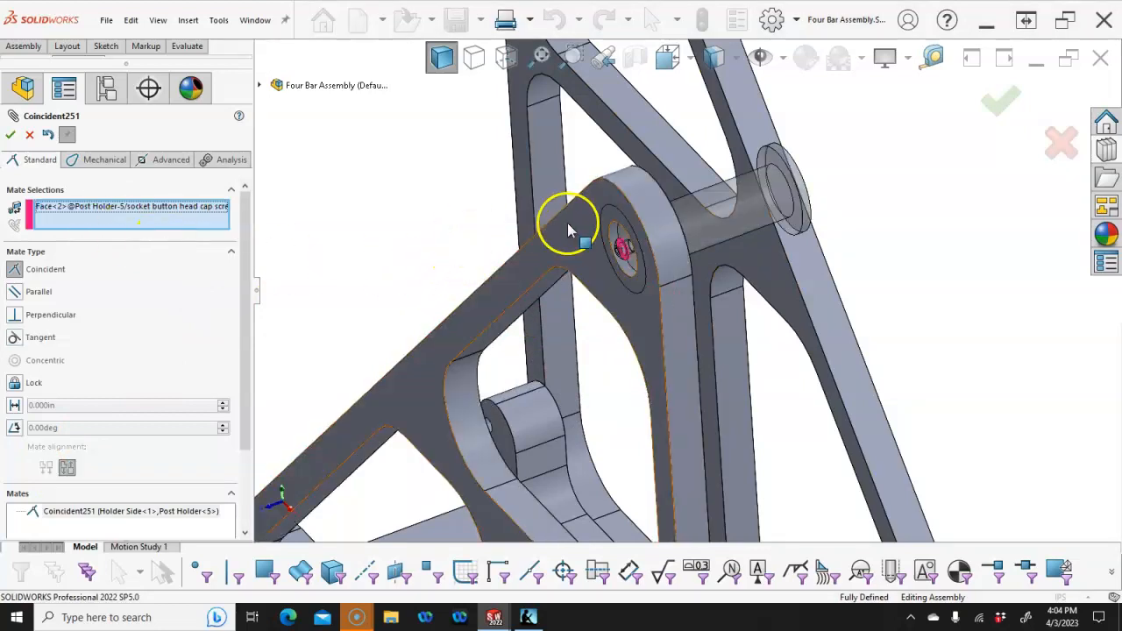
pyautogui.scroll(-3, 508, 232)
pyautogui.scroll(-1, 681, 290)
pyautogui.moveTo(721, 283); pyautogui.dragTo(697, 283, button='middle')
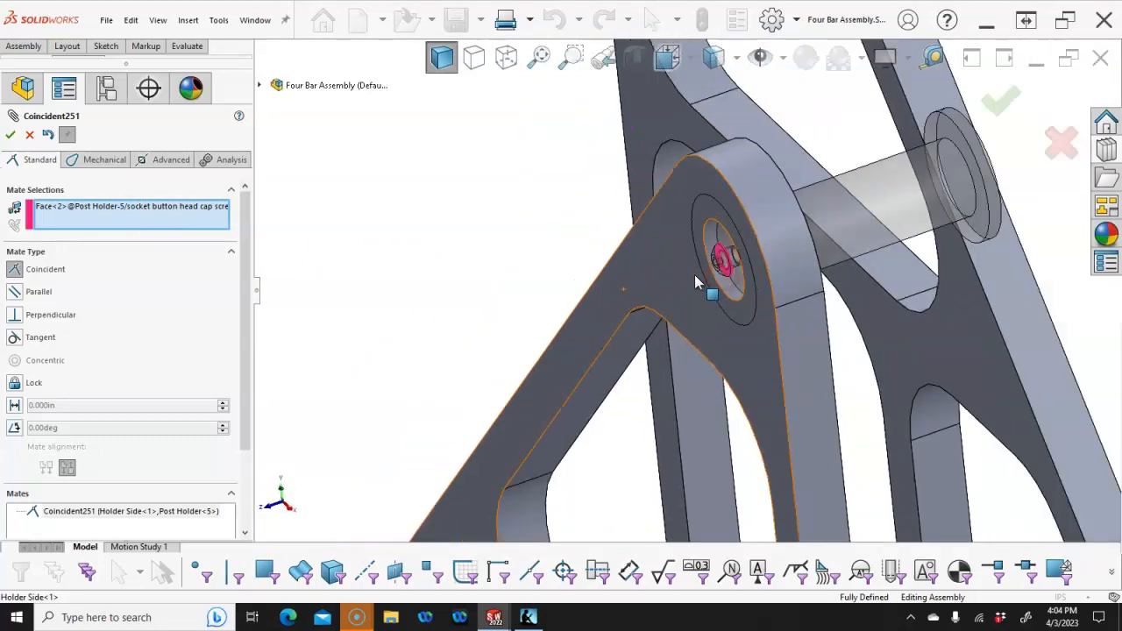
pyautogui.click(138, 207)
pyautogui.press('Delete')
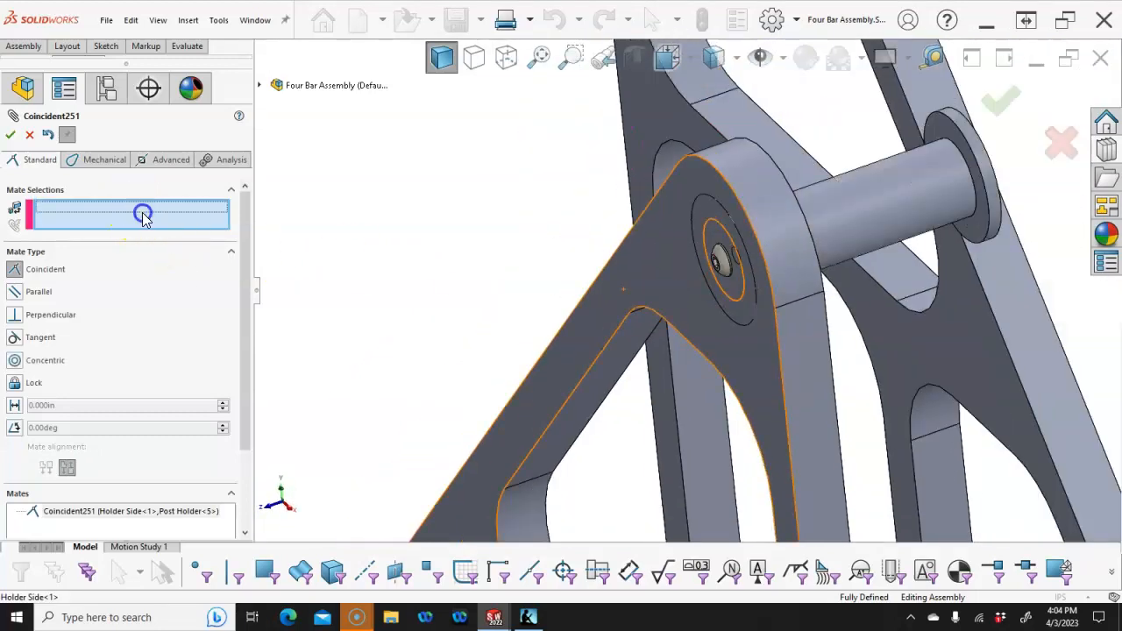
# Redefine the coincident mate between Holder Side's outer face and the hidden inner face of the post holder's end disk, and finish mating.
pyautogui.click(559, 237)
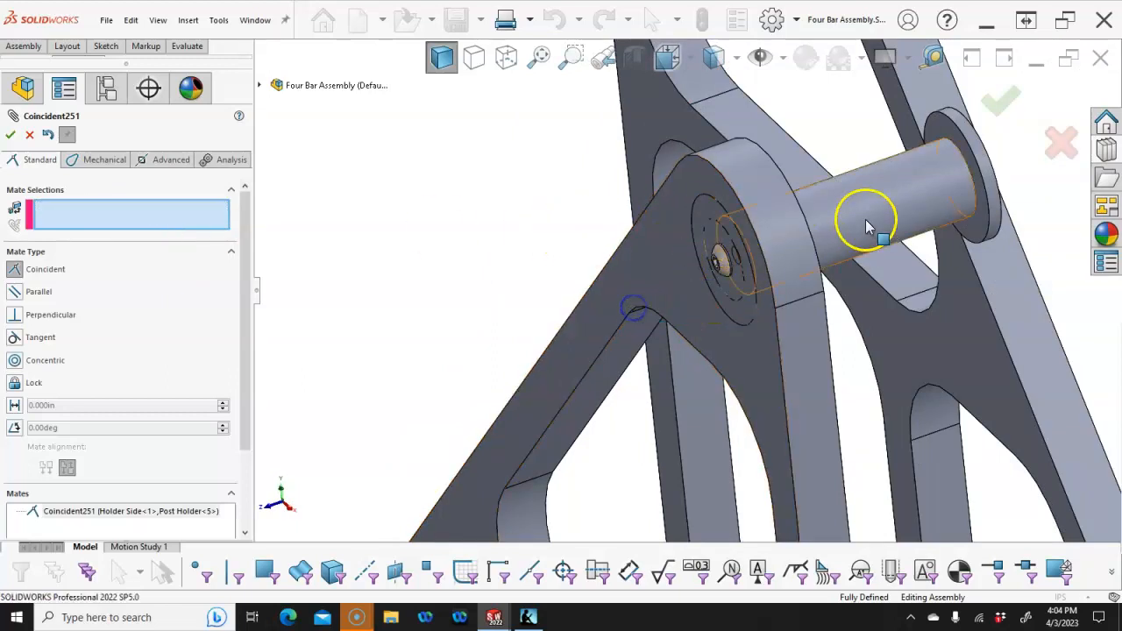
pyautogui.click(93, 217)
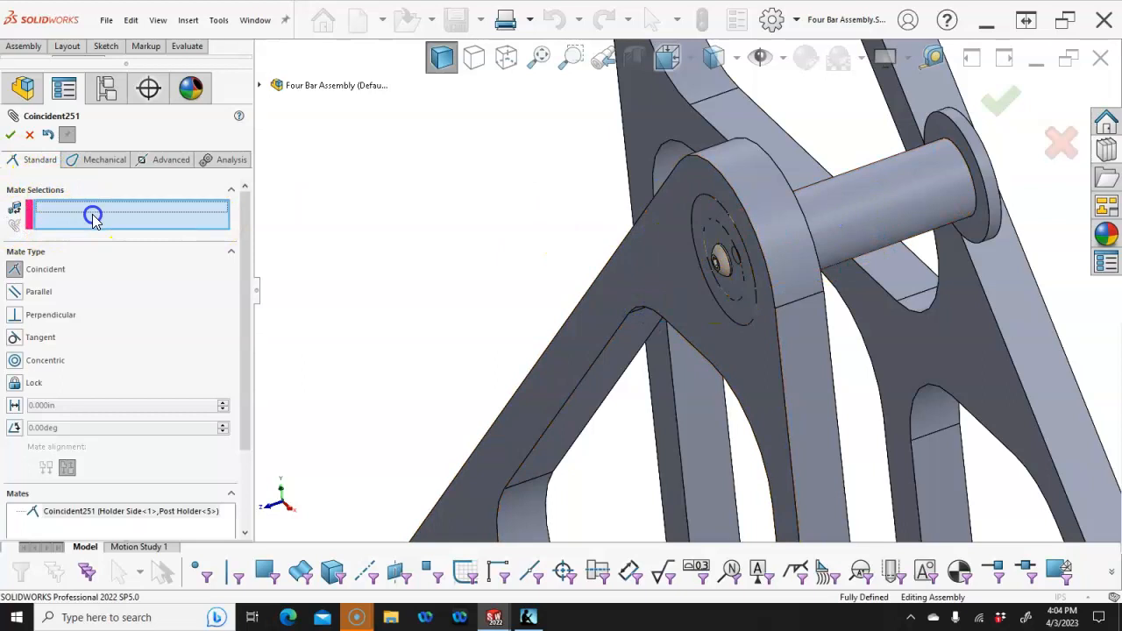
pyautogui.click(664, 249)
pyautogui.moveTo(582, 226); pyautogui.dragTo(491, 234, button='middle')
pyautogui.scroll(-5, 465, 229)
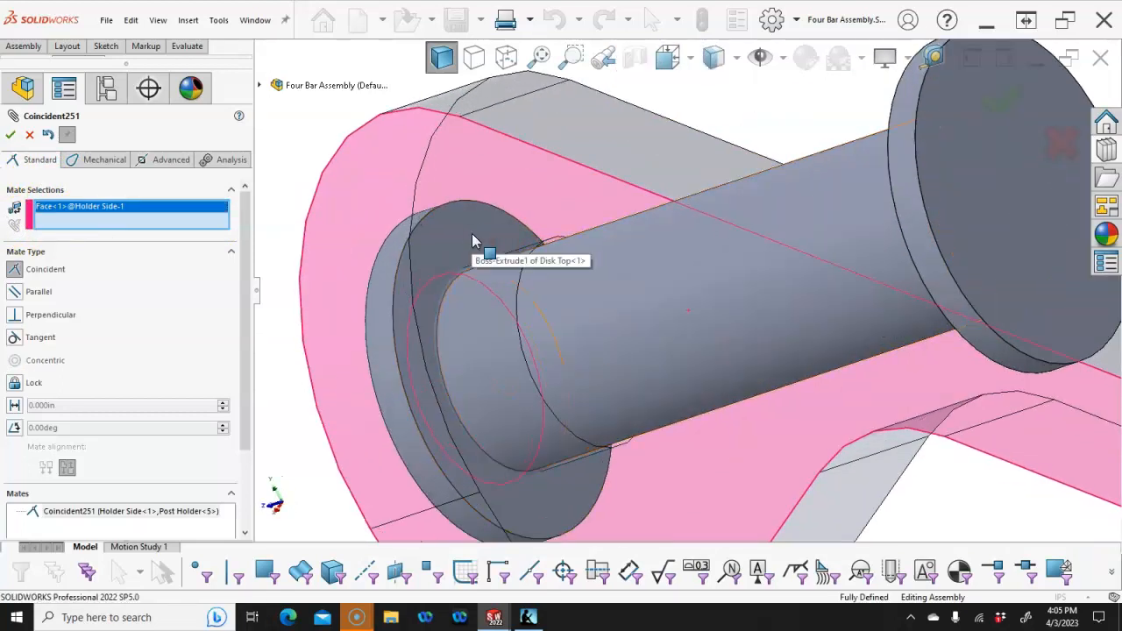
pyautogui.rightClick(472, 236)
pyautogui.click(517, 294)
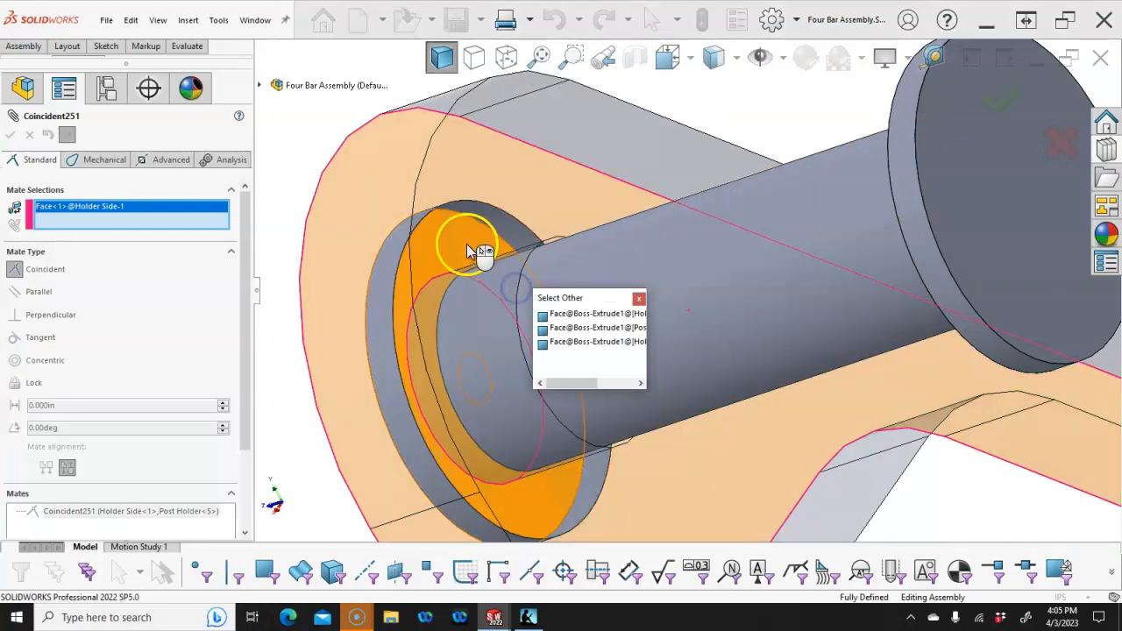
pyautogui.click(507, 228)
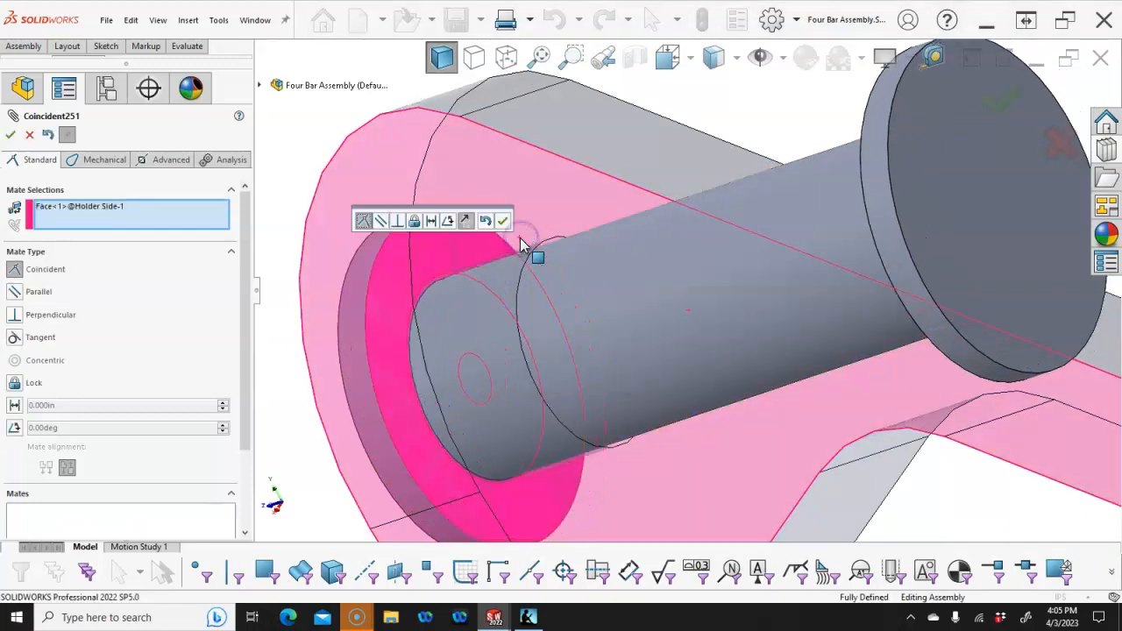
pyautogui.click(503, 223)
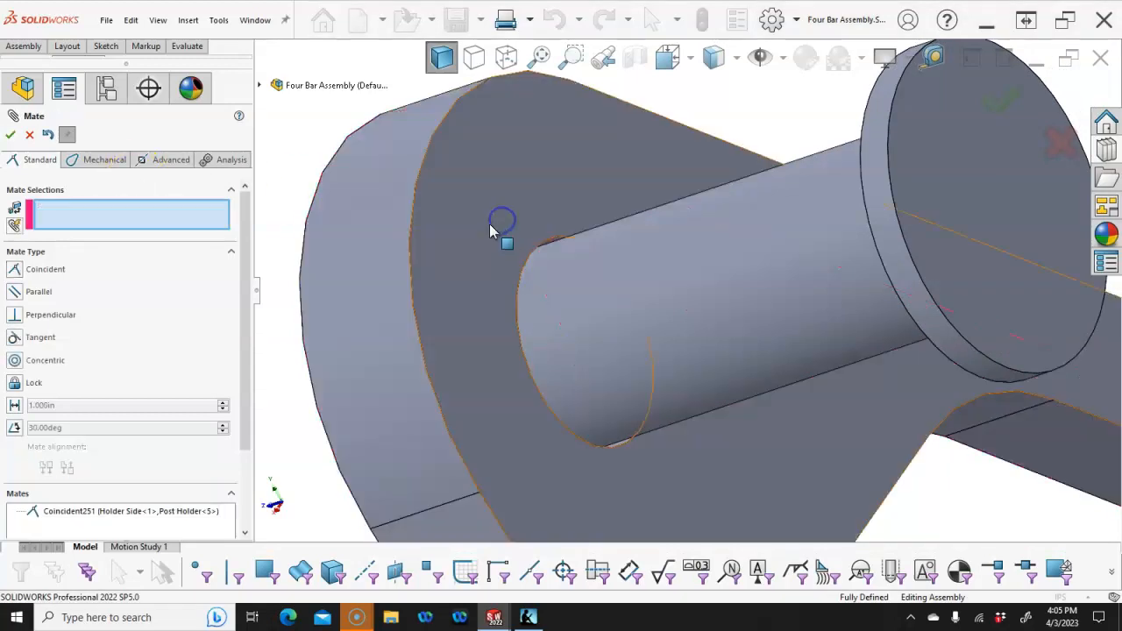
pyautogui.scroll(8, 491, 225)
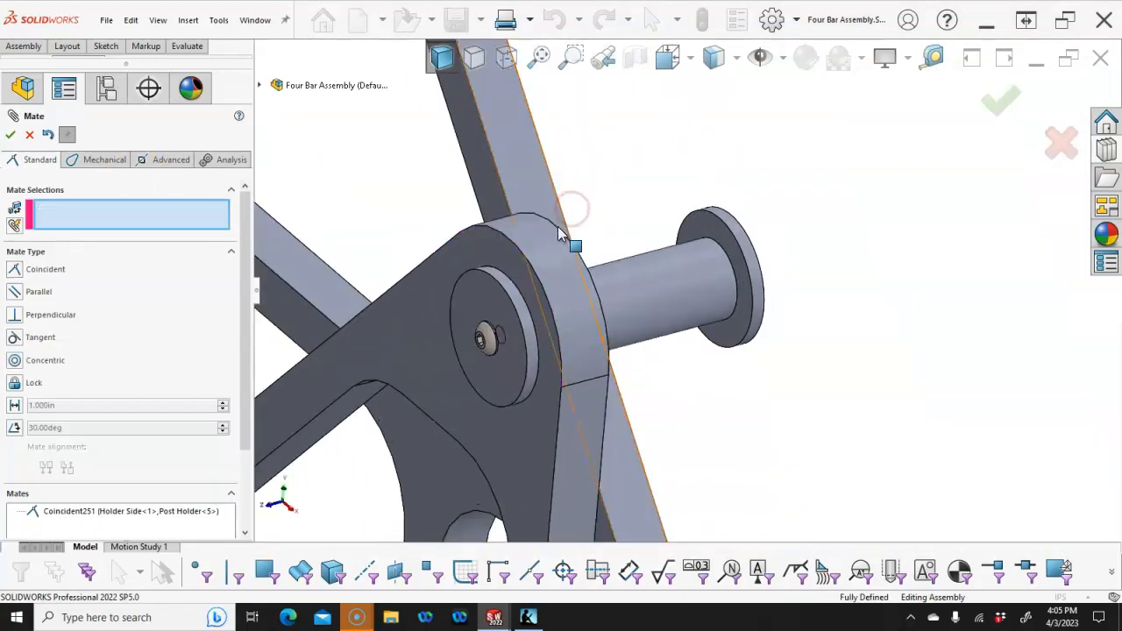
pyautogui.scroll(3, 558, 225)
pyautogui.moveTo(560, 223); pyautogui.dragTo(579, 261, button='middle')
pyautogui.scroll(2, 592, 229)
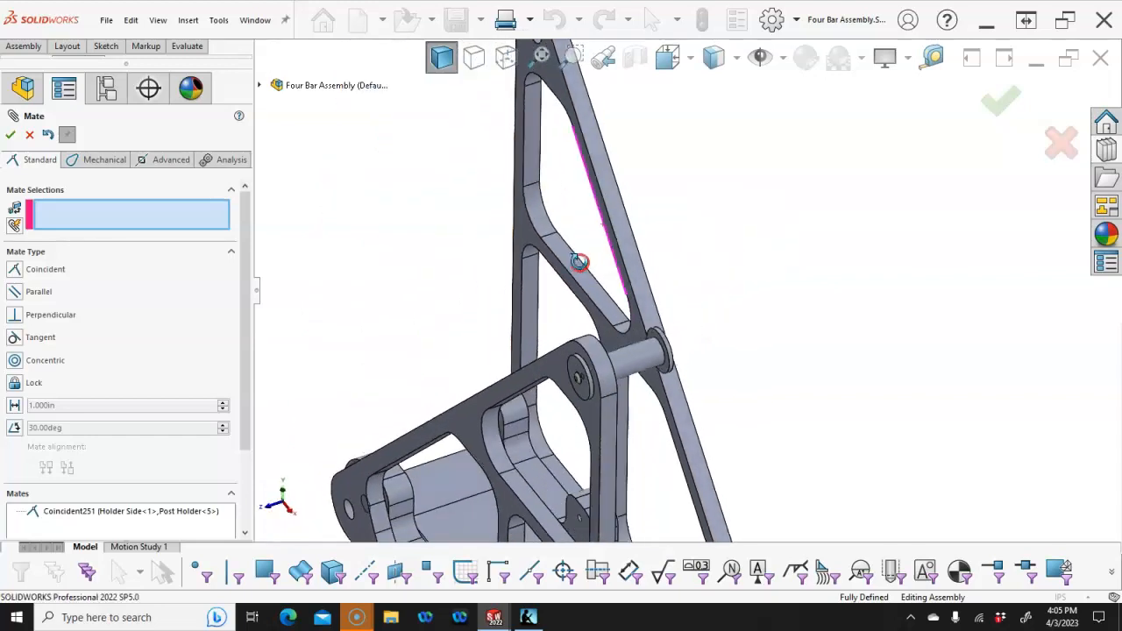
pyautogui.click(9, 135)
# Place a second copy of the long post holder beside the opposite Holder Side.
pyautogui.moveTo(418, 246); pyautogui.dragTo(519, 282, button='middle')
pyautogui.scroll(-2, 513, 268)
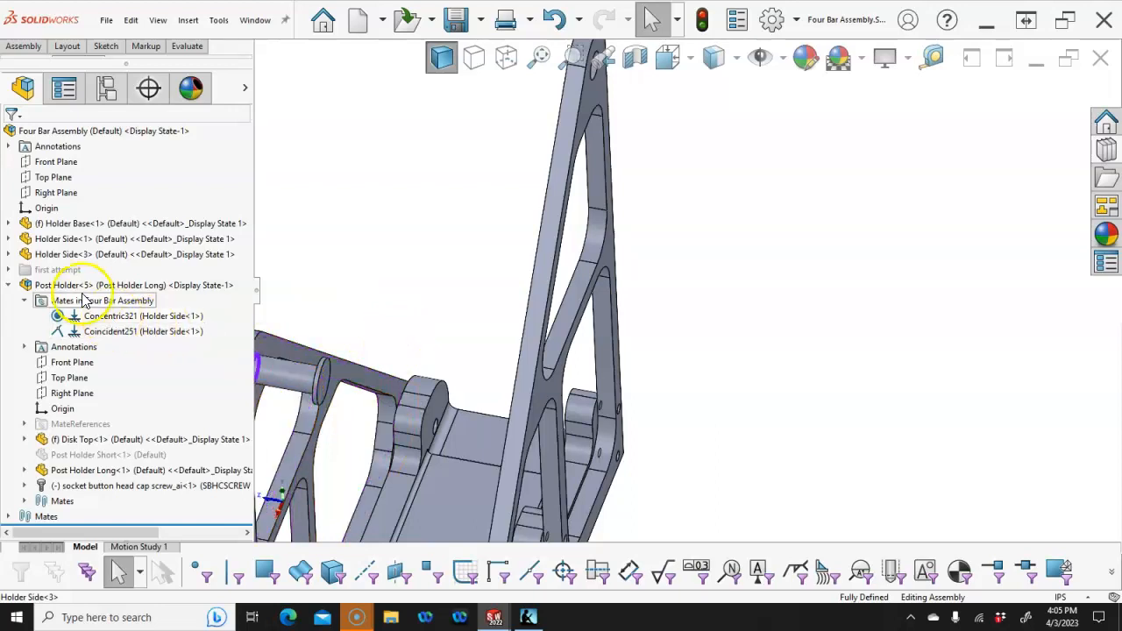
pyautogui.click(44, 285)
pyautogui.moveTo(613, 93); pyautogui.dragTo(651, 131)
# Add a coincident mate between the second post holder's end disk face and the adjacent face of the opposite Holder Side.
pyautogui.scroll(-5, 640, 125)
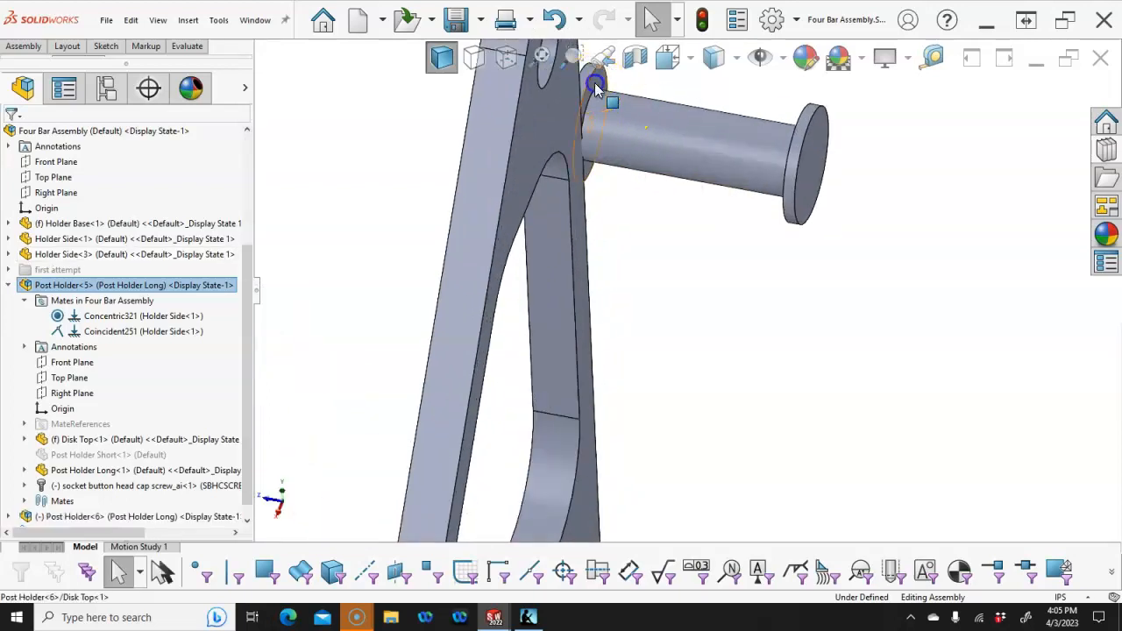
pyautogui.scroll(2, 578, 122)
pyautogui.click(554, 140)
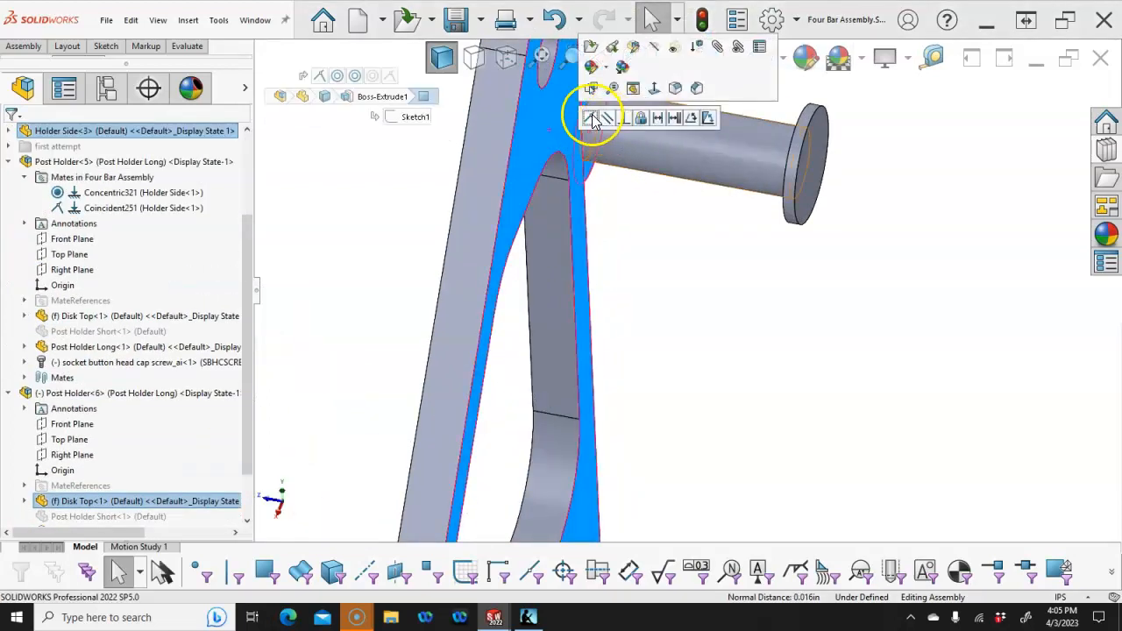
pyautogui.click(591, 119)
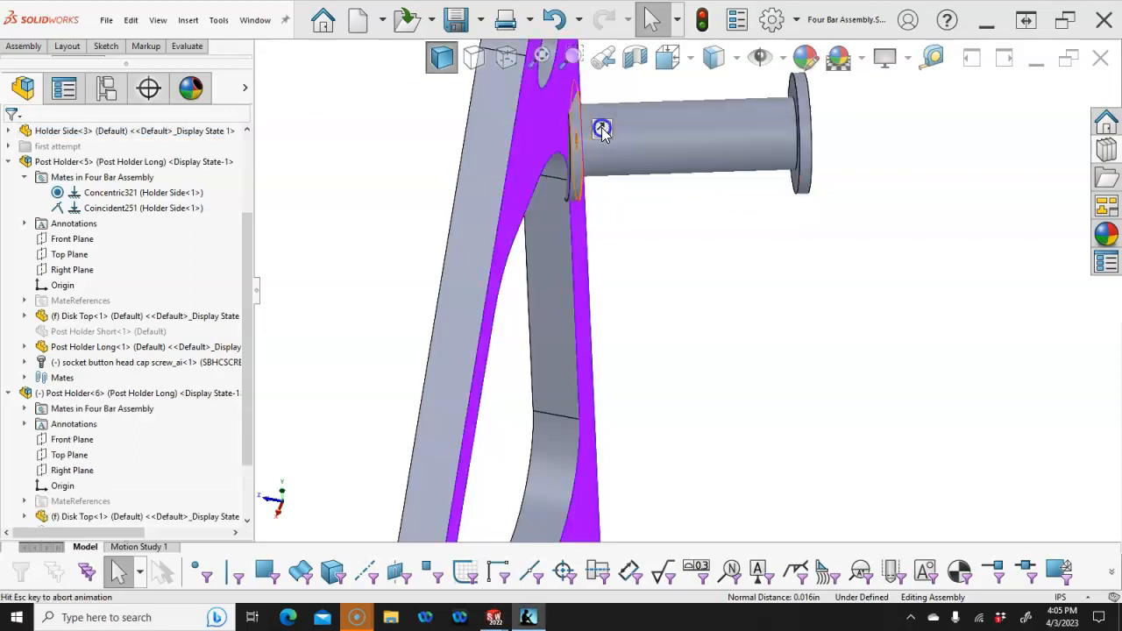
# Add a concentric mate between the second long post holder's cylindrical post and the hole at the top of the opposite Holder Side.
pyautogui.click(468, 114)
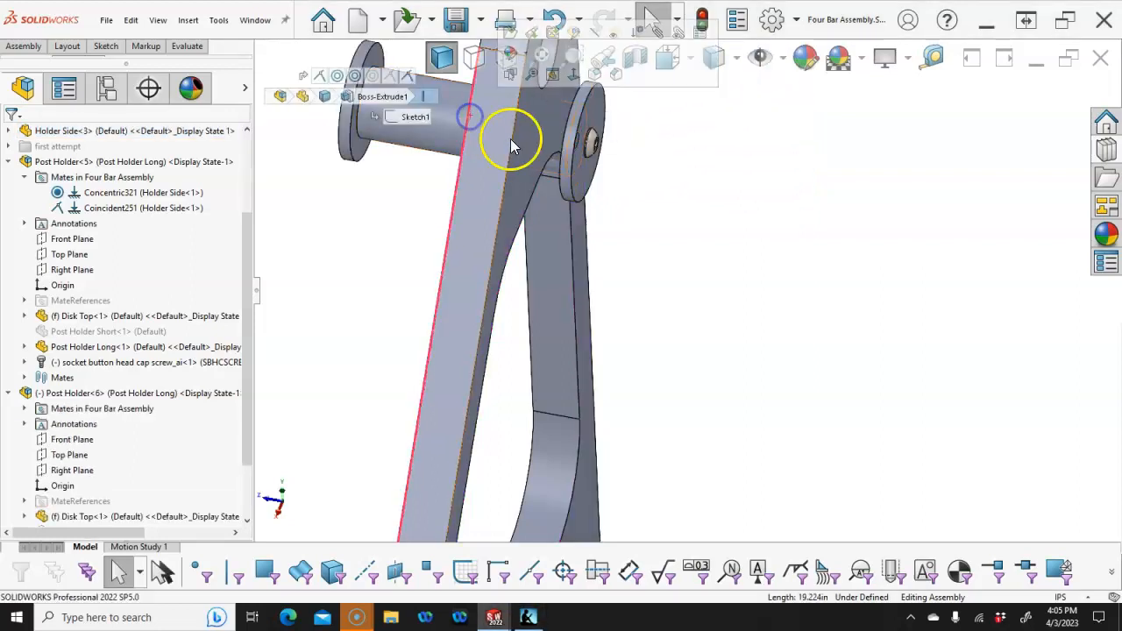
pyautogui.click(437, 118)
pyautogui.scroll(3, 490, 123)
pyautogui.scroll(-4, 596, 167)
pyautogui.click(732, 217)
pyautogui.click(836, 197)
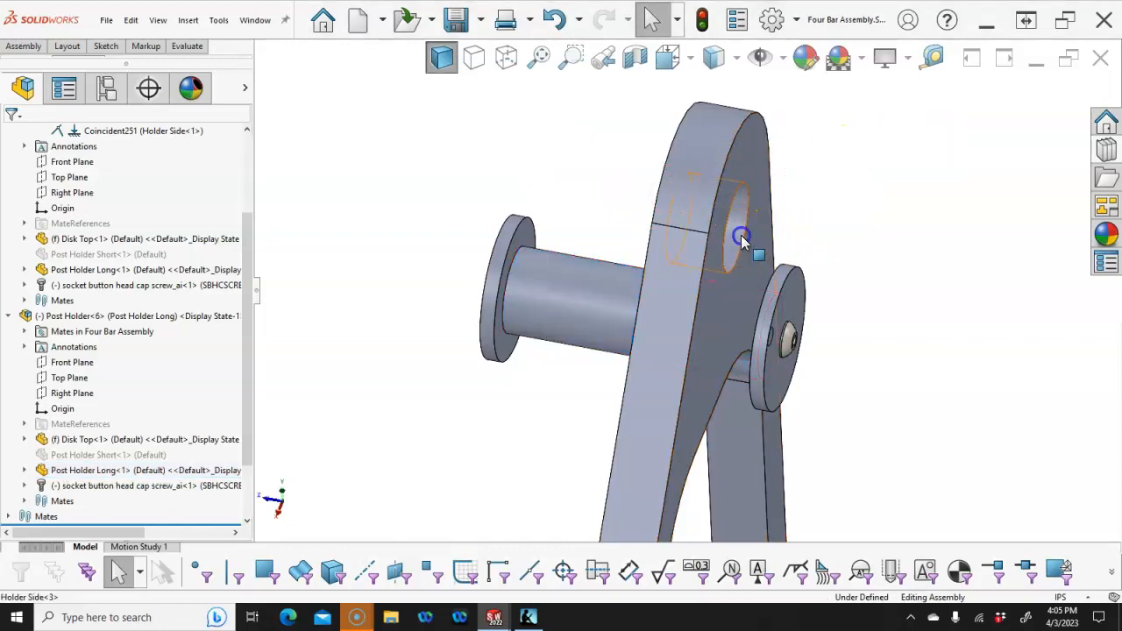
pyautogui.click(741, 238)
pyautogui.click(573, 320)
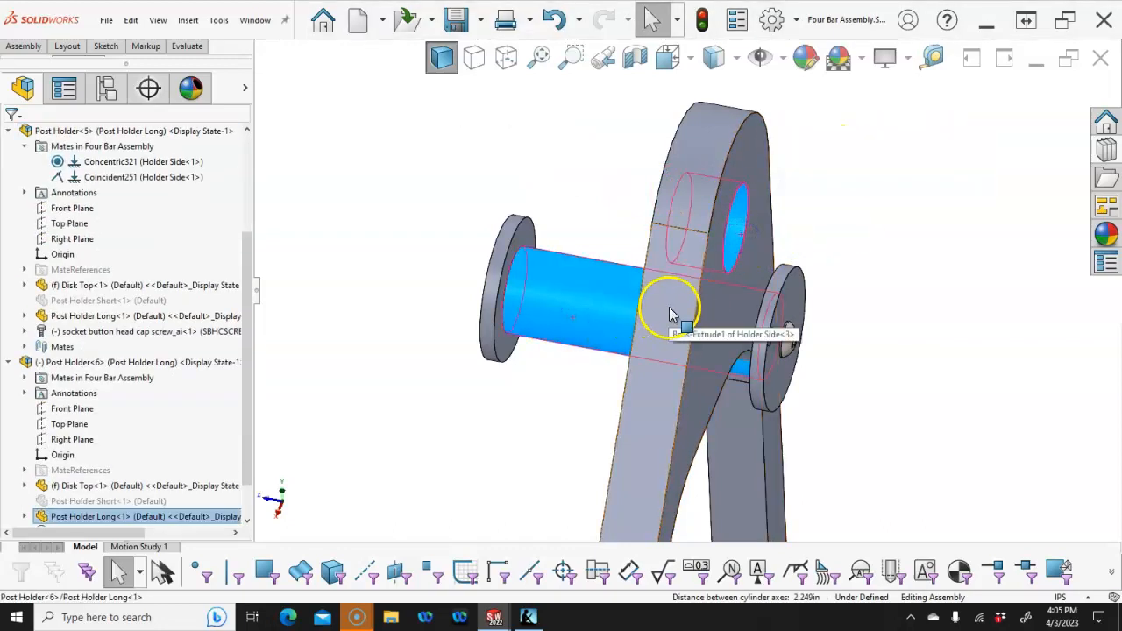
pyautogui.click(603, 288)
pyautogui.click(607, 292)
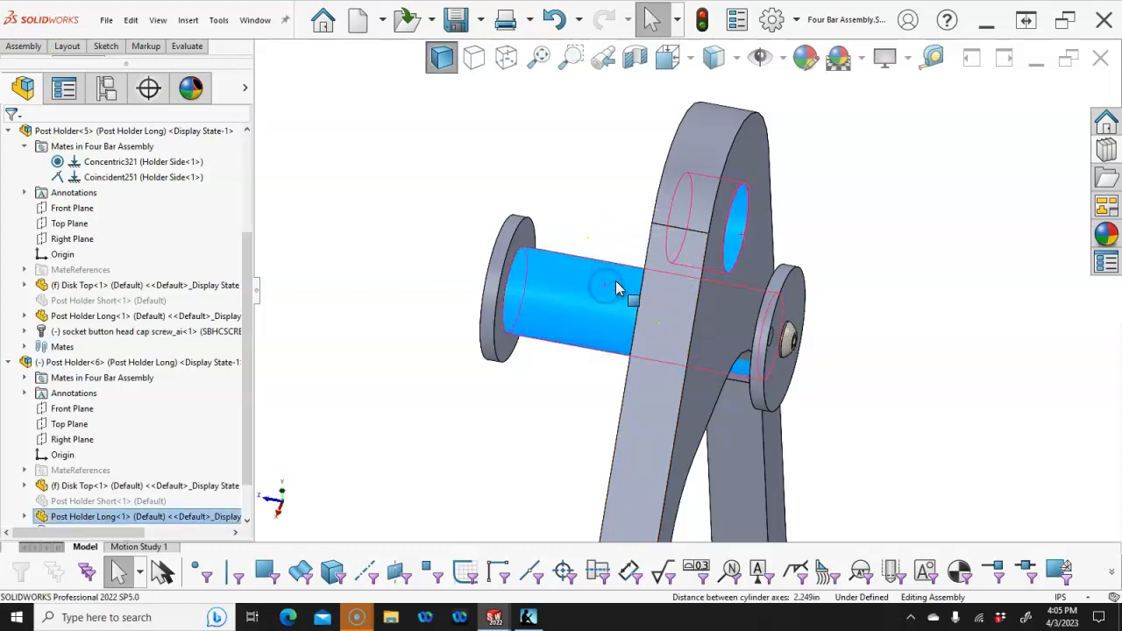
pyautogui.click(696, 272)
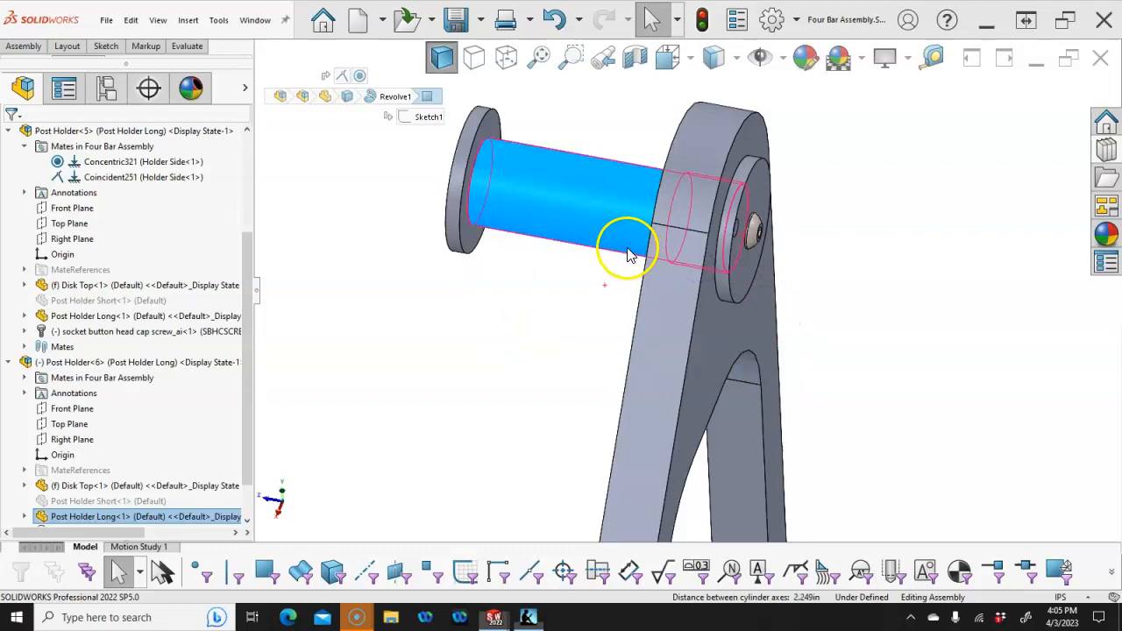
pyautogui.click(570, 282)
# Insert the links sa.SLDASM subassembly near the top of the holder and rebuild the document.
pyautogui.scroll(4, 574, 294)
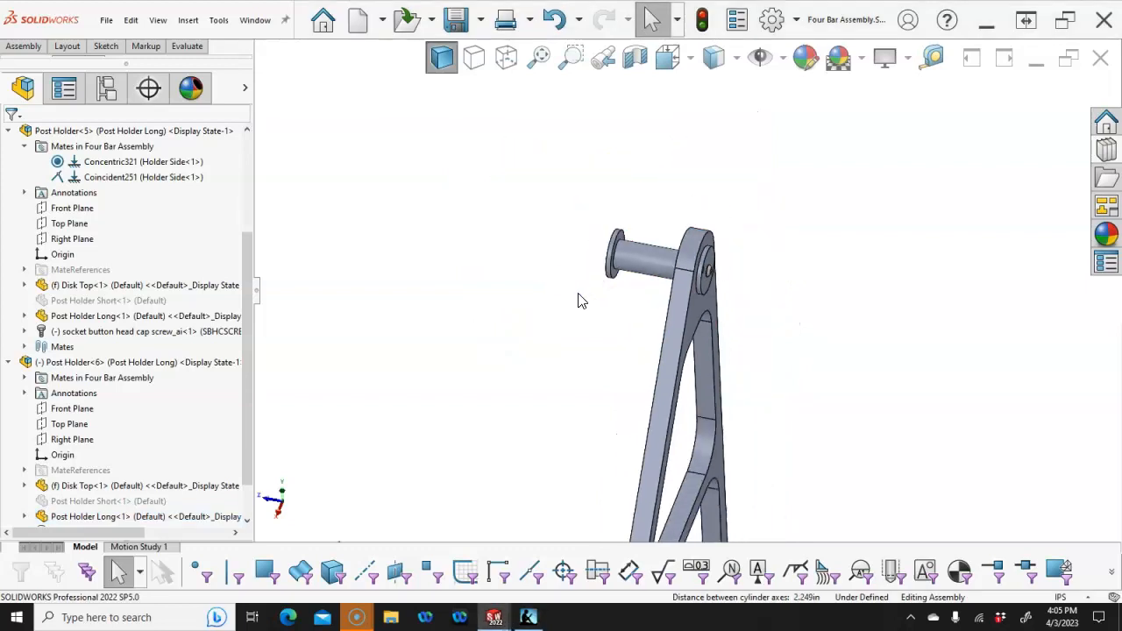
pyautogui.hotkey('ctrl', '7')
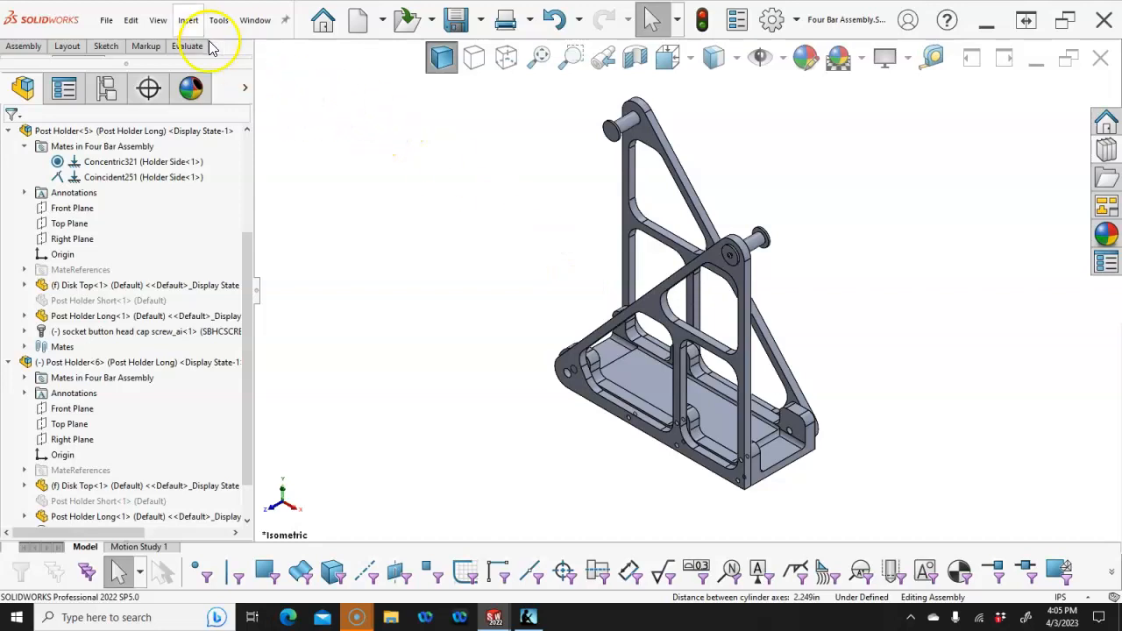
pyautogui.click(23, 48)
pyautogui.click(78, 88)
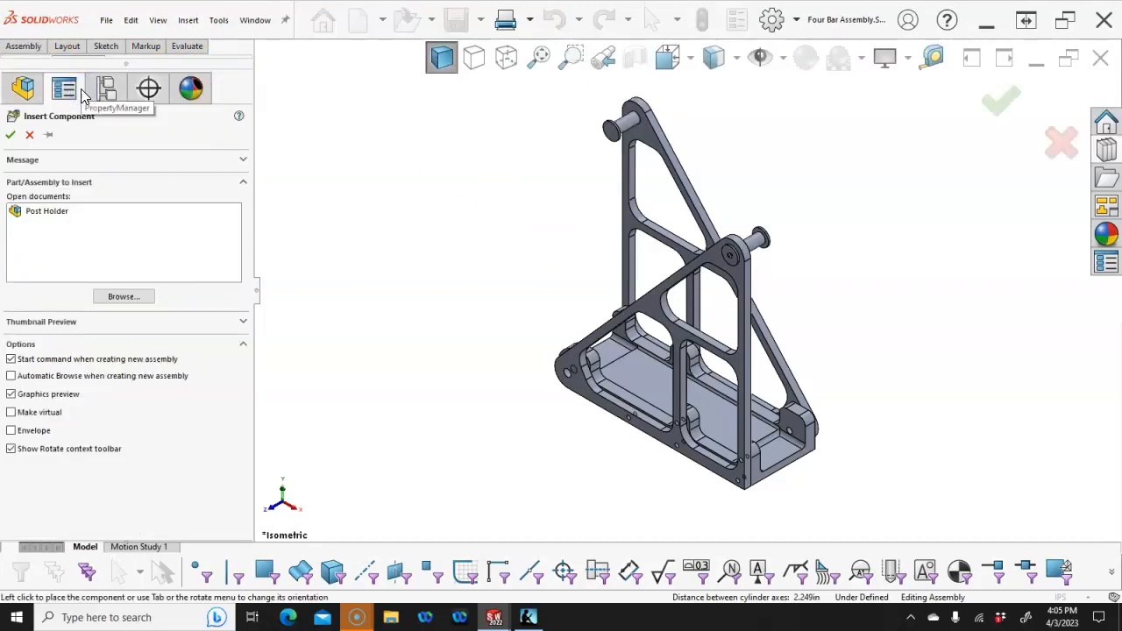
pyautogui.click(114, 297)
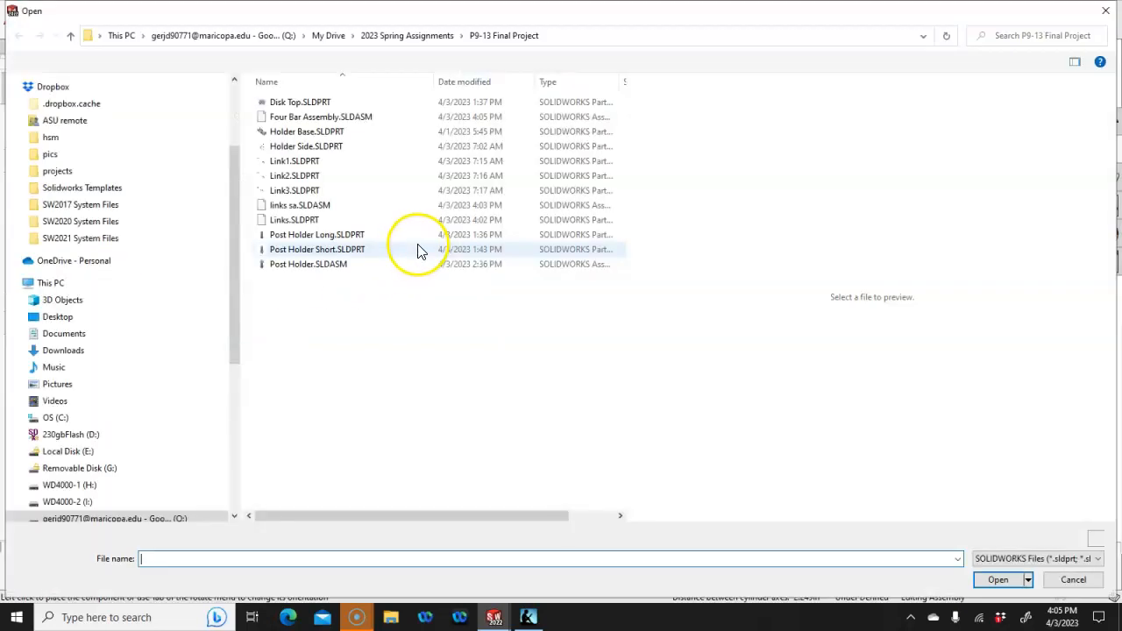
pyautogui.click(317, 207)
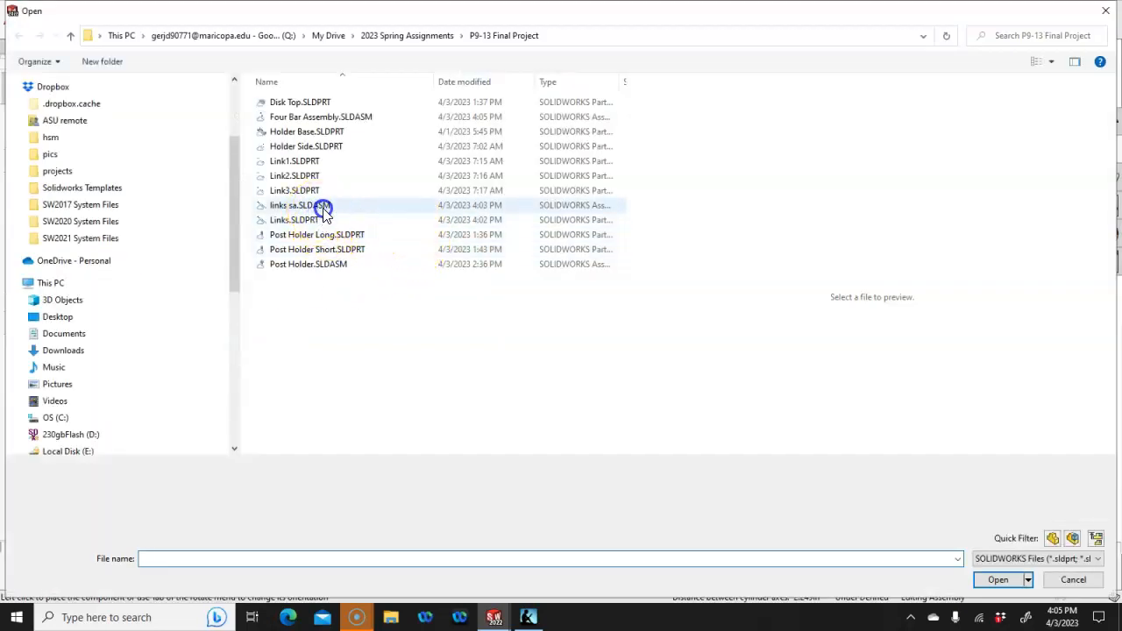
pyautogui.click(999, 576)
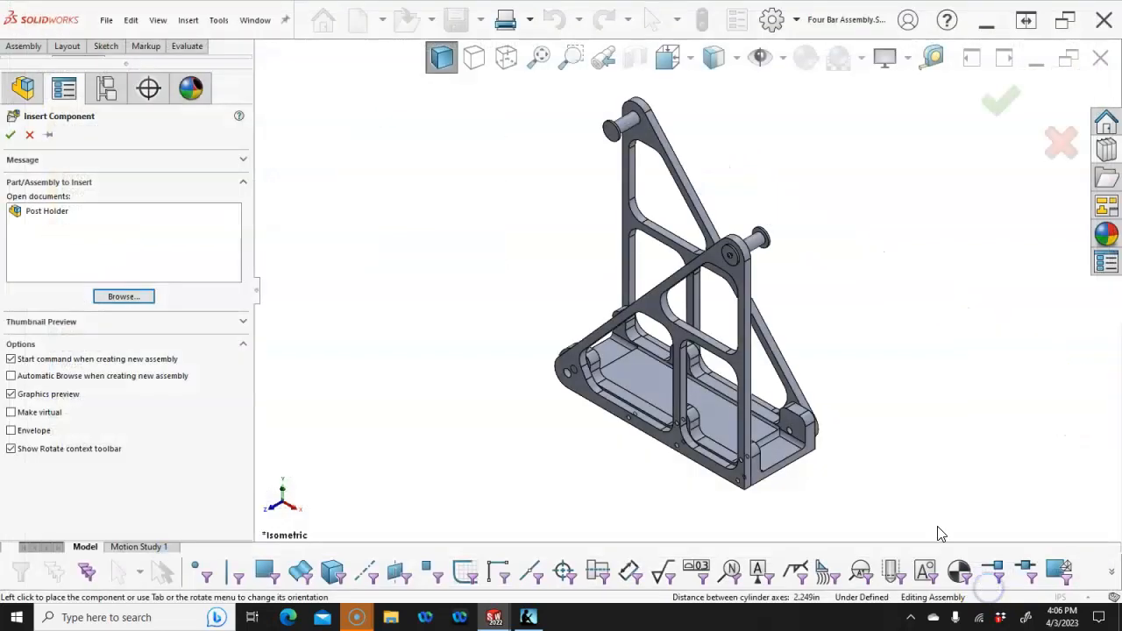
pyautogui.click(734, 179)
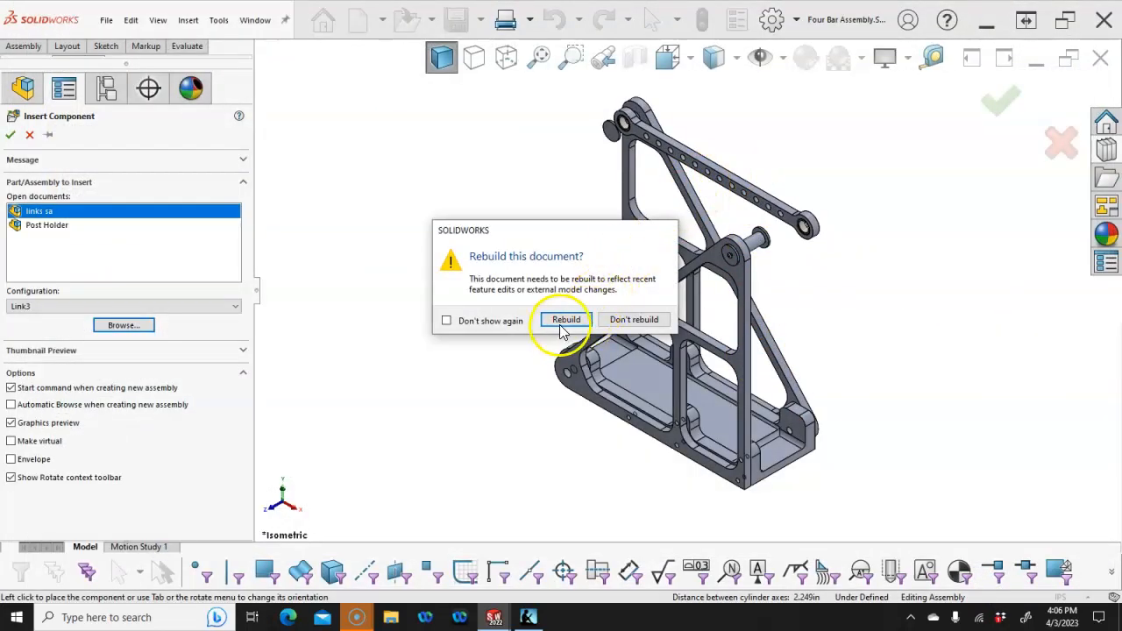
pyautogui.click(565, 320)
# Switch the Links part in the inserted links subassembly to the Link1 configuration.
pyautogui.scroll(-5, 696, 210)
pyautogui.moveTo(697, 210); pyautogui.dragTo(759, 181)
pyautogui.rightClick(753, 182)
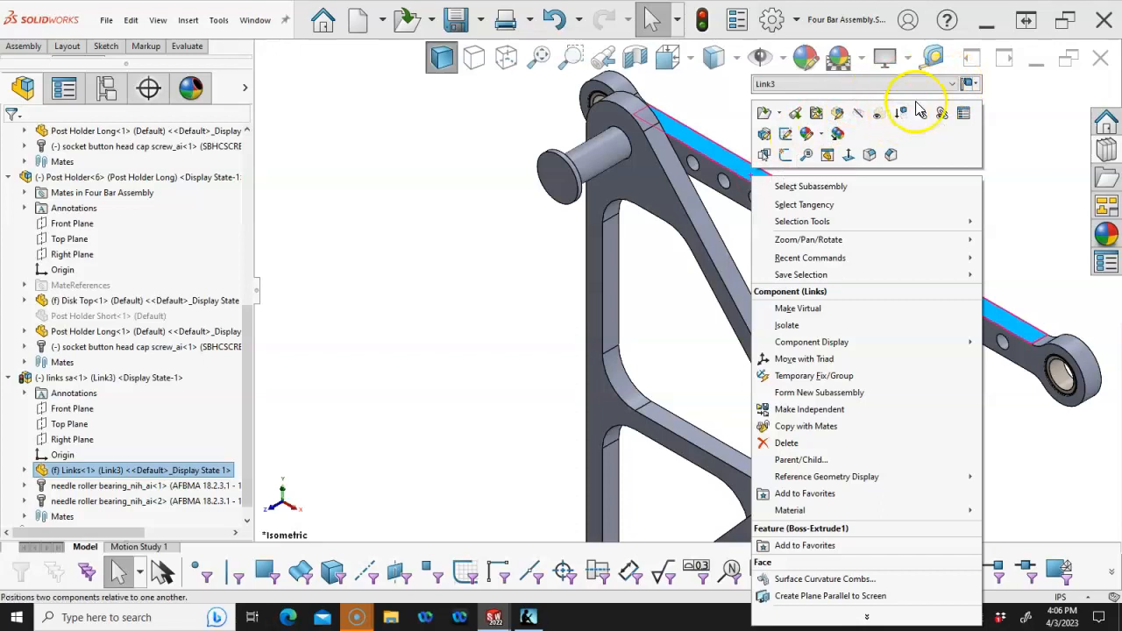
pyautogui.click(952, 84)
pyautogui.click(815, 111)
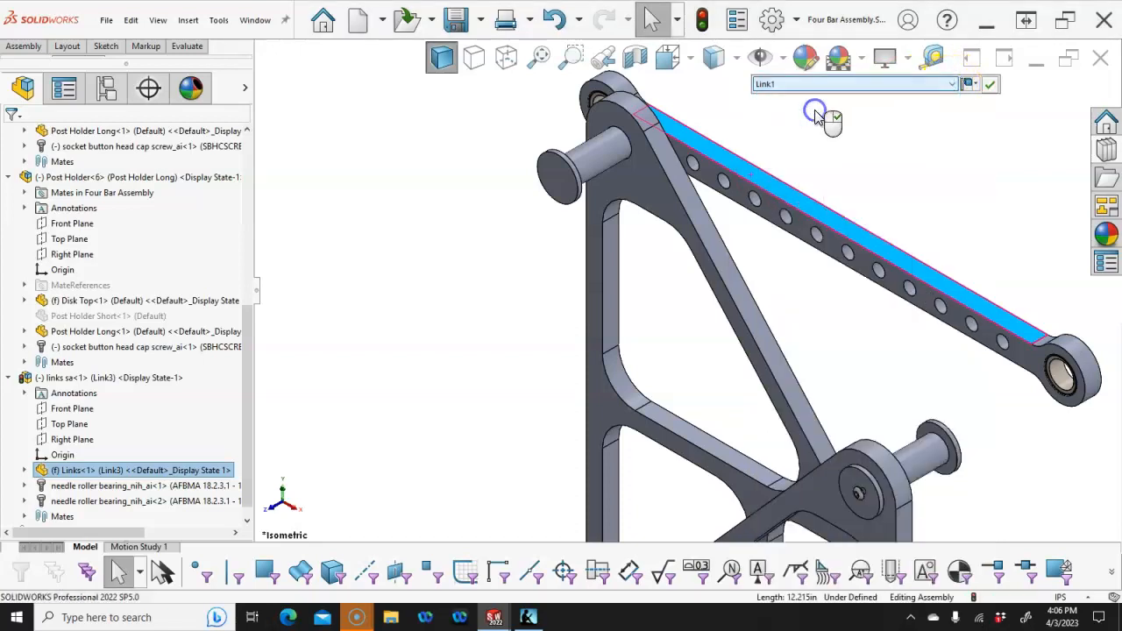
pyautogui.click(990, 84)
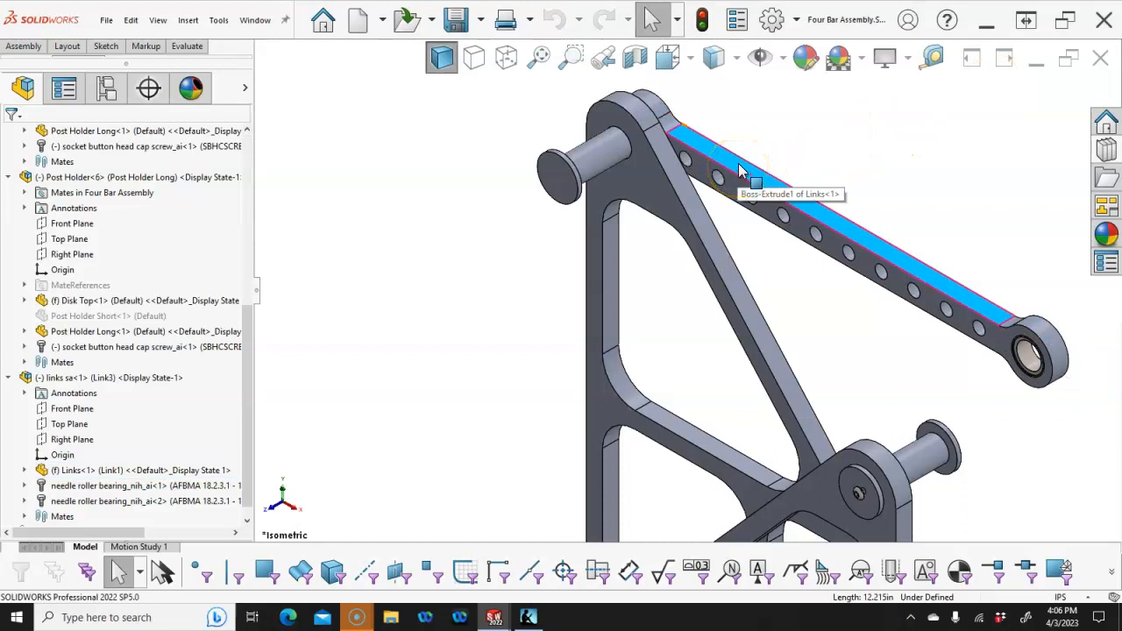
# Add a concentric mate between the link's end bearing bore and the adjacent long post holder's cylinder.
pyautogui.moveTo(701, 155); pyautogui.dragTo(657, 105)
pyautogui.click(663, 105)
pyautogui.keyDown('ctrl'); pyautogui.click(619, 156); pyautogui.keyUp('ctrl')
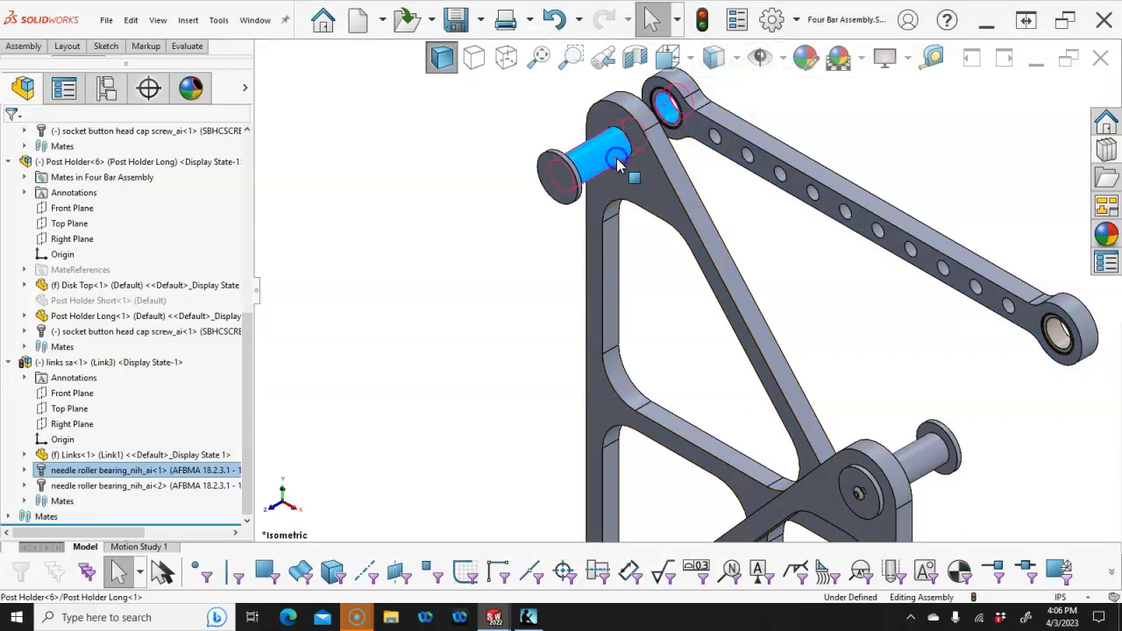
pyautogui.click(705, 146)
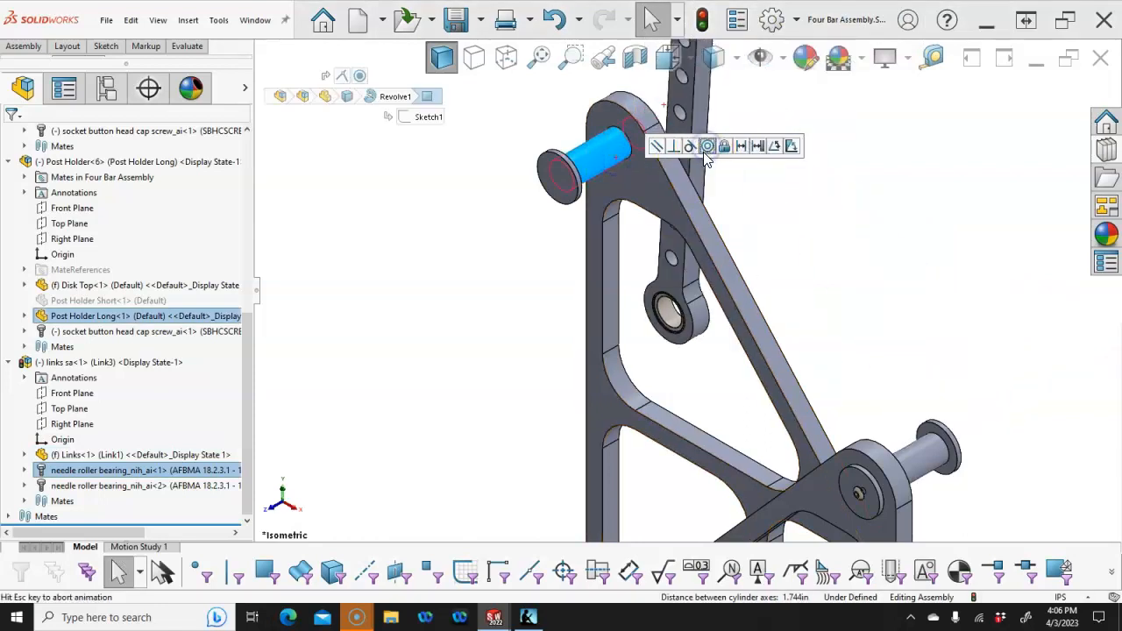
# Add a coincident mate between the link's side face and the post holder's end disk face, and swing the link around the post.
pyautogui.scroll(-3, 706, 123)
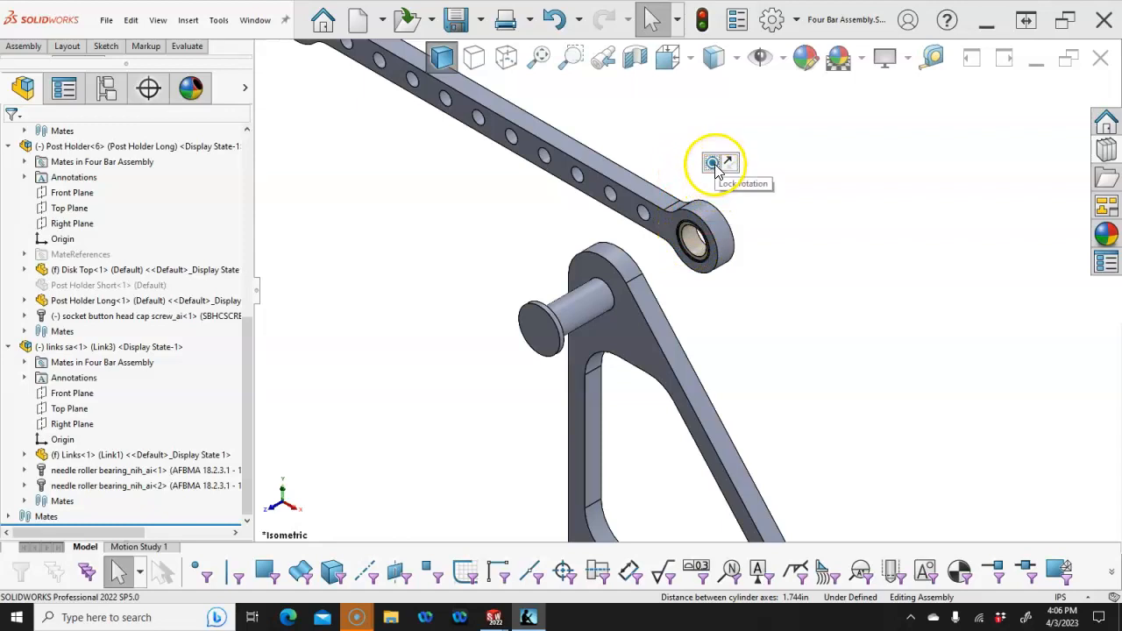
pyautogui.click(664, 230)
pyautogui.moveTo(578, 288); pyautogui.dragTo(486, 306, button='middle')
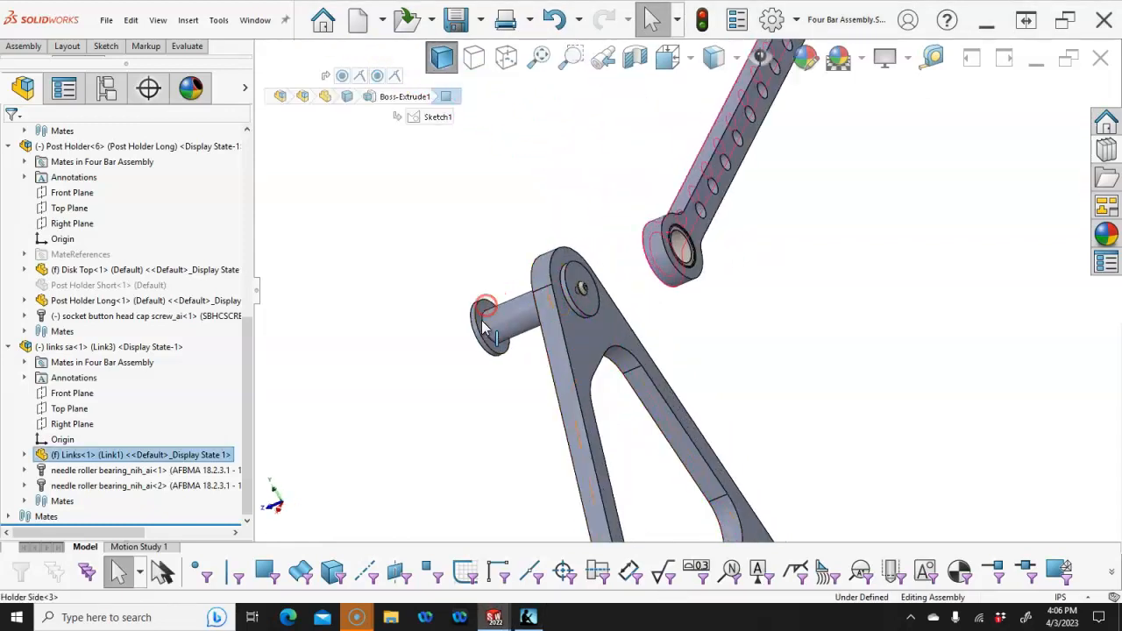
pyautogui.scroll(-4, 486, 306)
pyautogui.keyDown('ctrl'); pyautogui.click(548, 270); pyautogui.keyUp('ctrl')
pyautogui.click(592, 259)
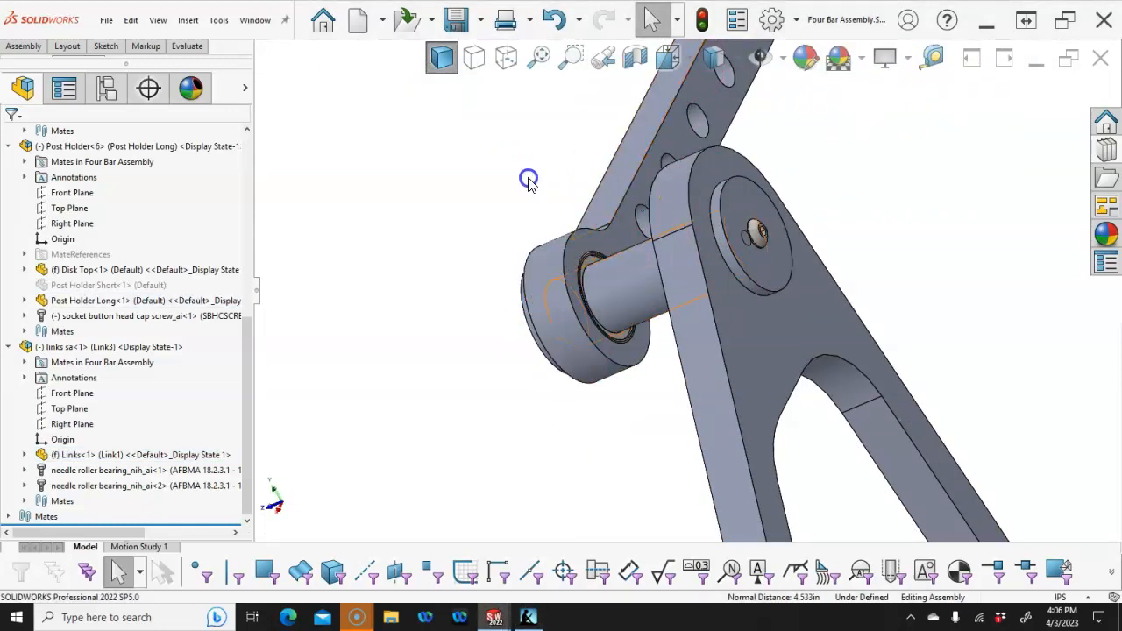
pyautogui.moveTo(604, 179); pyautogui.dragTo(513, 270)
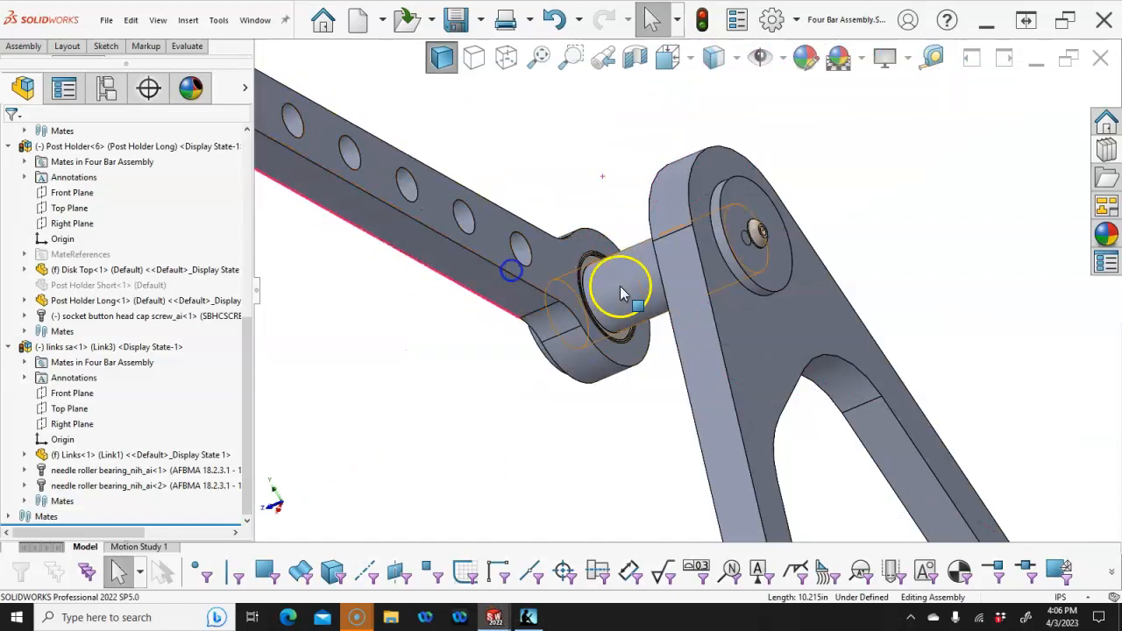
pyautogui.scroll(9, 676, 288)
pyautogui.moveTo(671, 240); pyautogui.dragTo(751, 163, button='middle')
pyautogui.moveTo(708, 269); pyautogui.dragTo(717, 291, button='middle')
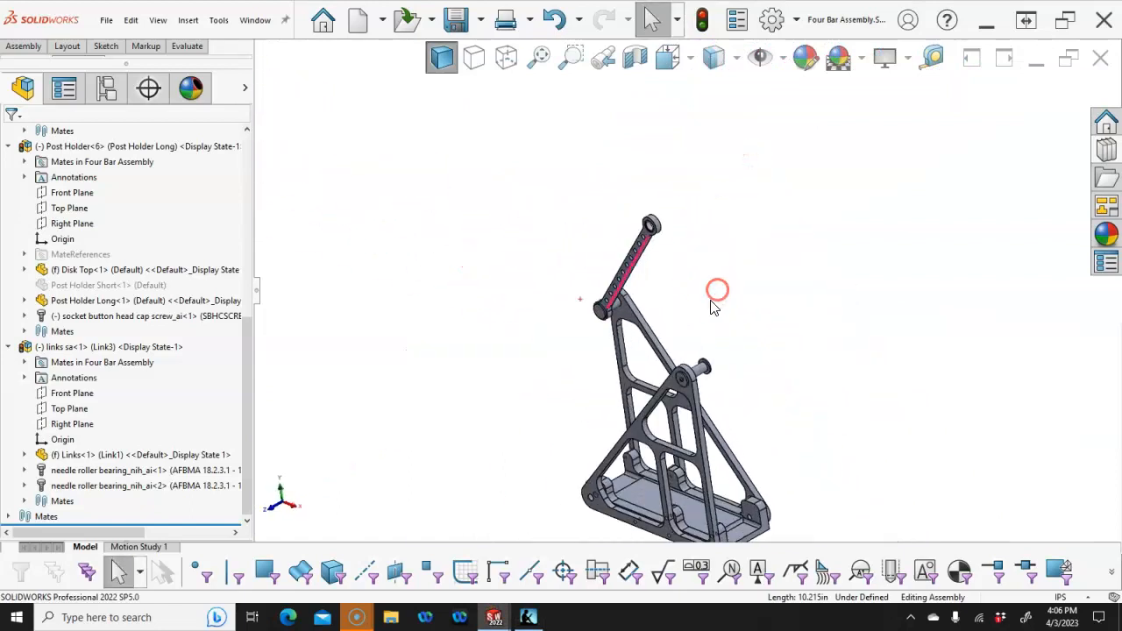
pyautogui.scroll(-4, 716, 296)
pyautogui.keyDown('ctrl'); pyautogui.moveTo(525, 254); pyautogui.dragTo(711, 326); pyautogui.keyUp('ctrl')
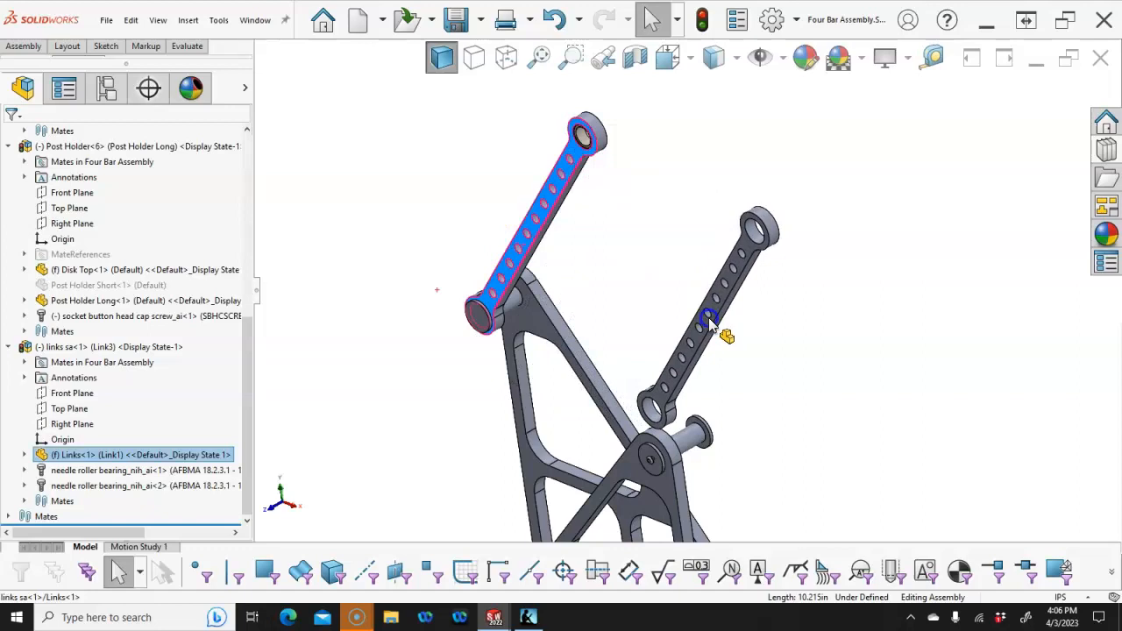
pyautogui.keyDown('ctrl'); pyautogui.moveTo(711, 326); pyautogui.dragTo(708, 317); pyautogui.keyUp('ctrl')
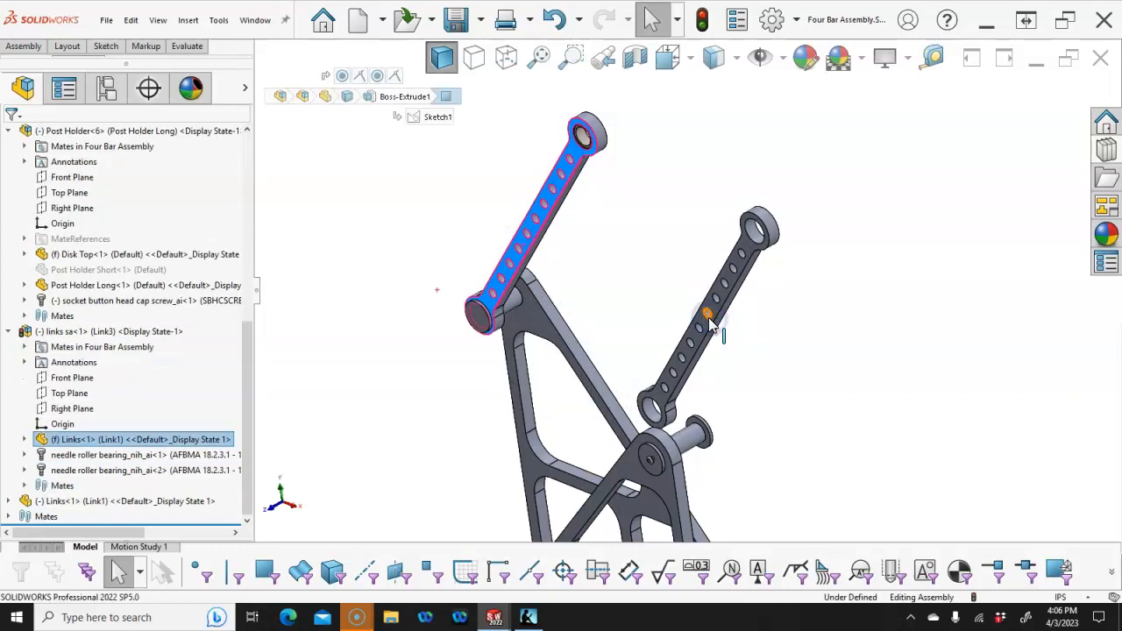
pyautogui.hotkey('ctrl', 'z')
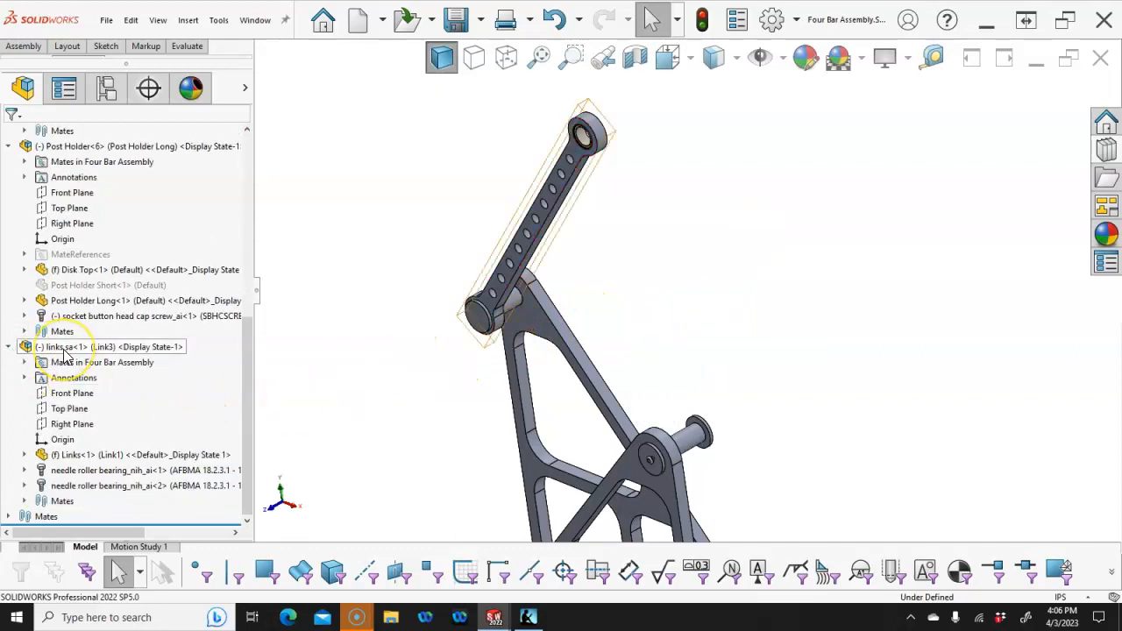
# Place a second copy of the links sa subassembly and mate its end bearing bore concentric with the other long post holder's cylinder.
pyautogui.moveTo(63, 355); pyautogui.dragTo(688, 420)
pyautogui.scroll(-2, 652, 413)
pyautogui.click(653, 371)
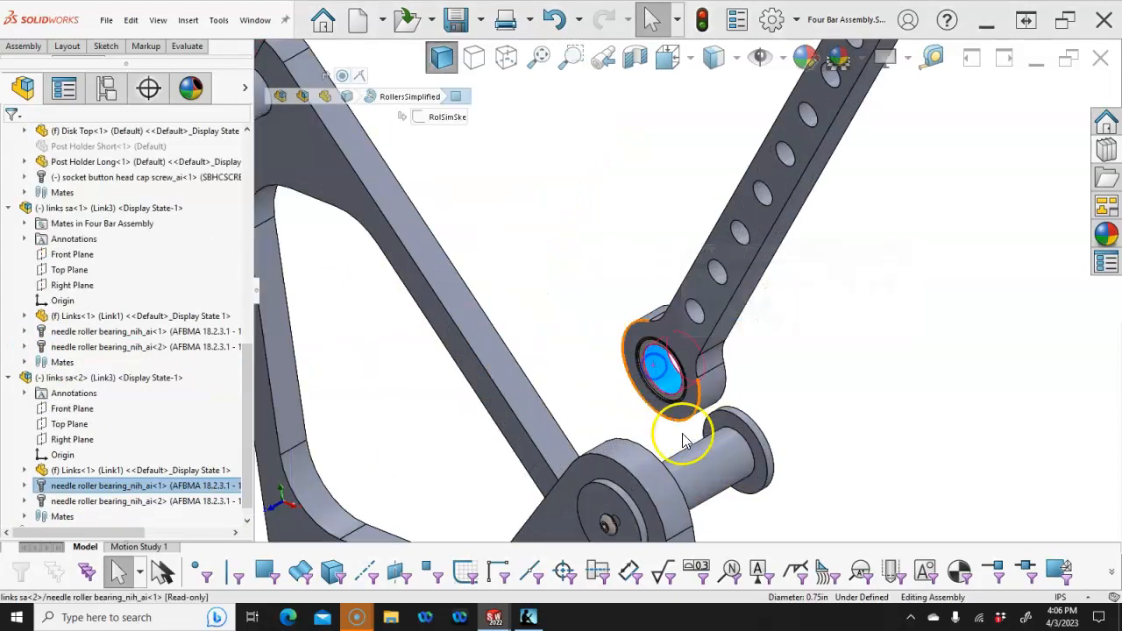
pyautogui.click(701, 462)
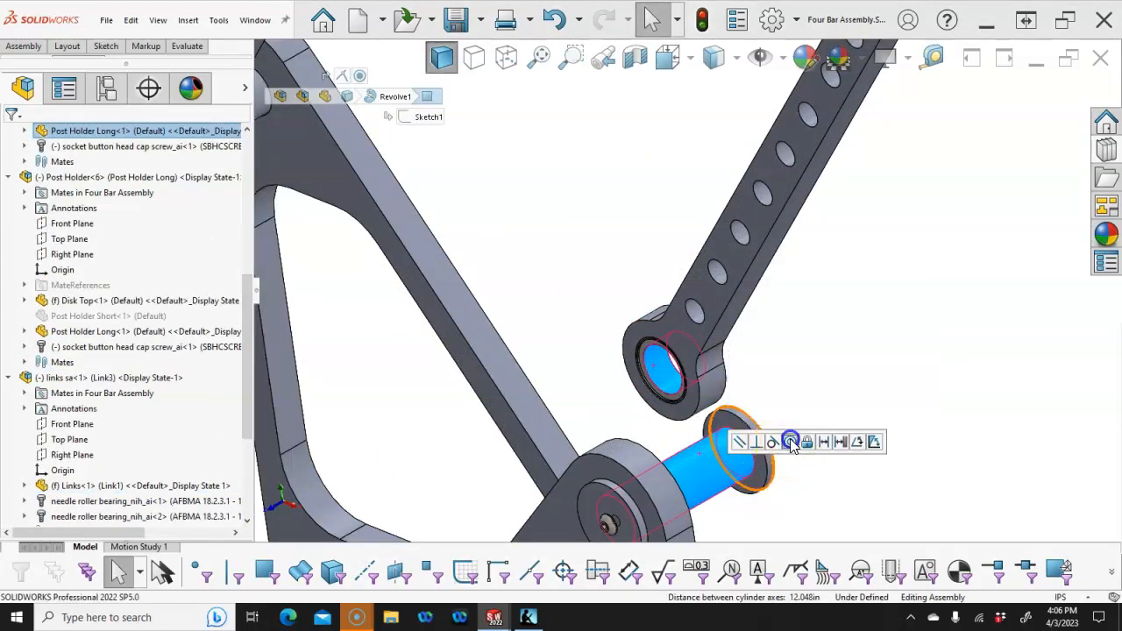
pyautogui.click(791, 442)
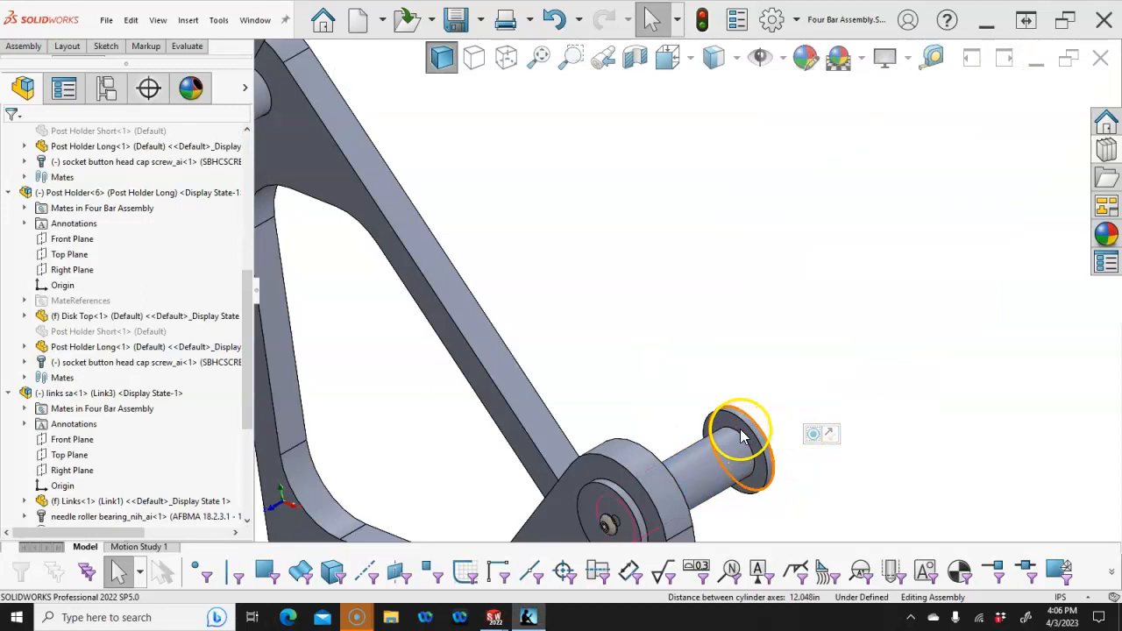
pyautogui.click(742, 436)
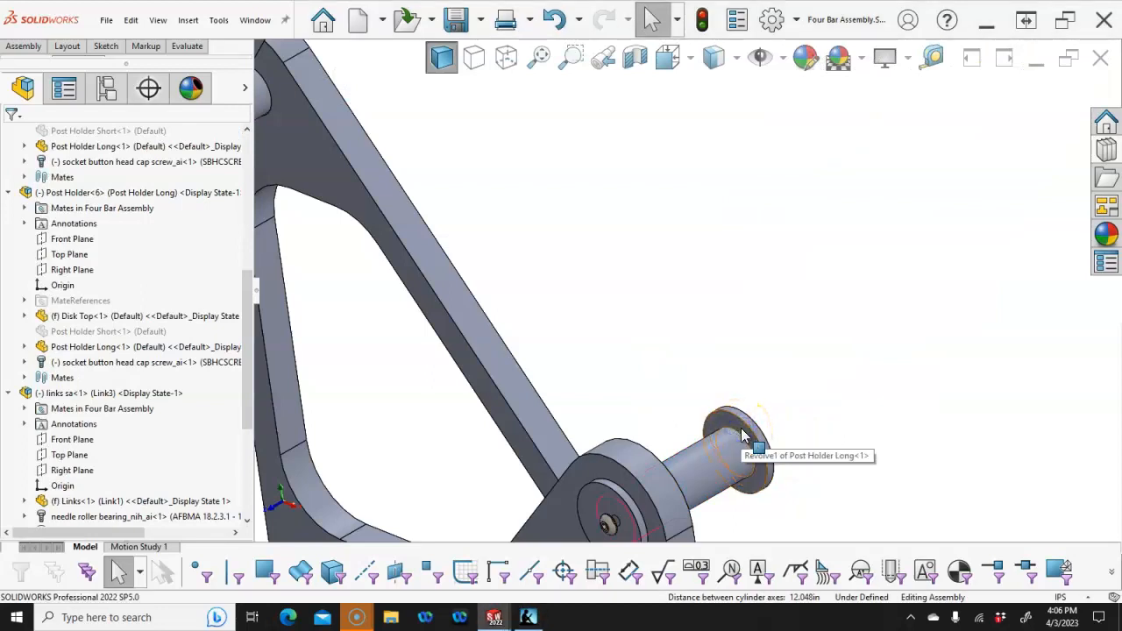
# Add a coincident mate between the second post holder's end disk face and the side face of the second link.
pyautogui.click(726, 430)
pyautogui.moveTo(833, 345); pyautogui.dragTo(983, 292, button='middle')
pyautogui.scroll(-3, 998, 305)
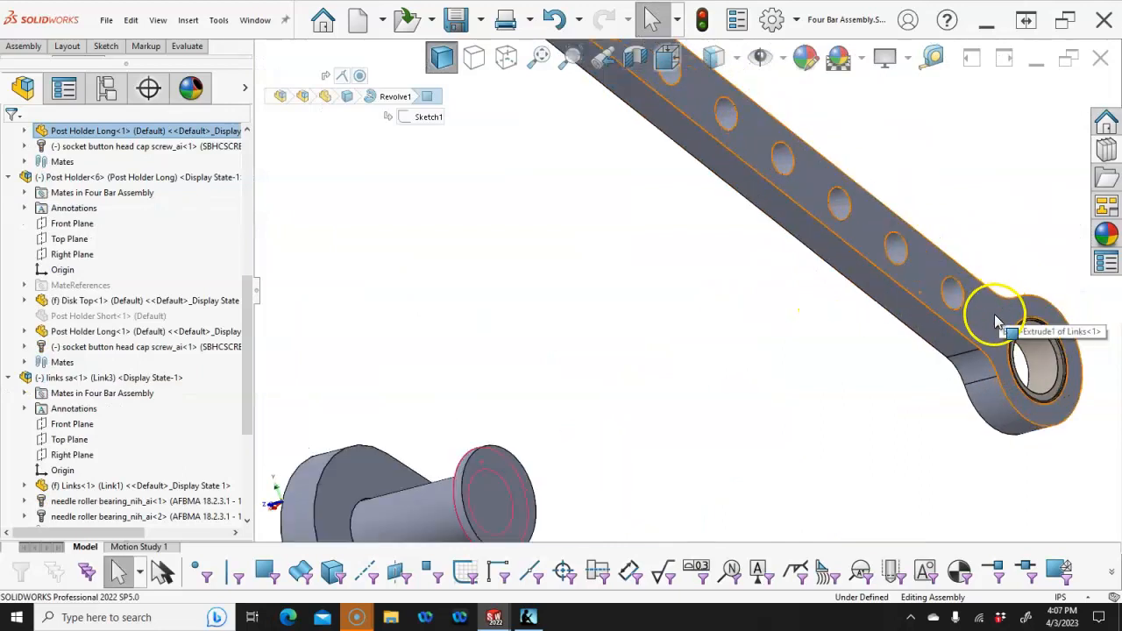
pyautogui.click(995, 320)
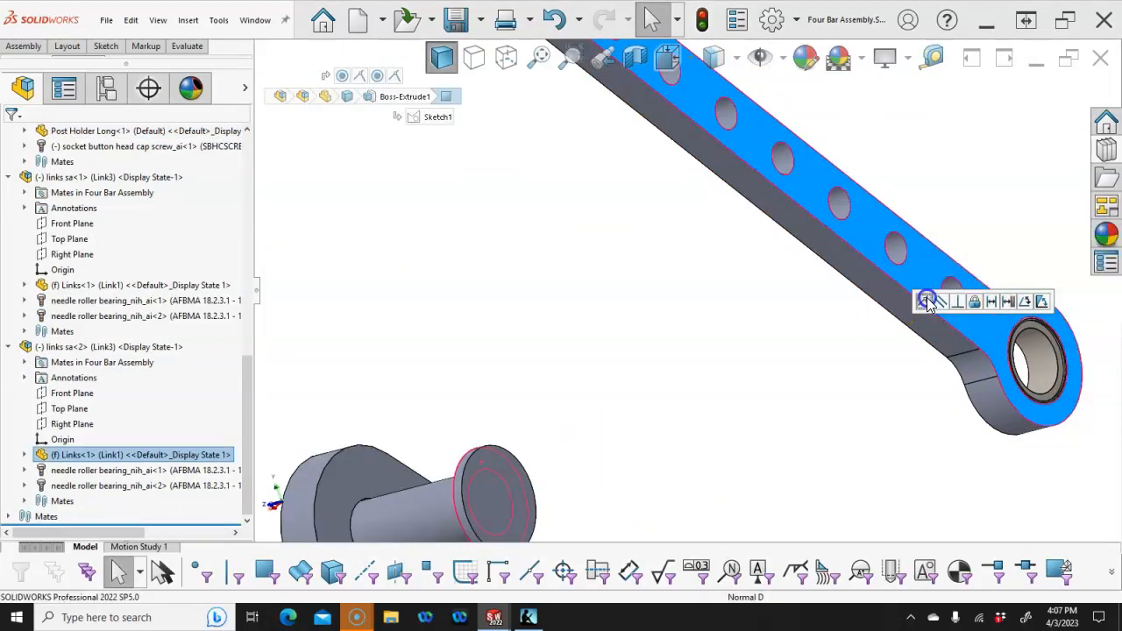
pyautogui.click(926, 298)
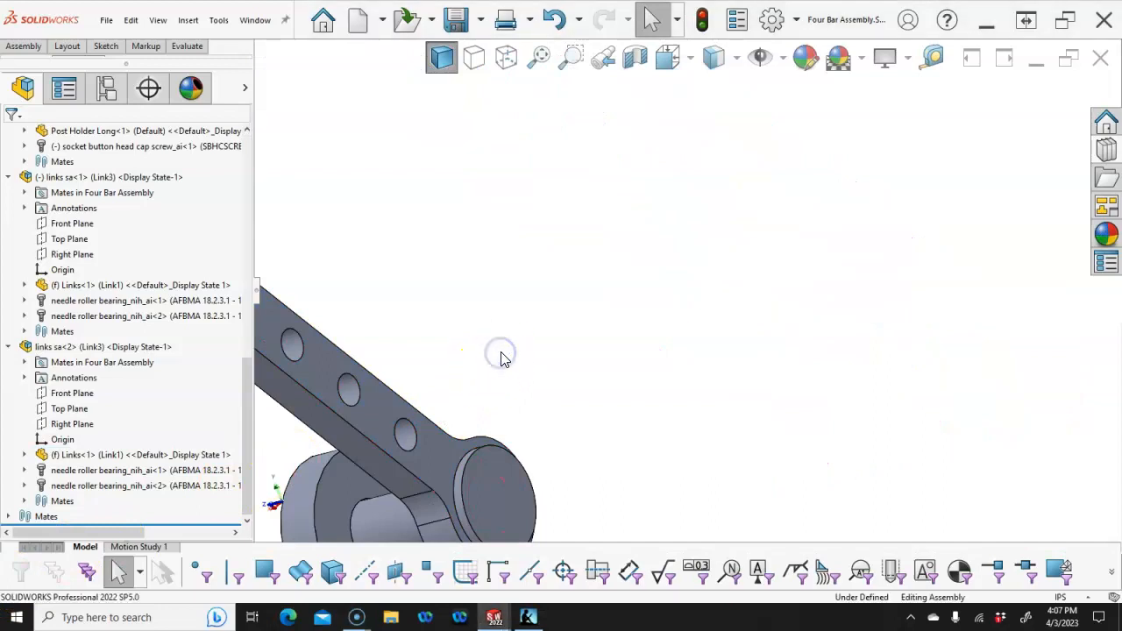
# Place another copy of the long Post Holder subassembly in open space near the upper end of the first link.
pyautogui.hotkey('ctrl', '7')
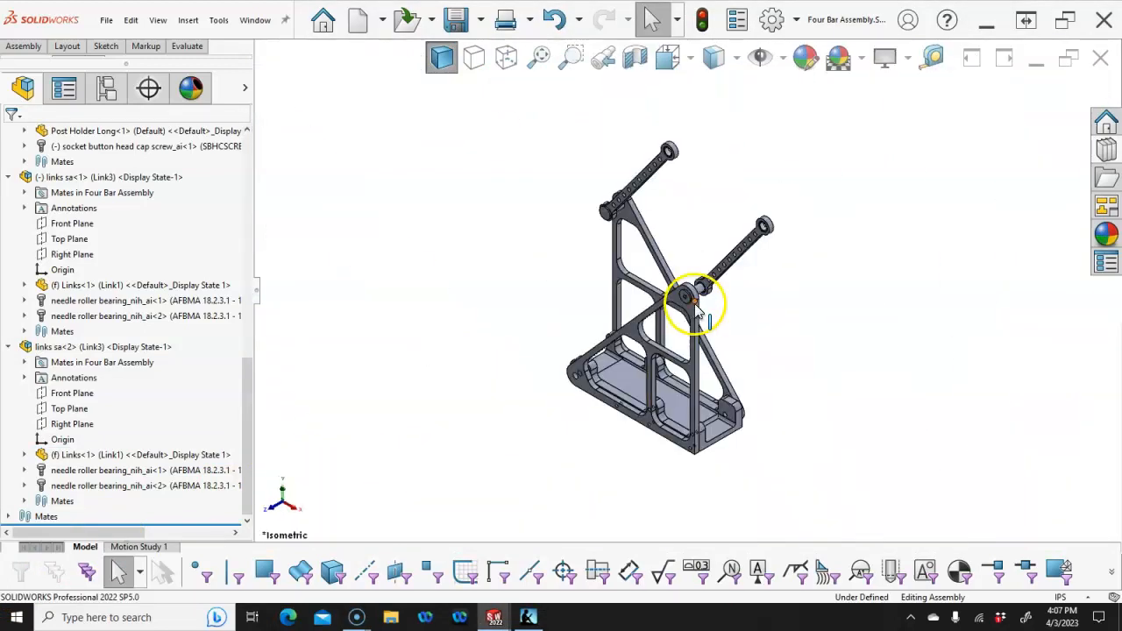
pyautogui.scroll(-1, 706, 263)
pyautogui.scroll(-3, 710, 204)
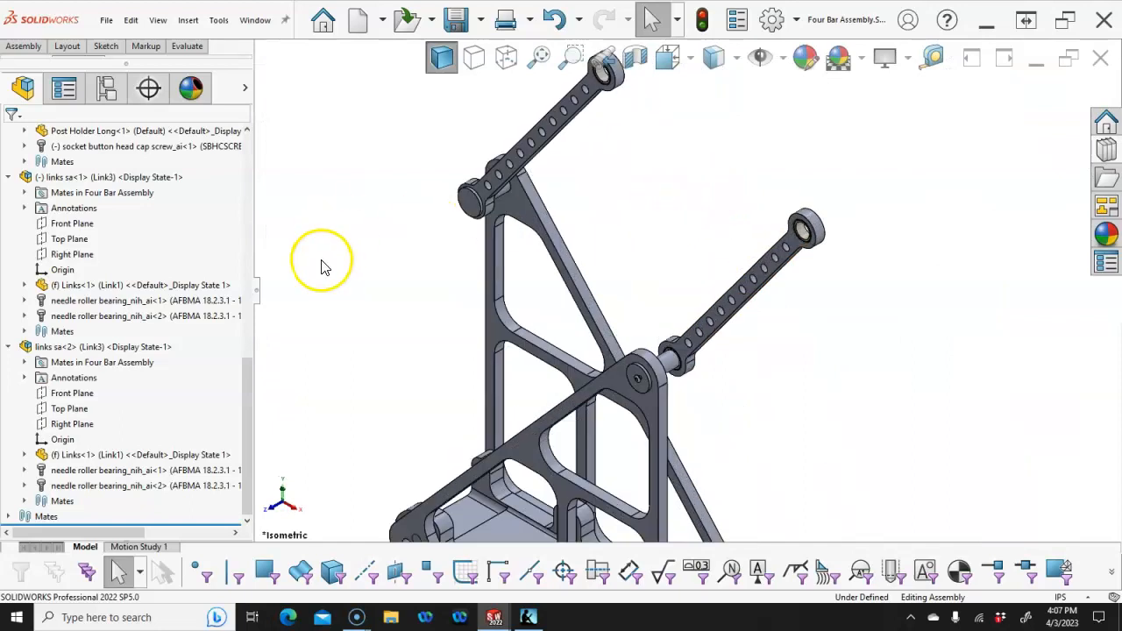
pyautogui.click(11, 347)
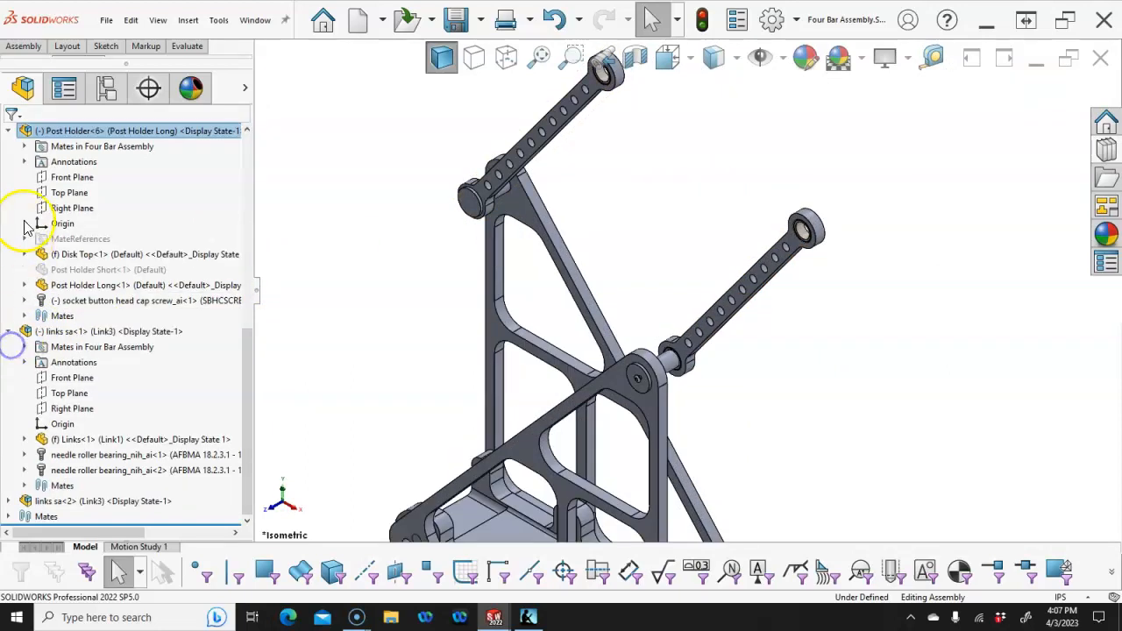
pyautogui.click(7, 332)
pyautogui.click(20, 292)
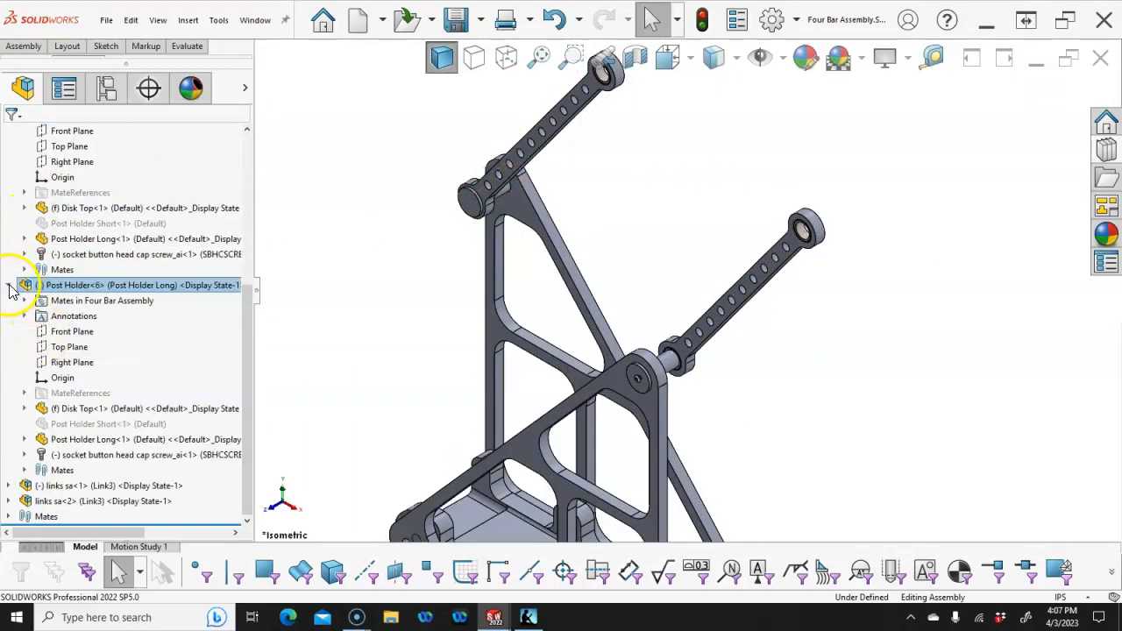
pyautogui.moveTo(48, 289); pyautogui.dragTo(614, 182)
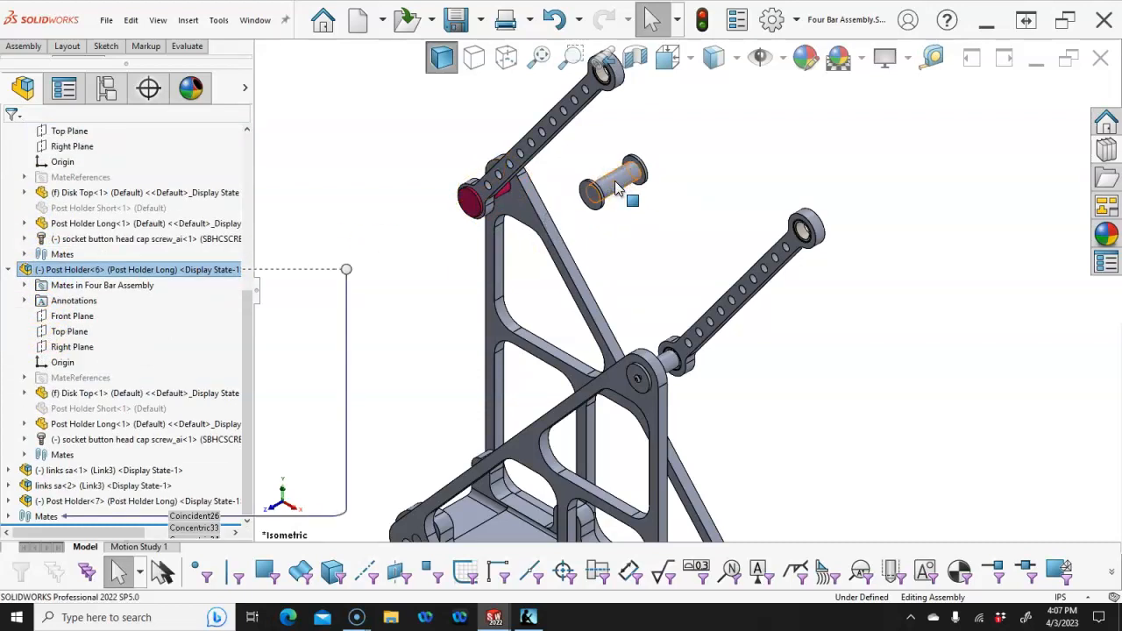
# Switch the newly placed post holder copy to the Post Holder Short configuration.
pyautogui.click(9, 269)
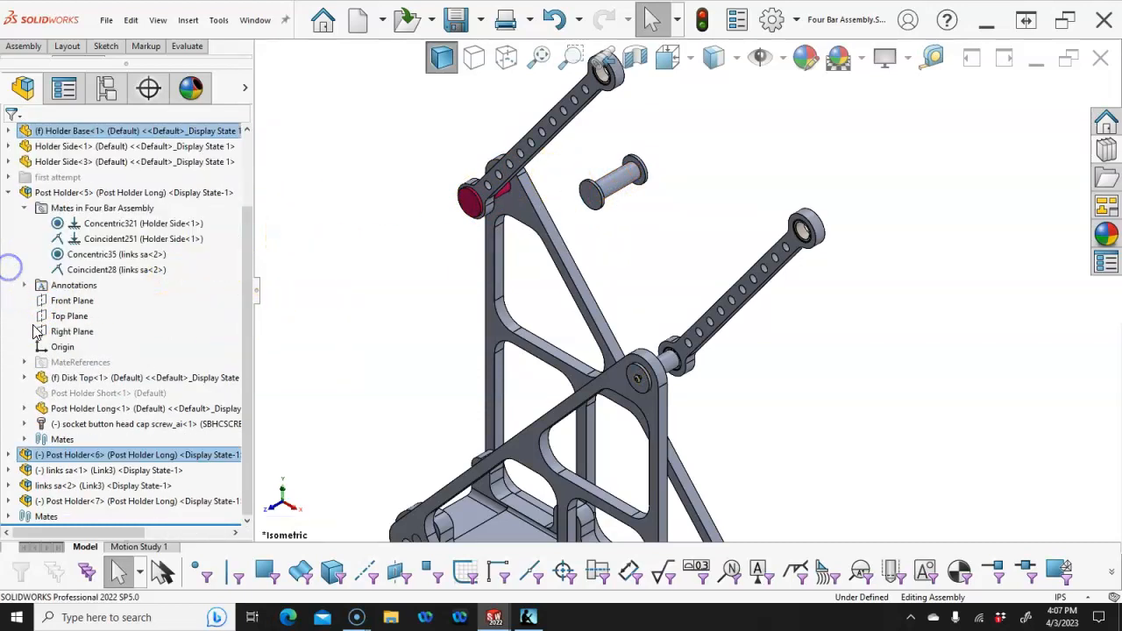
pyautogui.rightClick(95, 502)
pyautogui.click(302, 48)
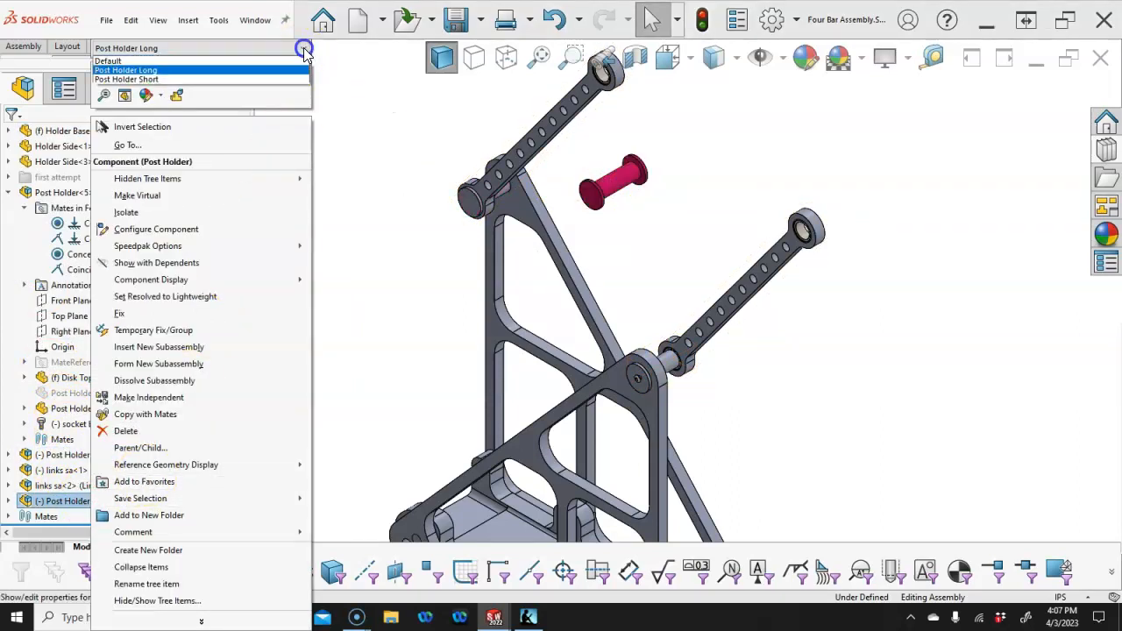
pyautogui.click(174, 78)
pyautogui.click(322, 51)
# Add a concentric mate between the short post holder's cylinder and the bearing bore at the first link's free end.
pyautogui.scroll(-3, 632, 175)
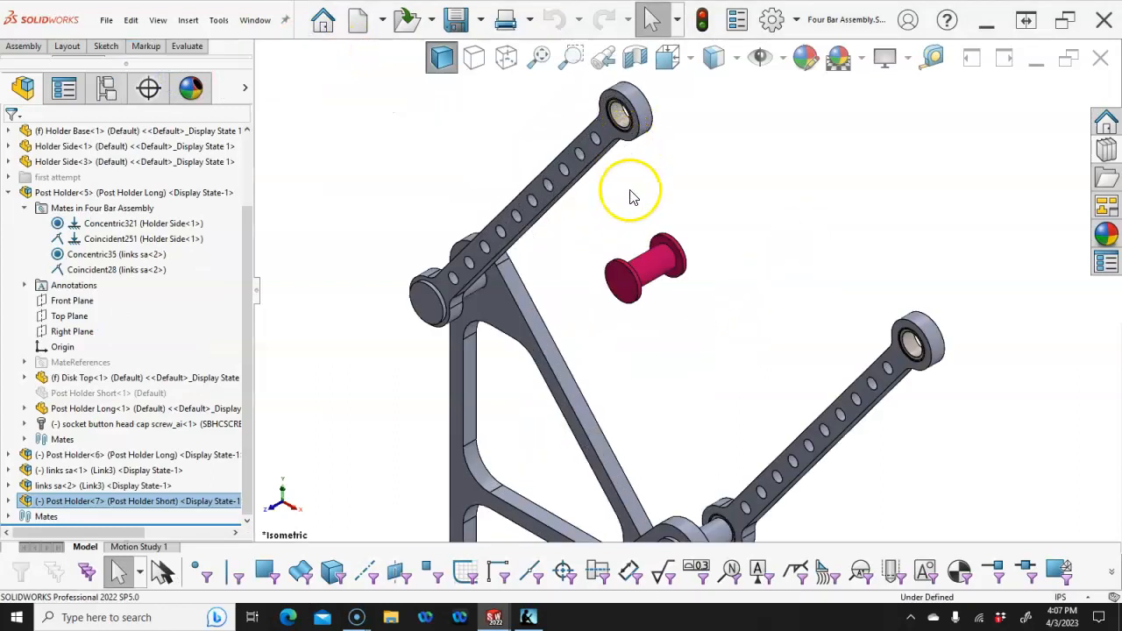
pyautogui.click(650, 261)
pyautogui.keyDown('ctrl'); pyautogui.click(620, 112); pyautogui.keyUp('ctrl')
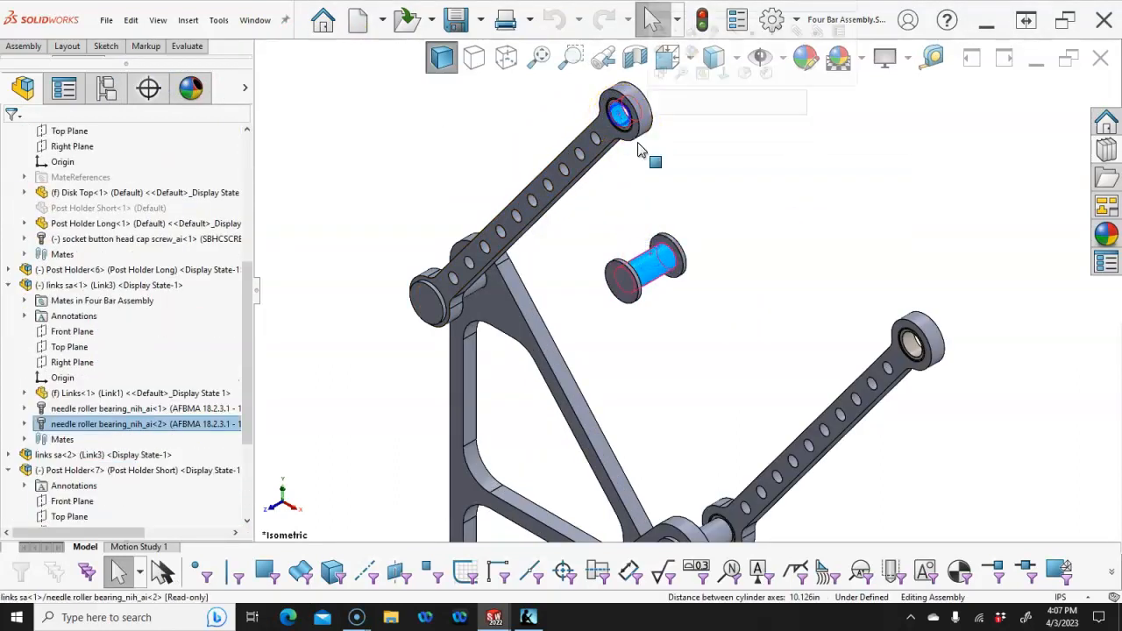
pyautogui.click(711, 104)
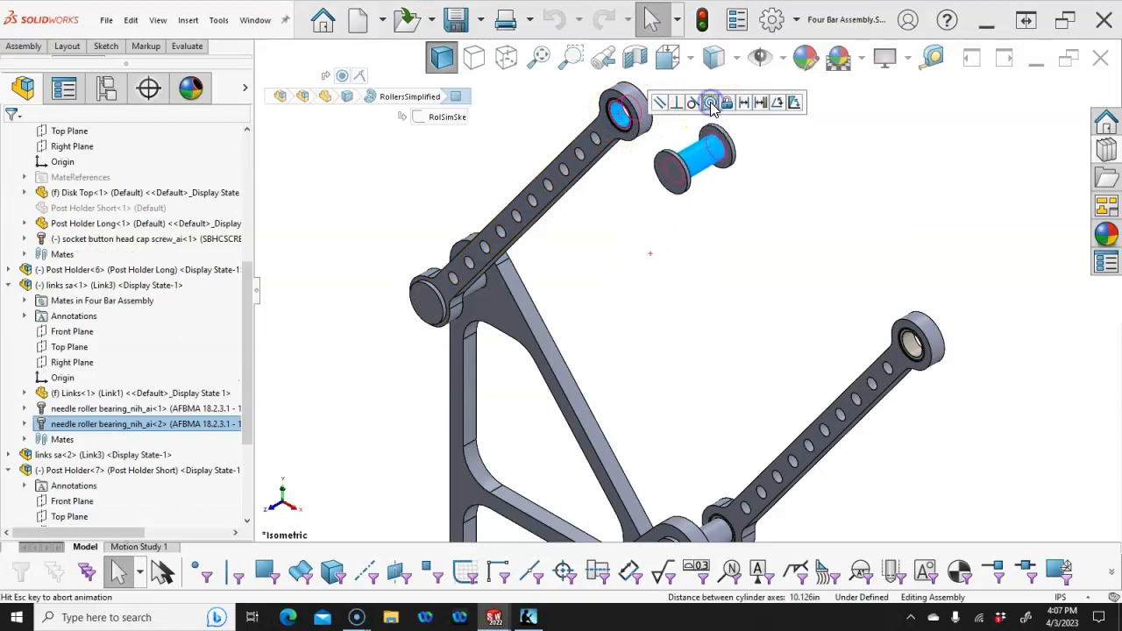
pyautogui.click(717, 137)
pyautogui.click(710, 180)
pyautogui.scroll(3, 736, 162)
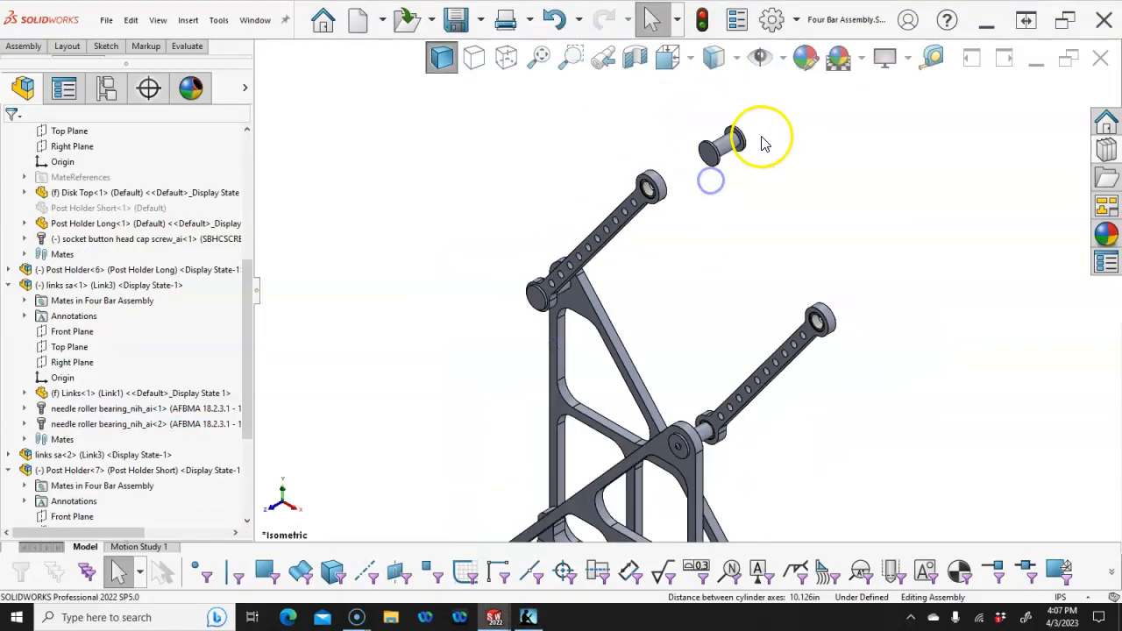
# Add a coincident mate between the short post holder's Disk Top face and the side face of the first link.
pyautogui.scroll(-3, 761, 143)
pyautogui.click(738, 163)
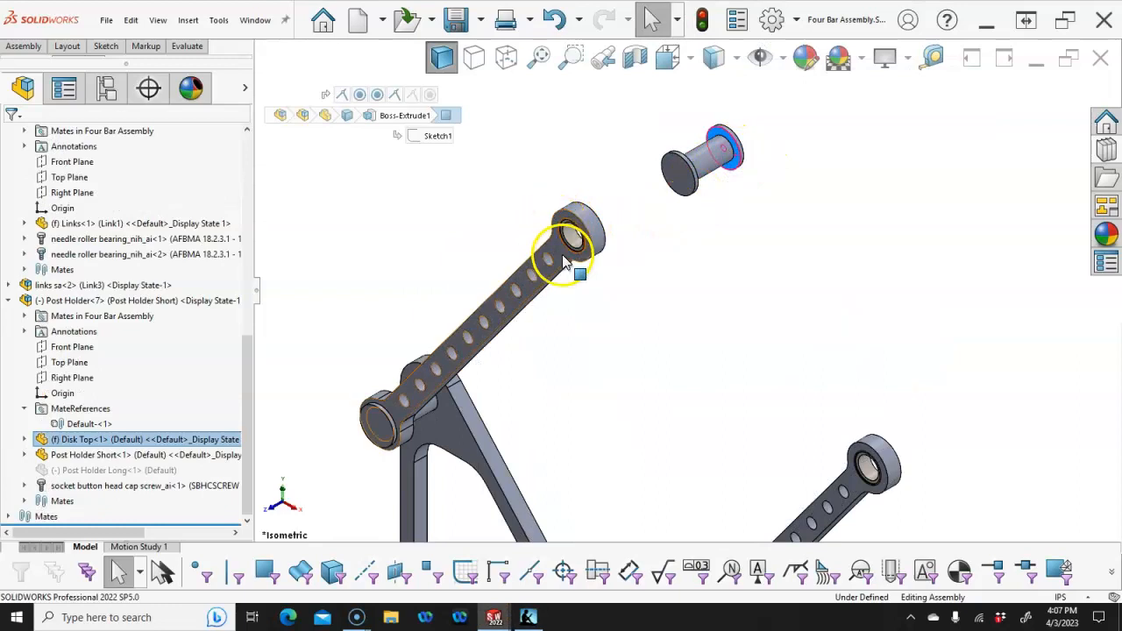
pyautogui.keyDown('ctrl'); pyautogui.click(559, 229); pyautogui.keyUp('ctrl')
pyautogui.moveTo(544, 78); pyautogui.dragTo(496, 148, button='middle')
pyautogui.scroll(-3, 710, 191)
pyautogui.keyDown('ctrl'); pyautogui.click(679, 159); pyautogui.keyUp('ctrl')
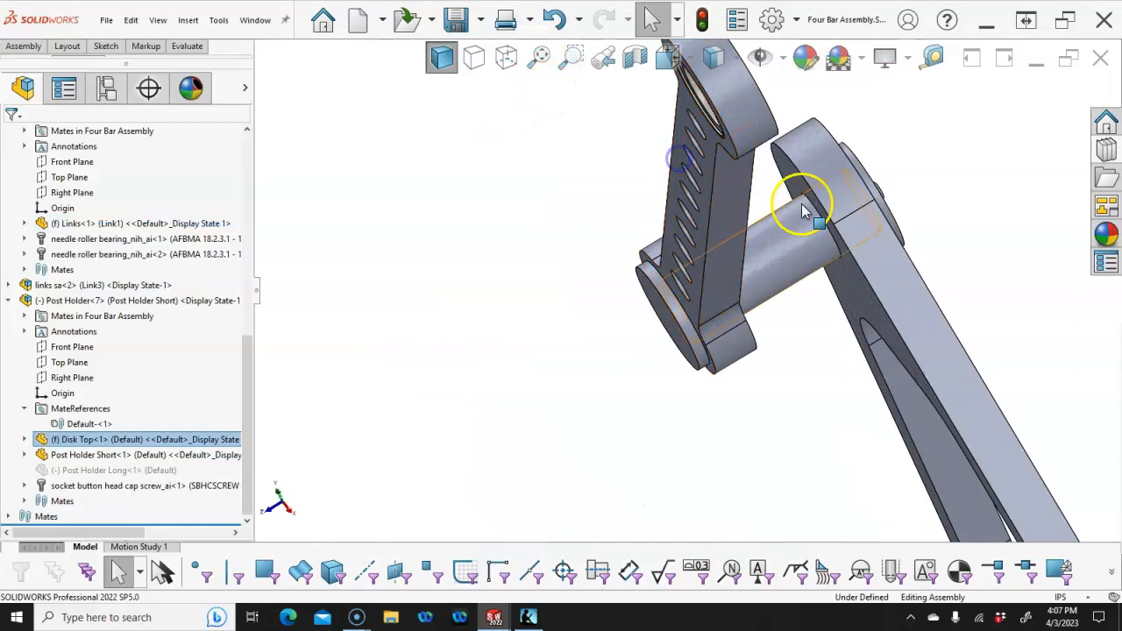
pyautogui.moveTo(801, 203); pyautogui.dragTo(761, 217, button='middle')
pyautogui.scroll(2, 480, 215)
pyautogui.scroll(-2, 478, 230)
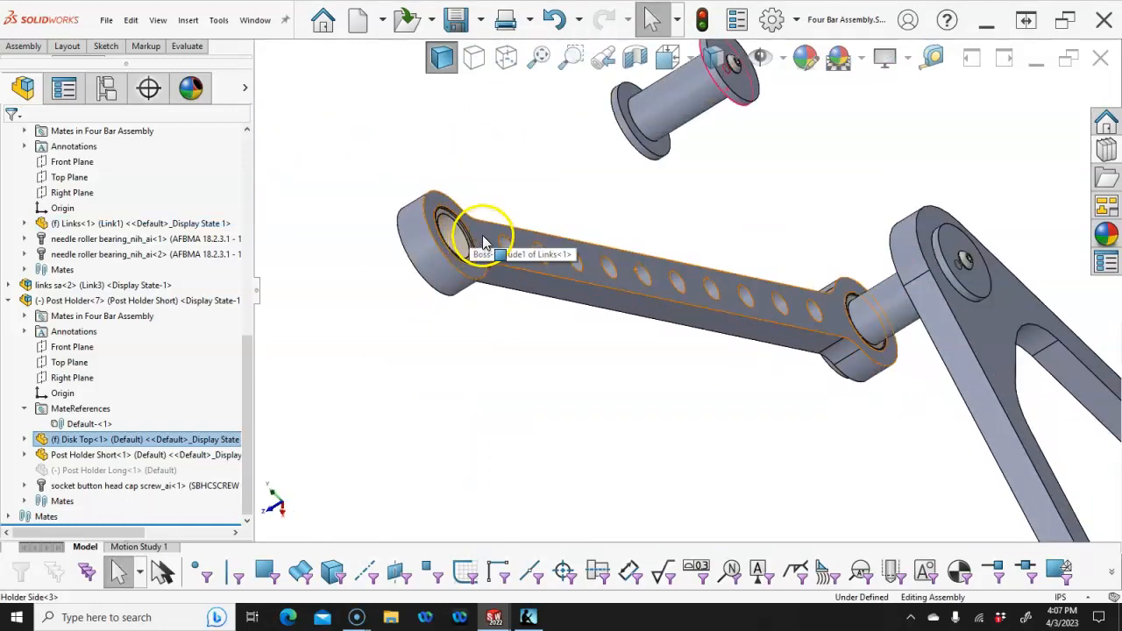
pyautogui.keyDown('ctrl'); pyautogui.click(482, 241); pyautogui.keyUp('ctrl')
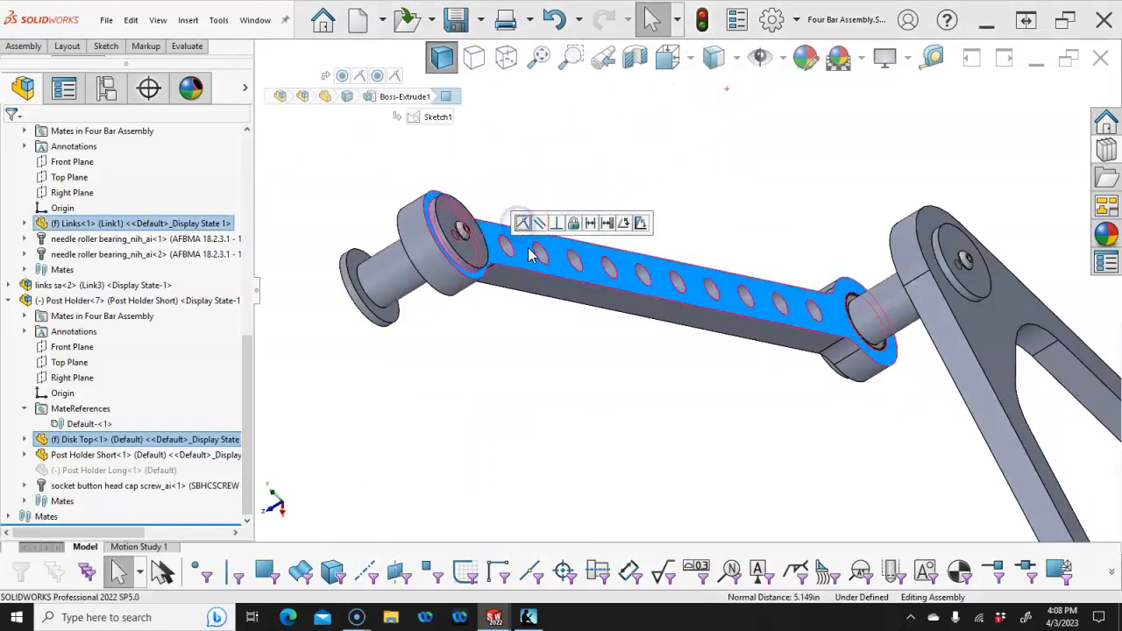
pyautogui.click(557, 326)
# Place a second copy of the short post holder near the free end of the second link.
pyautogui.hotkey('ctrl', '7')
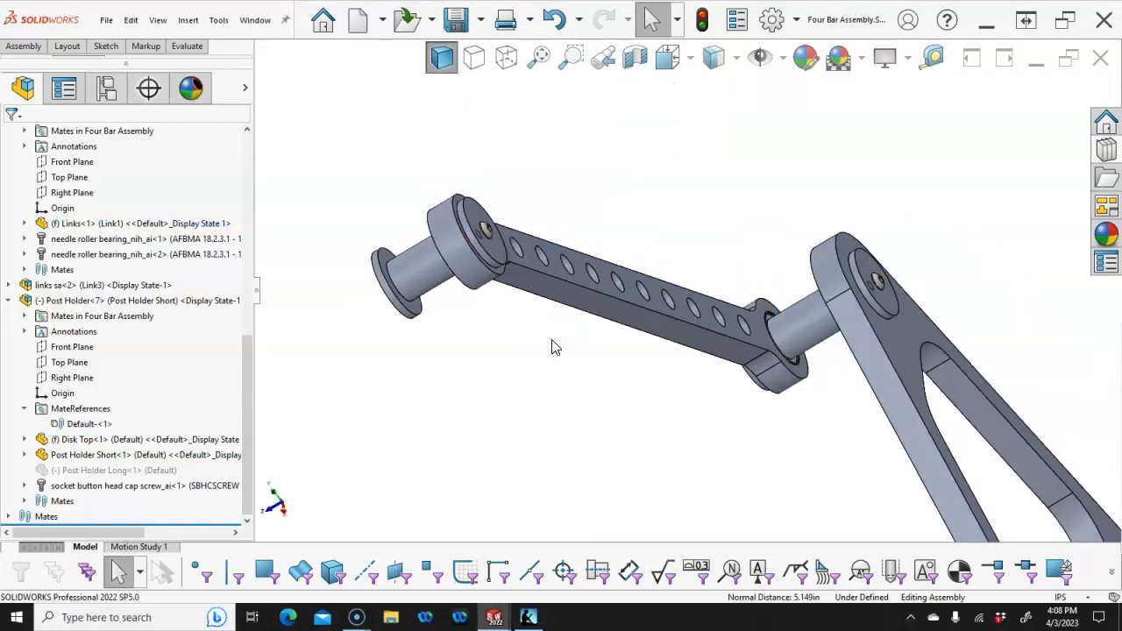
pyautogui.click(545, 331)
pyautogui.scroll(-5, 710, 236)
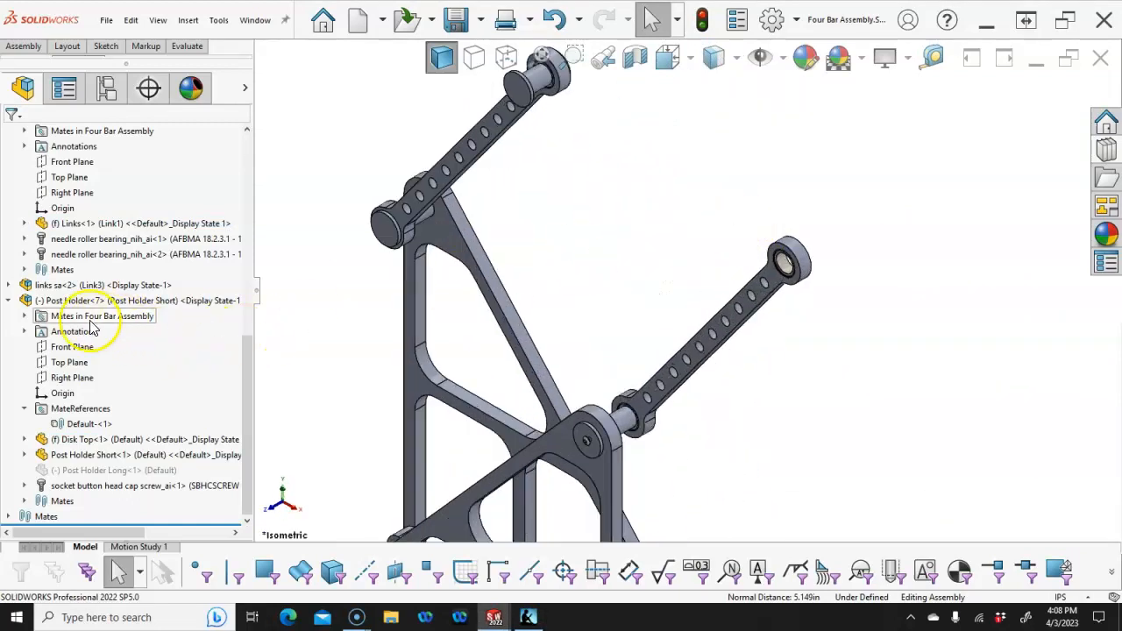
pyautogui.click(9, 301)
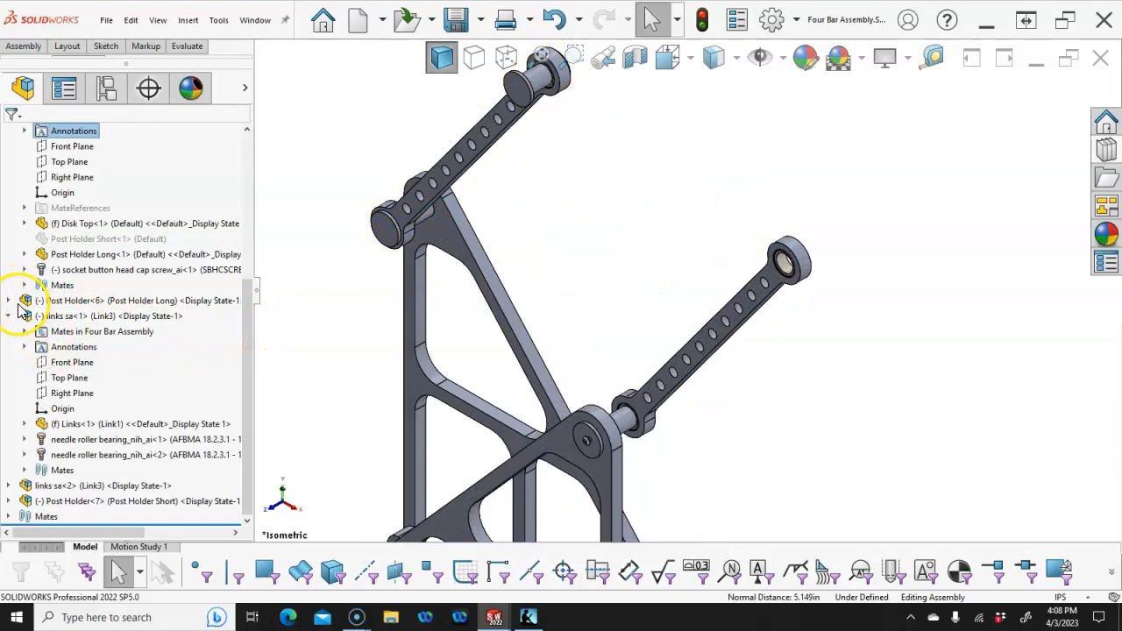
pyautogui.click(9, 316)
pyautogui.keyDown('ctrl'); pyautogui.moveTo(79, 505); pyautogui.dragTo(776, 235); pyautogui.keyUp('ctrl')
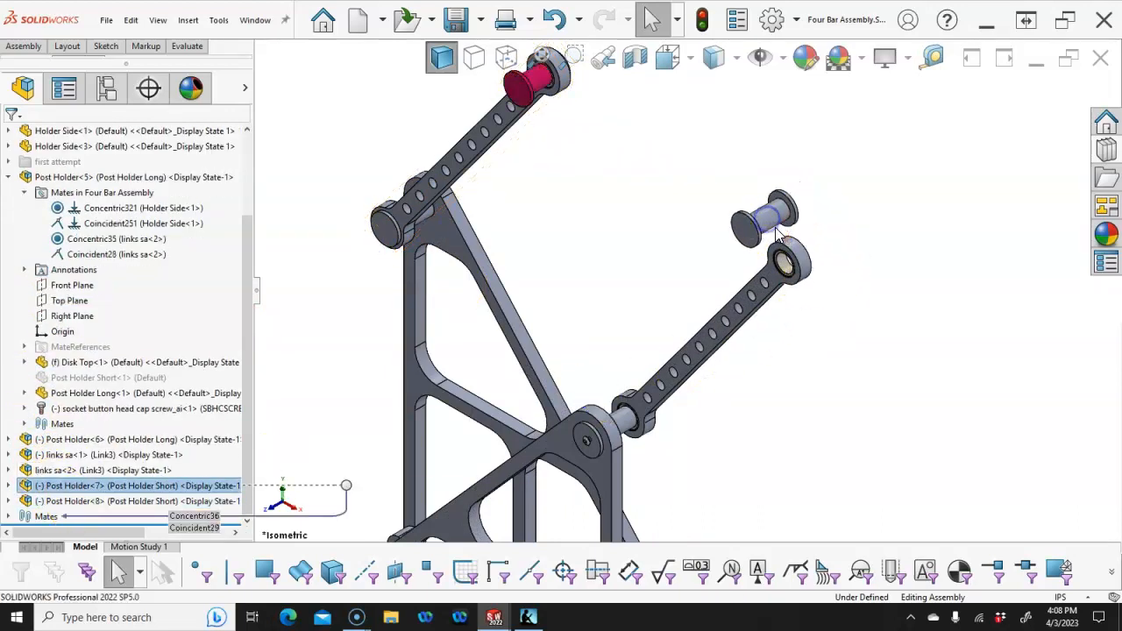
# Add a coincident mate between the second short post holder's Disk Top face and the second link's side face.
pyautogui.scroll(-5, 777, 230)
pyautogui.click(769, 249)
pyautogui.moveTo(825, 294); pyautogui.dragTo(776, 321, button='middle')
pyautogui.click(867, 390)
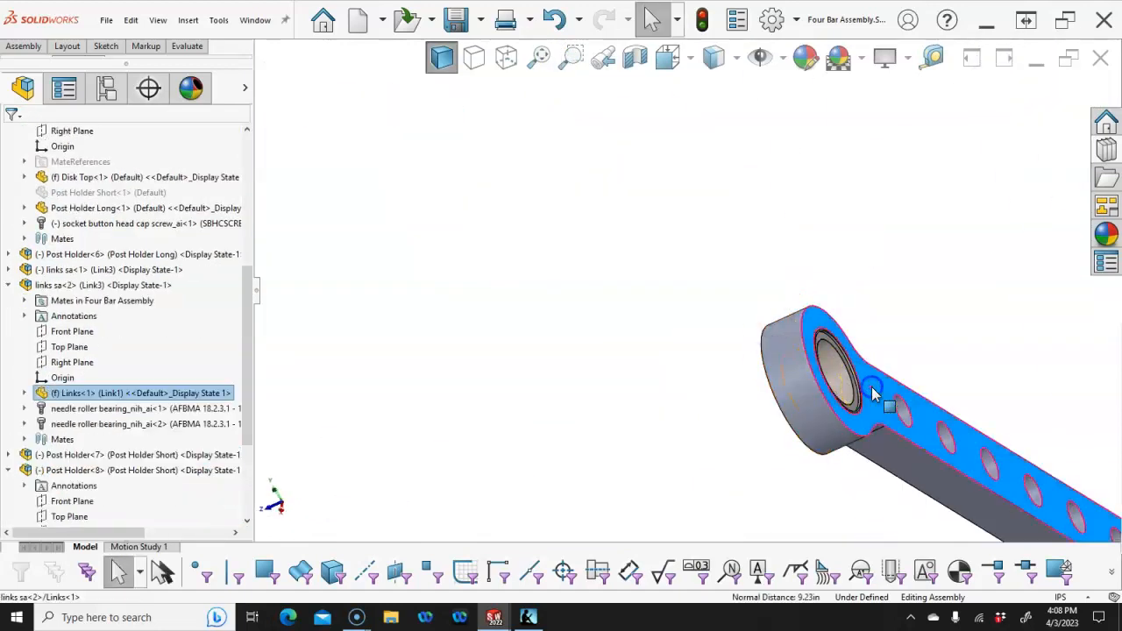
pyautogui.click(868, 384)
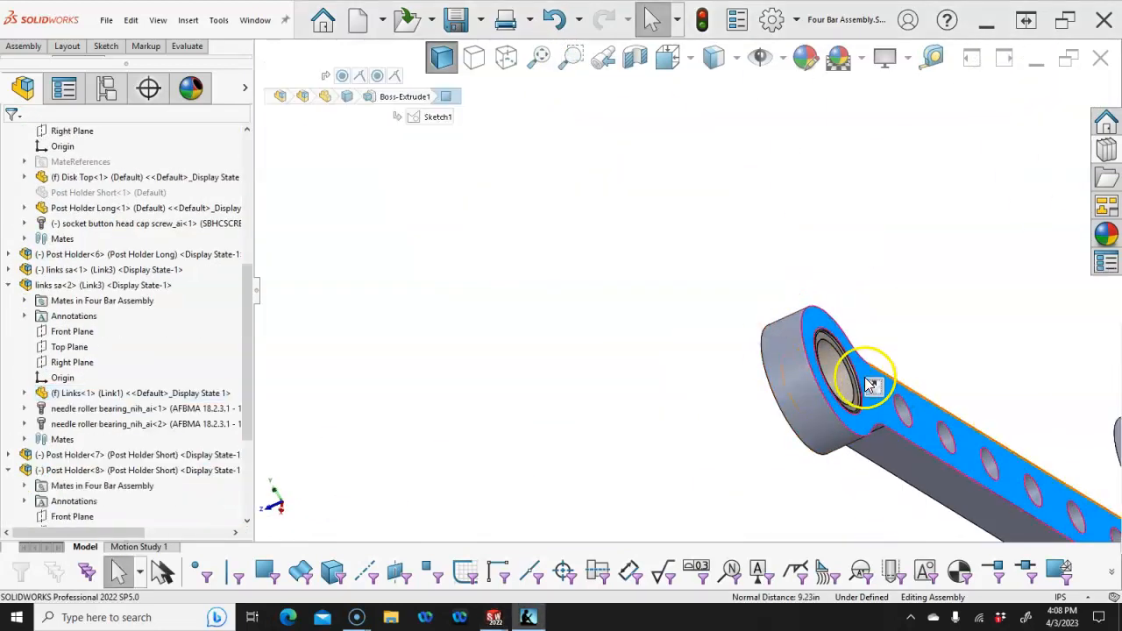
pyautogui.press('Escape')
# Add a concentric mate between the second link's free end bearing bore and the second short post holder's cylinder.
pyautogui.click(836, 366)
pyautogui.click(837, 368)
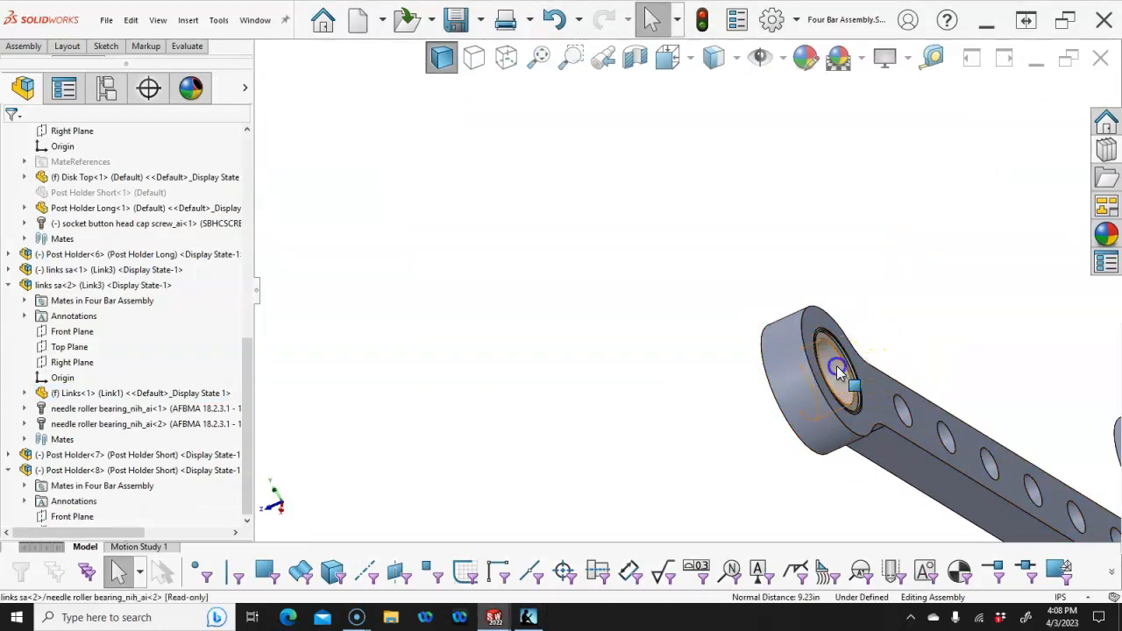
pyautogui.scroll(5, 879, 327)
pyautogui.keyDown('ctrl'); pyautogui.click(909, 360); pyautogui.keyUp('ctrl')
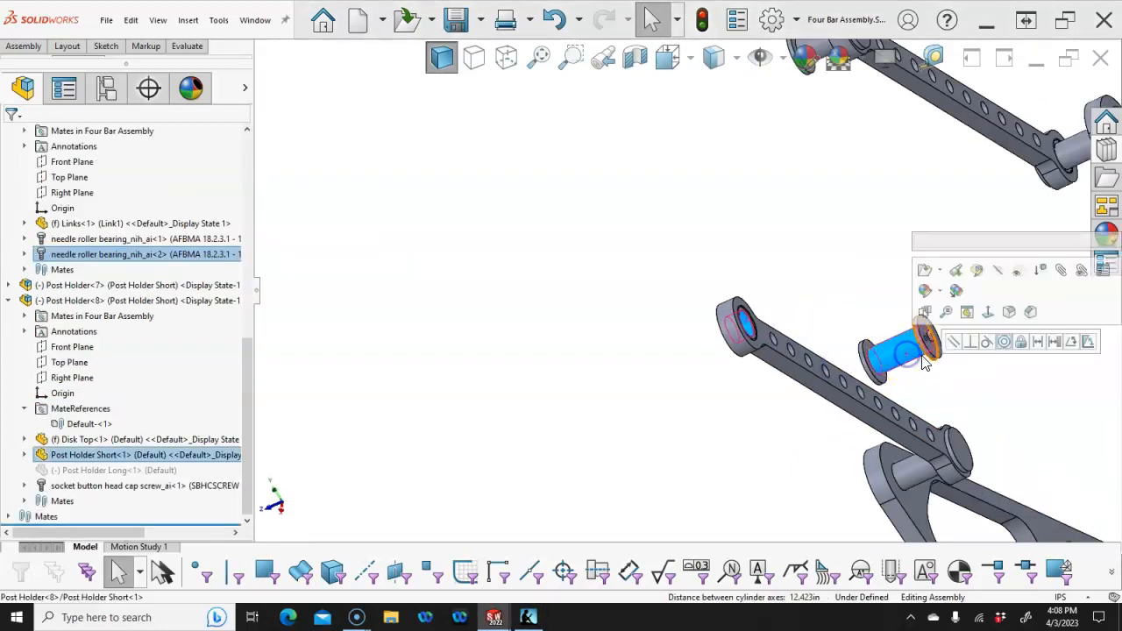
pyautogui.click(1001, 343)
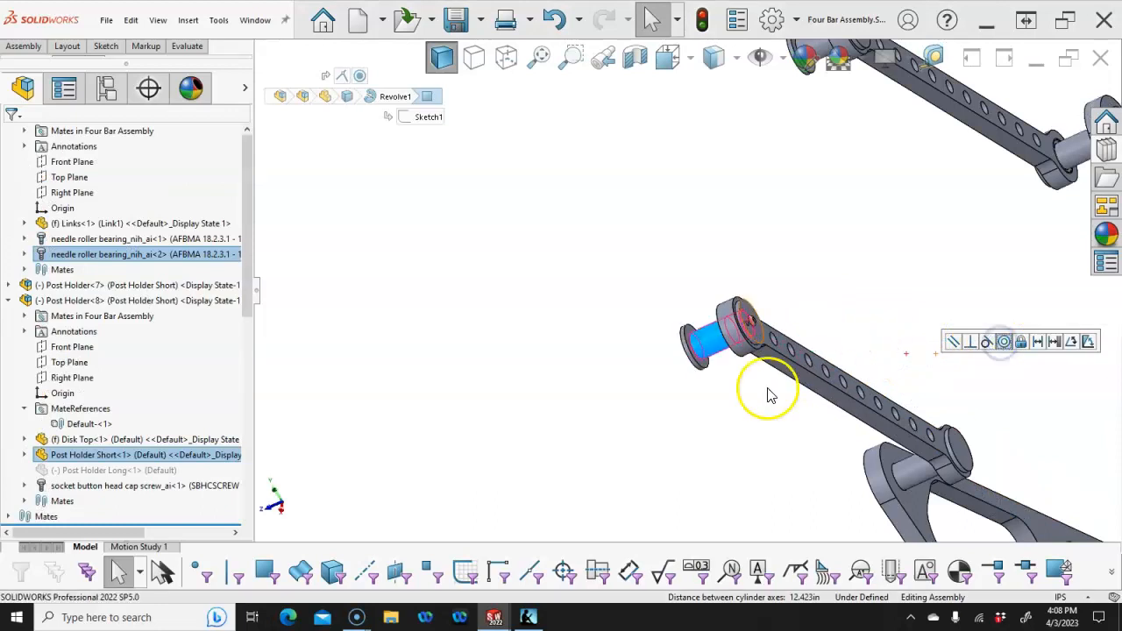
pyautogui.click(601, 365)
# Unlock rotation in the concentric mate between the second short post holder and the second link.
pyautogui.moveTo(601, 365); pyautogui.dragTo(504, 306, button='middle')
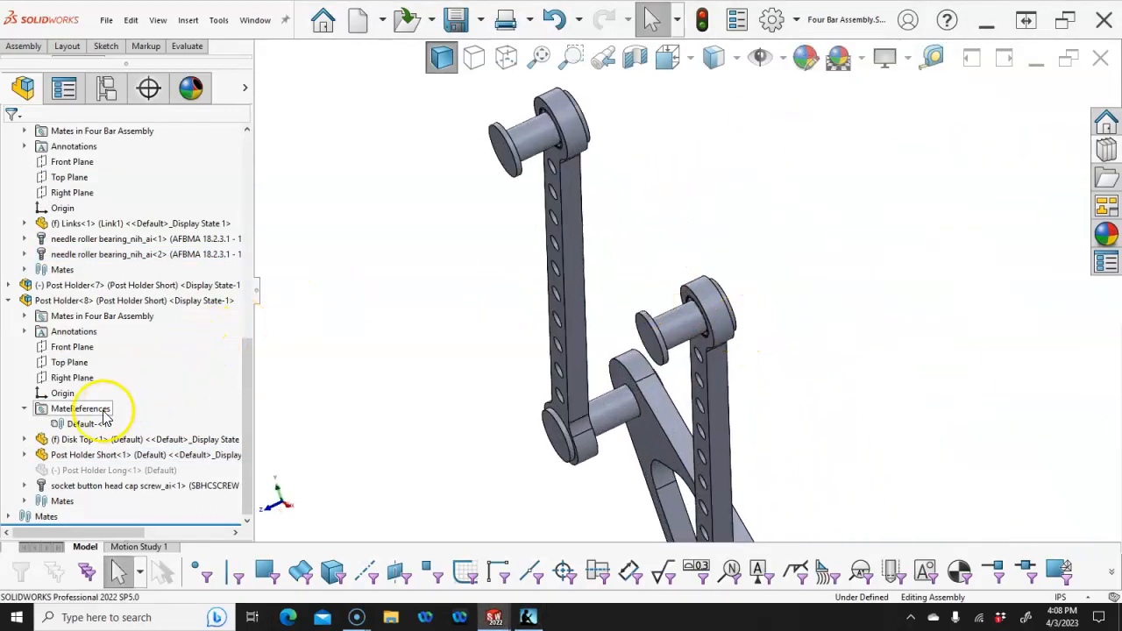
pyautogui.click(24, 316)
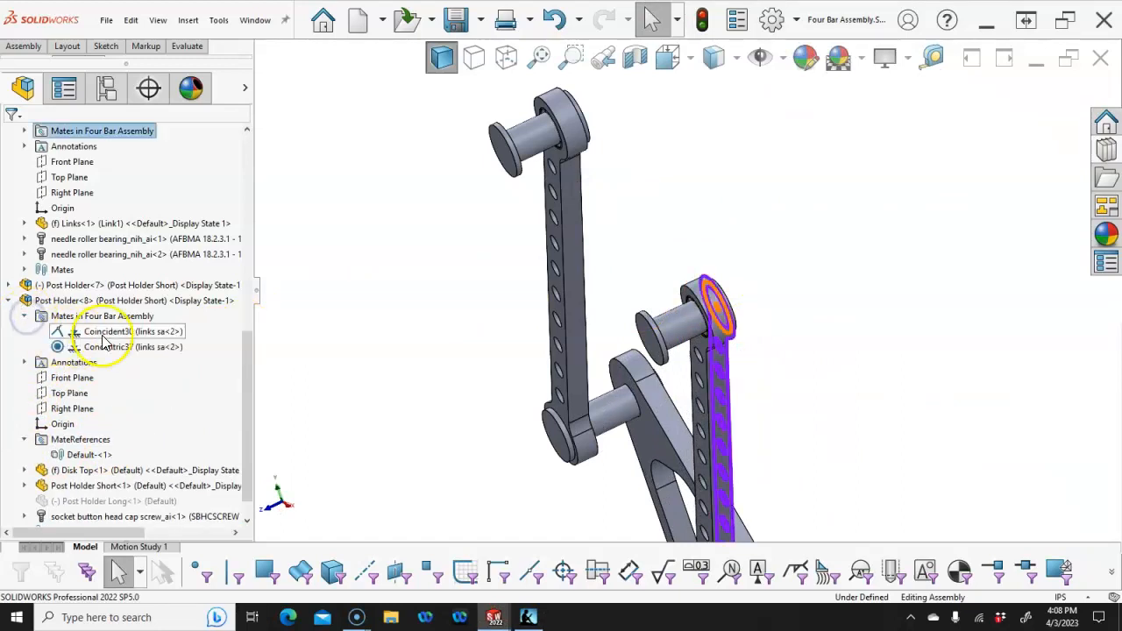
pyautogui.rightClick(103, 335)
pyautogui.rightClick(84, 347)
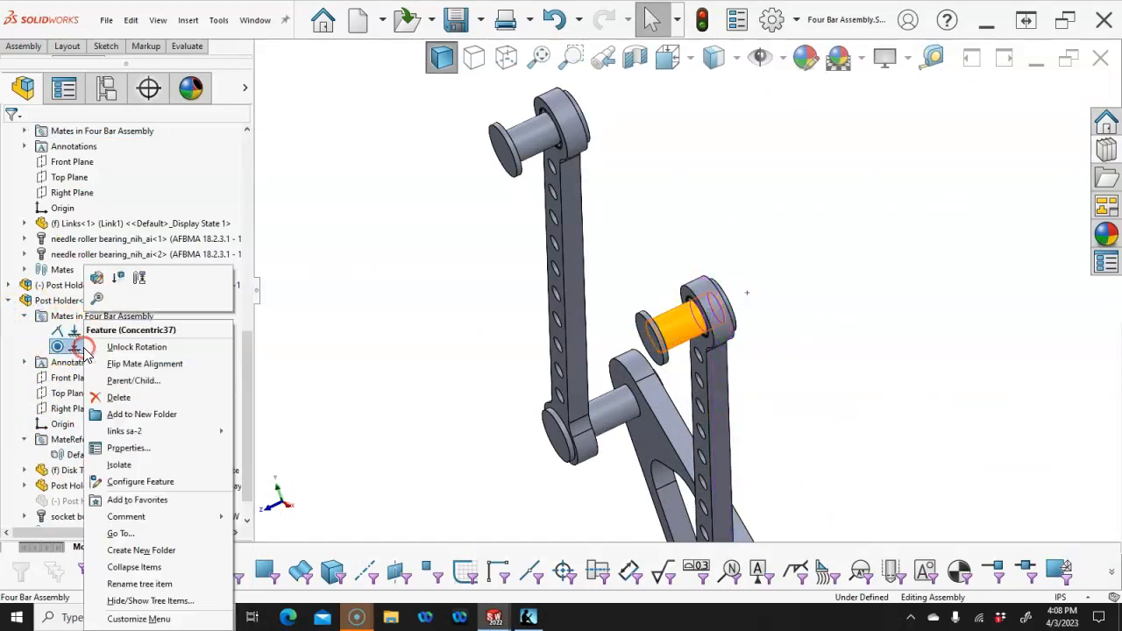
pyautogui.click(112, 348)
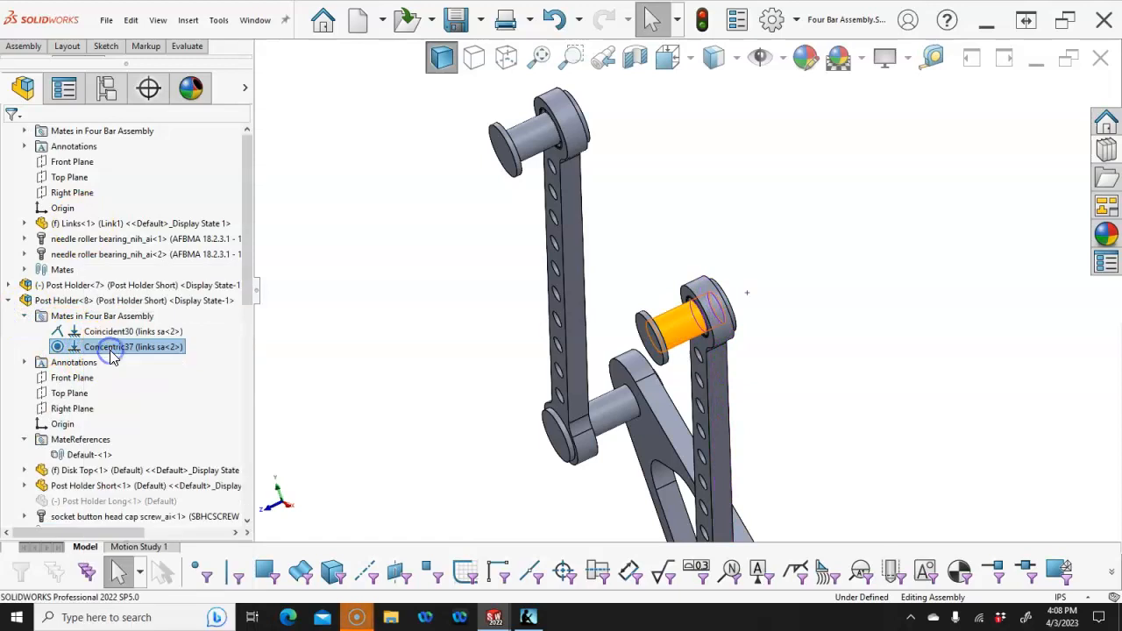
# Edit the coincident mate between the second link and its short post holder, and clear its face selections.
pyautogui.click(112, 333)
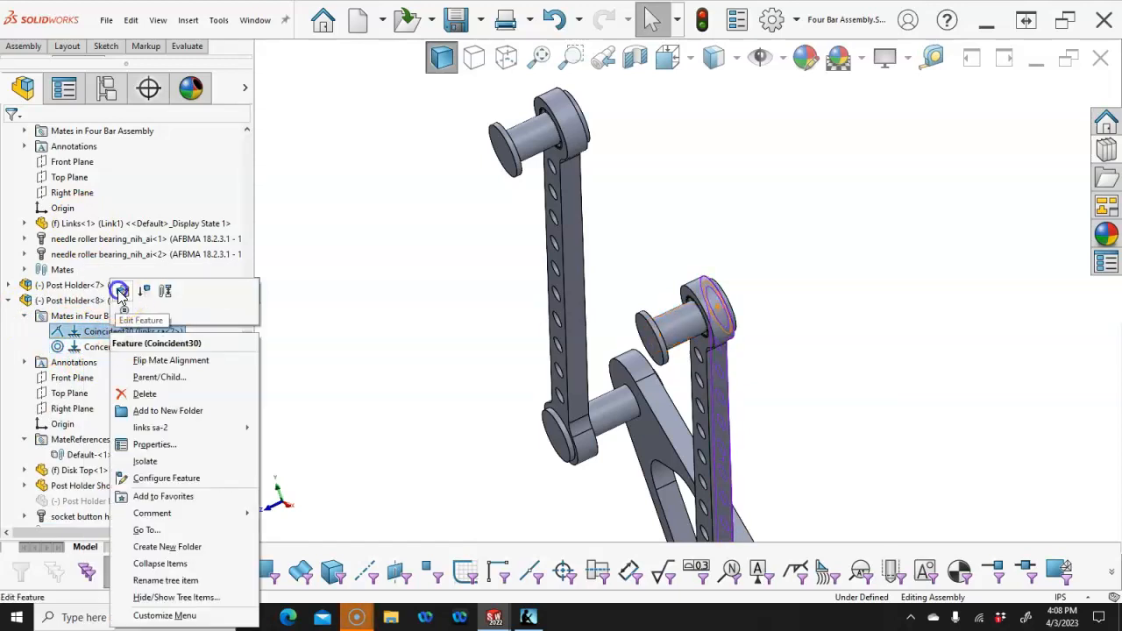
pyautogui.click(123, 290)
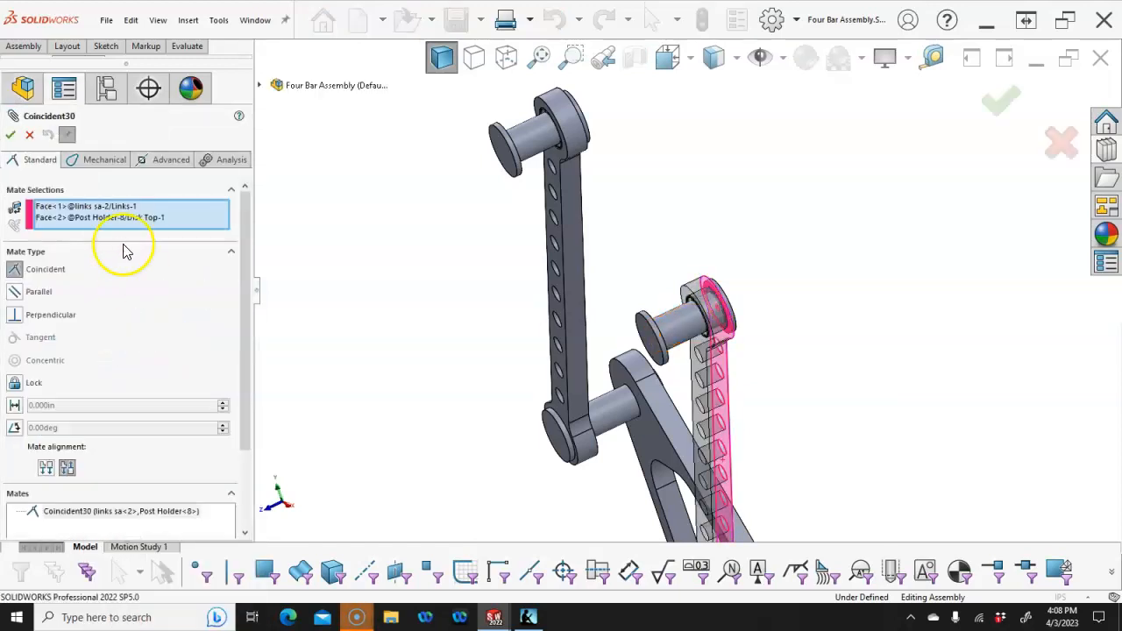
pyautogui.rightClick(122, 219)
pyautogui.click(165, 222)
# Redefine the coincident mate with the second link's opposite side face and the inner disk face of the Post Holder Short part.
pyautogui.scroll(-3, 688, 359)
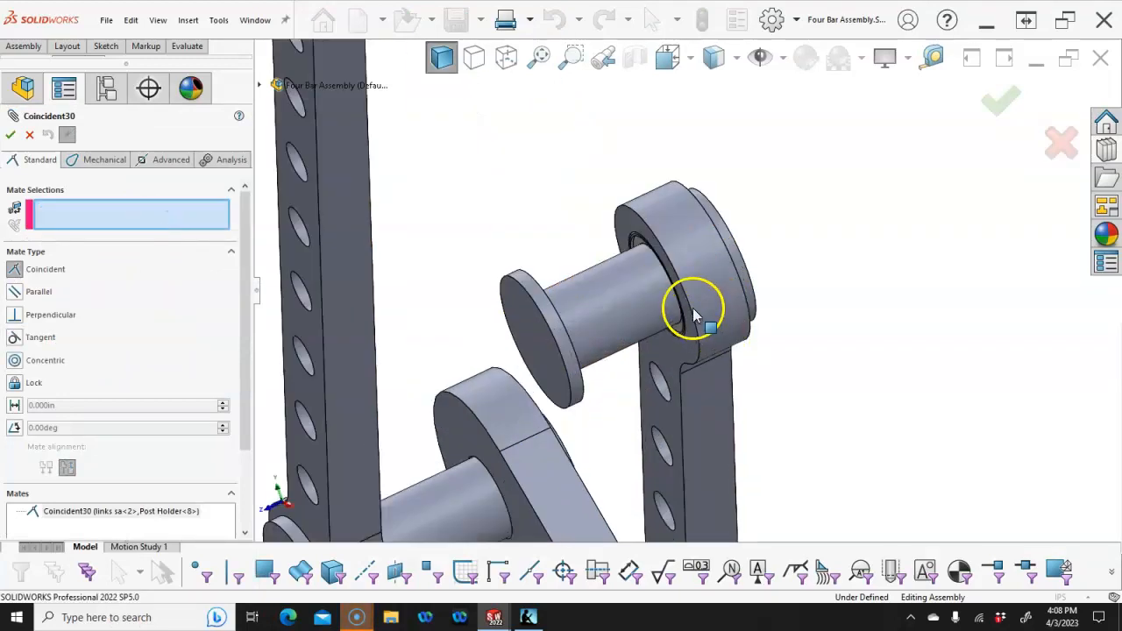
pyautogui.click(621, 230)
pyautogui.scroll(-3, 560, 276)
pyautogui.moveTo(561, 277); pyautogui.dragTo(552, 285, button='middle')
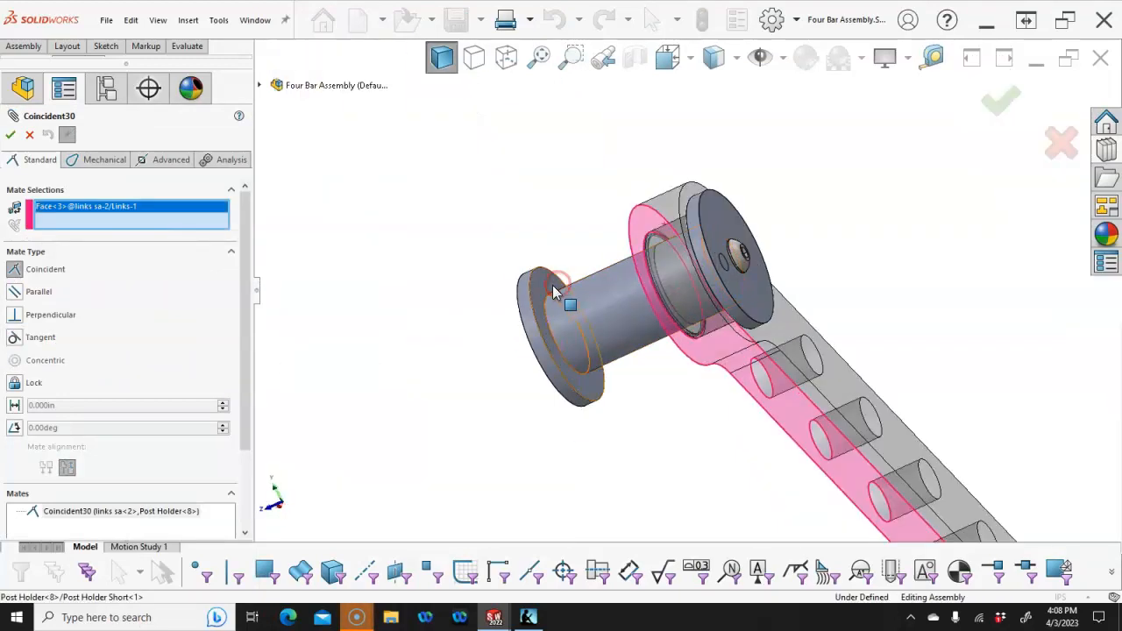
pyautogui.click(548, 286)
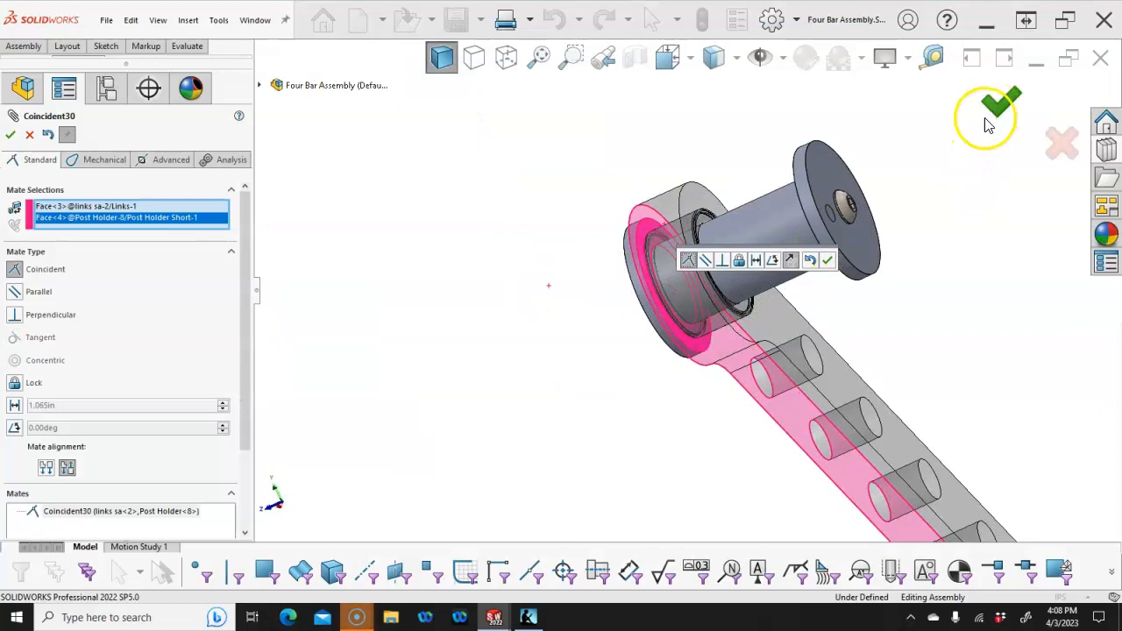
pyautogui.click(826, 259)
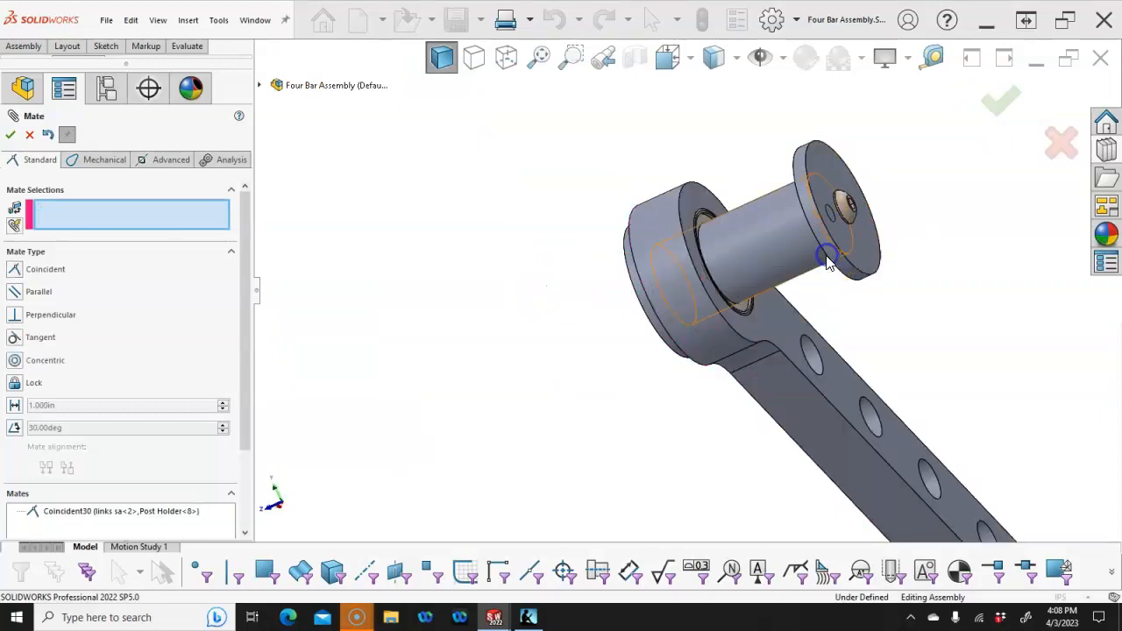
pyautogui.click(8, 137)
pyautogui.scroll(7, 421, 303)
pyautogui.moveTo(450, 303); pyautogui.dragTo(491, 275, button='middle')
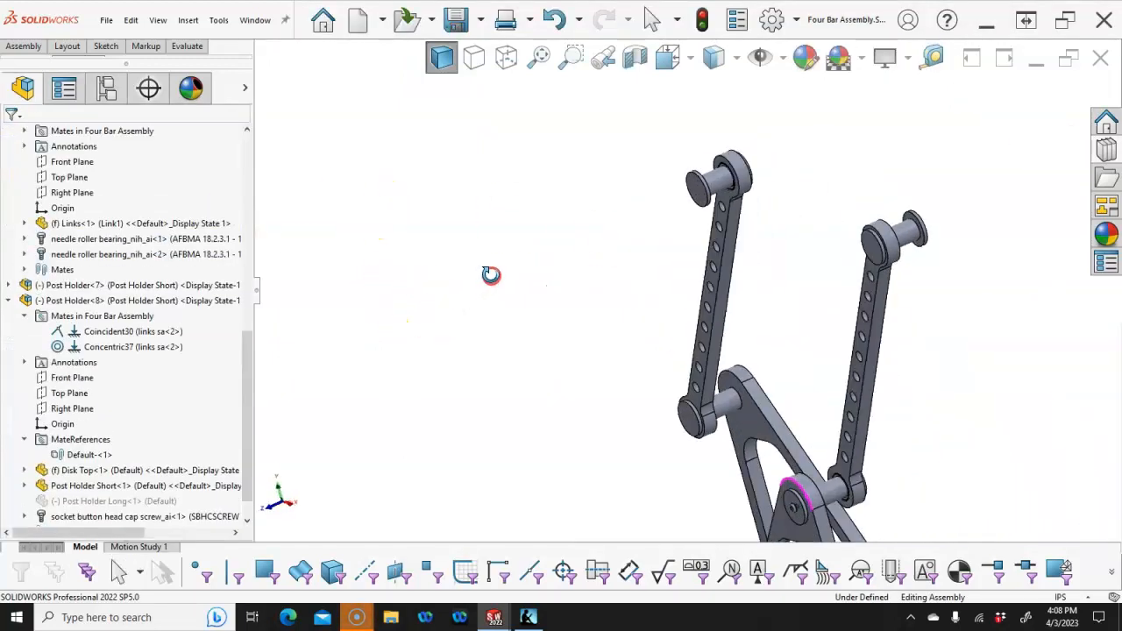
# Lock rotation in the concentric mate between the Holder Side<3> hole and the long post holder, Post Holder<6>.
pyautogui.moveTo(248, 408); pyautogui.dragTo(246, 461)
pyautogui.click(9, 517)
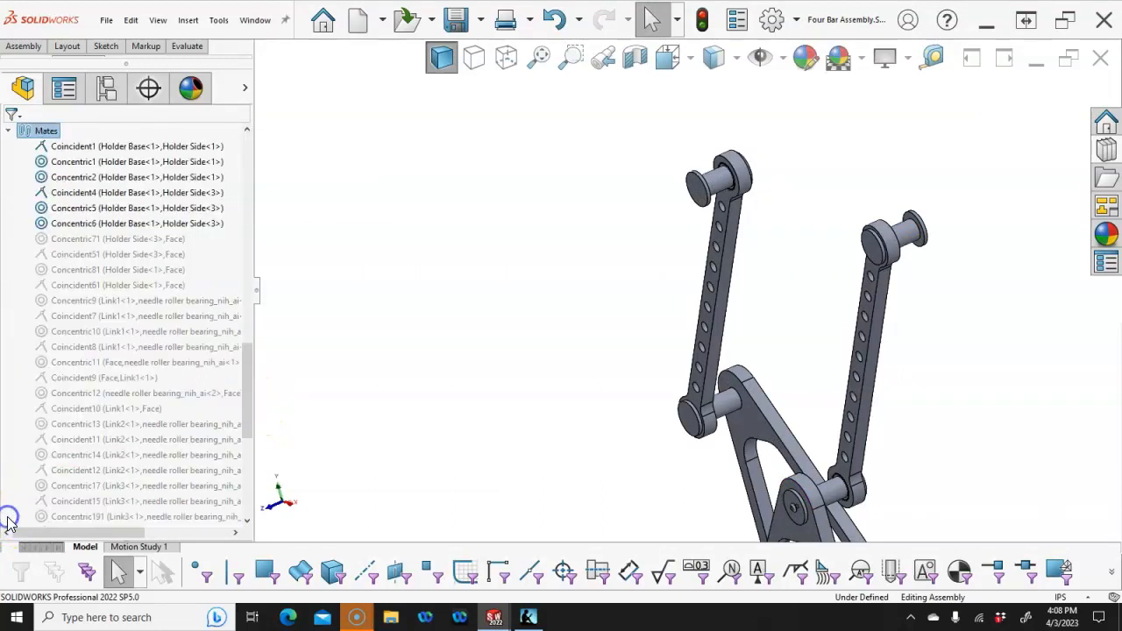
pyautogui.scroll(-7, 111, 274)
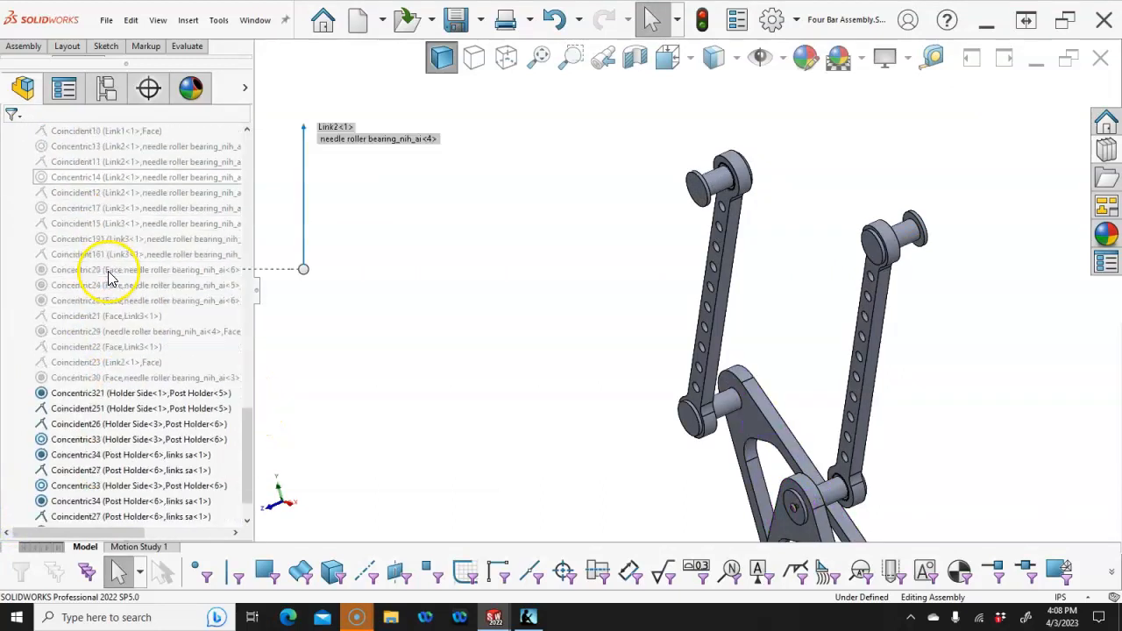
pyautogui.click(112, 347)
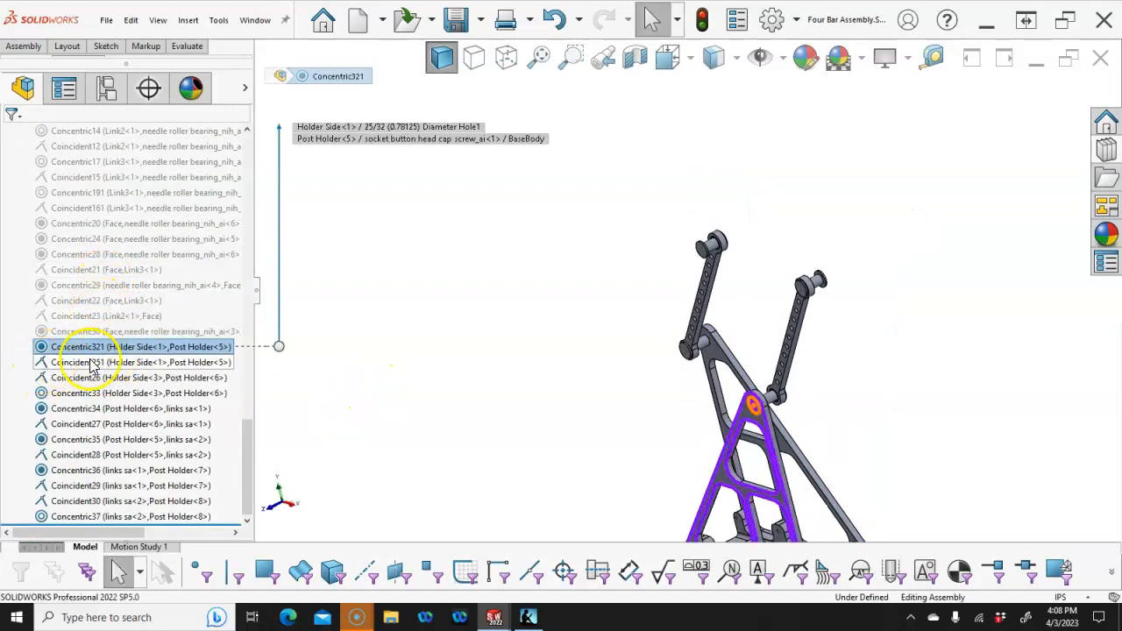
pyautogui.click(88, 393)
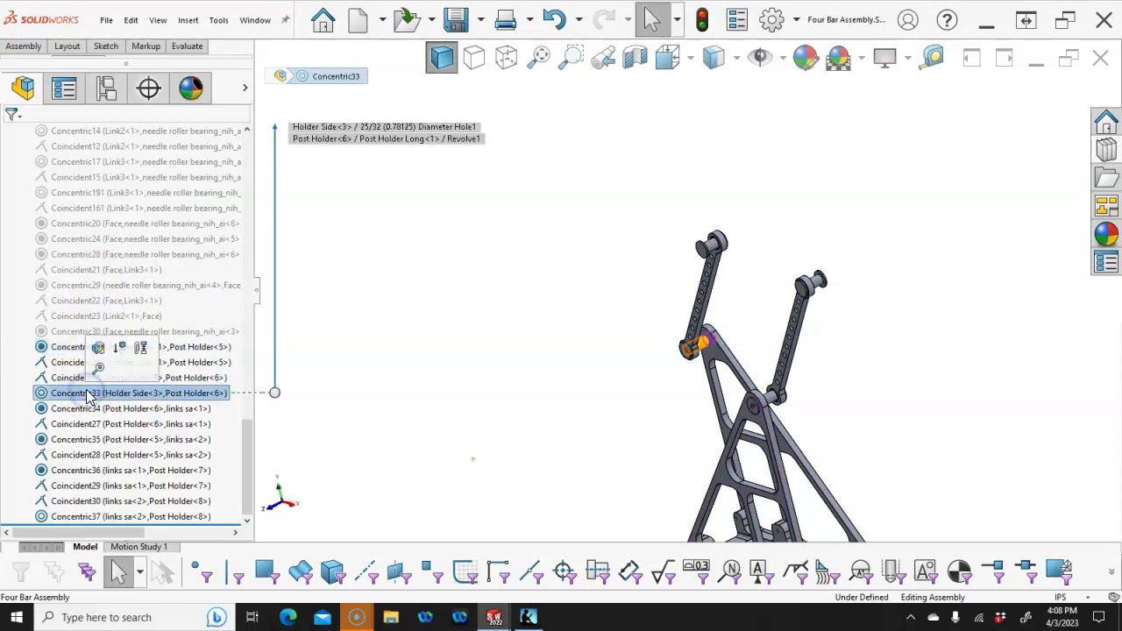
pyautogui.rightClick(96, 394)
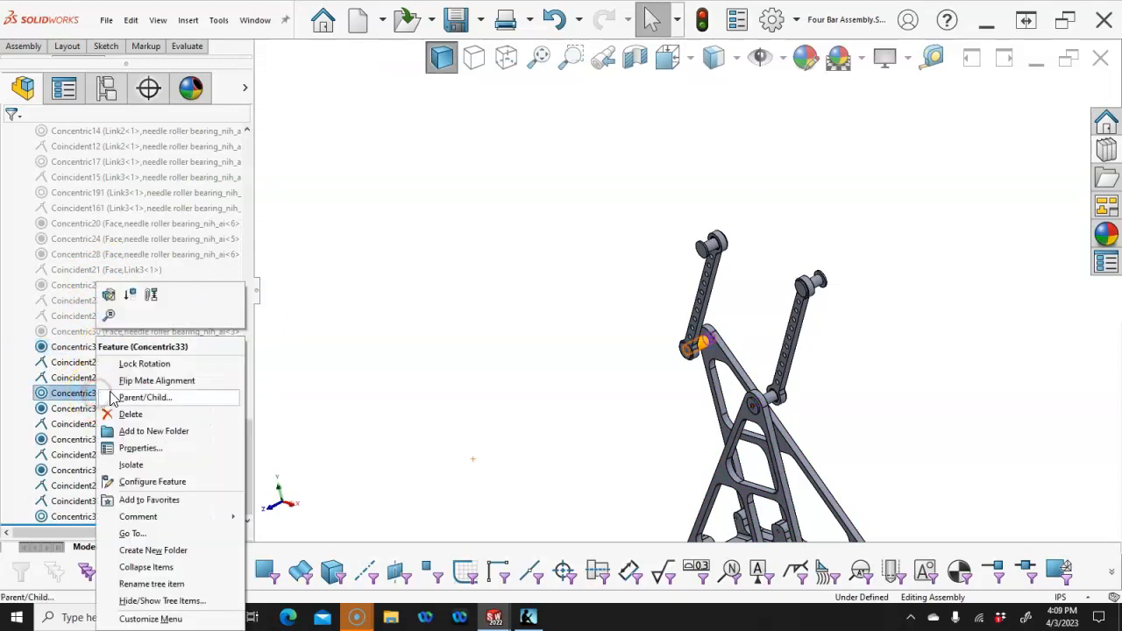
pyautogui.click(88, 402)
# Unlock rotation in the Concentric34, Concentric35 and Concentric36 mates joining the two links subassemblies to their post holders.
pyautogui.click(91, 409)
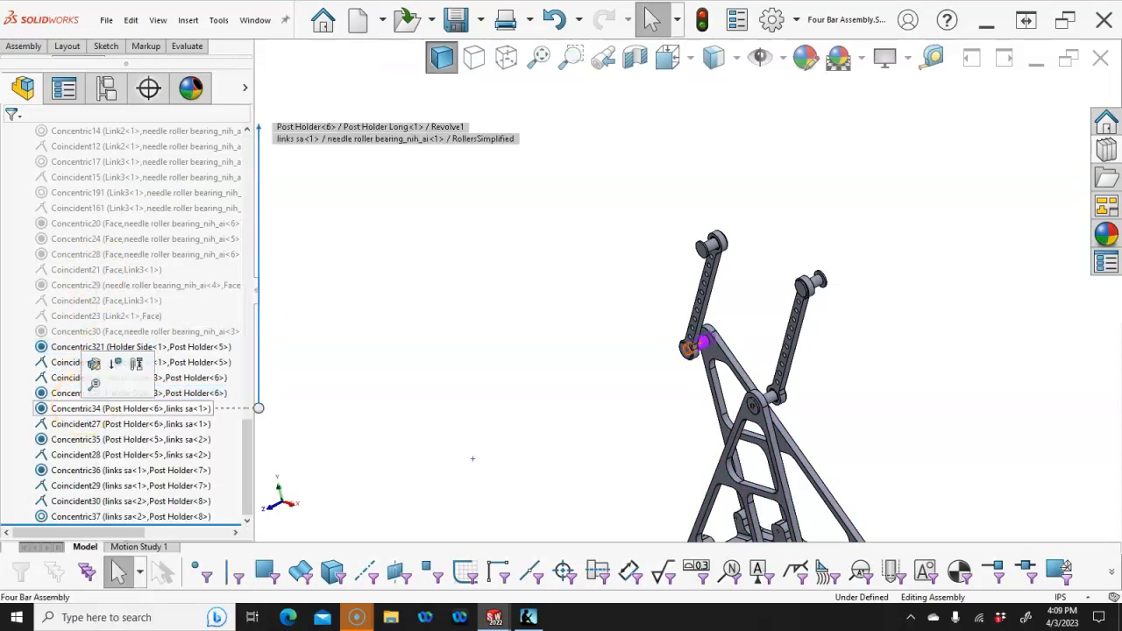
pyautogui.keyDown('ctrl'); pyautogui.click(88, 439); pyautogui.keyUp('ctrl')
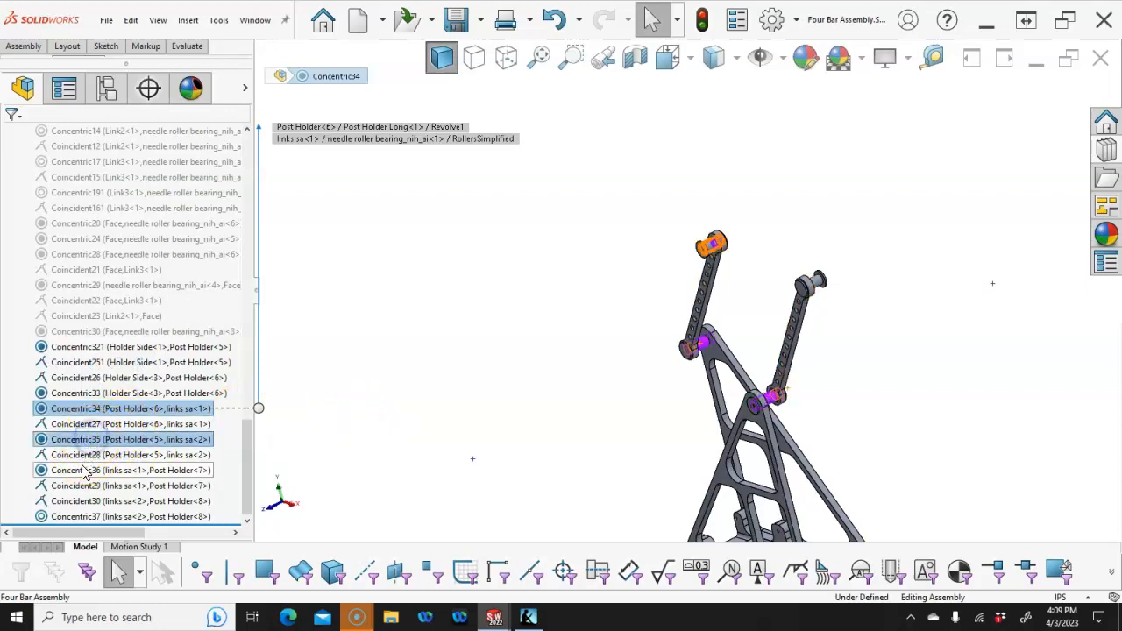
pyautogui.keyDown('ctrl'); pyautogui.click(83, 470); pyautogui.keyUp('ctrl')
pyautogui.rightClick(83, 471)
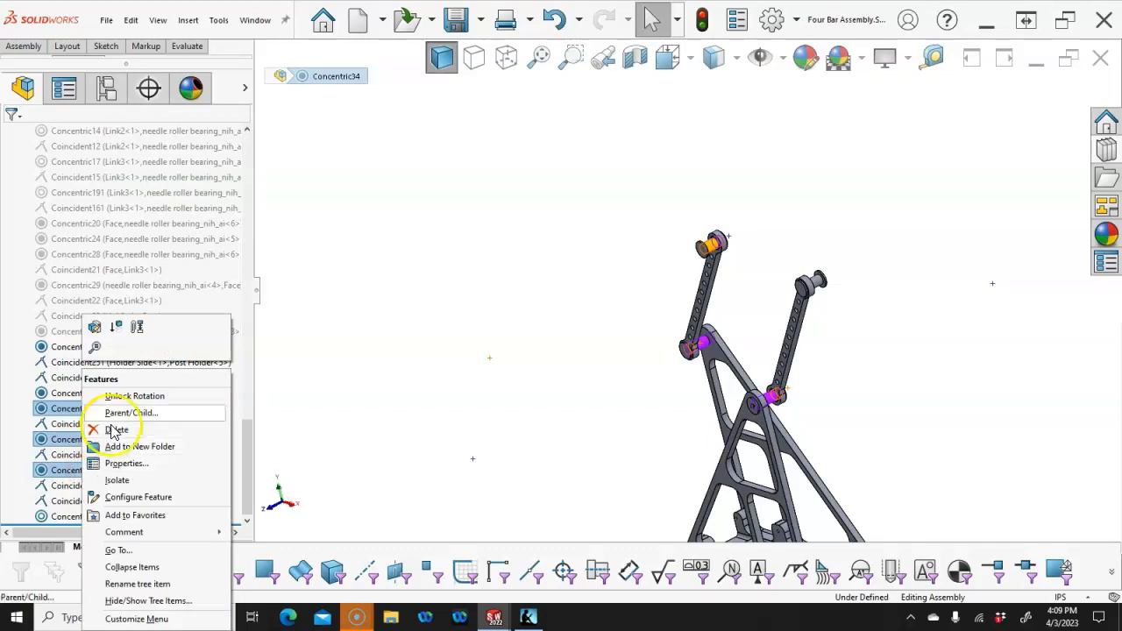
pyautogui.click(123, 397)
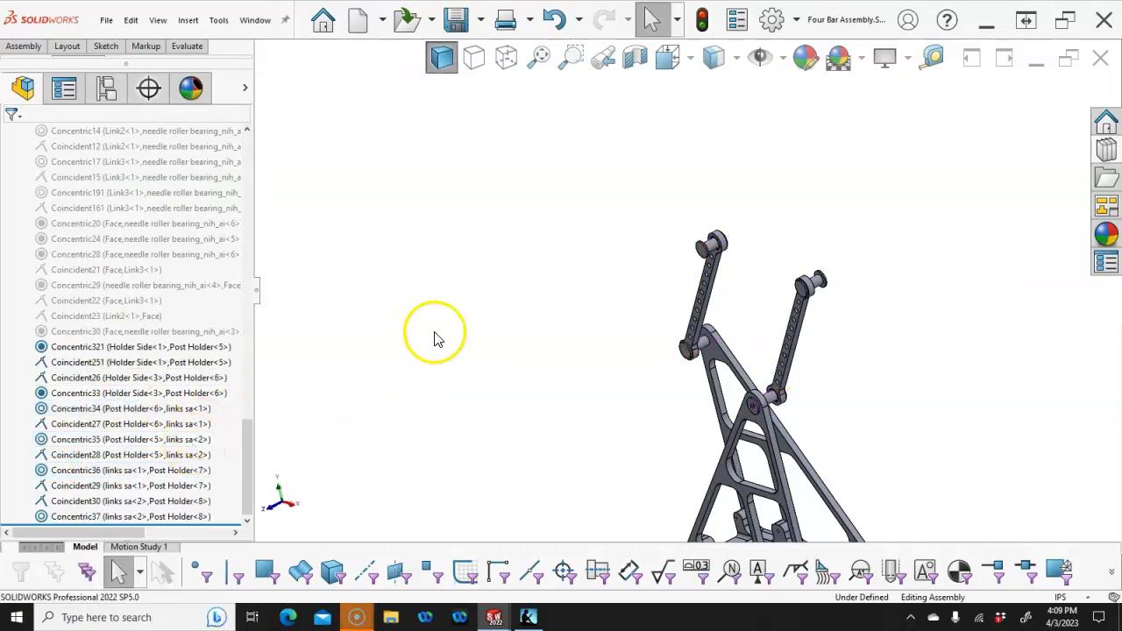
# Swing both mated links about their long post holders to test their motion.
pyautogui.click(718, 298)
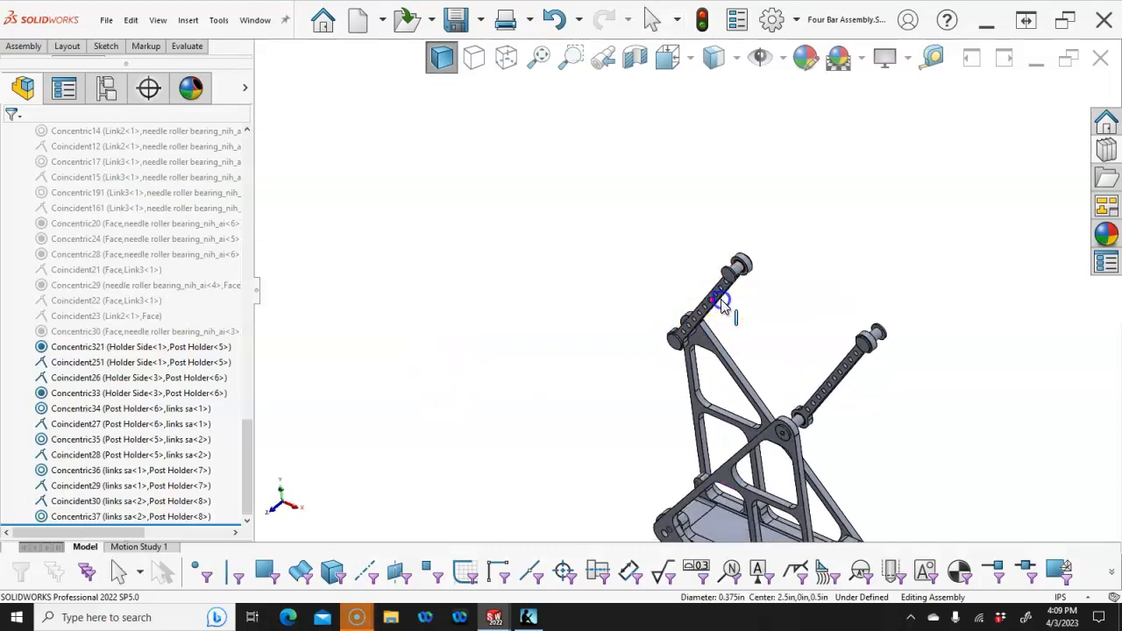
pyautogui.press('Escape')
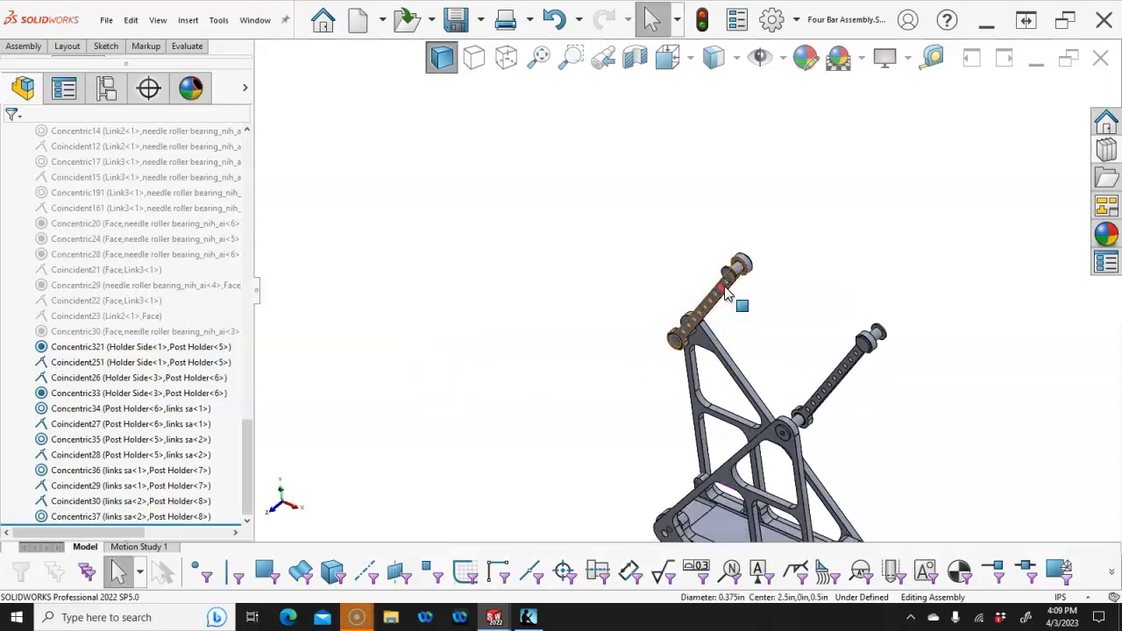
pyautogui.click(728, 298)
pyautogui.moveTo(849, 370); pyautogui.dragTo(824, 325)
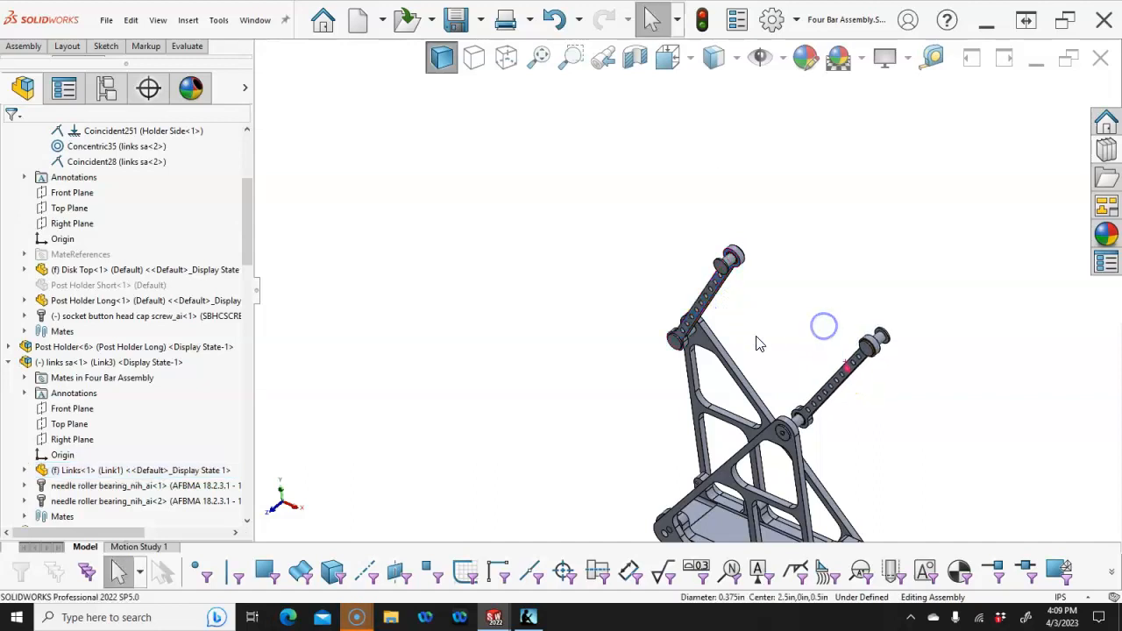
# Place a copy of the links sa subassembly in the empty space beside the four bar assembly.
pyautogui.click(8, 362)
pyautogui.click(66, 362)
pyautogui.moveTo(66, 362); pyautogui.dragTo(573, 317)
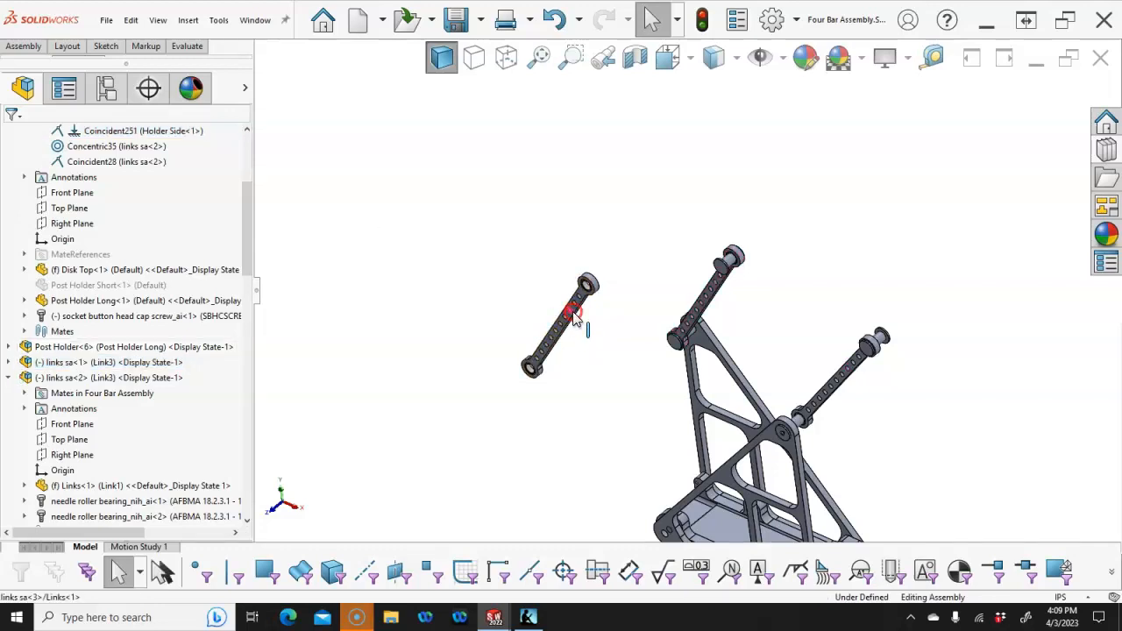
# Switch the Links part inside the copied links subassembly to the Link3 configuration.
pyautogui.rightClick(574, 315)
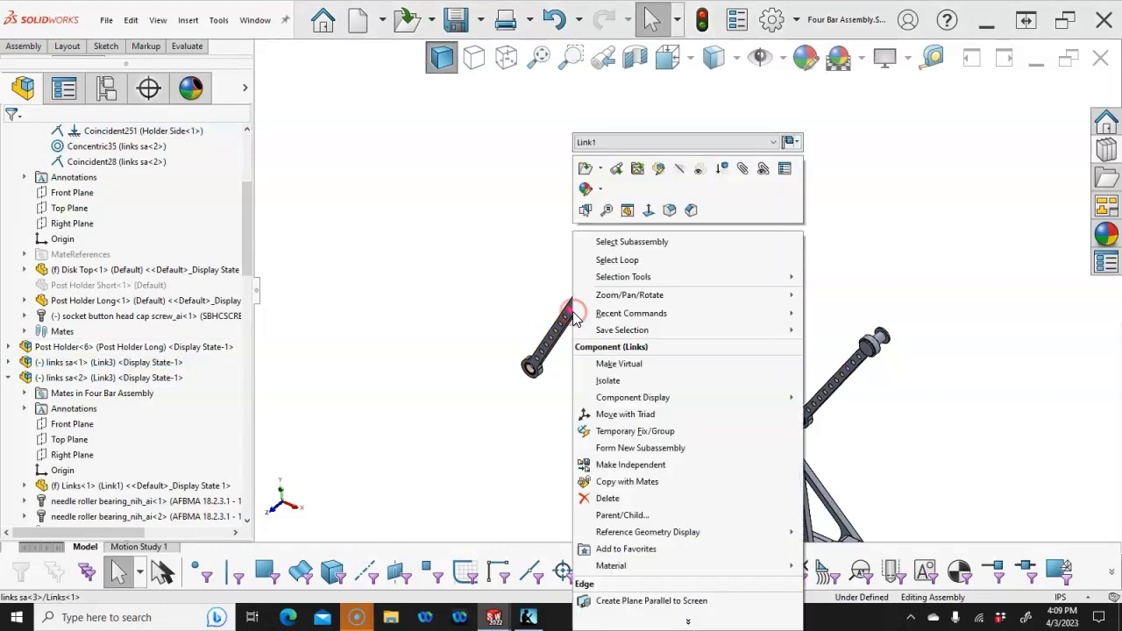
pyautogui.click(716, 145)
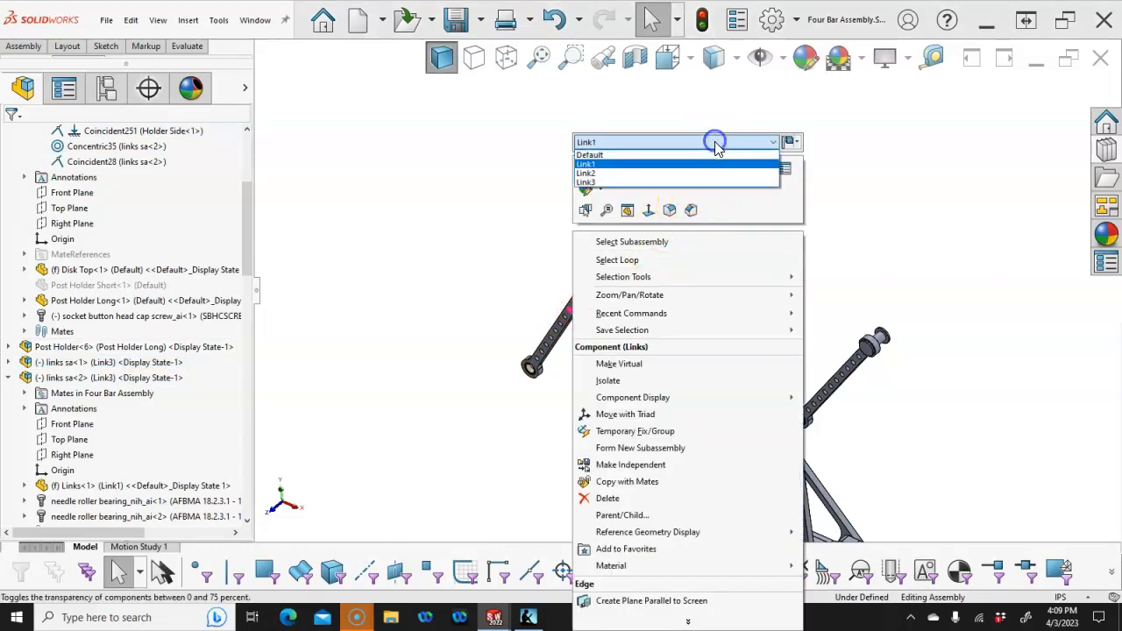
pyautogui.click(611, 182)
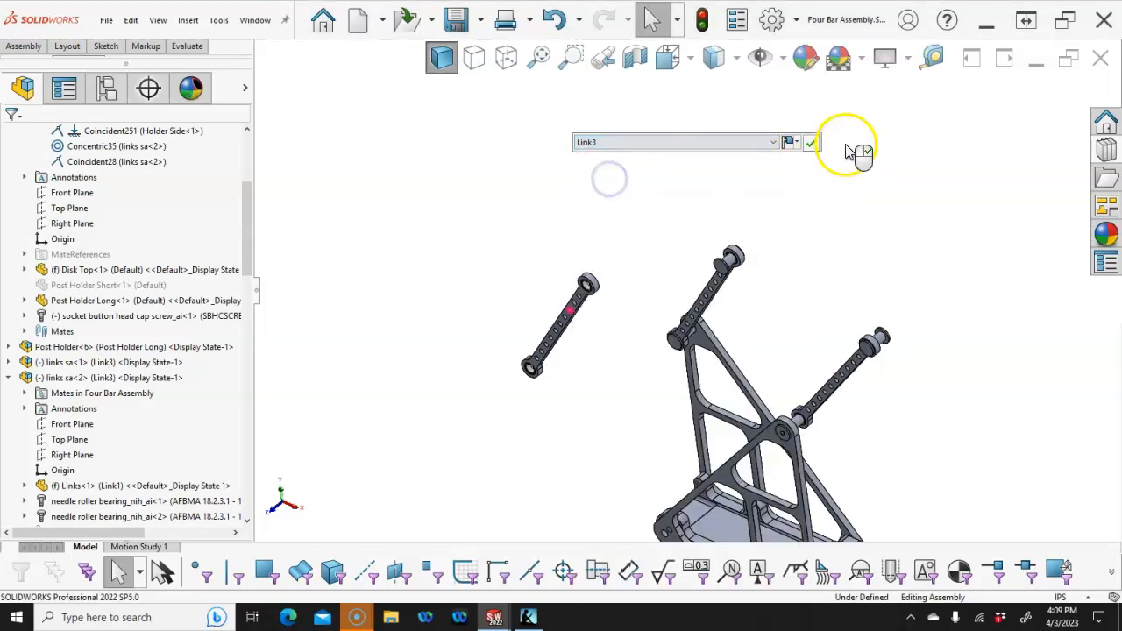
pyautogui.click(812, 145)
pyautogui.moveTo(795, 180); pyautogui.dragTo(799, 226, button='middle')
pyautogui.press('Escape')
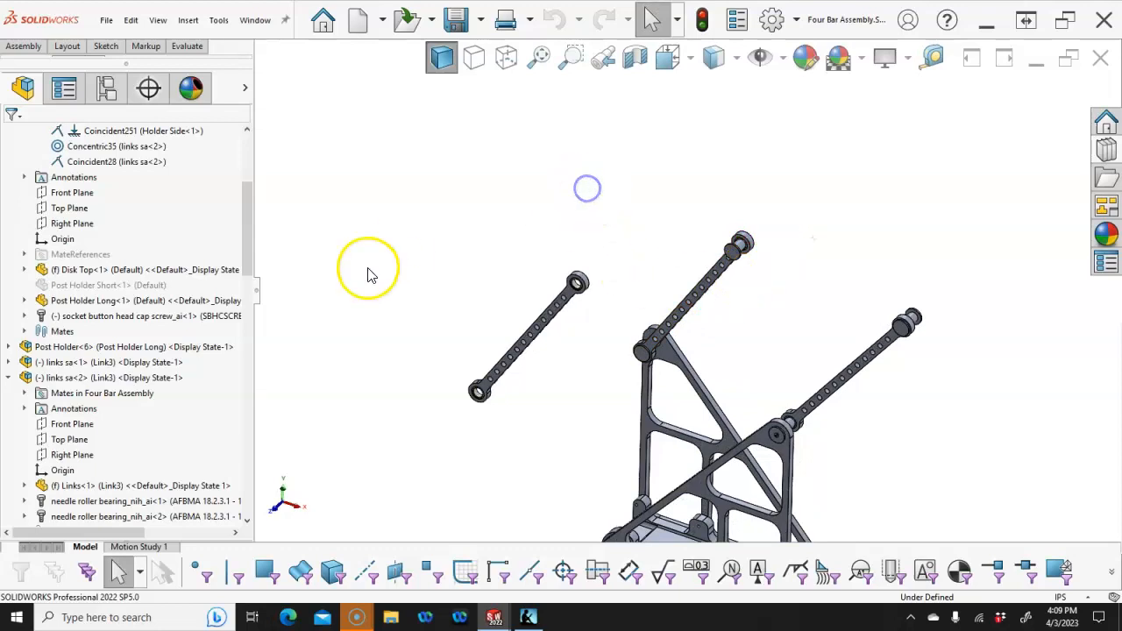
# Change the configuration of the first mated links subassembly, links sa<1>, to Link1.
pyautogui.moveTo(388, 329); pyautogui.dragTo(385, 340, button='middle')
pyautogui.press('z')
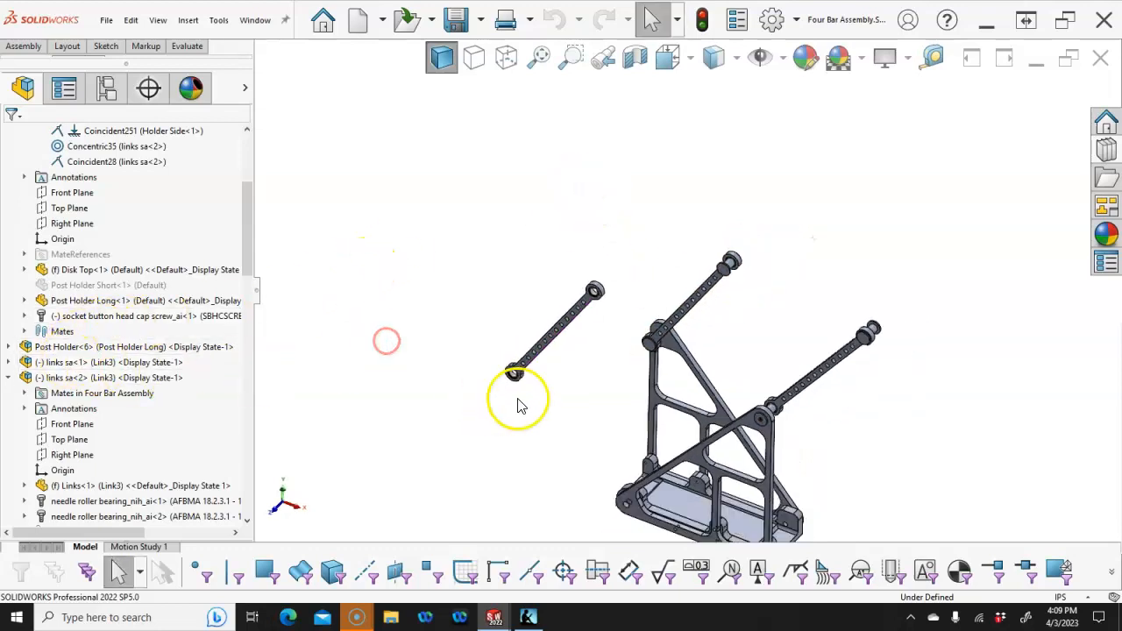
pyautogui.scroll(-2, 517, 406)
pyautogui.moveTo(513, 393); pyautogui.dragTo(507, 390, button='middle')
pyautogui.scroll(3, 704, 355)
pyautogui.moveTo(704, 355); pyautogui.dragTo(708, 363, button='middle')
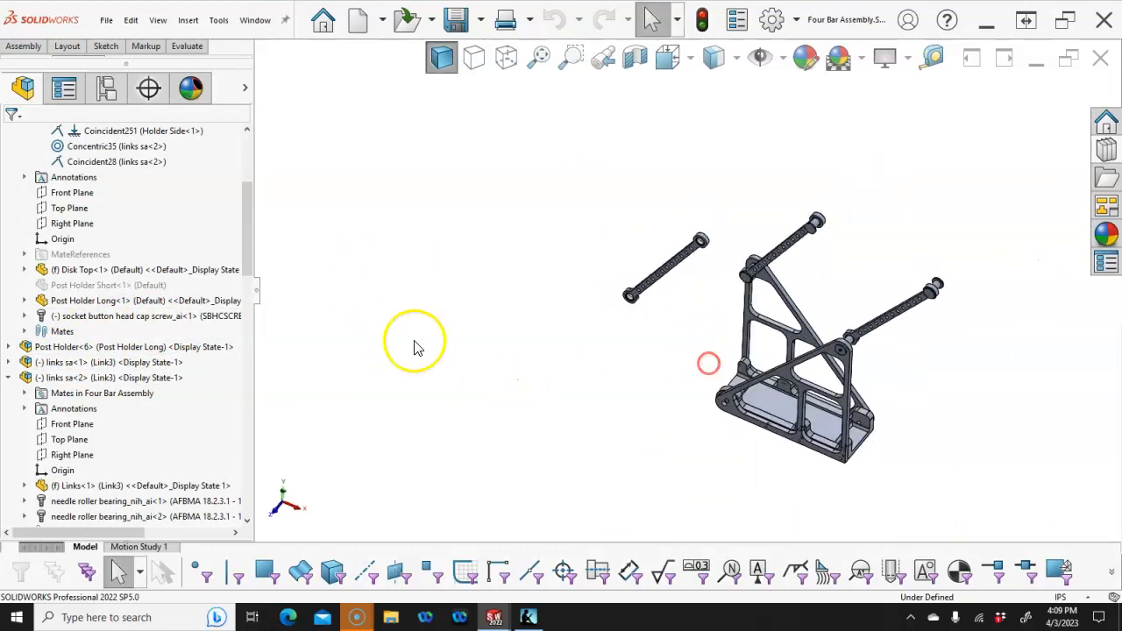
pyautogui.click(8, 377)
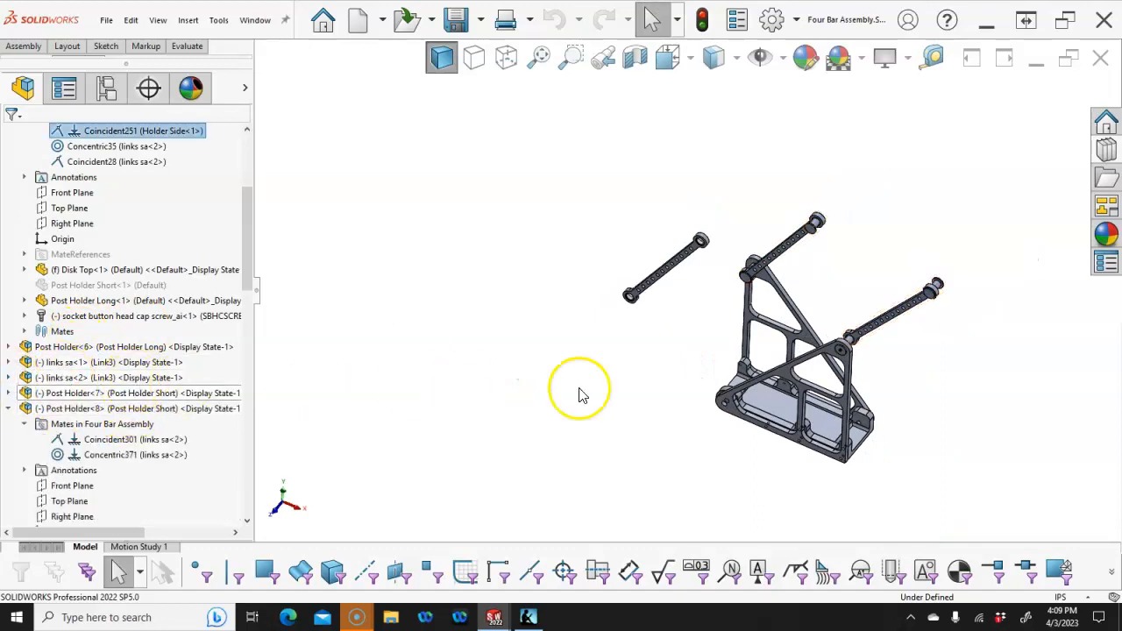
pyautogui.scroll(-2, 724, 346)
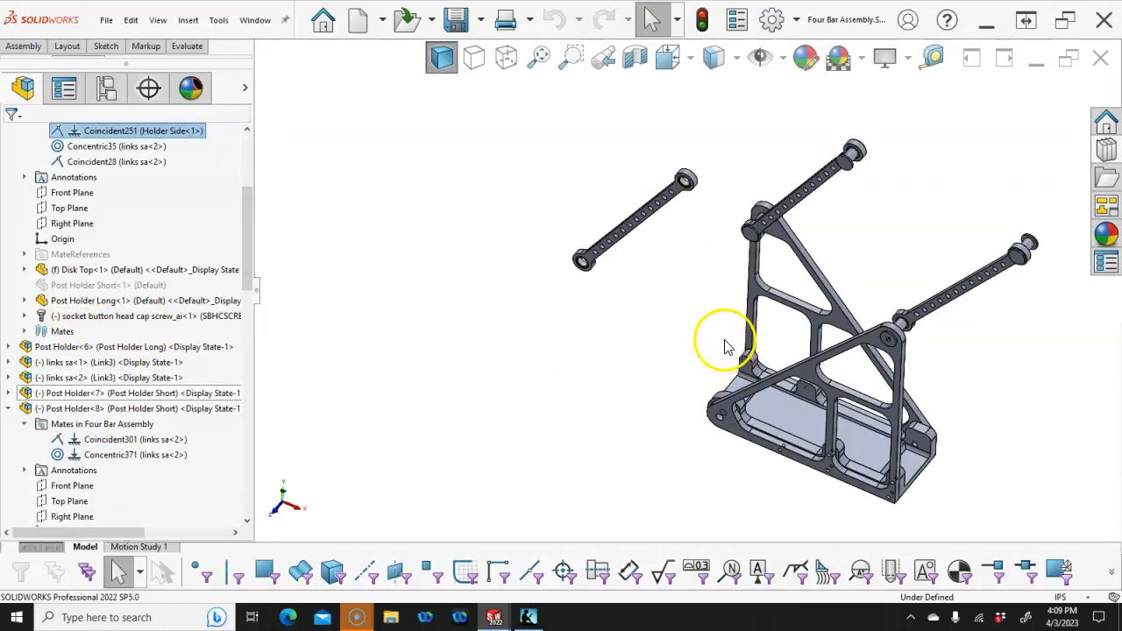
pyautogui.click(99, 366)
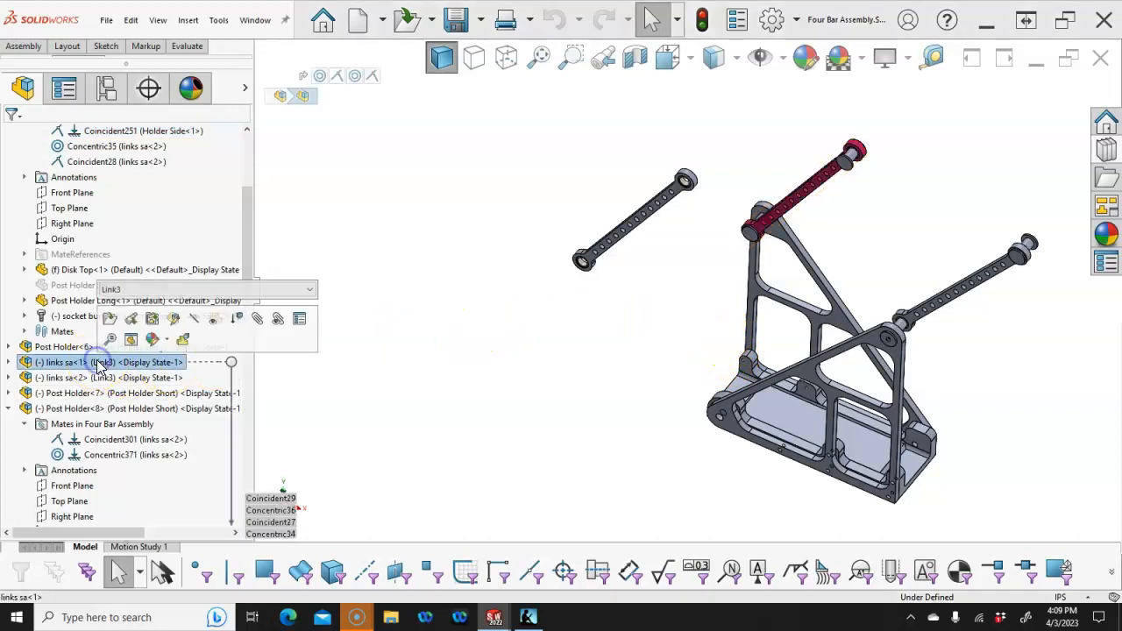
pyautogui.click(130, 290)
pyautogui.click(123, 301)
pyautogui.click(324, 292)
pyautogui.moveTo(578, 284); pyautogui.dragTo(684, 193)
pyautogui.scroll(-3, 672, 219)
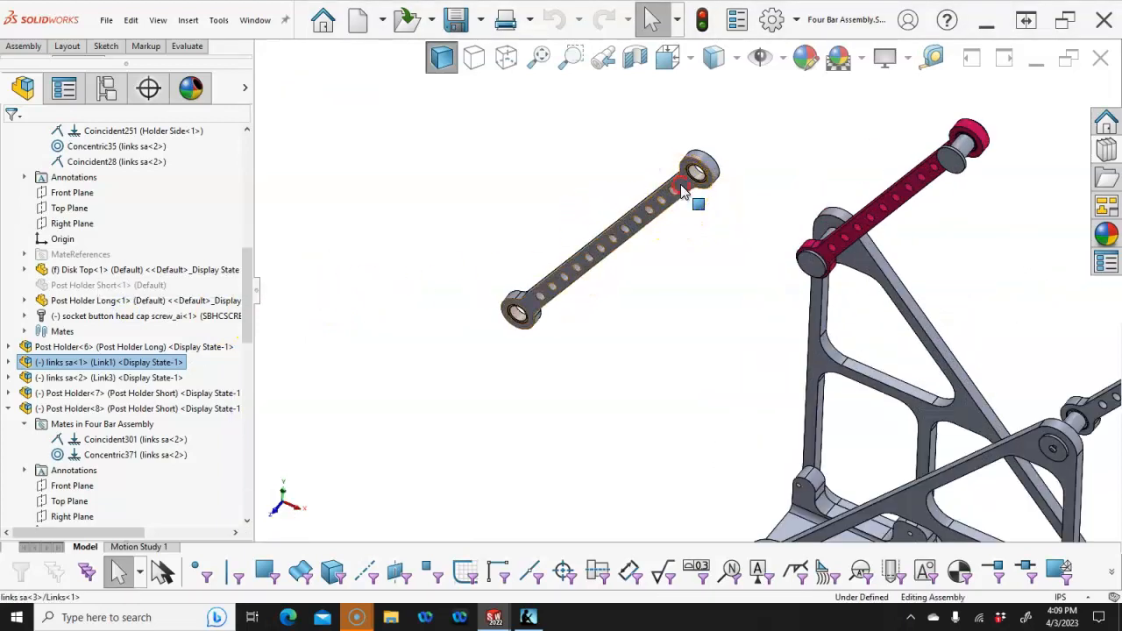
pyautogui.rightClick(685, 188)
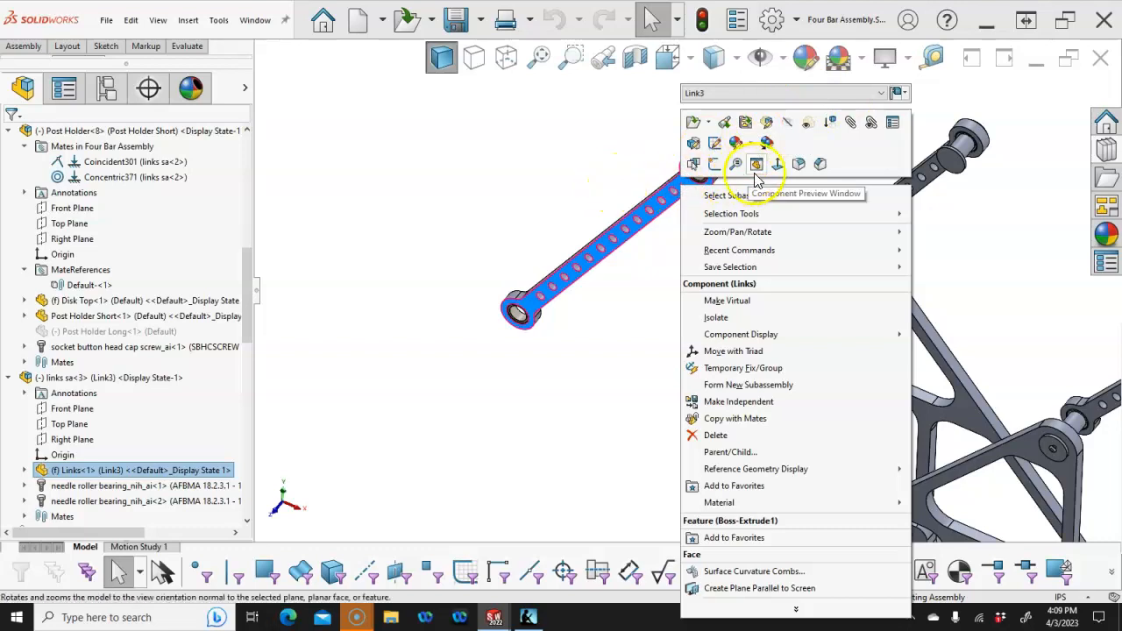
pyautogui.click(390, 153)
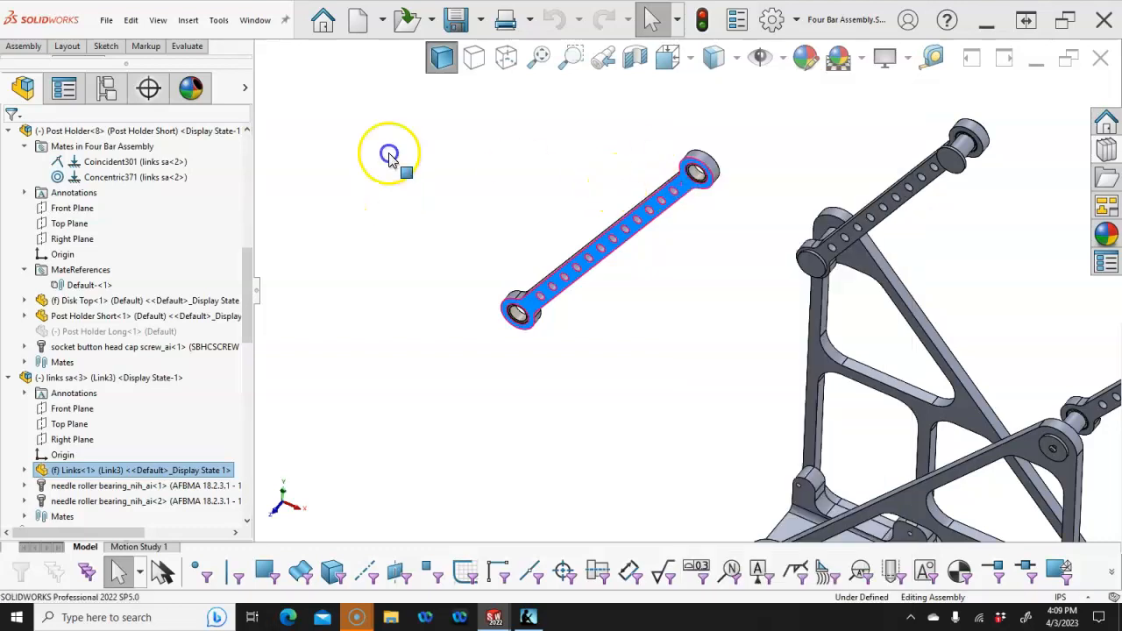
# Apply the Link3 configuration to the unattached links sa<3> subassembly.
pyautogui.rightClick(123, 382)
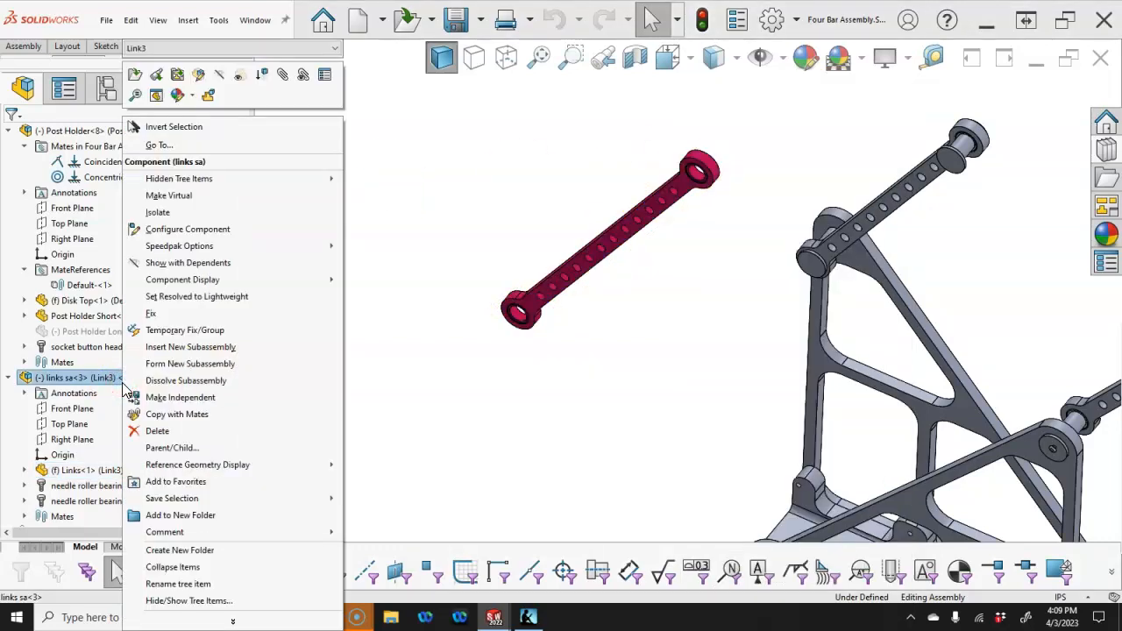
pyautogui.click(333, 49)
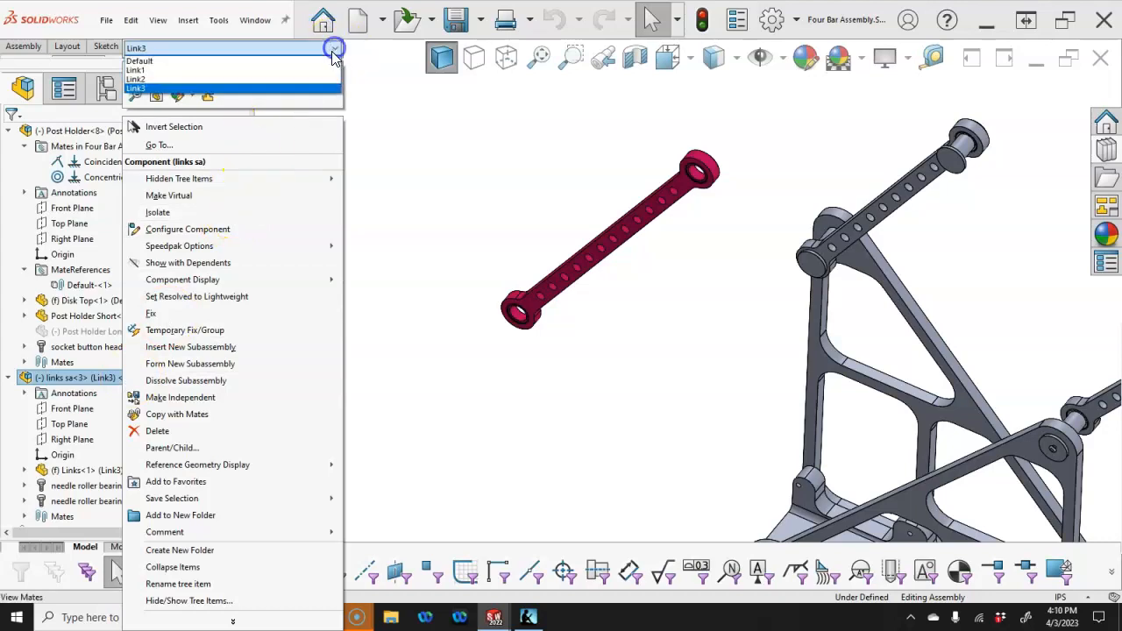
pyautogui.click(230, 79)
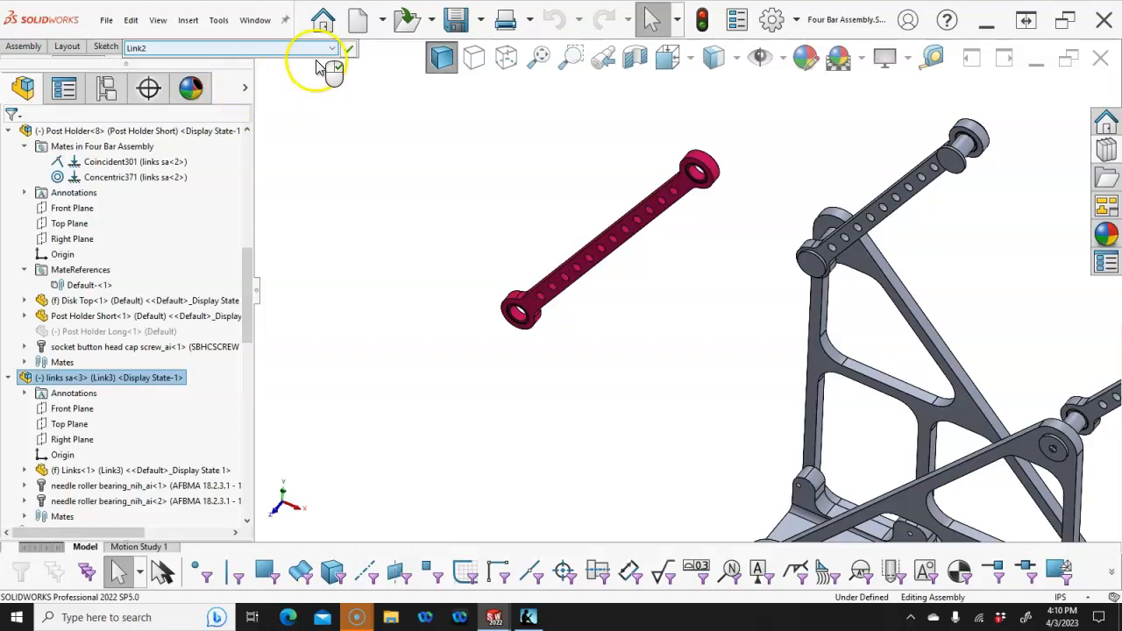
pyautogui.click(333, 49)
pyautogui.click(245, 88)
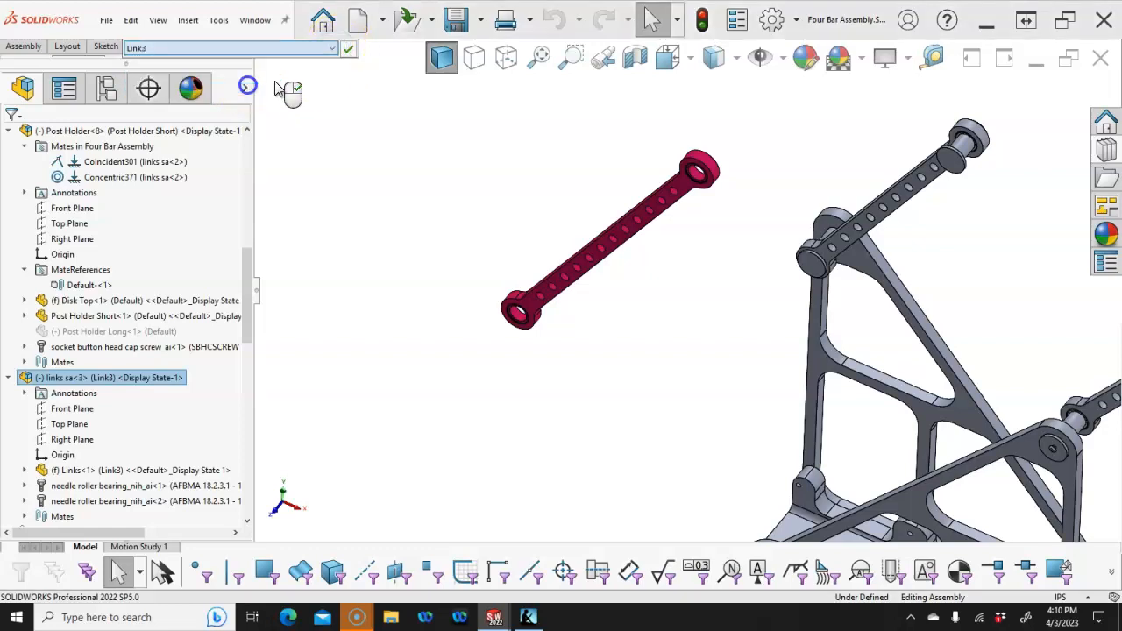
pyautogui.click(348, 49)
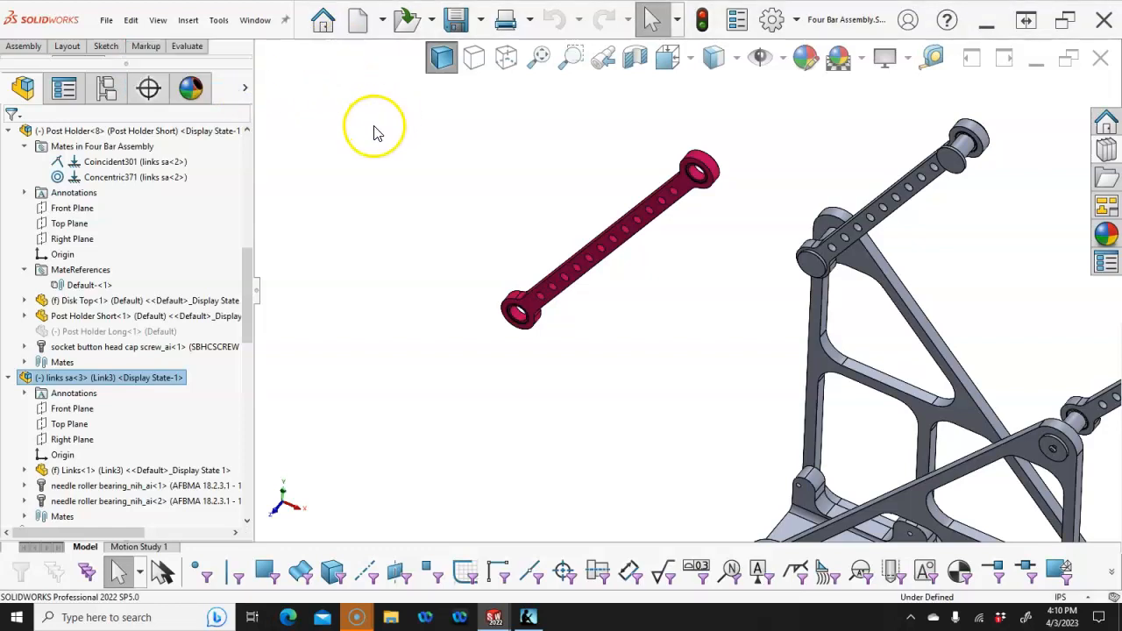
# Switch the second mated links subassembly, links sa<2>, to the Link2 configuration.
pyautogui.scroll(5, 701, 263)
pyautogui.scroll(-3, 876, 325)
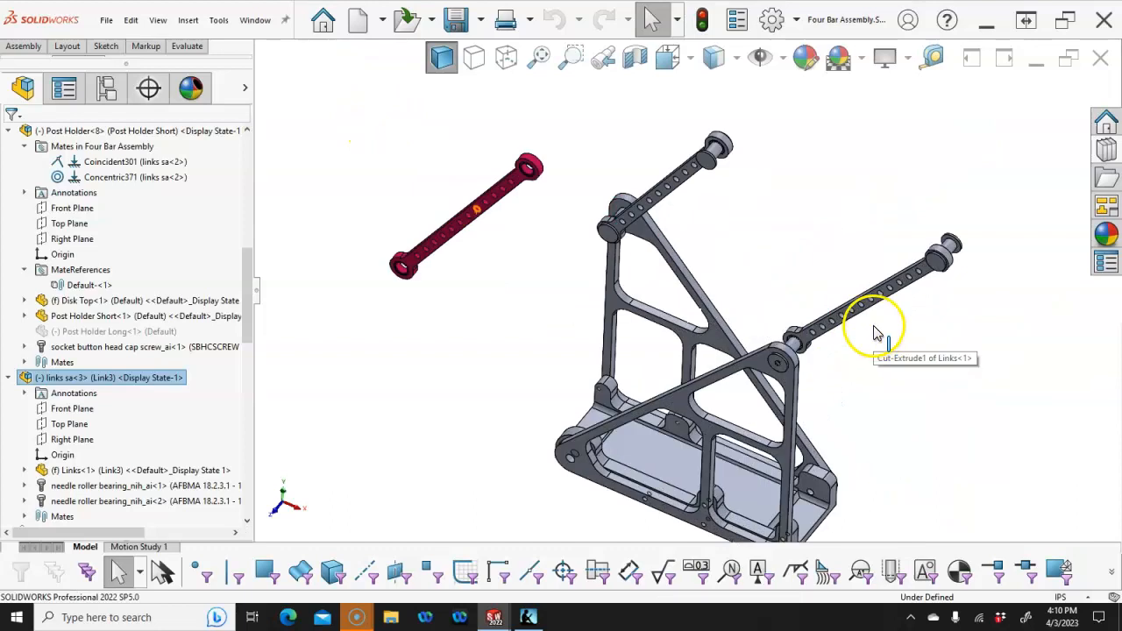
pyautogui.click(10, 378)
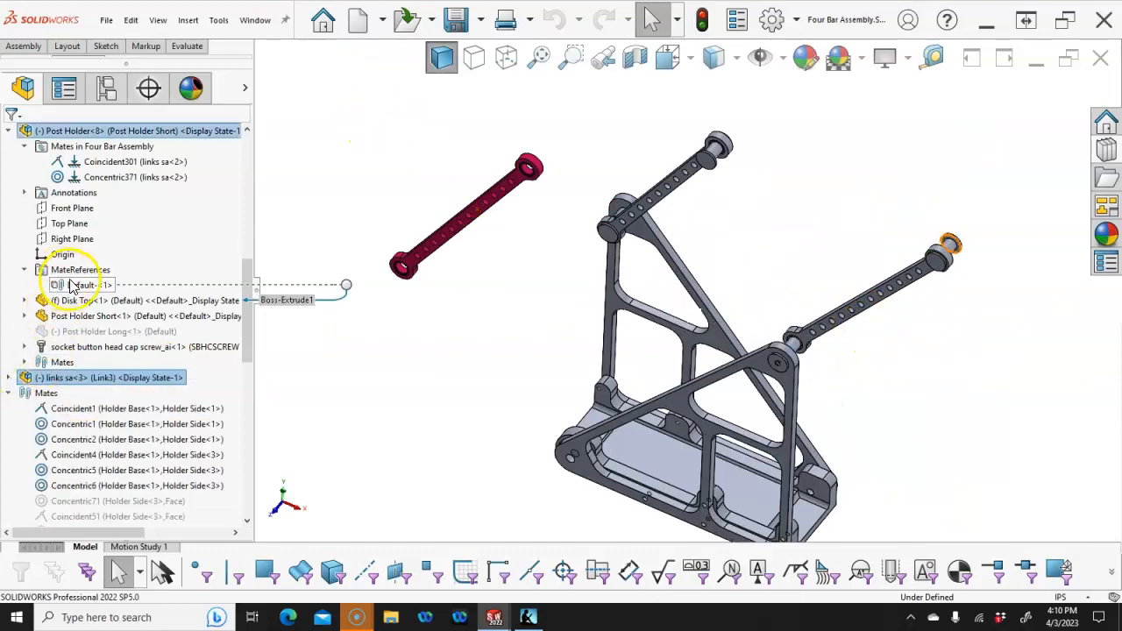
pyautogui.click(8, 132)
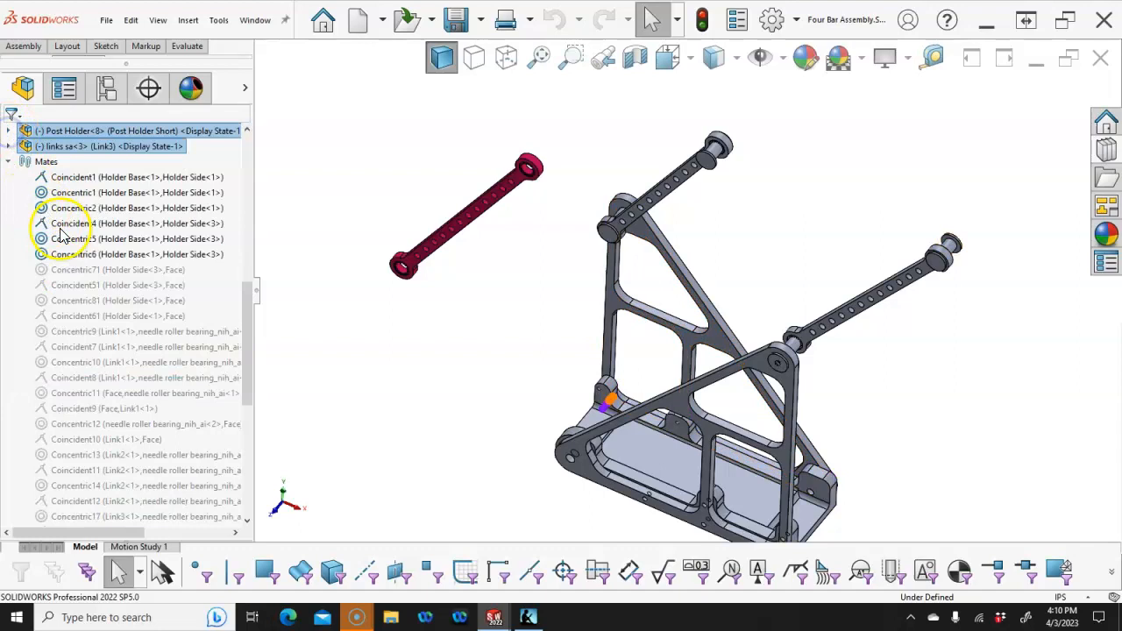
pyautogui.scroll(5, 61, 232)
pyautogui.click(70, 331)
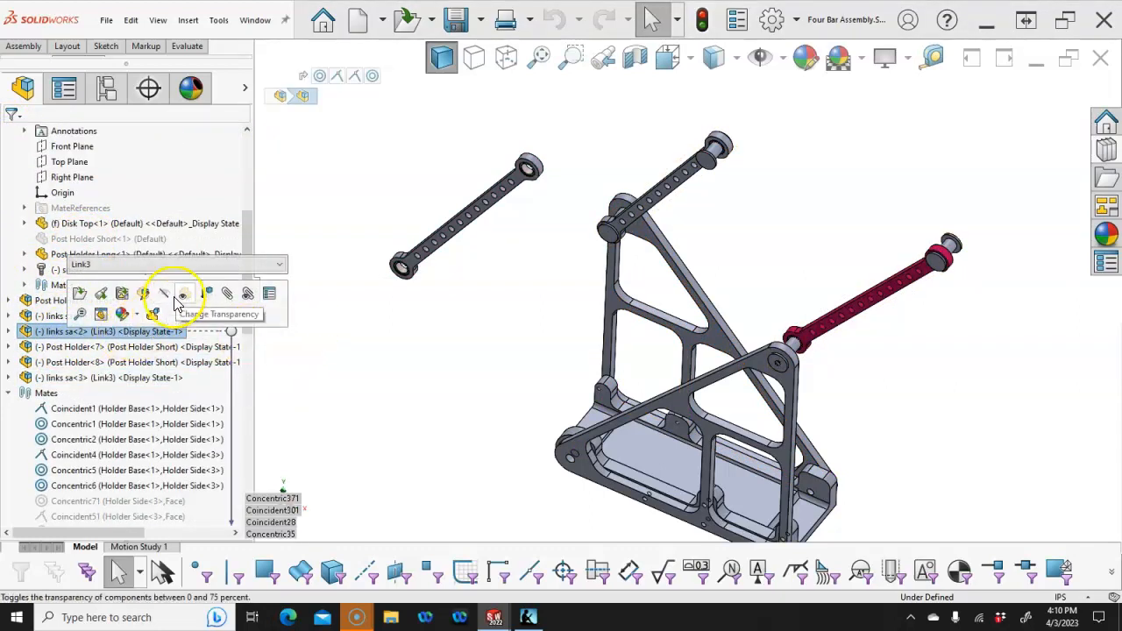
pyautogui.click(277, 265)
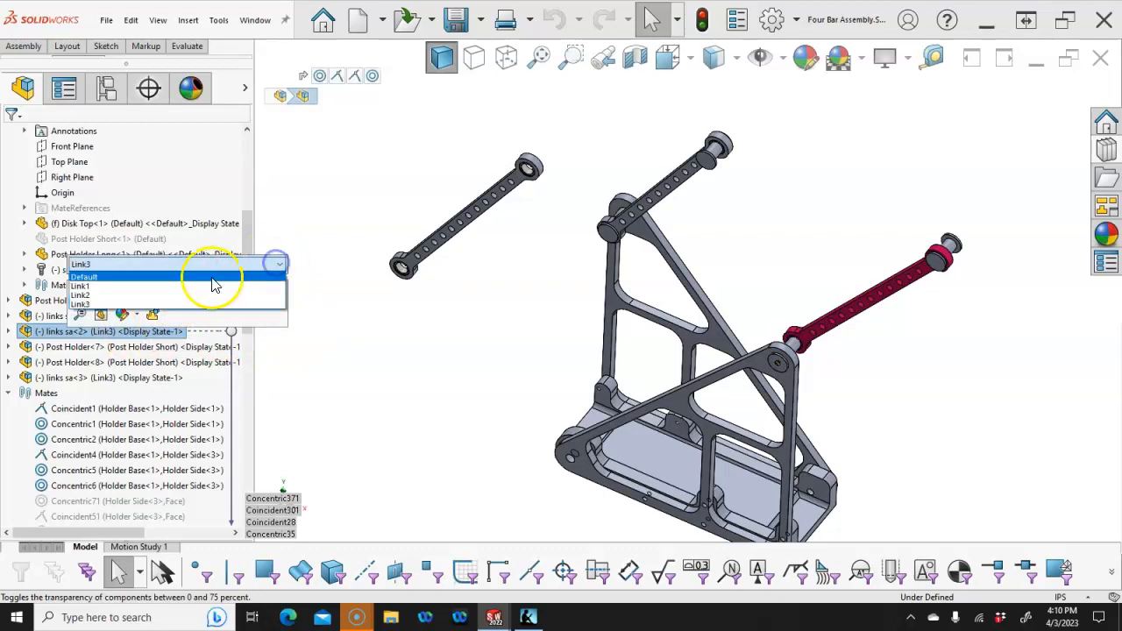
pyautogui.click(131, 289)
pyautogui.click(292, 264)
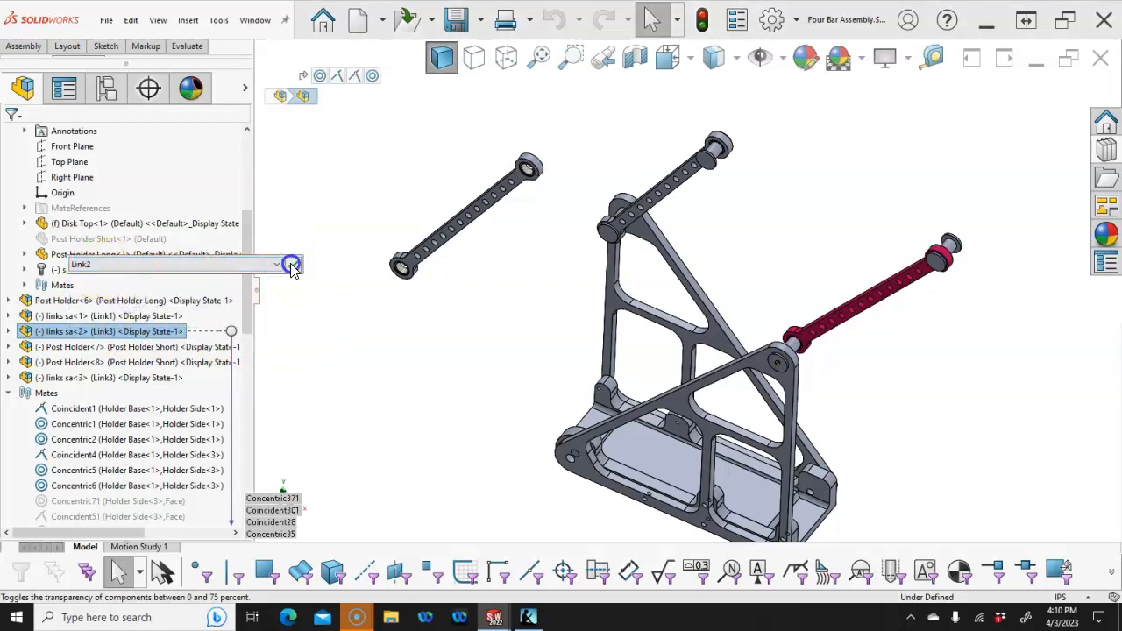
pyautogui.click(415, 304)
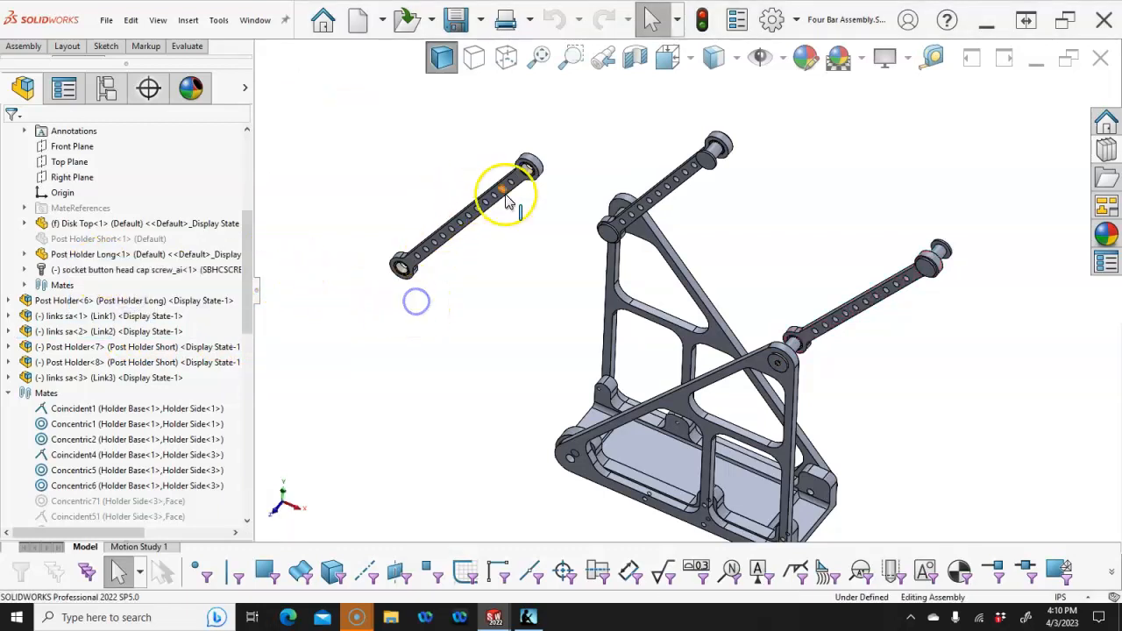
# Add a concentric mate between one bearing bore of links sa<3> and the shaft of Post Holder<7> on the first link's free end.
pyautogui.scroll(-5, 429, 245)
pyautogui.click(370, 304)
pyautogui.scroll(3, 753, 228)
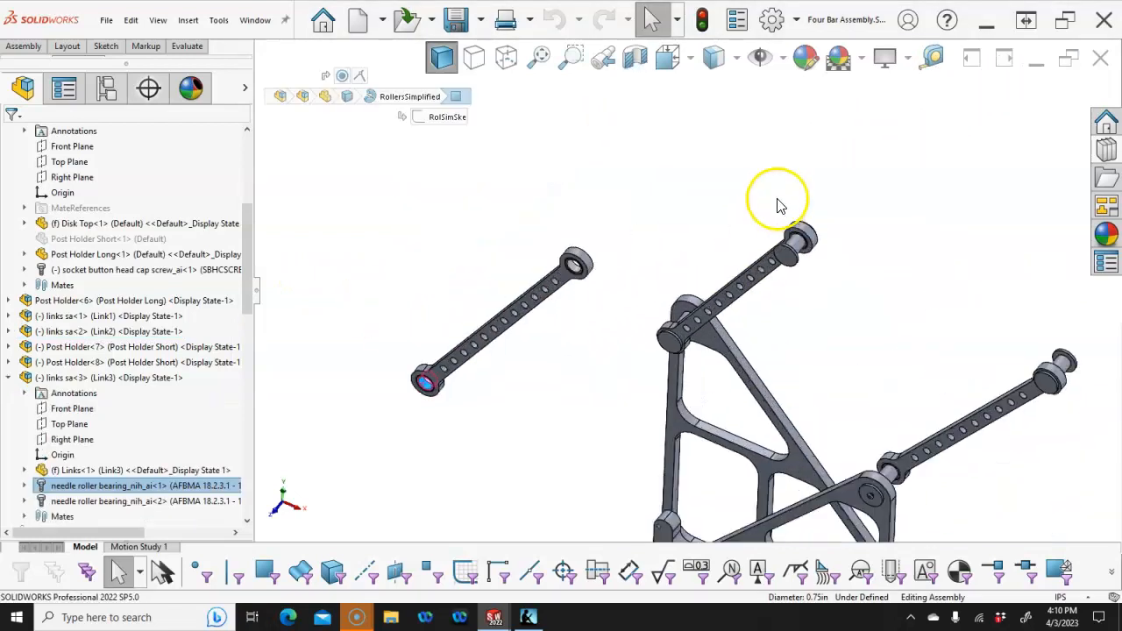
pyautogui.scroll(-4, 793, 242)
pyautogui.keyDown('ctrl'); pyautogui.click(782, 257); pyautogui.keyUp('ctrl')
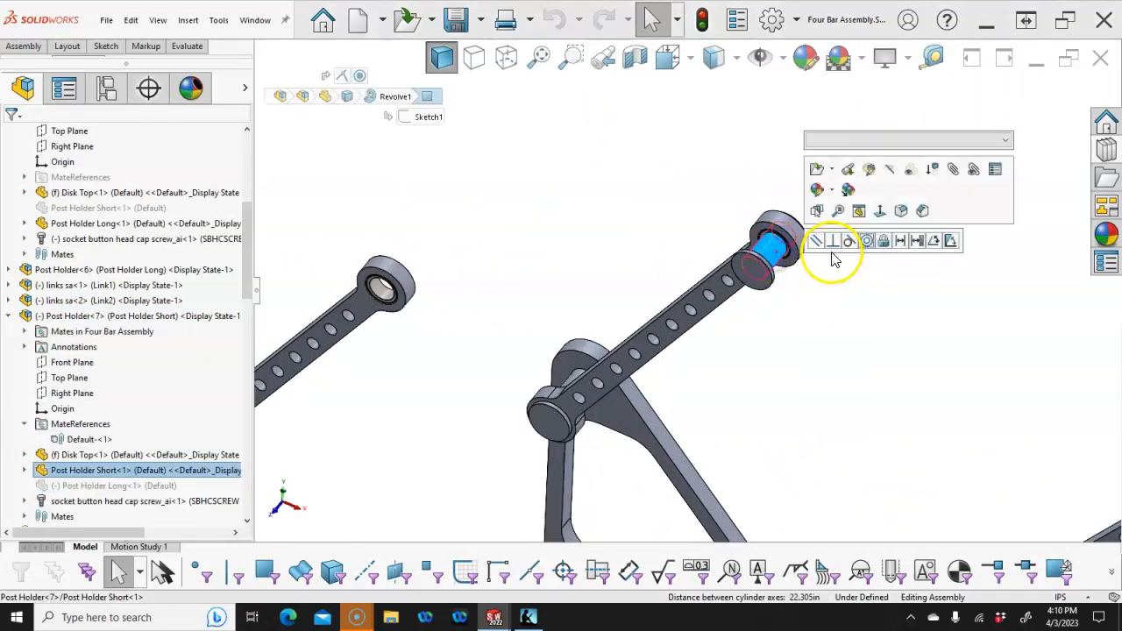
pyautogui.click(864, 241)
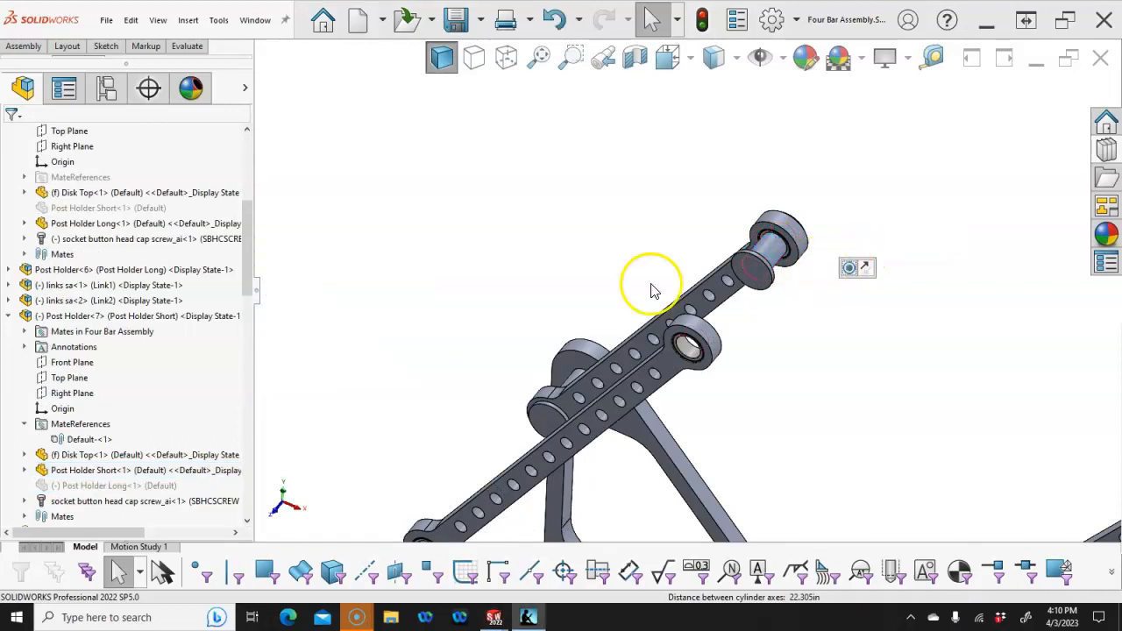
# Unlock rotation on the new concentric mate between links sa<3> and Post Holder<7>.
pyautogui.click(25, 332)
pyautogui.rightClick(118, 377)
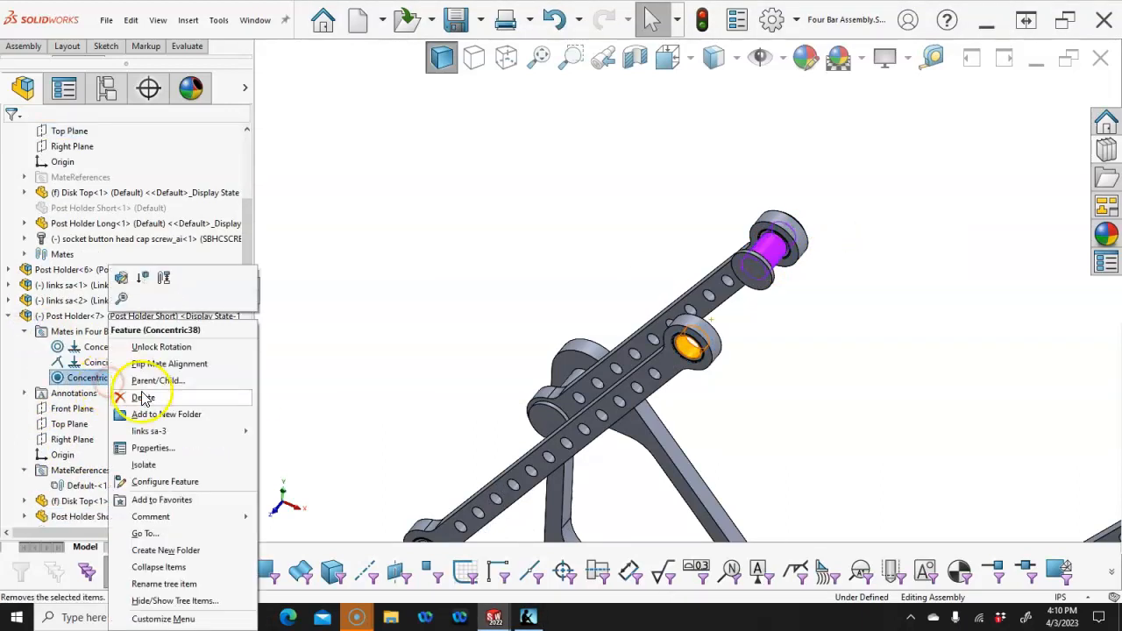
pyautogui.press('Escape')
pyautogui.click(9, 316)
pyautogui.click(431, 311)
# Add a coincident mate between the end face of links sa<3> and the inner flange face of Post Holder<7>.
pyautogui.scroll(1, 736, 412)
pyautogui.scroll(-2, 735, 410)
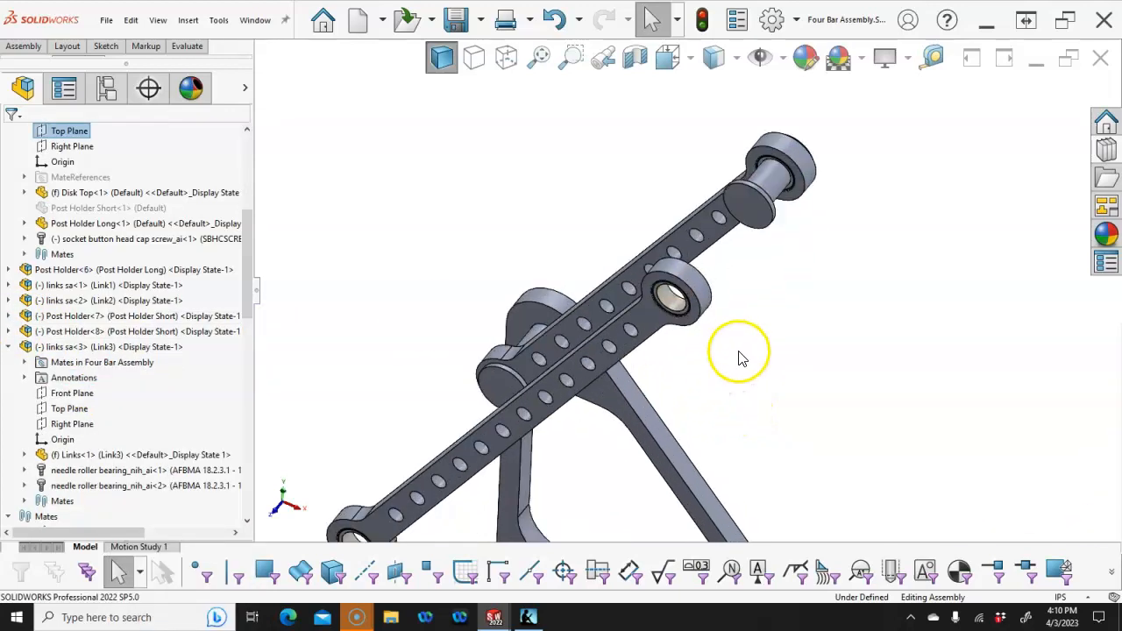
pyautogui.click(654, 309)
pyautogui.moveTo(869, 297); pyautogui.dragTo(787, 346, button='middle')
pyautogui.scroll(-4, 601, 270)
pyautogui.click(321, 325)
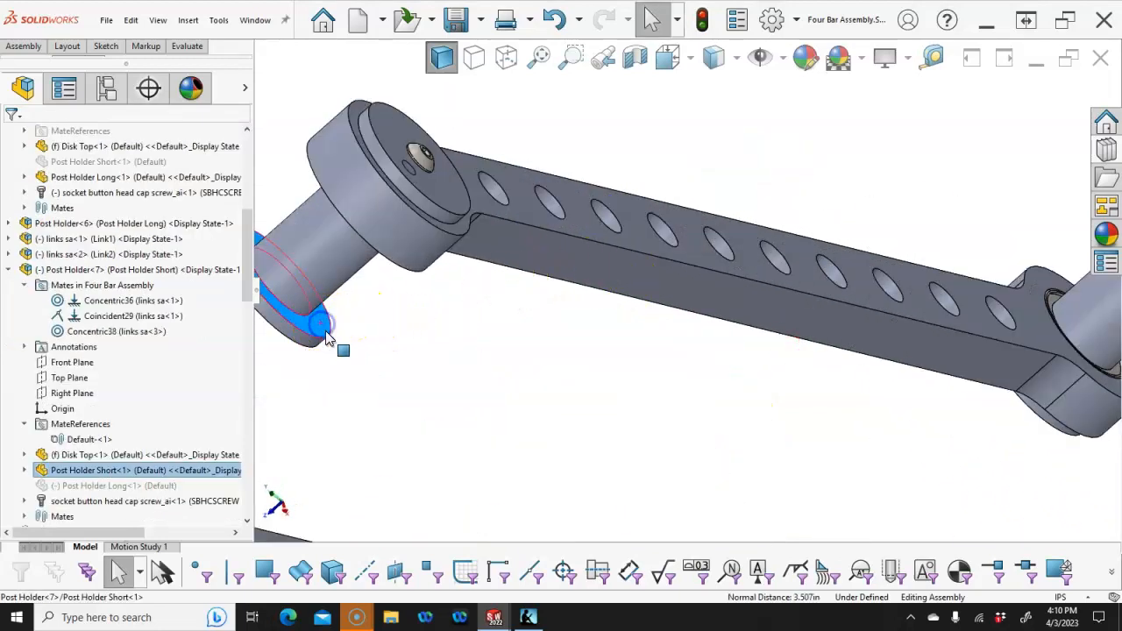
pyautogui.click(362, 311)
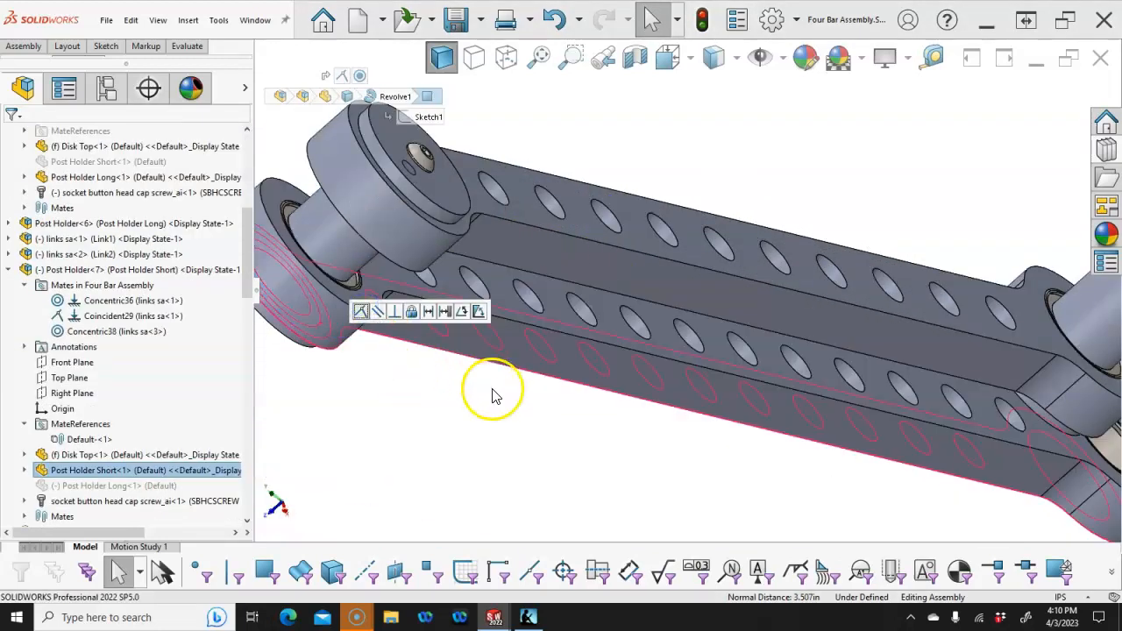
# Swing the free end of links sa<3> around its post toward the second link.
pyautogui.scroll(4, 567, 366)
pyautogui.moveTo(622, 287); pyautogui.dragTo(761, 280, button='middle')
pyautogui.moveTo(604, 451); pyautogui.dragTo(834, 311)
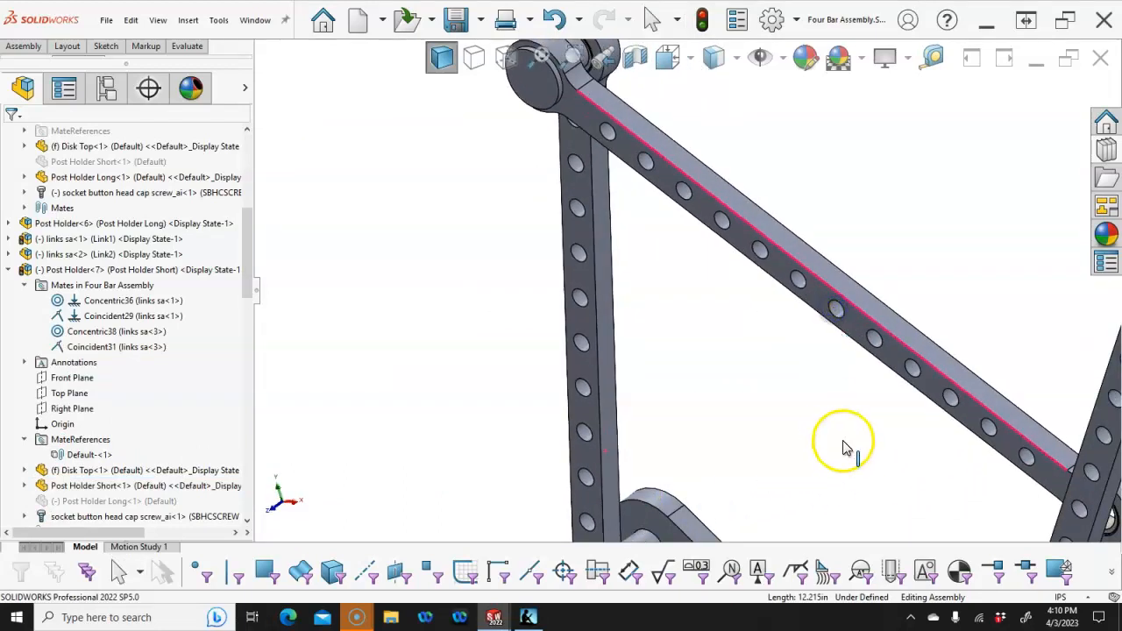
# Add a concentric mate between the free bearing bore of links sa<3> and the shaft of Post Holder<8> on the second link.
pyautogui.scroll(2, 844, 442)
pyautogui.moveTo(844, 442); pyautogui.dragTo(851, 396, button='middle')
pyautogui.scroll(-2, 963, 425)
pyautogui.scroll(-3, 963, 429)
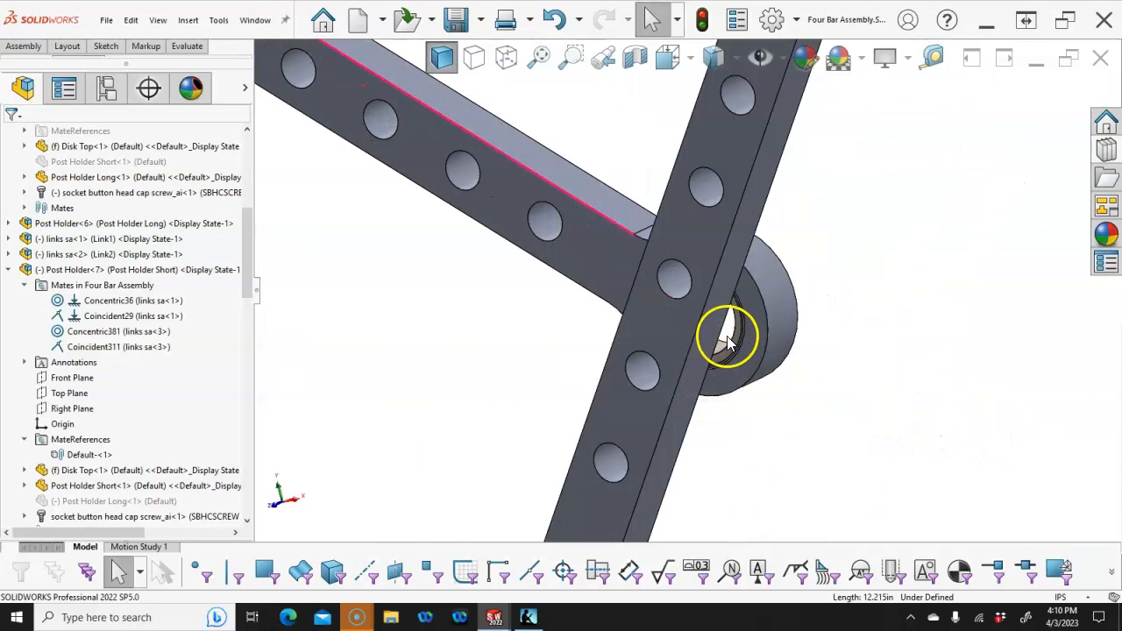
pyautogui.scroll(-2, 797, 376)
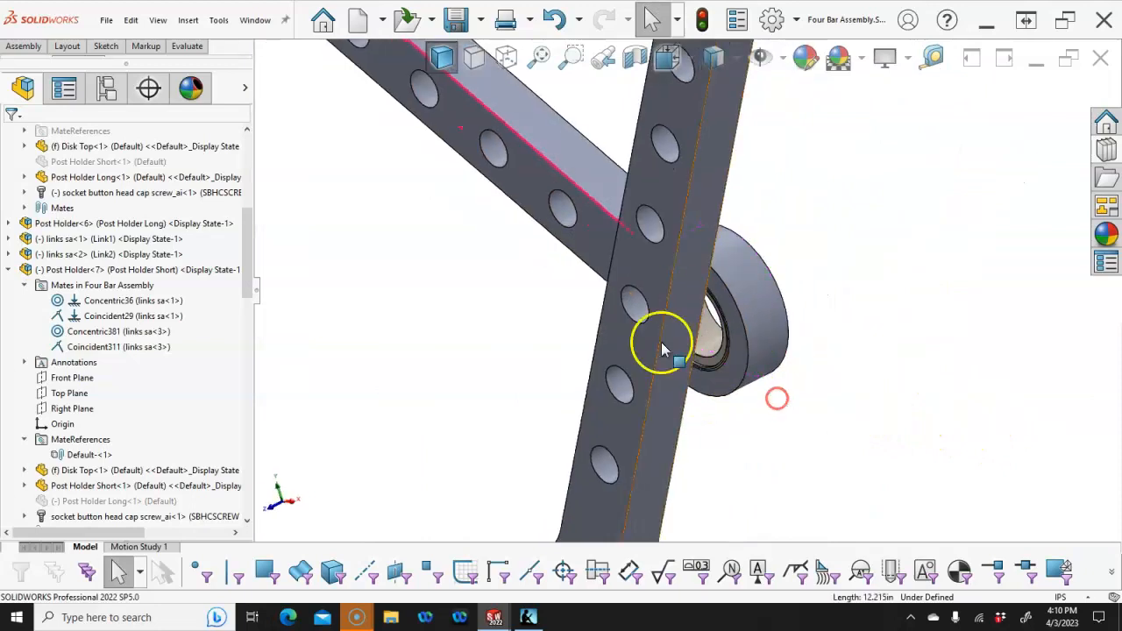
pyautogui.click(706, 331)
pyautogui.scroll(3, 793, 372)
pyautogui.moveTo(768, 329); pyautogui.dragTo(776, 376, button='middle')
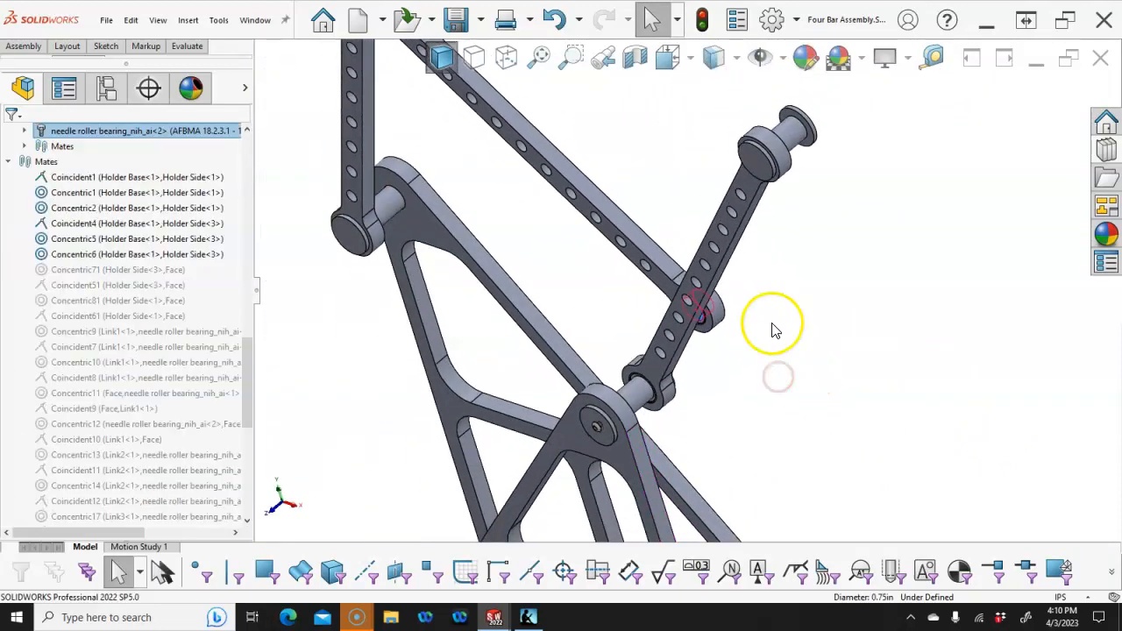
pyautogui.scroll(-2, 786, 178)
pyautogui.keyDown('ctrl'); pyautogui.click(780, 137); pyautogui.keyUp('ctrl')
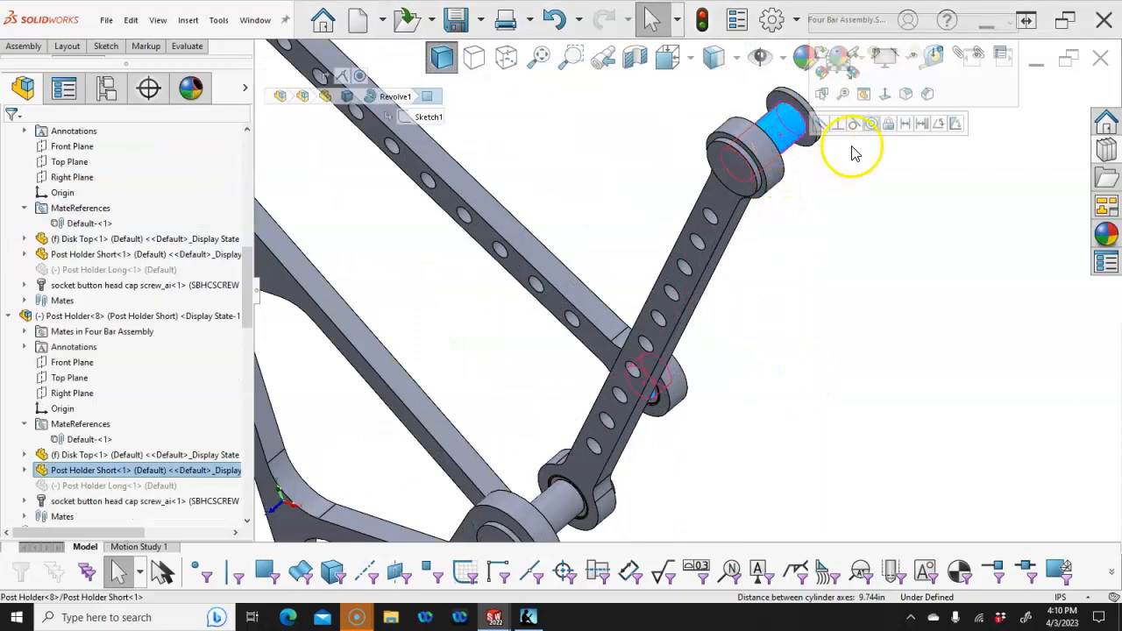
pyautogui.click(872, 123)
pyautogui.click(833, 243)
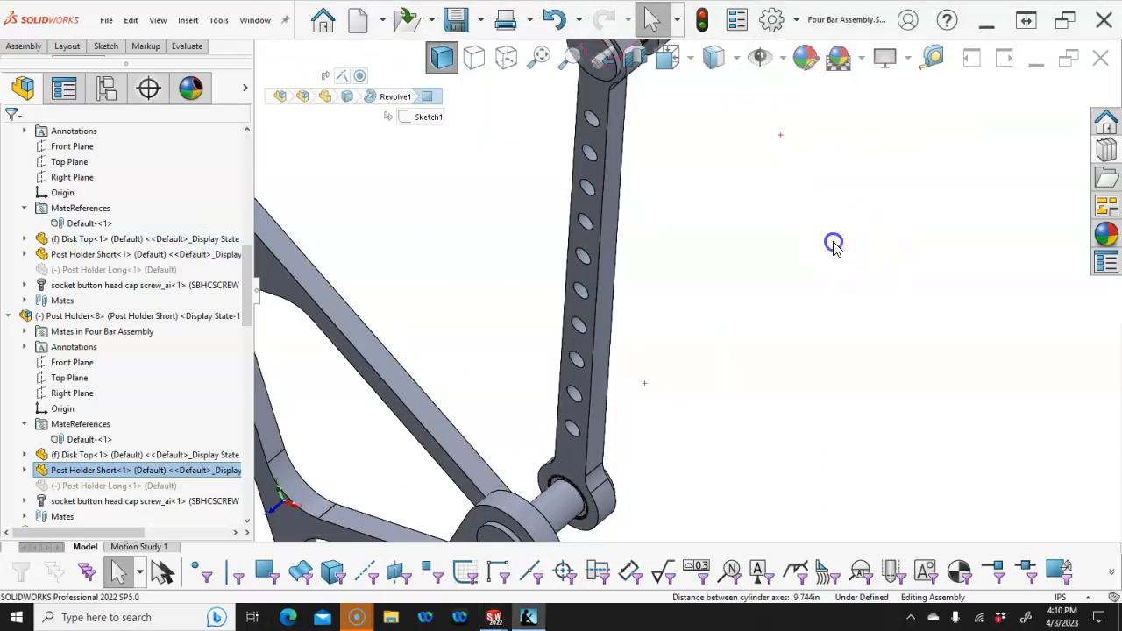
# Move the connected links to check the motion of the four bar linkage.
pyautogui.scroll(3, 751, 255)
pyautogui.moveTo(751, 255); pyautogui.dragTo(749, 292, button='middle')
pyautogui.moveTo(646, 251); pyautogui.dragTo(761, 316)
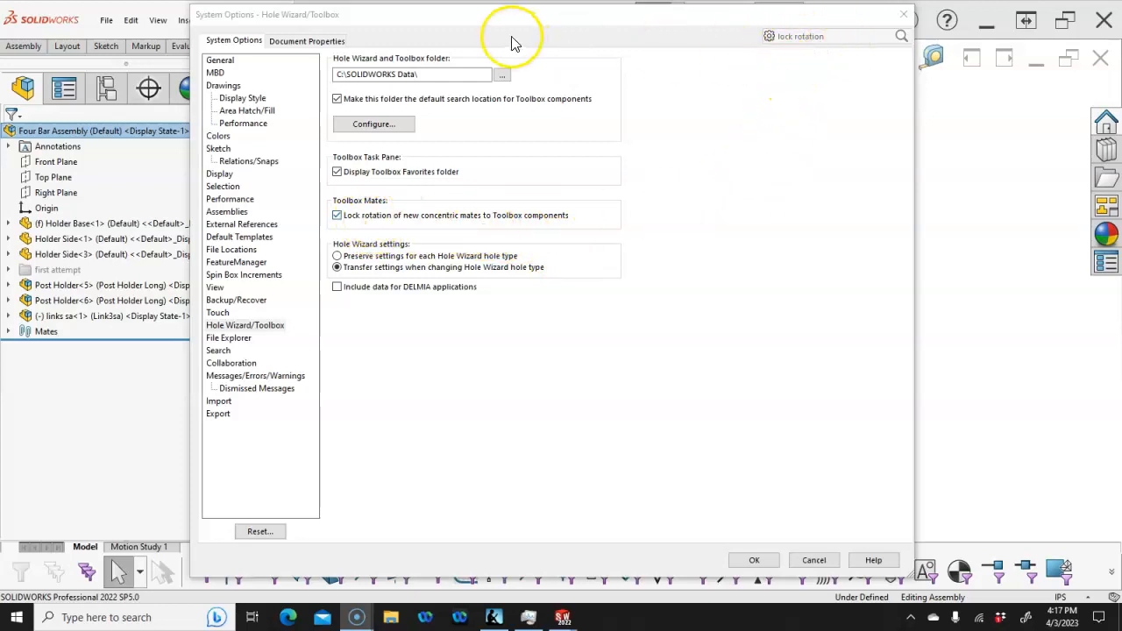
# Turn off the system option that locks rotation of new concentric mates to Toolbox components.
pyautogui.moveTo(634, 24); pyautogui.dragTo(632, 55)
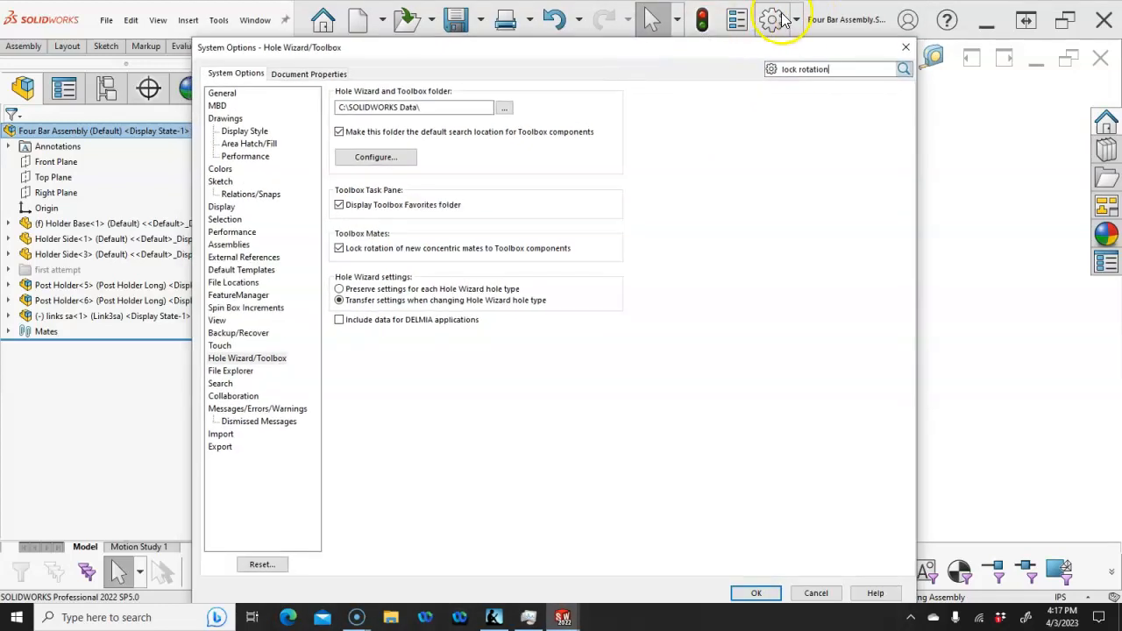
pyautogui.moveTo(723, 52); pyautogui.dragTo(711, 15)
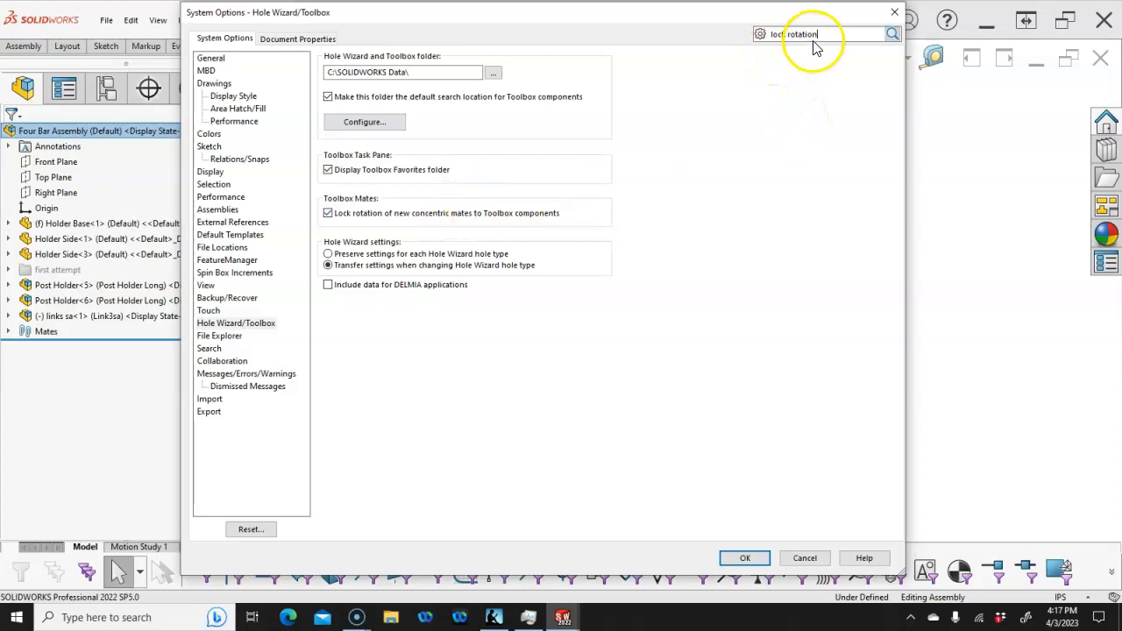
pyautogui.click(329, 215)
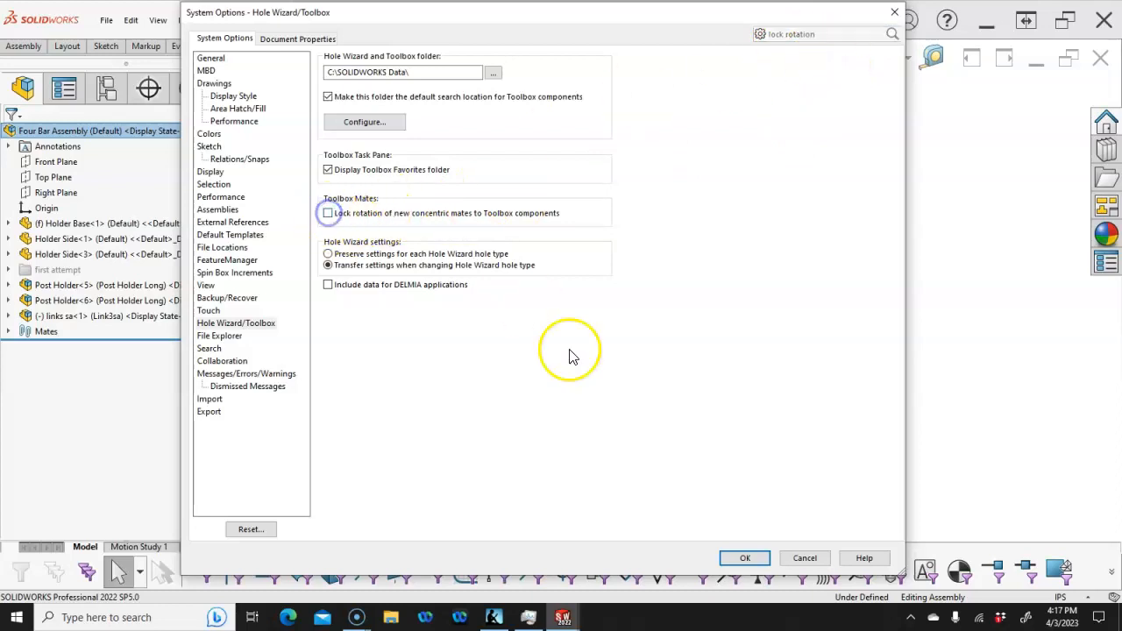
pyautogui.click(733, 559)
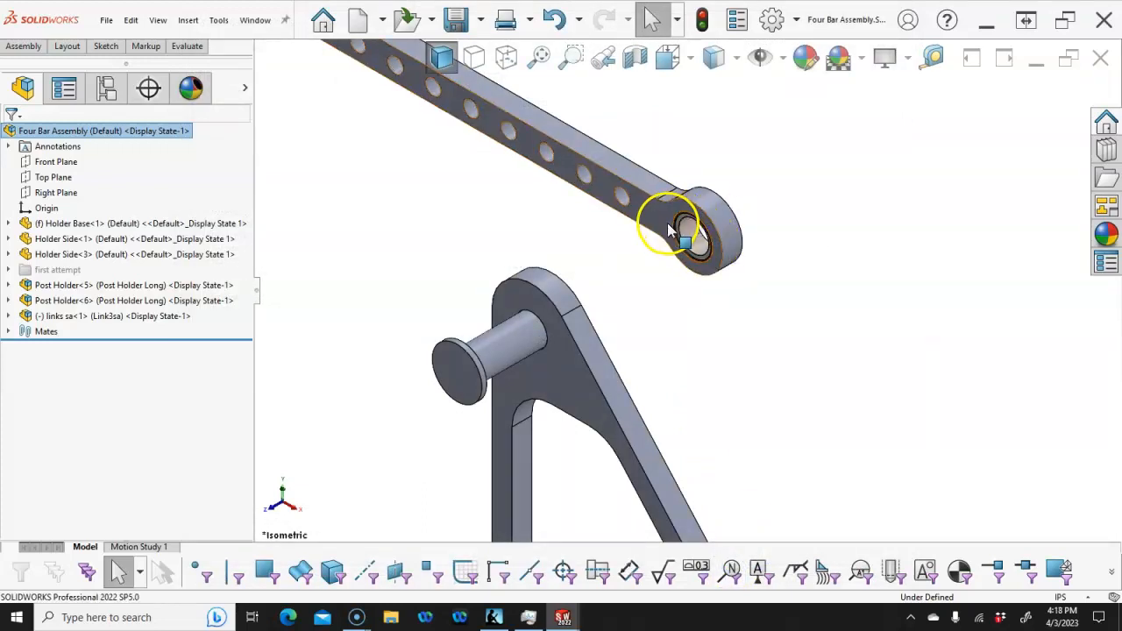
# Add a coincident mate between the end face of links sa<1> and the inner flange face of Post Holder<6>.
pyautogui.click(682, 226)
pyautogui.moveTo(681, 226); pyautogui.dragTo(641, 295, button='middle')
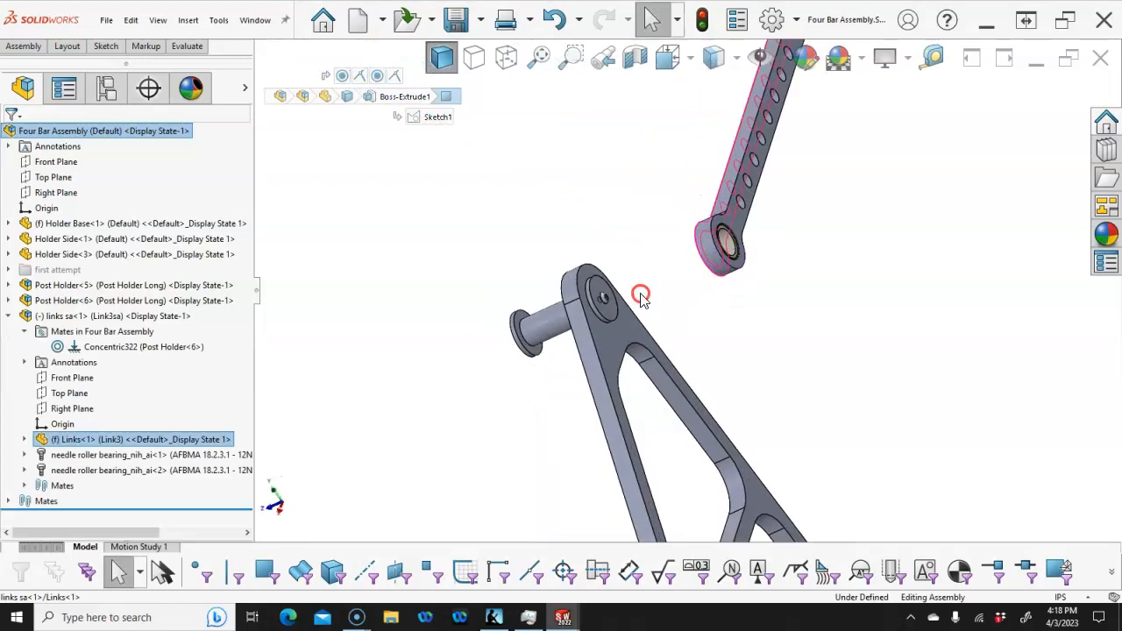
pyautogui.scroll(-5, 517, 363)
pyautogui.click(546, 230)
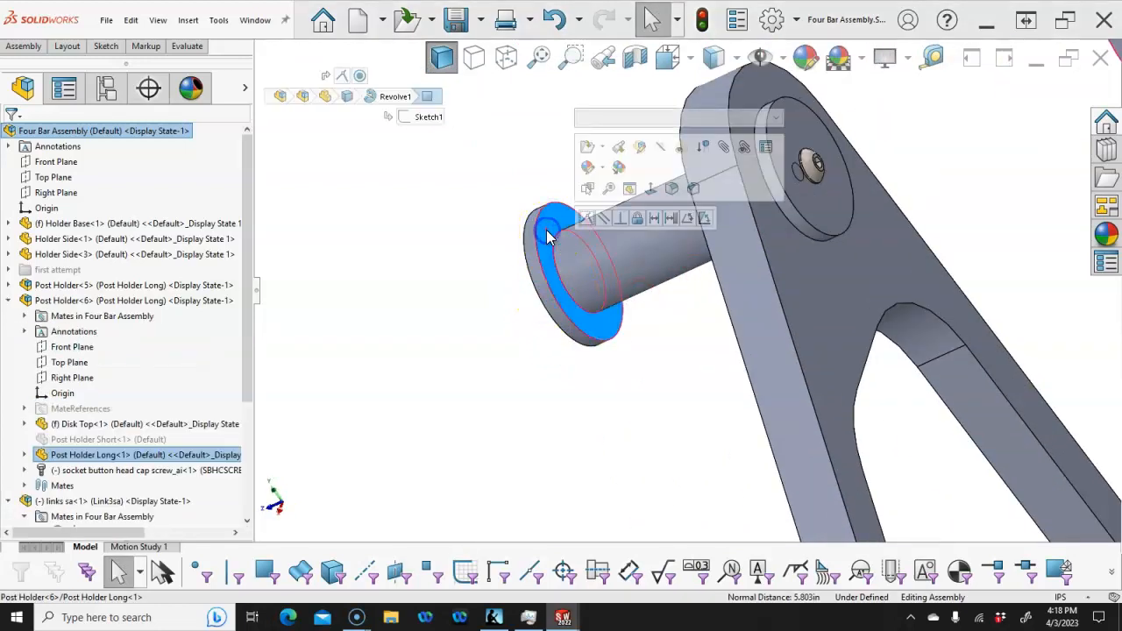
pyautogui.click(586, 219)
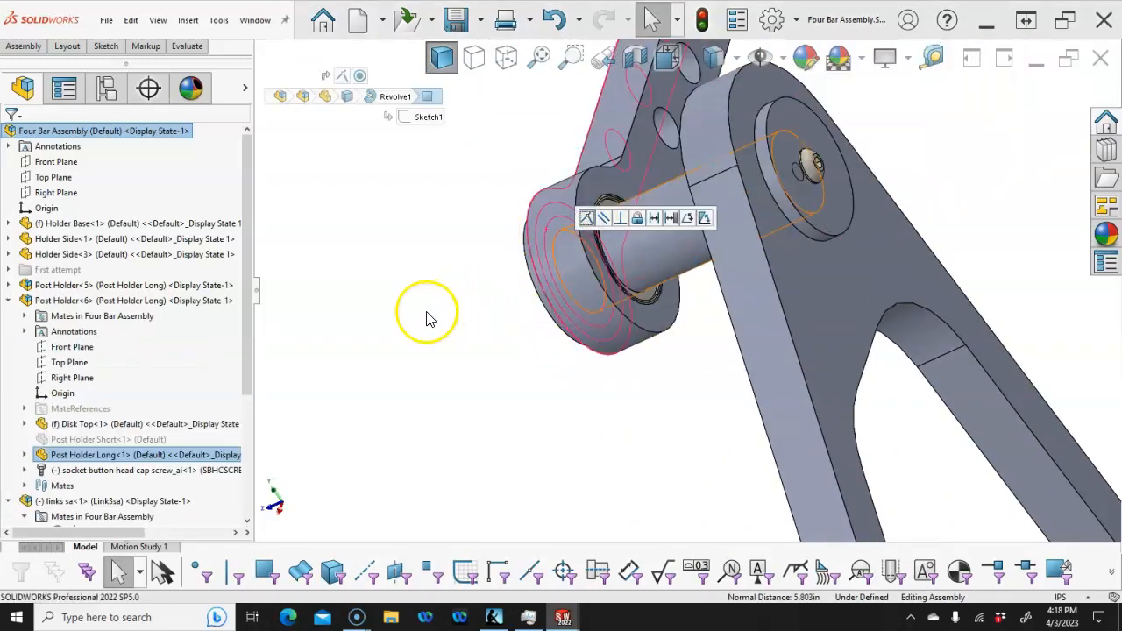
pyautogui.click(427, 318)
# Switch the mated links sa<1> subassembly to the Link1sa configuration.
pyautogui.scroll(6, 448, 303)
pyautogui.click(521, 287)
pyautogui.moveTo(610, 285); pyautogui.dragTo(697, 235, button='middle')
pyautogui.scroll(1, 671, 295)
pyautogui.scroll(-2, 666, 295)
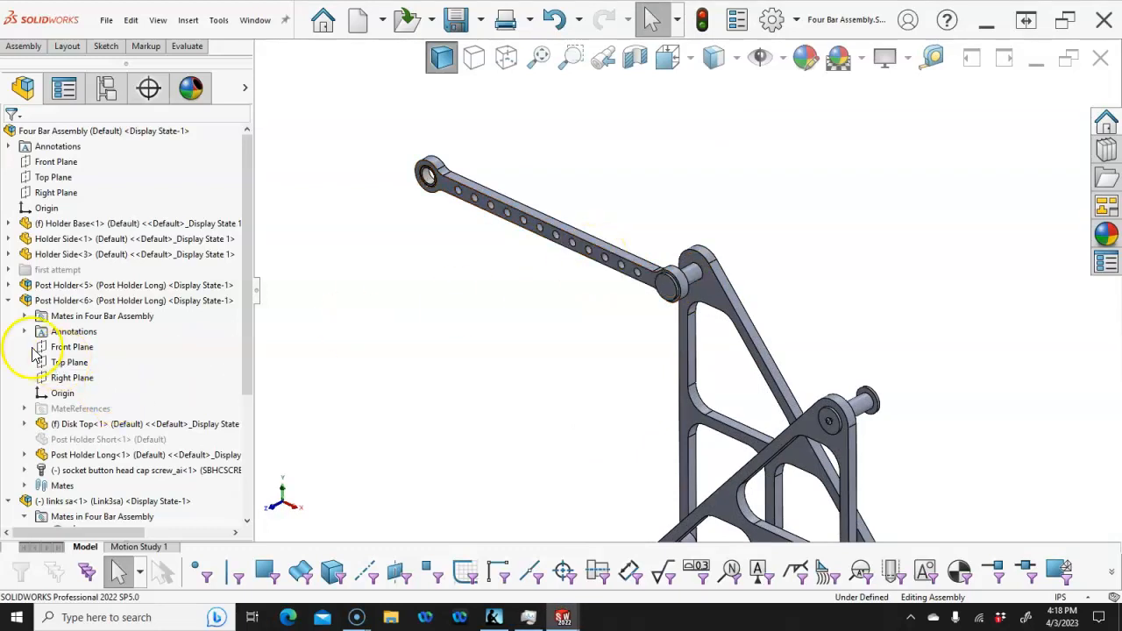
pyautogui.click(8, 301)
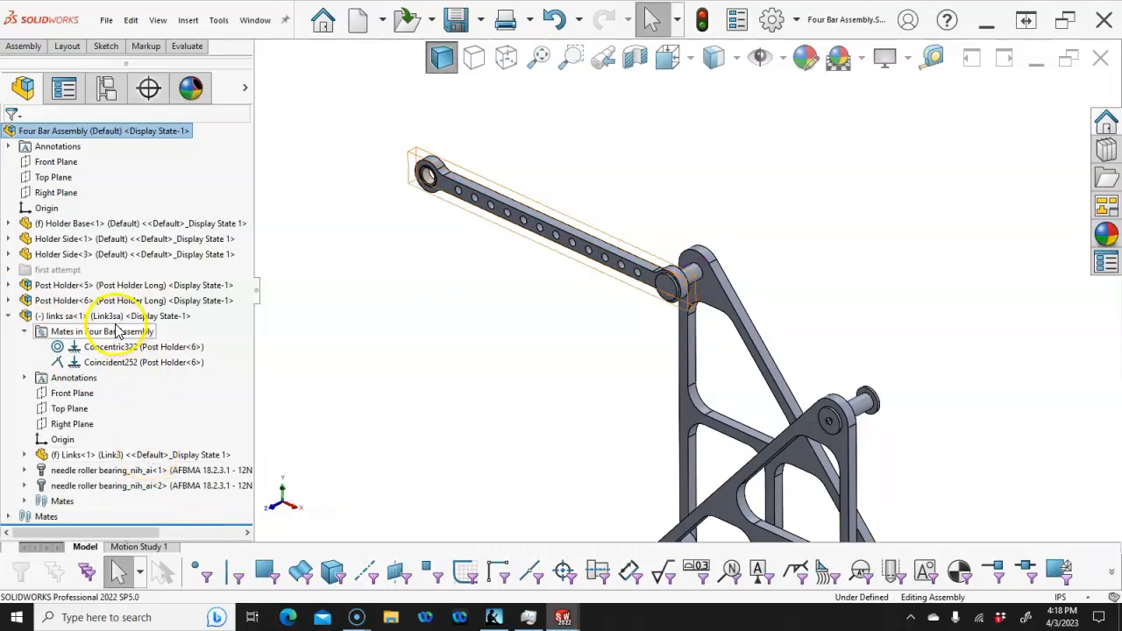
pyautogui.rightClick(115, 318)
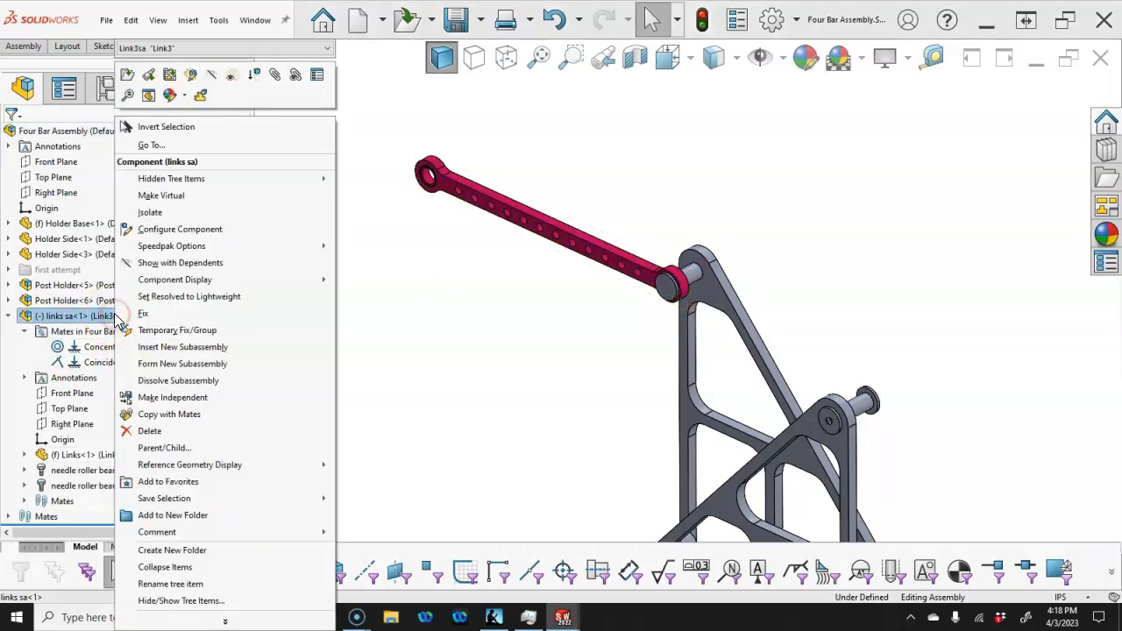
pyautogui.click(323, 49)
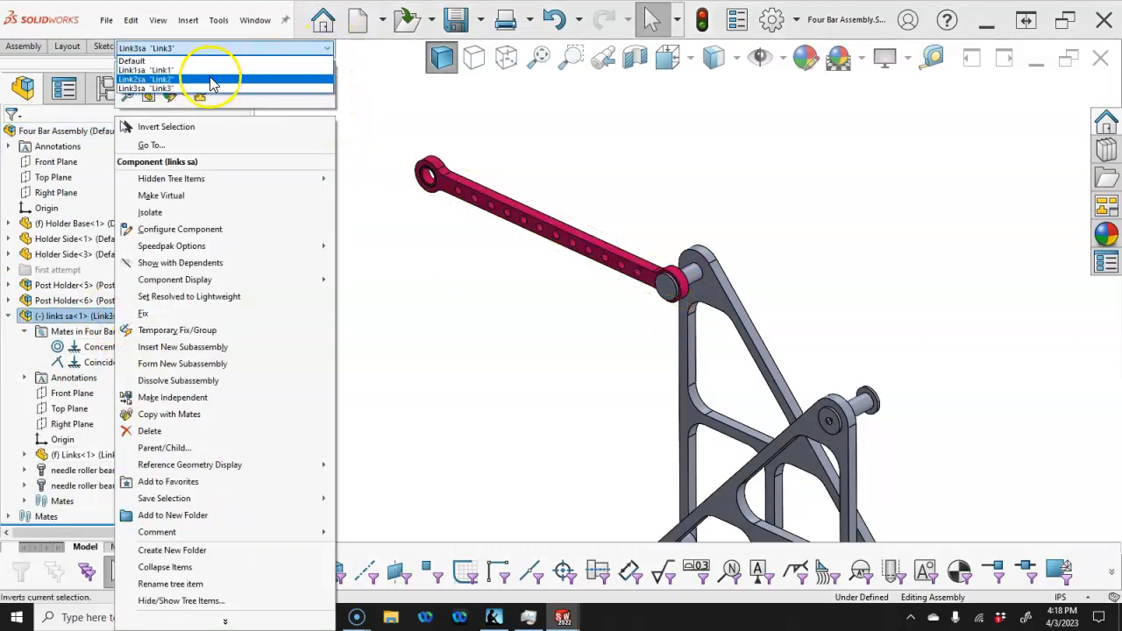
pyautogui.click(209, 70)
pyautogui.click(340, 49)
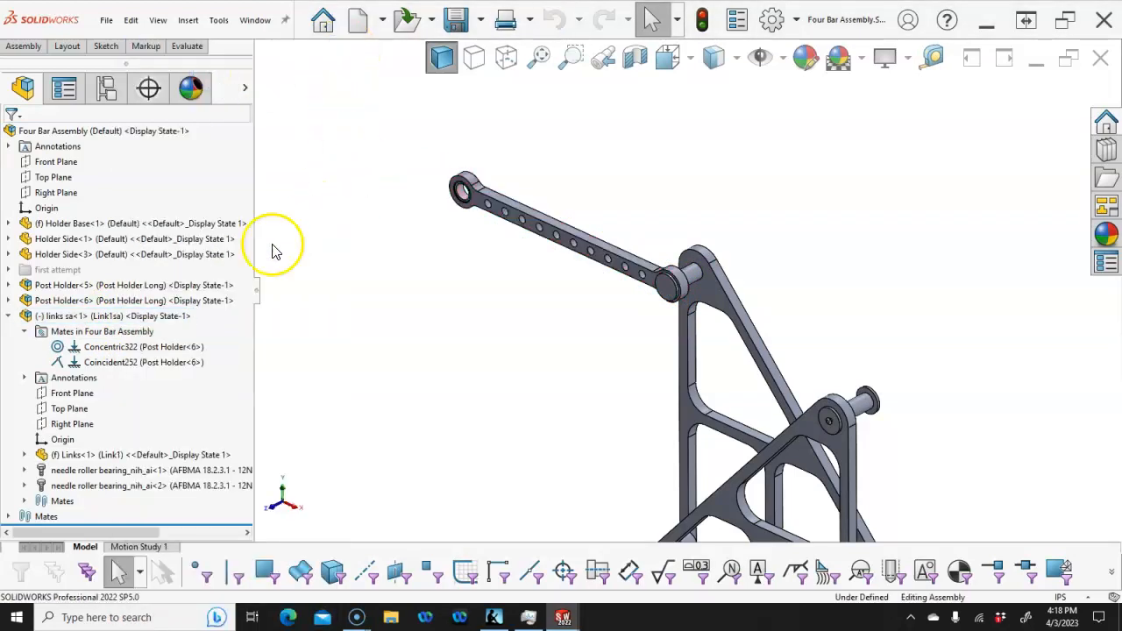
# Place a copy of links sa<1> to its right in the assembly and switch the copy to the Link3sa configuration.
pyautogui.click(8, 318)
pyautogui.keyDown('ctrl'); pyautogui.moveTo(60, 324); pyautogui.dragTo(896, 261); pyautogui.keyUp('ctrl')
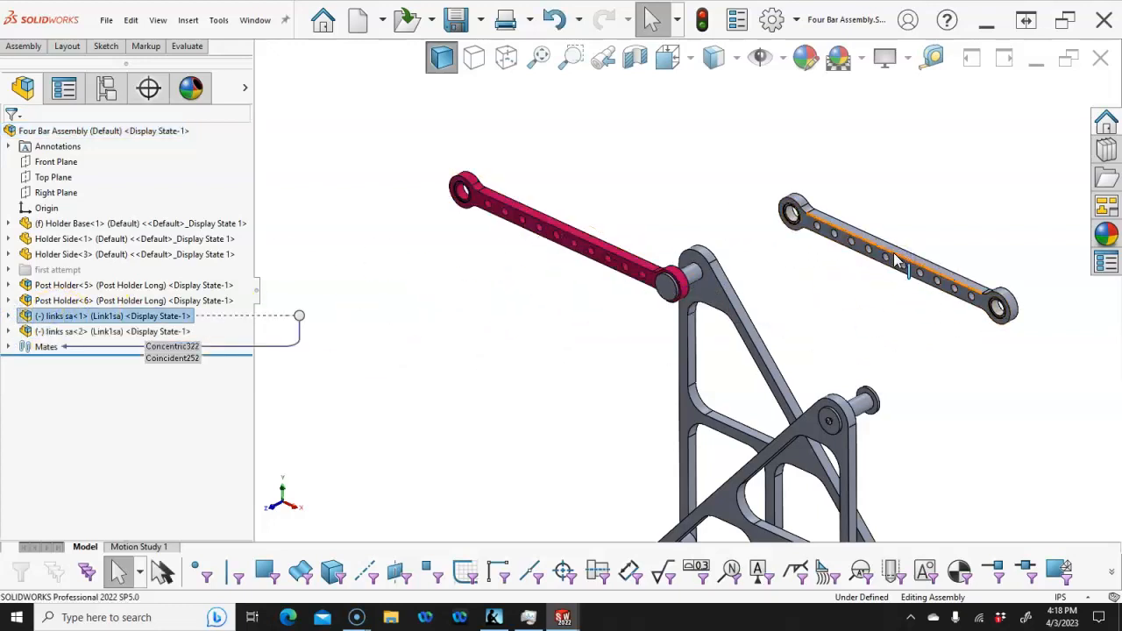
pyautogui.rightClick(90, 330)
pyautogui.click(301, 52)
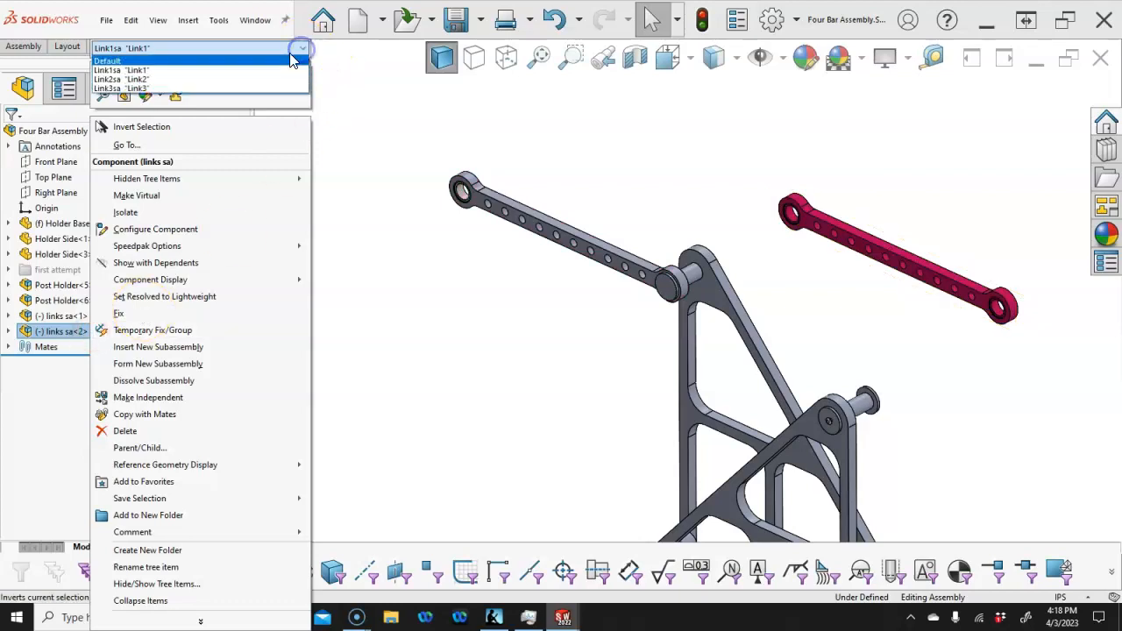
pyautogui.click(185, 80)
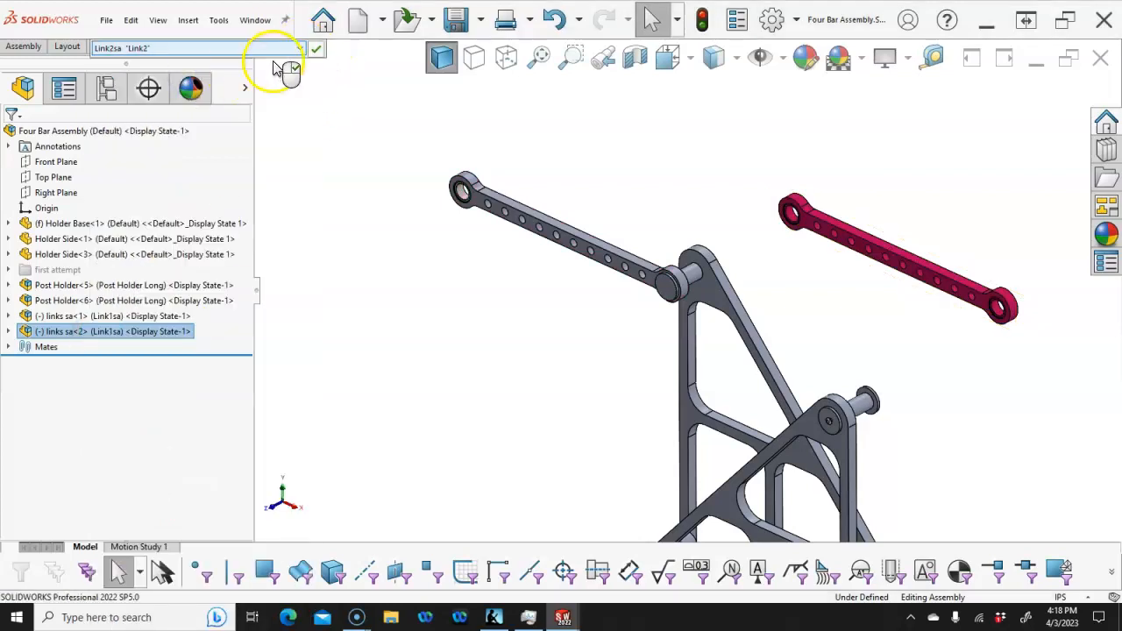
pyautogui.click(300, 48)
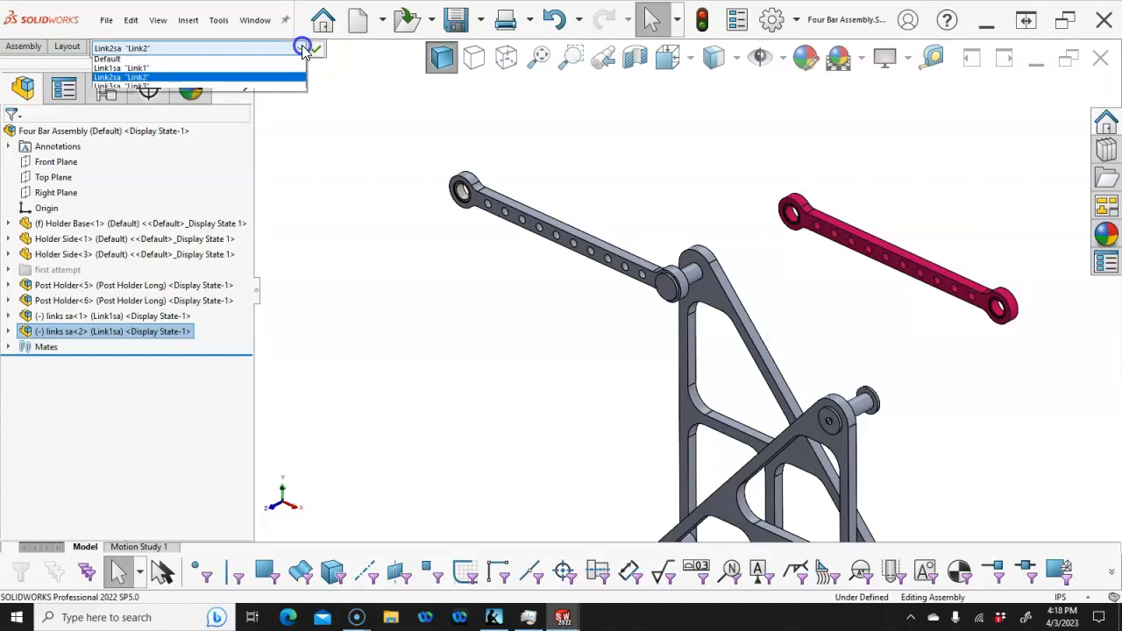
pyautogui.click(175, 90)
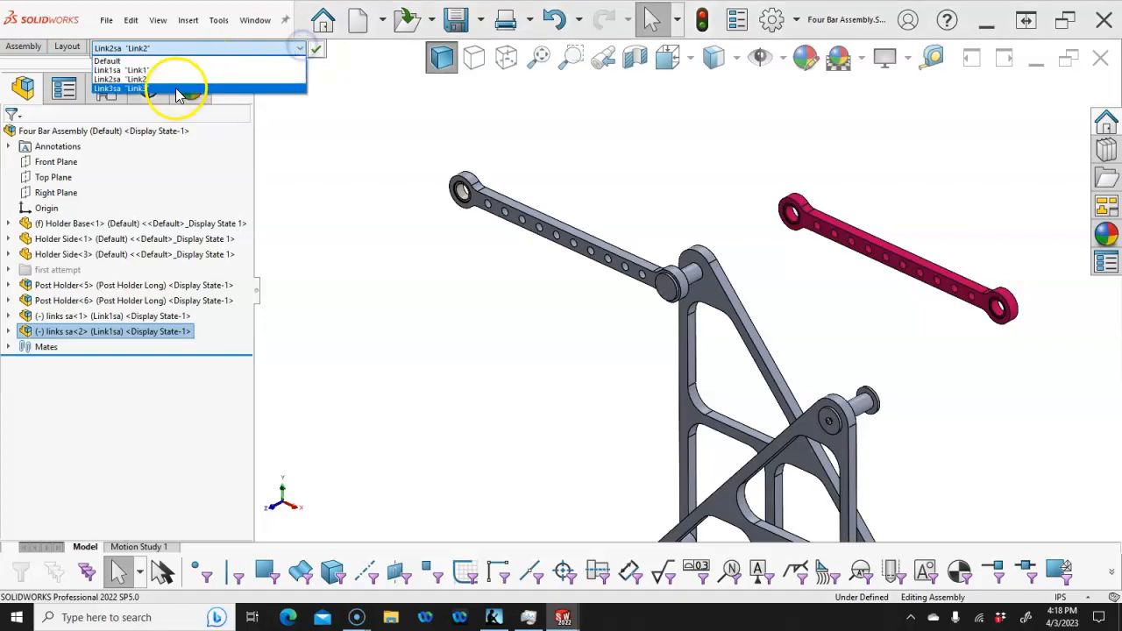
pyautogui.click(315, 50)
# Swing the mated links sa<1> about its post until its free end points steeply upward.
pyautogui.click(551, 205)
pyautogui.moveTo(551, 205); pyautogui.dragTo(470, 362, button='right')
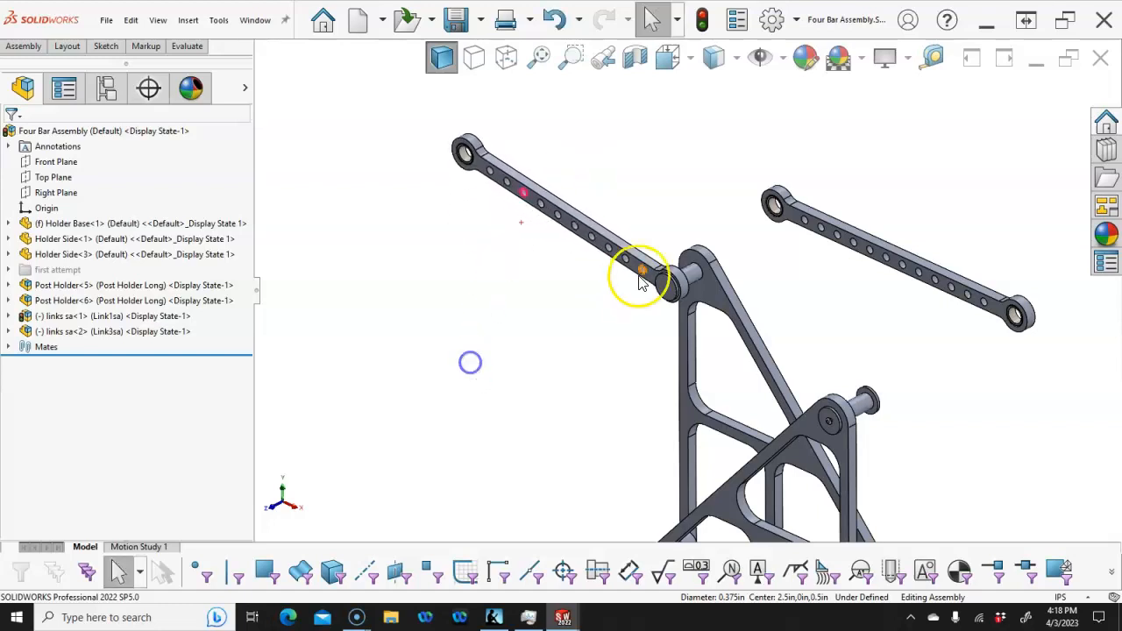
pyautogui.moveTo(474, 163); pyautogui.dragTo(597, 115)
pyautogui.moveTo(514, 180); pyautogui.dragTo(751, 196)
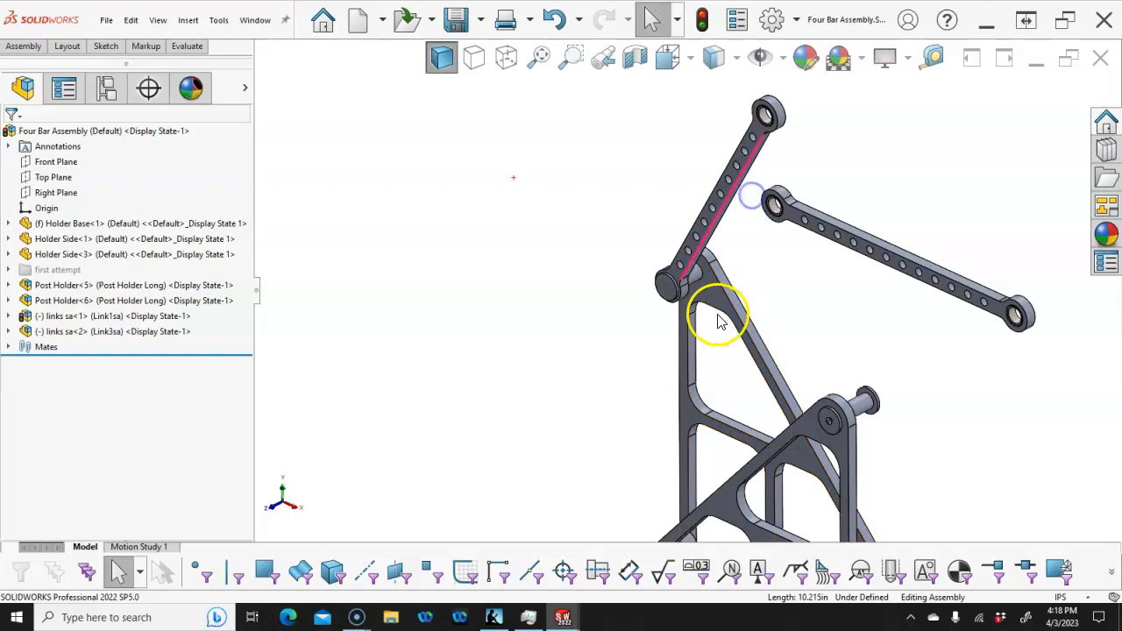
# Place a copy of links sa<2> below the original and switch the copy to the Link2sa configuration.
pyautogui.keyDown('ctrl'); pyautogui.moveTo(87, 336); pyautogui.dragTo(942, 382); pyautogui.keyUp('ctrl')
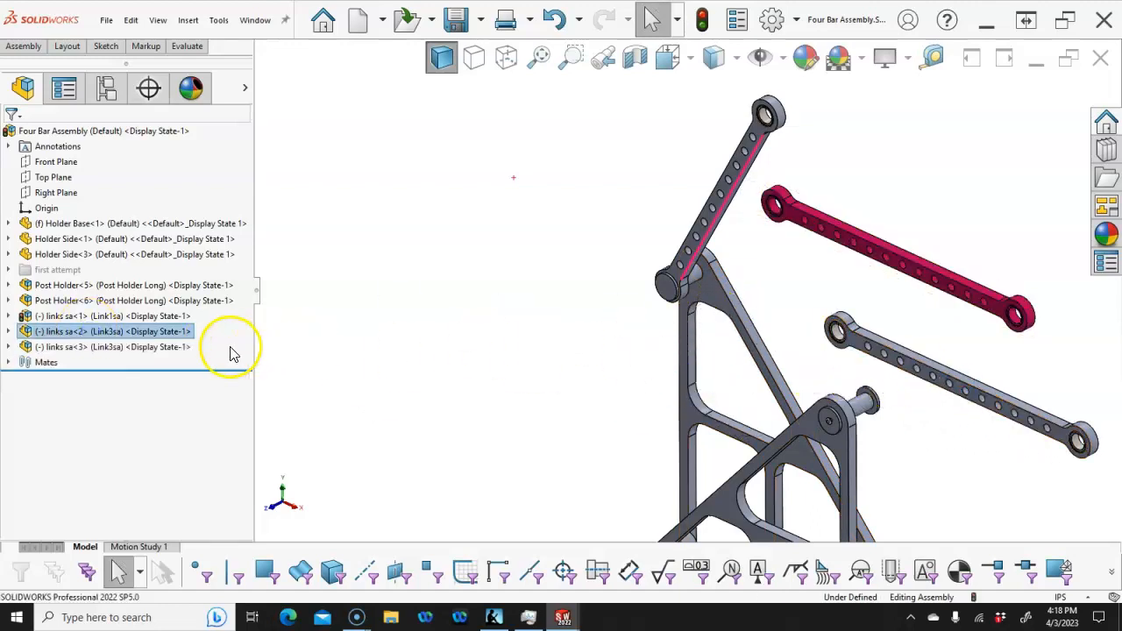
pyautogui.rightClick(135, 347)
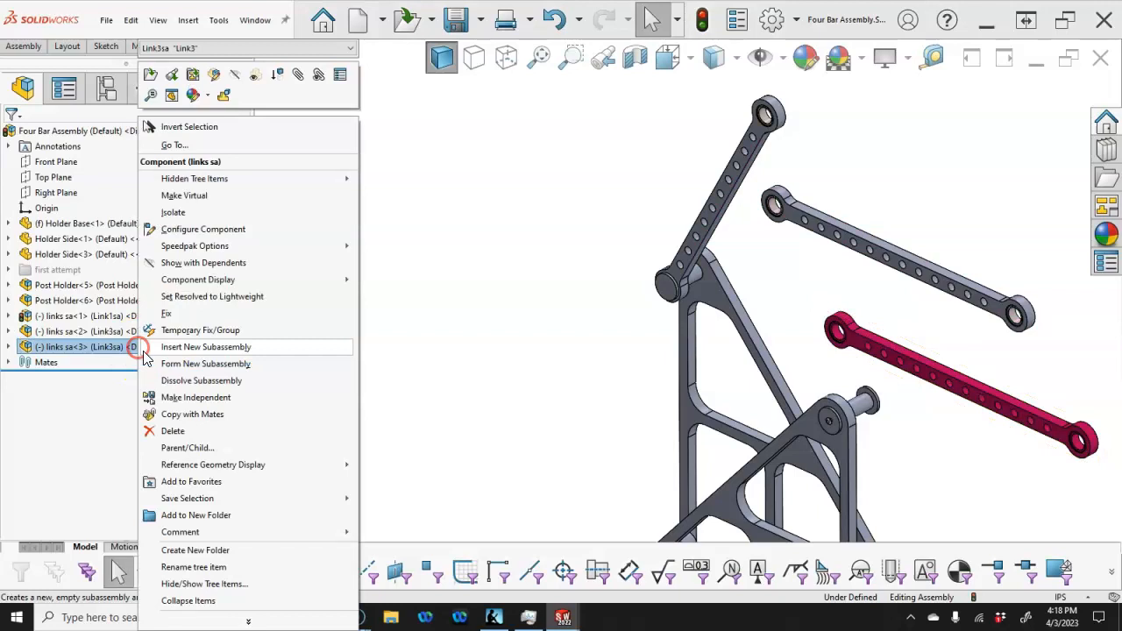
pyautogui.click(347, 47)
pyautogui.click(204, 78)
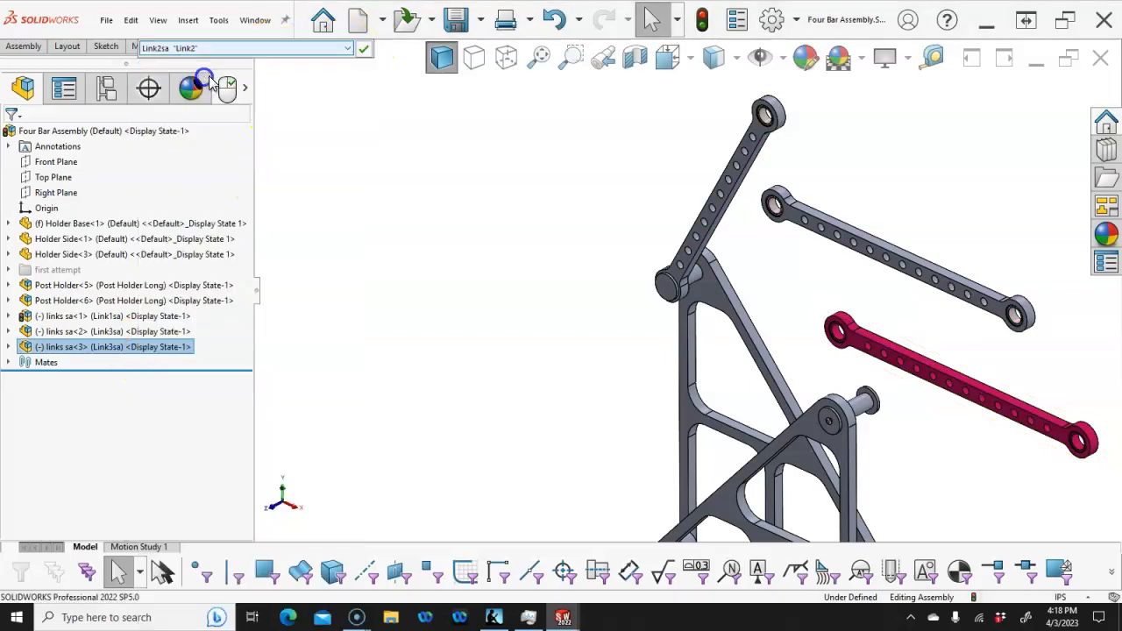
pyautogui.click(366, 48)
pyautogui.click(381, 158)
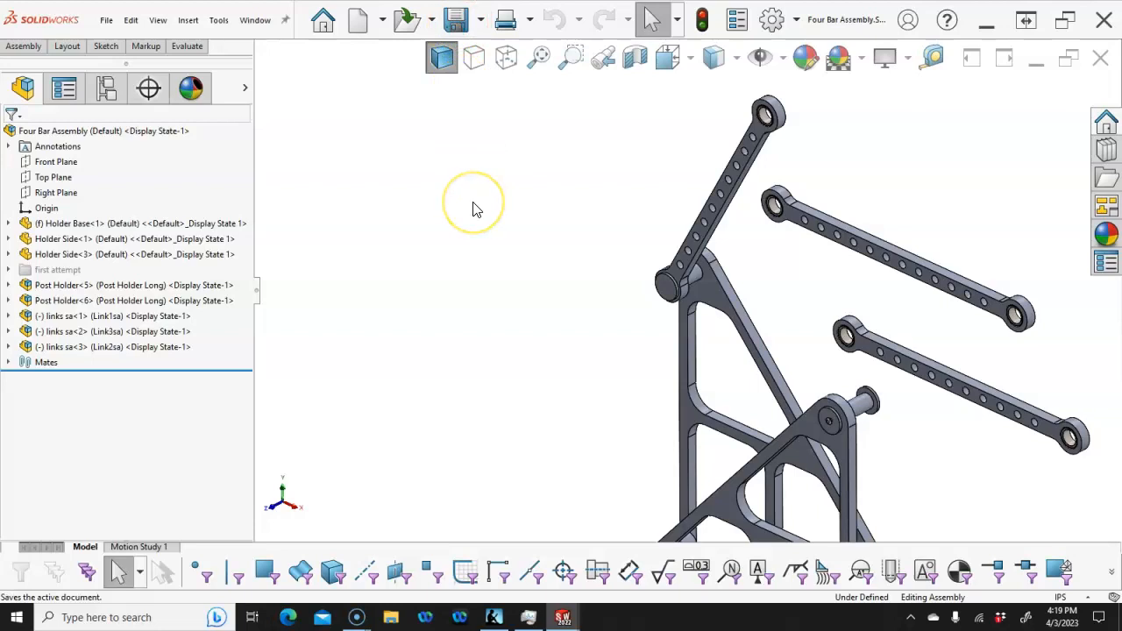
# Place a copy of Post Holder<6> in the open space beside the free end of links sa<1>.
pyautogui.moveTo(578, 140); pyautogui.dragTo(566, 165, button='middle')
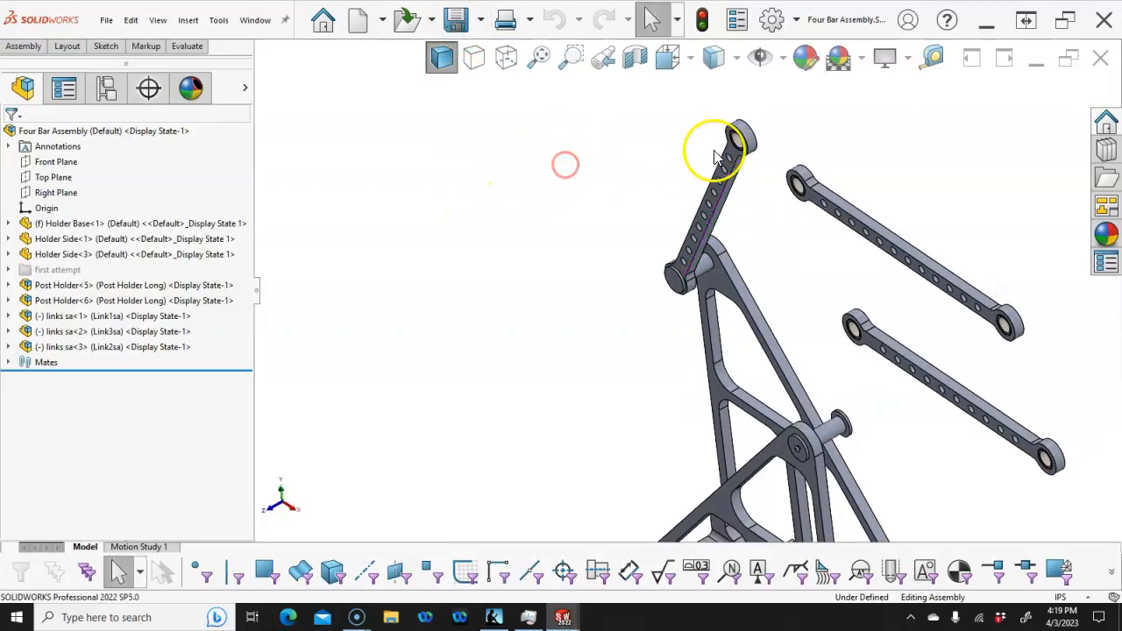
pyautogui.moveTo(725, 135); pyautogui.dragTo(735, 139, button='middle')
pyautogui.scroll(-3, 755, 165)
pyautogui.click(614, 187)
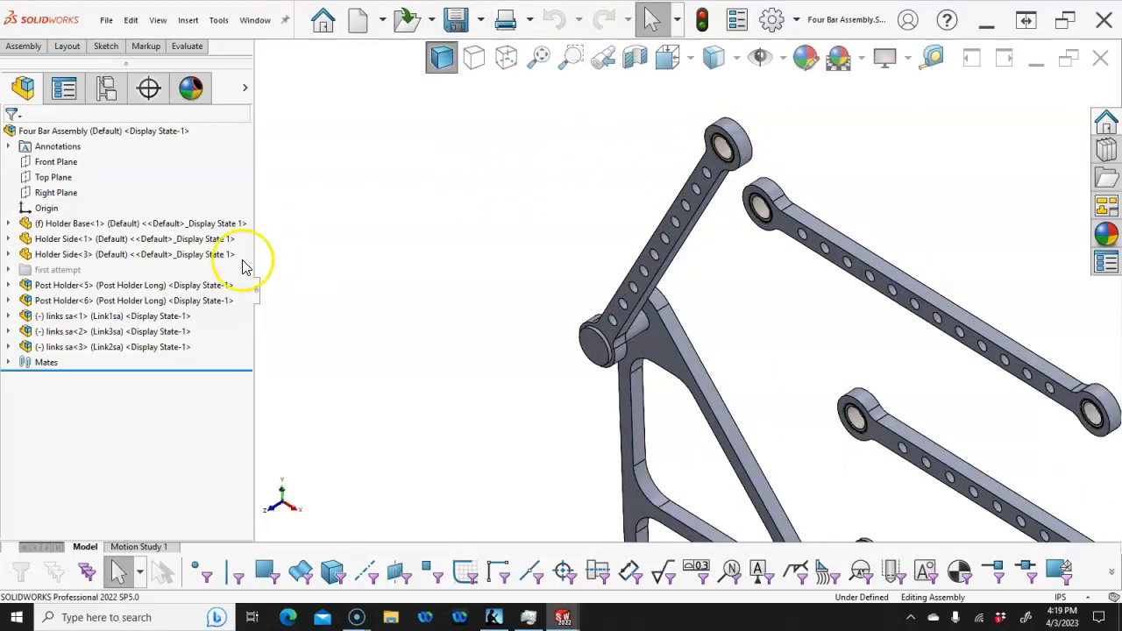
pyautogui.moveTo(97, 301); pyautogui.dragTo(603, 188)
pyautogui.rightClick(603, 189)
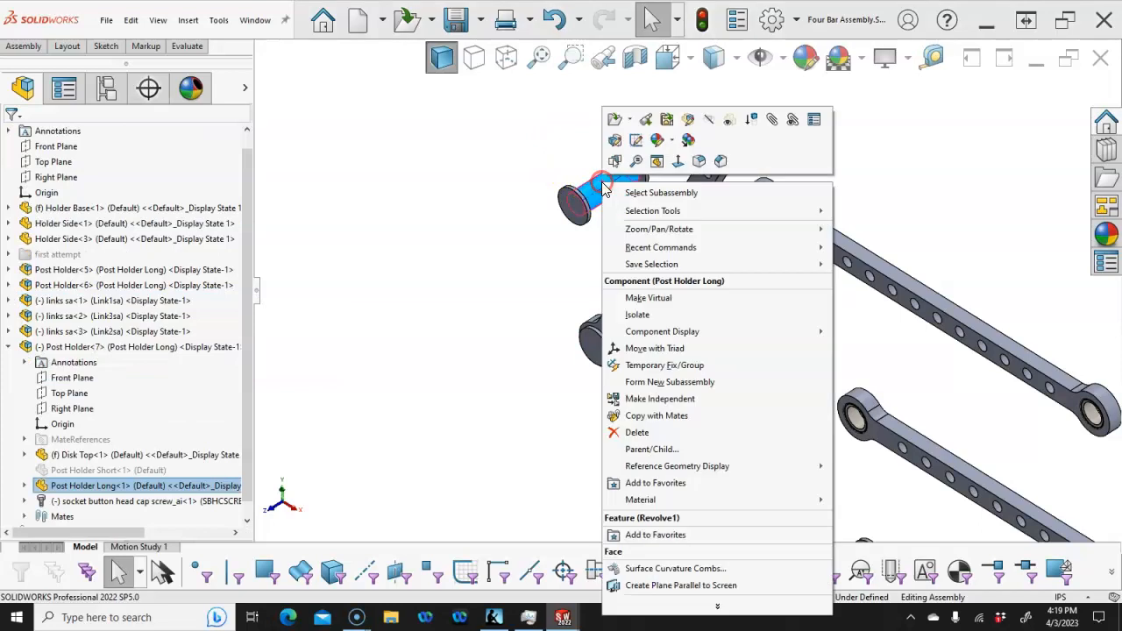
pyautogui.click(503, 142)
# Switch the copied Post Holder<7> to the Post Holder Short configuration.
pyautogui.click(9, 347)
pyautogui.rightClick(94, 363)
pyautogui.click(267, 48)
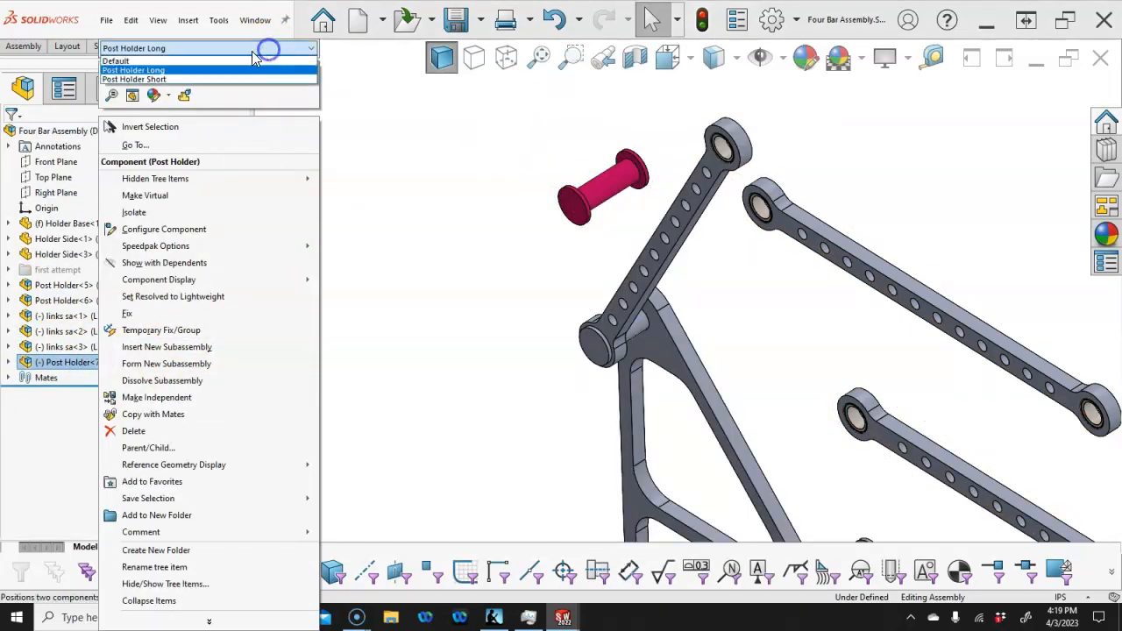
pyautogui.click(200, 79)
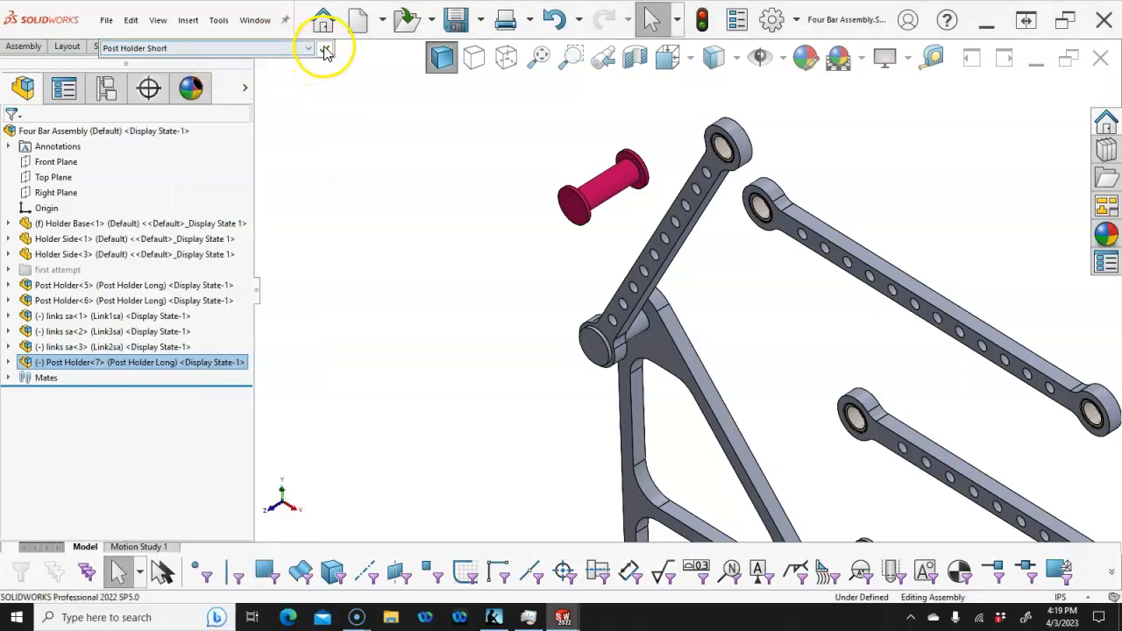
pyautogui.click(326, 50)
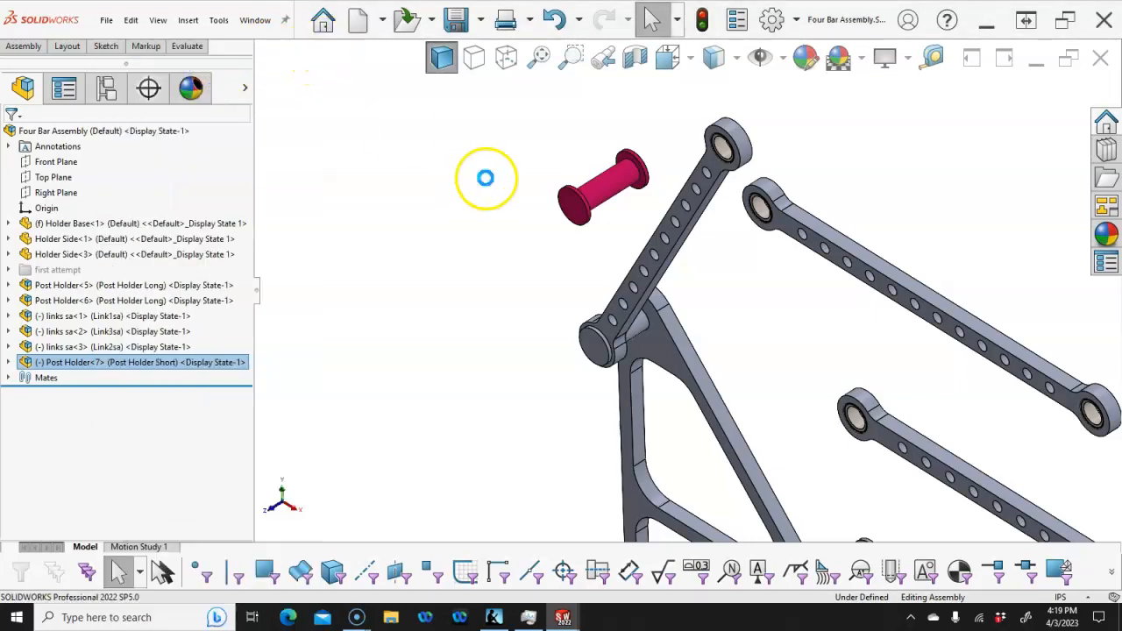
# Add a concentric mate between the short post's cylinder and the free-end bearing bore of links sa<1>, and check it among the post holder's mates.
pyautogui.click(622, 180)
pyautogui.scroll(-4, 731, 154)
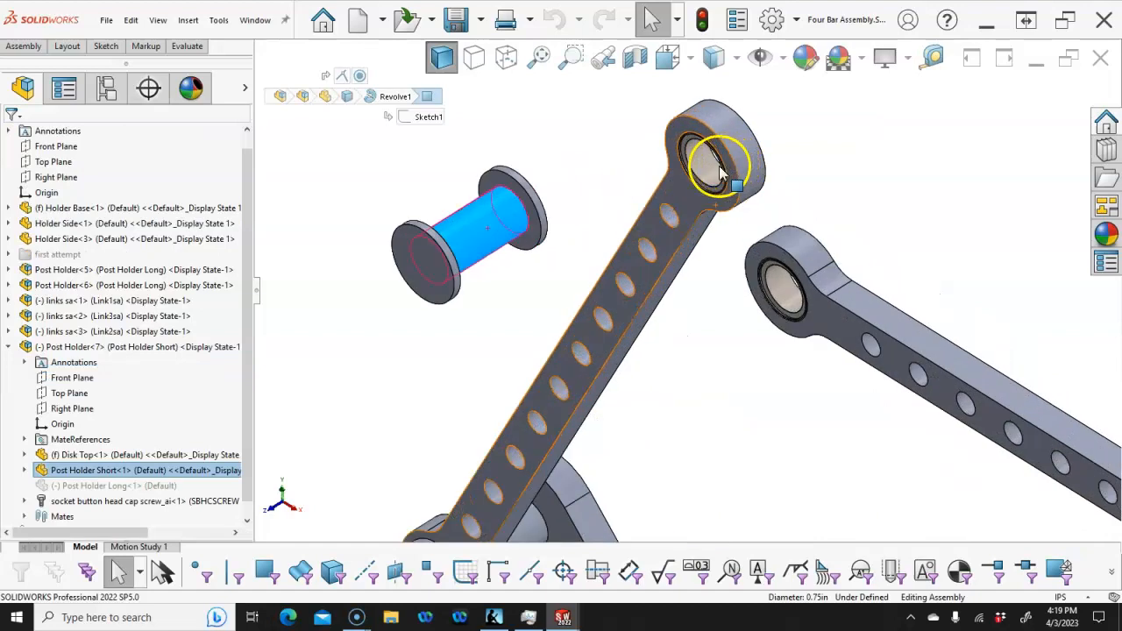
pyautogui.keyDown('ctrl'); pyautogui.click(700, 167); pyautogui.keyUp('ctrl')
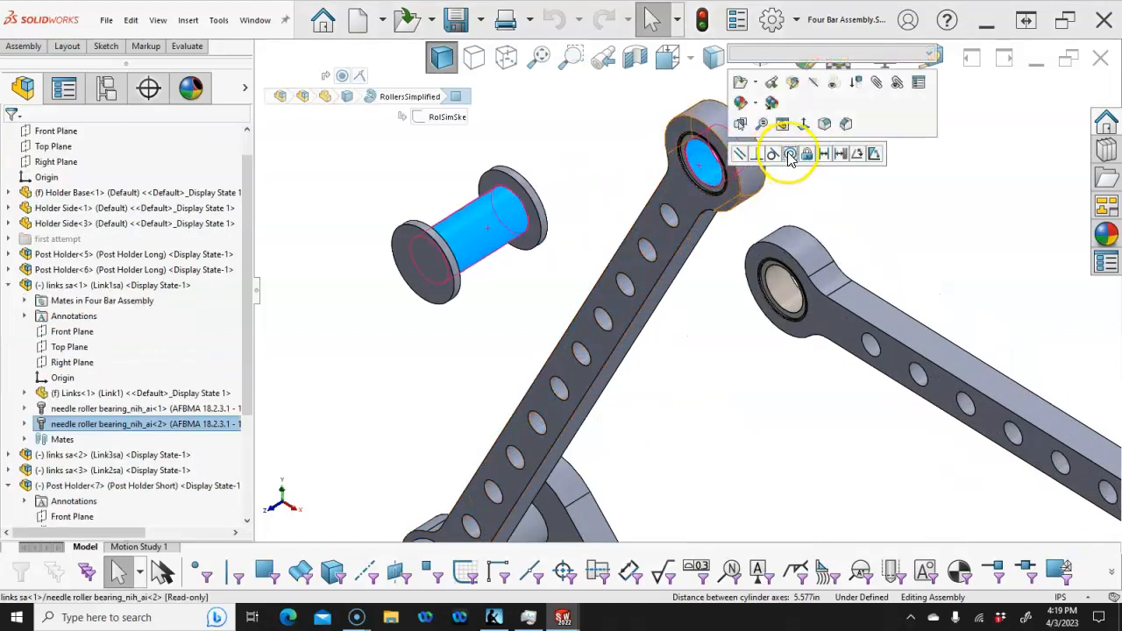
pyautogui.click(789, 155)
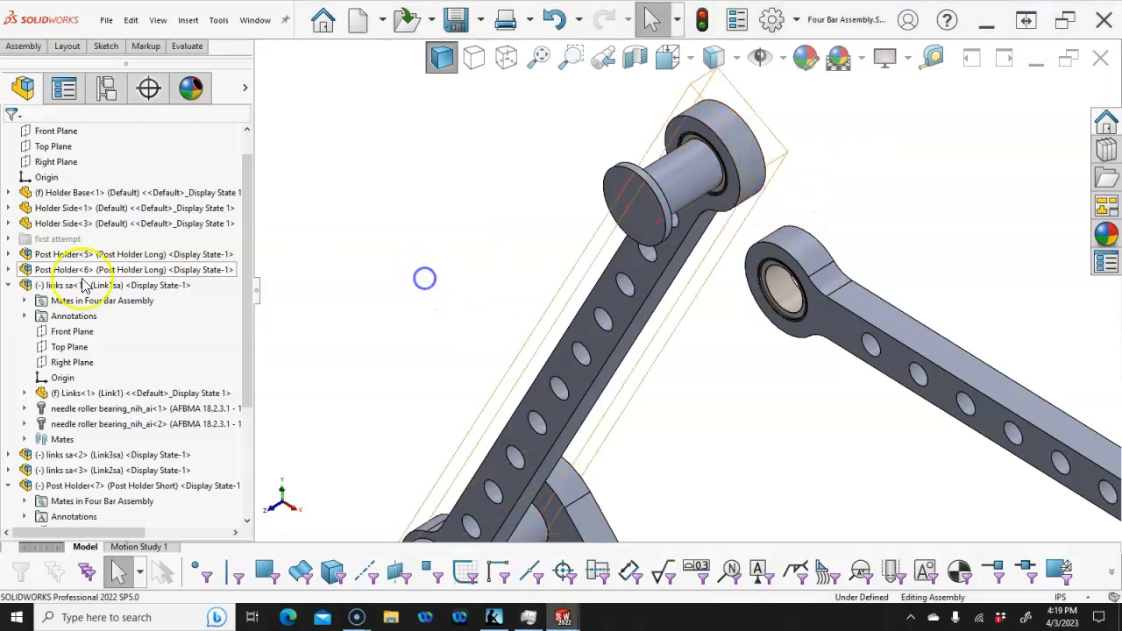
pyautogui.click(9, 285)
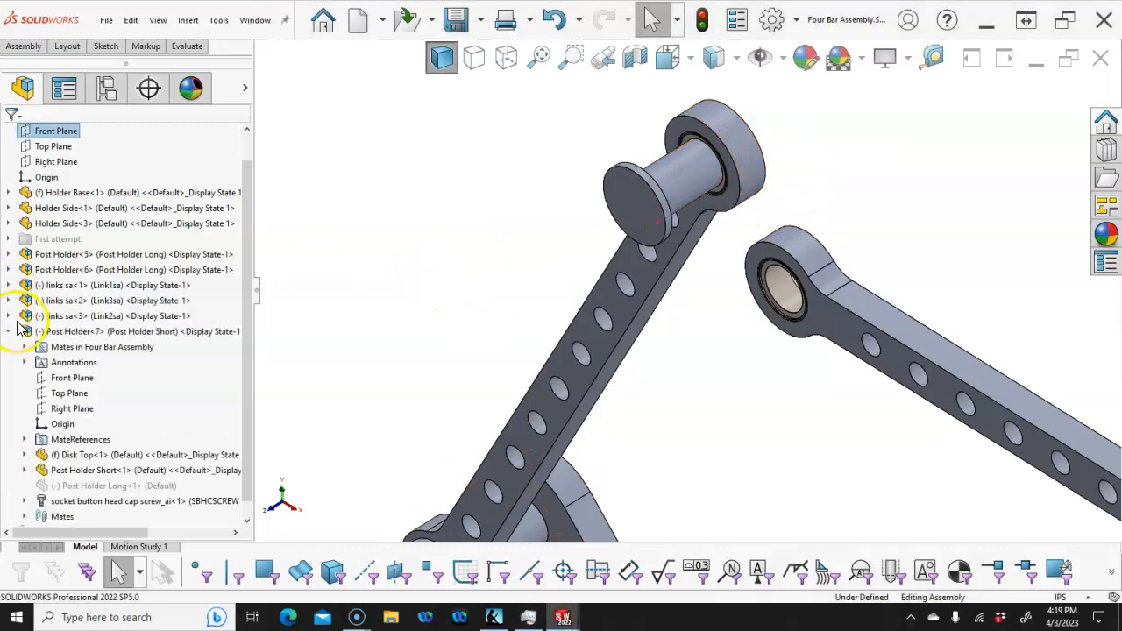
pyautogui.scroll(-1, 26, 370)
pyautogui.click(24, 331)
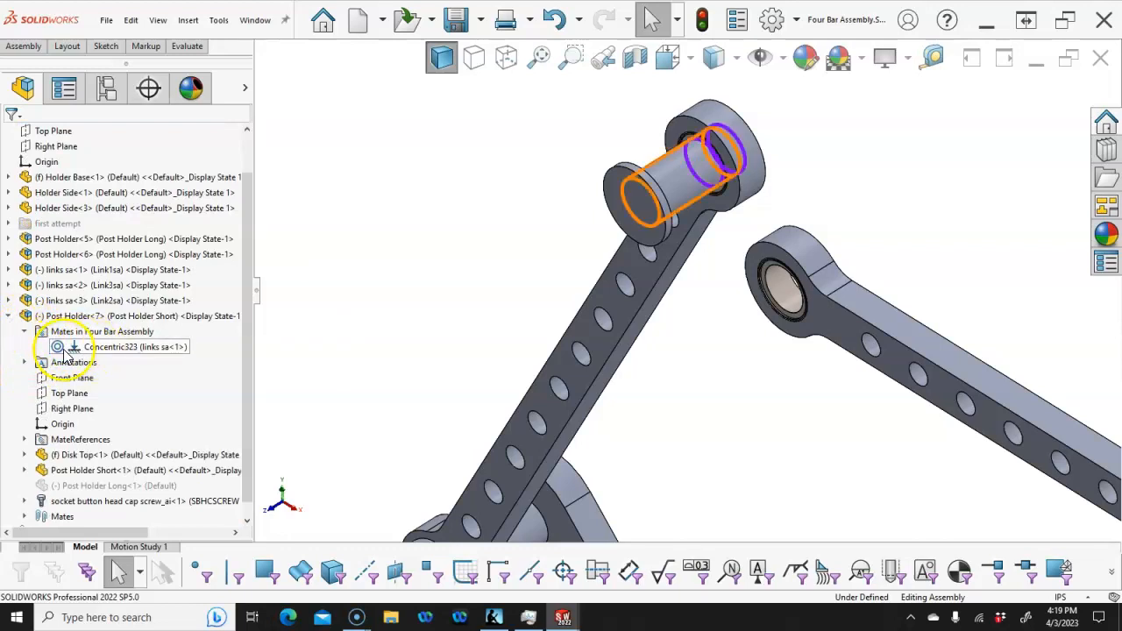
pyautogui.click(7, 318)
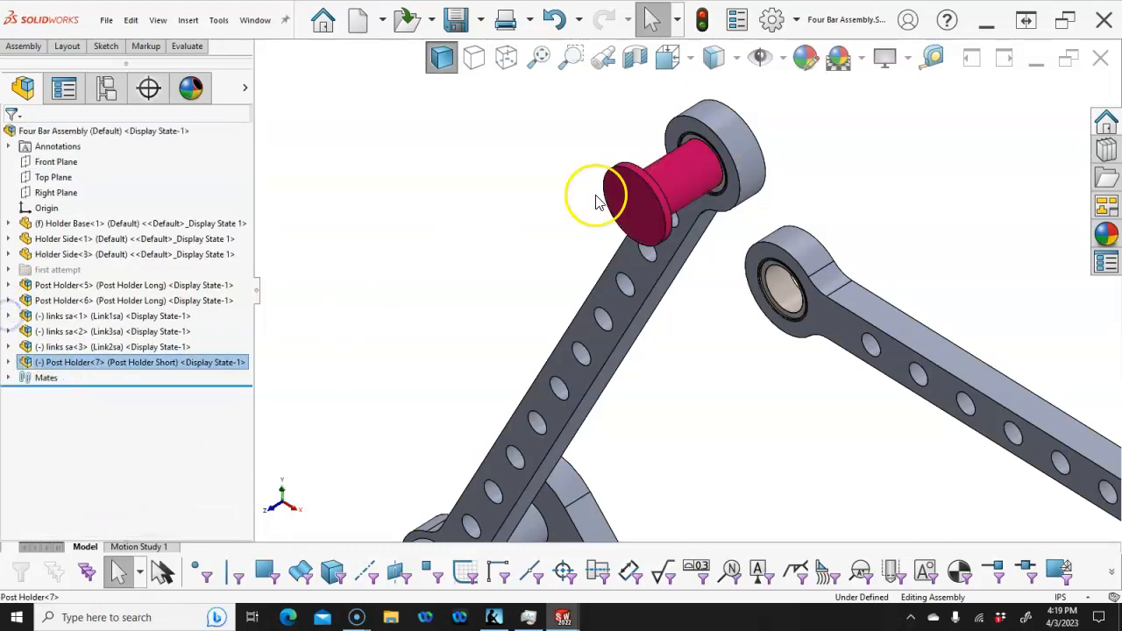
# Slide the short post holder through the free-end bearing of links sa<1> with a concentric mate, leaving rotation unlocked.
pyautogui.click(682, 129)
pyautogui.moveTo(682, 130); pyautogui.dragTo(629, 230, button='middle')
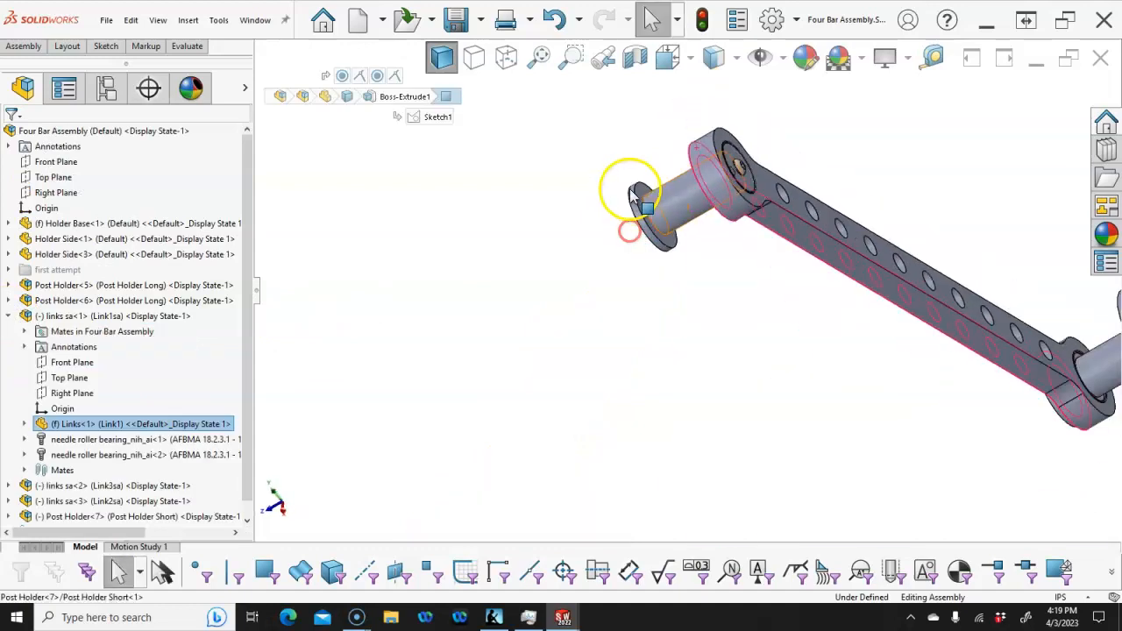
pyautogui.click(642, 195)
pyautogui.click(568, 142)
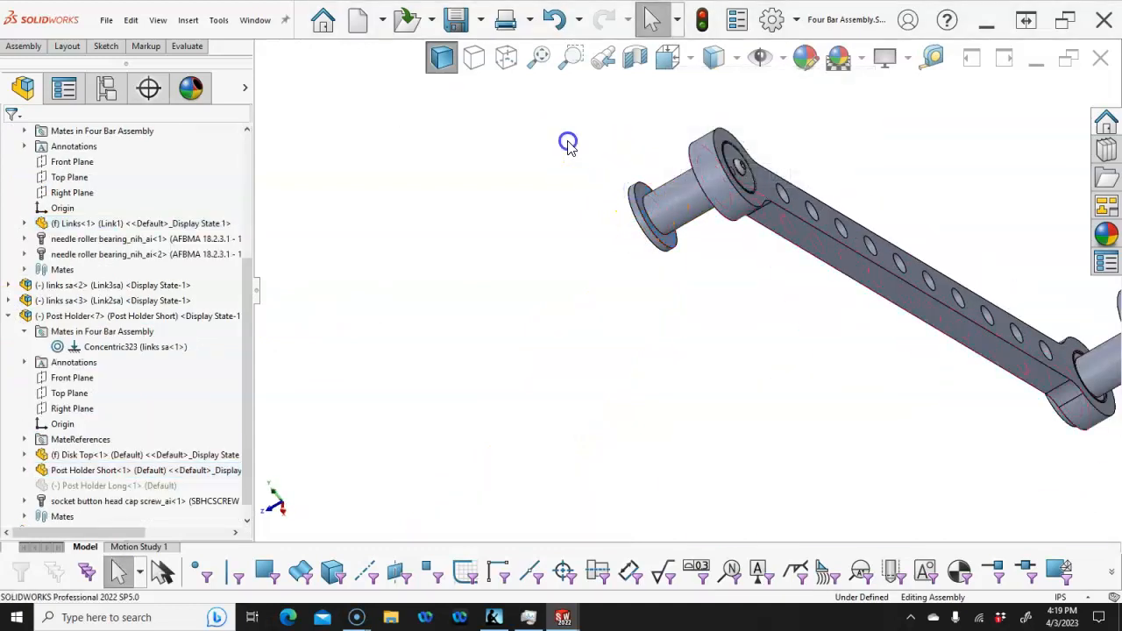
pyautogui.keyDown('alt'); pyautogui.moveTo(668, 207); pyautogui.dragTo(690, 194); pyautogui.keyUp('alt')
pyautogui.click(744, 224)
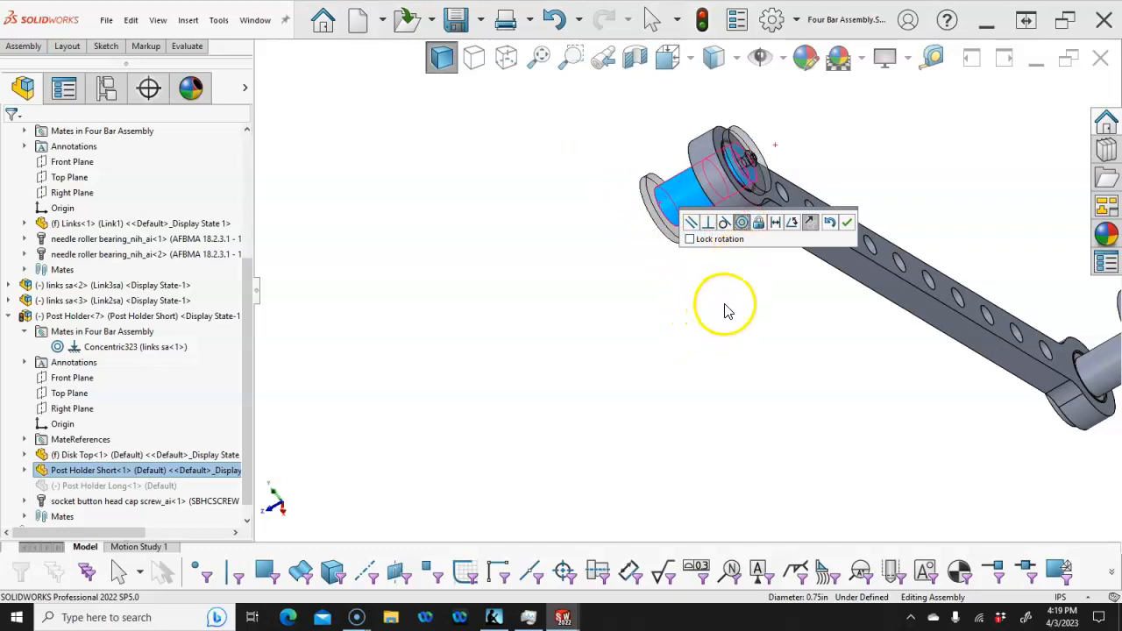
pyautogui.press('Return')
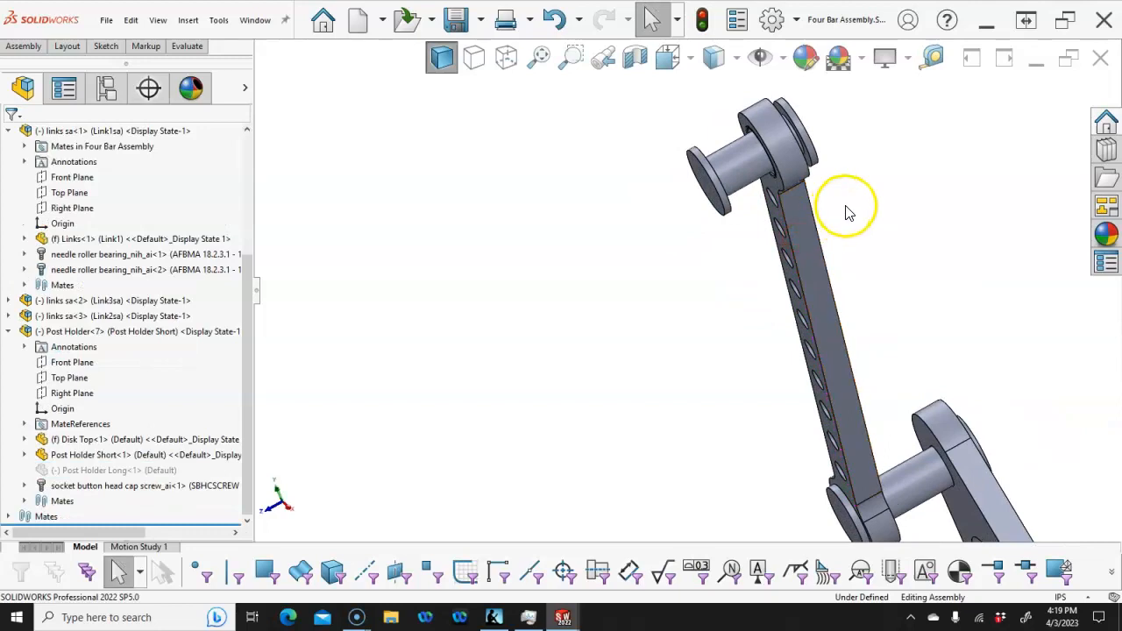
# Add a coincident mate between the inner face of the short post holder's Disk Top and the adjacent side face of links sa<1>.
pyautogui.scroll(3, 845, 207)
pyautogui.scroll(-1, 846, 206)
pyautogui.scroll(5, 847, 210)
pyautogui.moveTo(859, 260); pyautogui.dragTo(837, 258, button='middle')
pyautogui.scroll(-10, 619, 363)
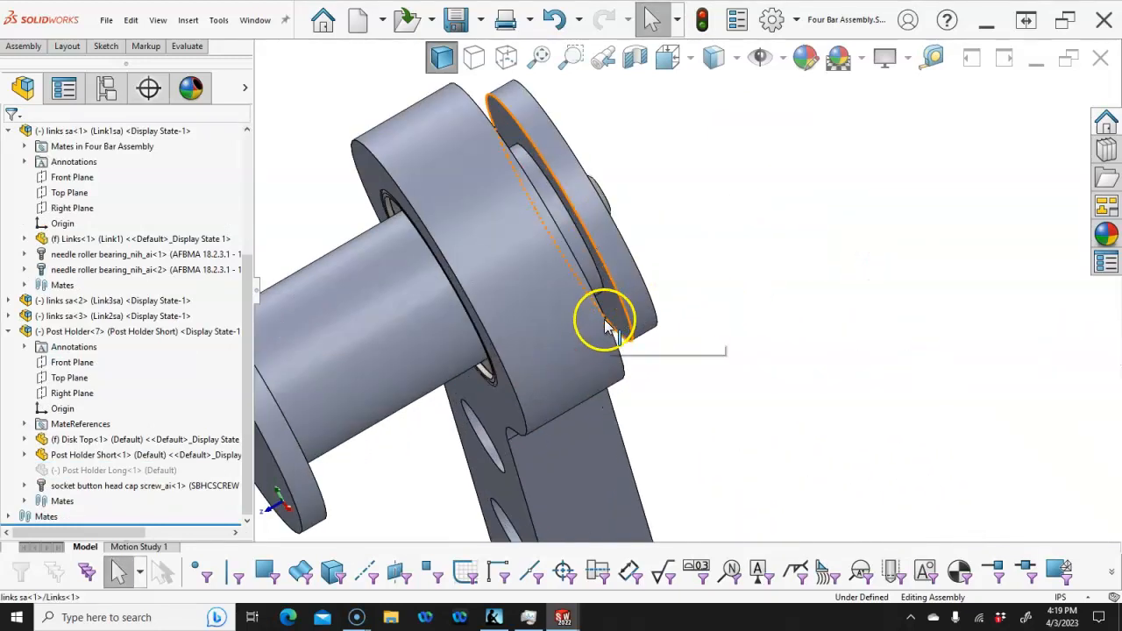
pyautogui.click(618, 315)
pyautogui.moveTo(693, 325); pyautogui.dragTo(629, 361, button='middle')
pyautogui.keyDown('ctrl'); pyautogui.click(629, 361); pyautogui.keyUp('ctrl')
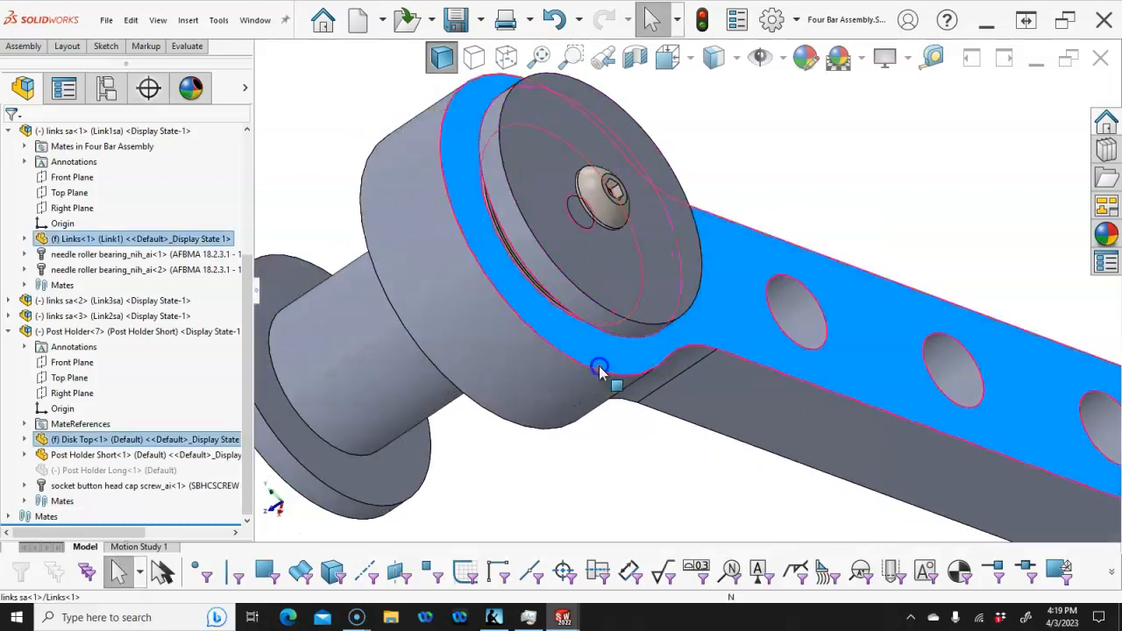
pyautogui.click(638, 353)
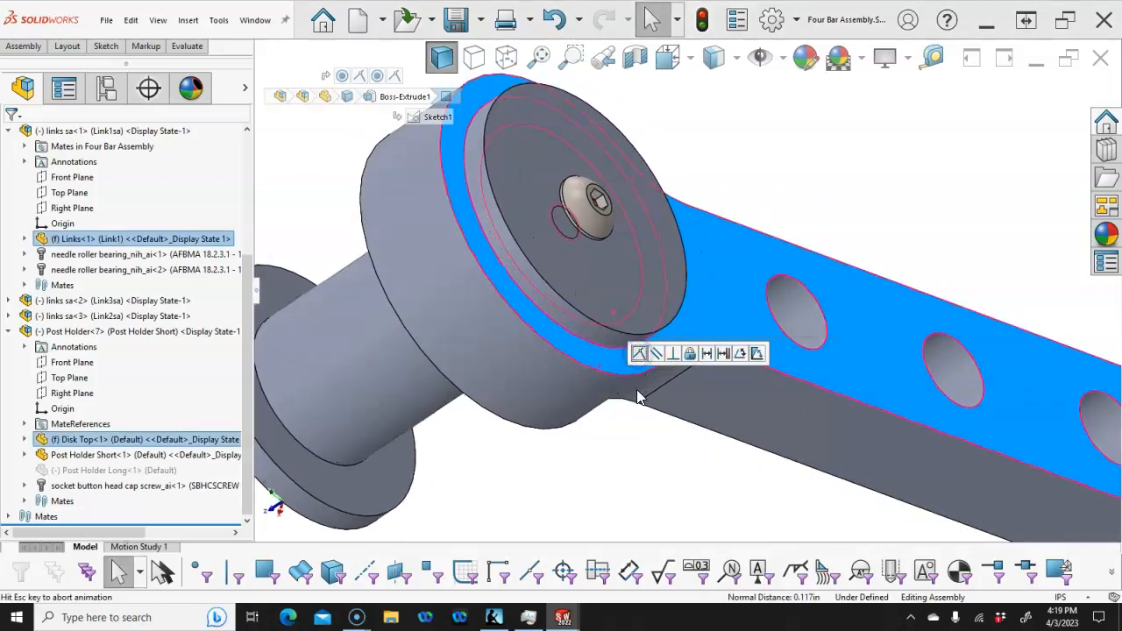
pyautogui.click(620, 433)
# Add a concentric mate between the short post's cylinder and an end bearing bore of links sa<2>.
pyautogui.scroll(8, 631, 426)
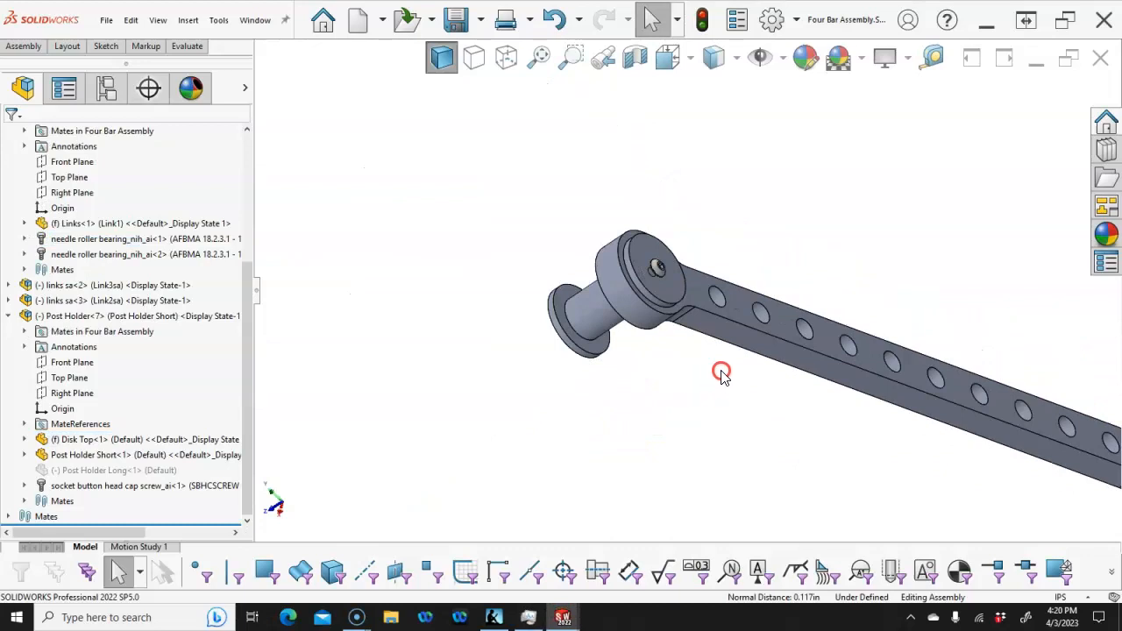
pyautogui.click(587, 313)
pyautogui.moveTo(713, 418); pyautogui.dragTo(966, 381, button='middle')
pyautogui.keyDown('ctrl'); pyautogui.click(1003, 344); pyautogui.keyUp('ctrl')
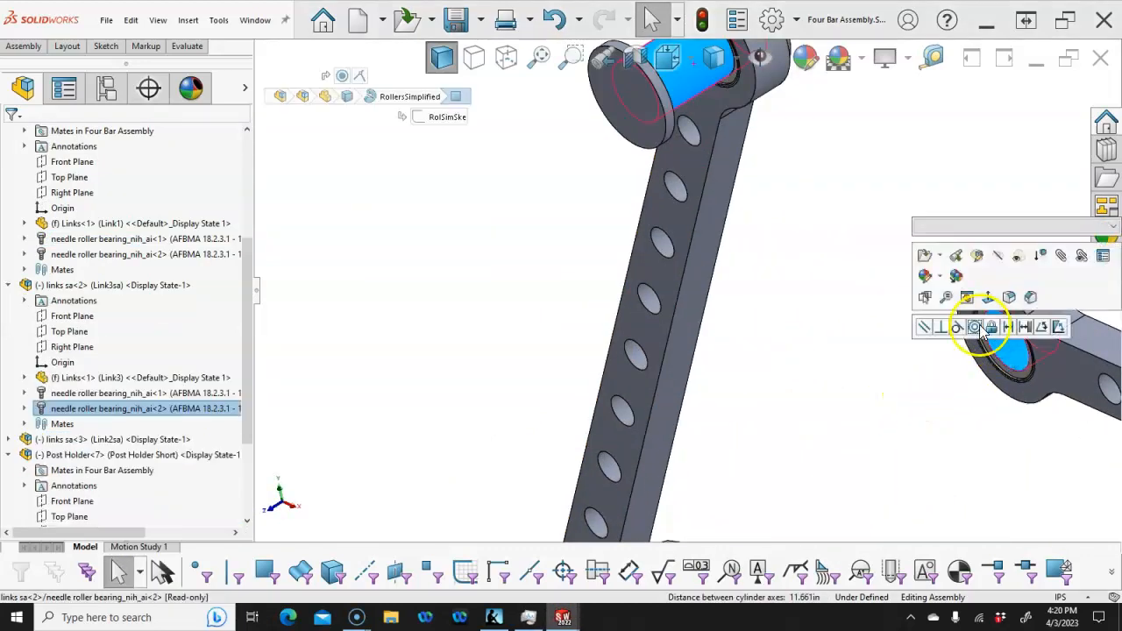
pyautogui.click(977, 327)
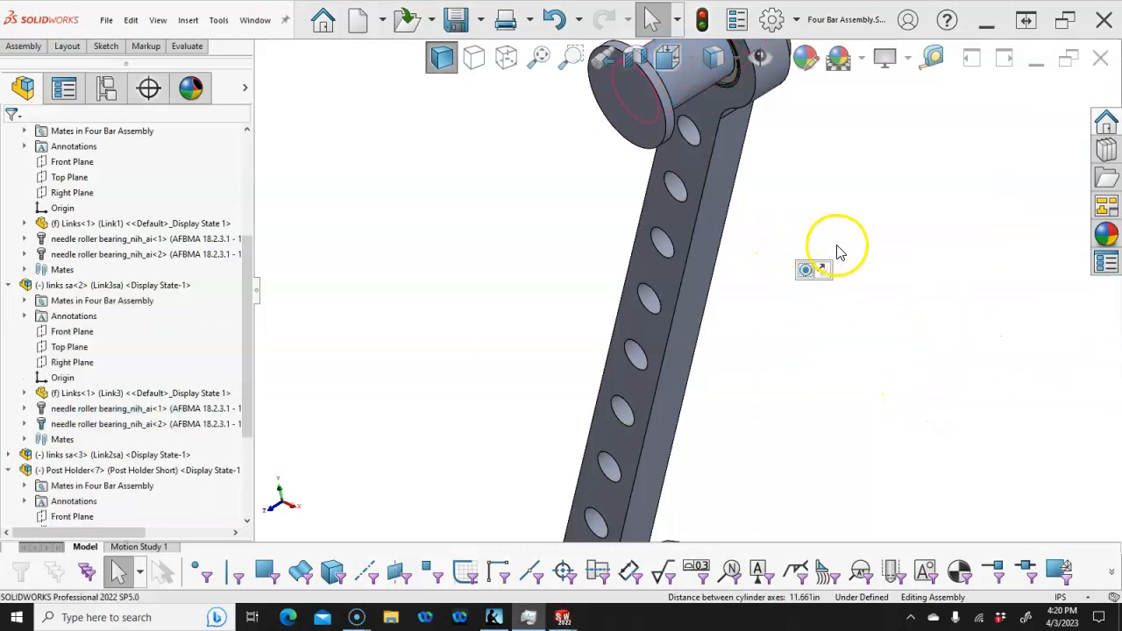
pyautogui.click(839, 262)
# Add a coincident mate between the short post's front disk inner face and the adjacent side face of links sa<2>.
pyautogui.moveTo(753, 306); pyautogui.dragTo(721, 310, button='middle')
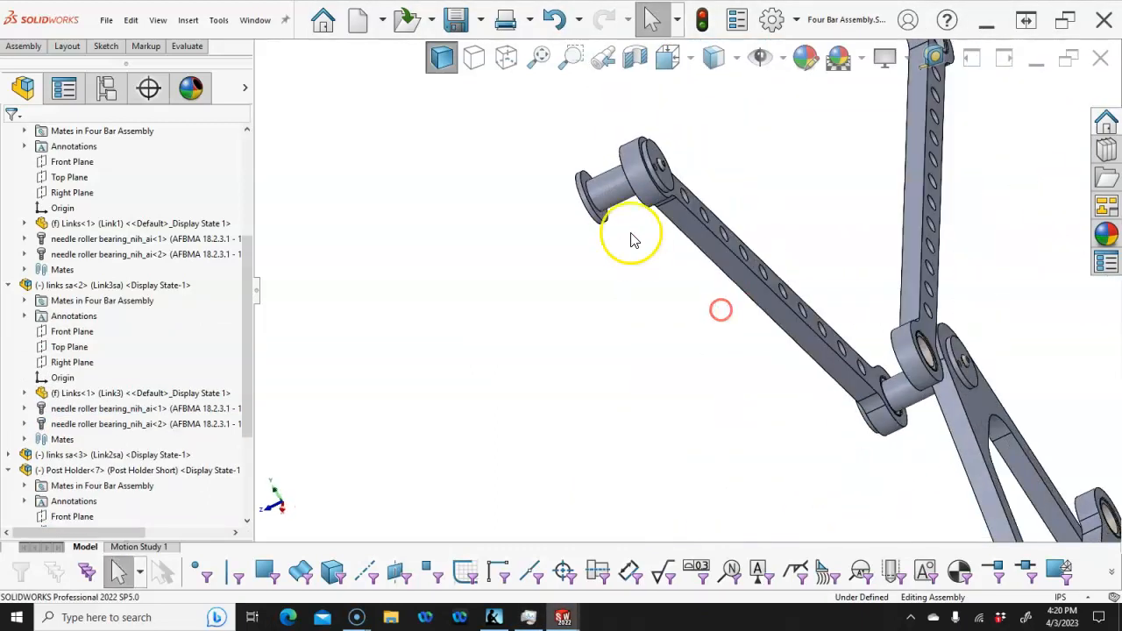
pyautogui.scroll(-5, 592, 194)
pyautogui.click(591, 176)
pyautogui.scroll(2, 791, 301)
pyautogui.moveTo(791, 300); pyautogui.dragTo(896, 215, button='middle')
pyautogui.scroll(-4, 971, 112)
pyautogui.scroll(2, 1042, 105)
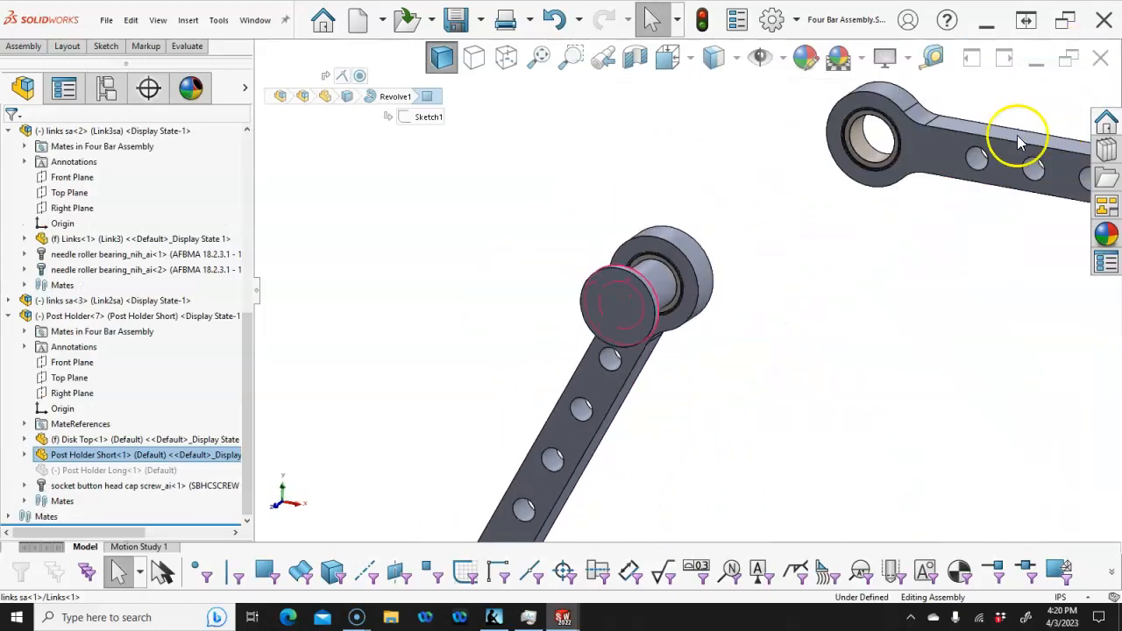
pyautogui.keyDown('ctrl'); pyautogui.click(905, 159); pyautogui.keyUp('ctrl')
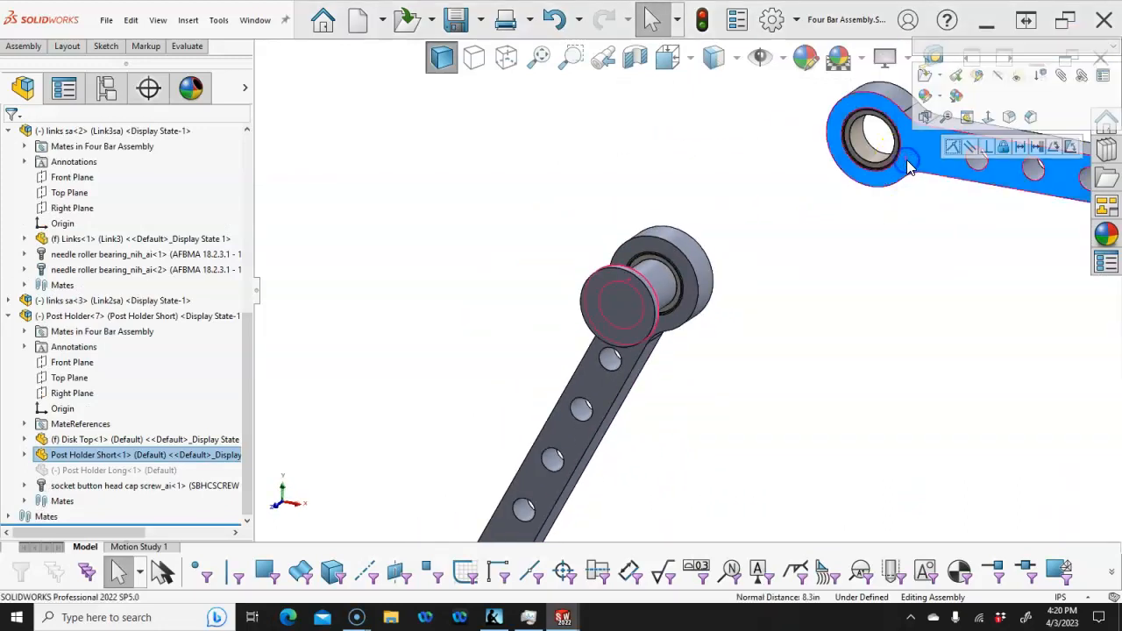
pyautogui.click(953, 146)
pyautogui.scroll(4, 850, 260)
pyautogui.moveTo(826, 263); pyautogui.dragTo(787, 292, button='middle')
pyautogui.scroll(5, 788, 390)
pyautogui.moveTo(781, 416); pyautogui.dragTo(766, 435, button='middle')
pyautogui.scroll(-1, 769, 429)
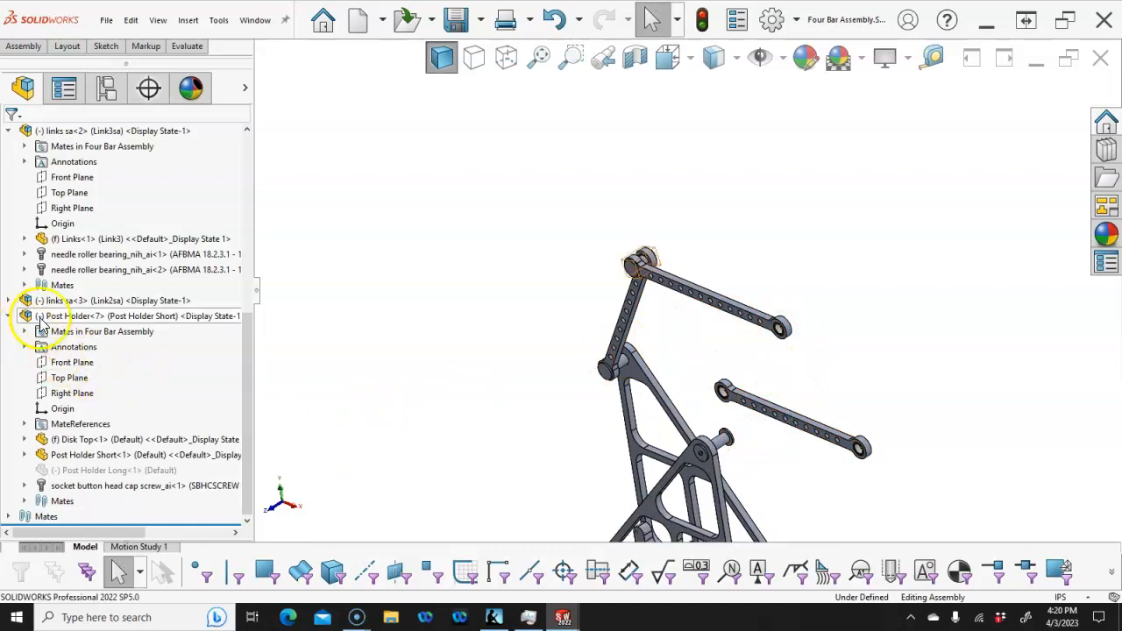
# Place a copy of Post Holder<7> near the free end of links sa<2> and check that its configuration is Post Holder Short.
pyautogui.click(64, 318)
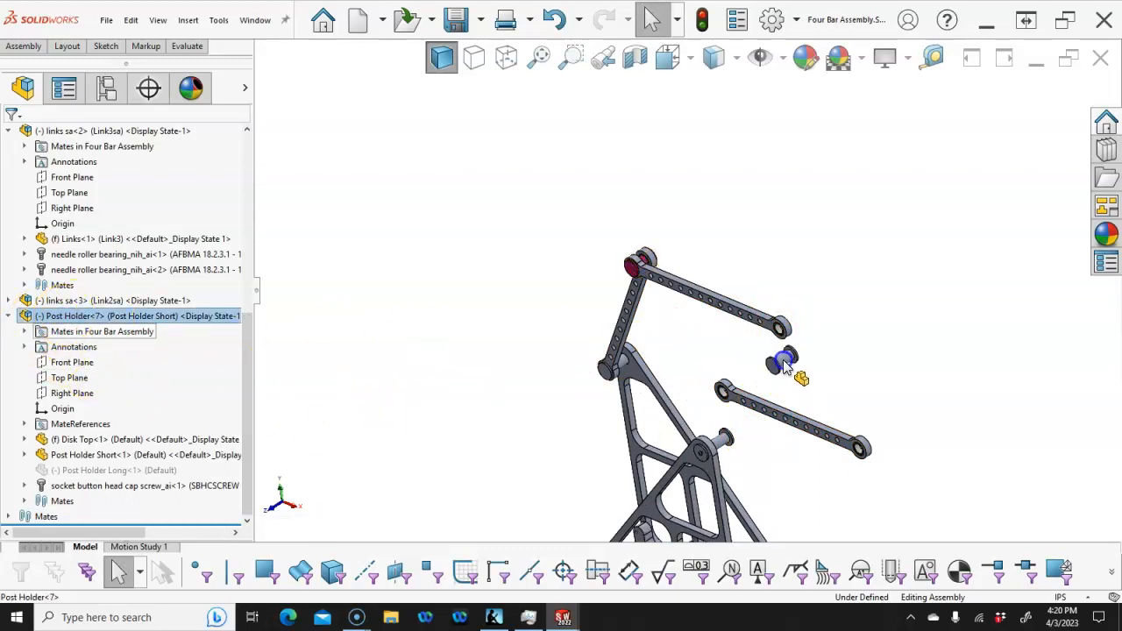
pyautogui.moveTo(785, 370); pyautogui.dragTo(785, 370)
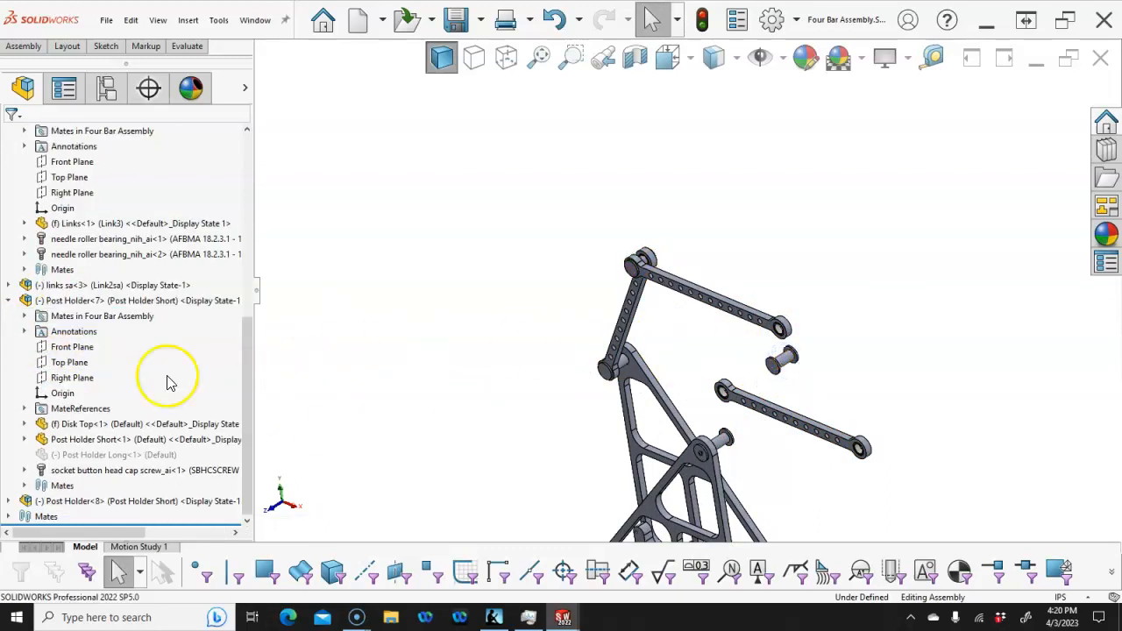
pyautogui.rightClick(81, 504)
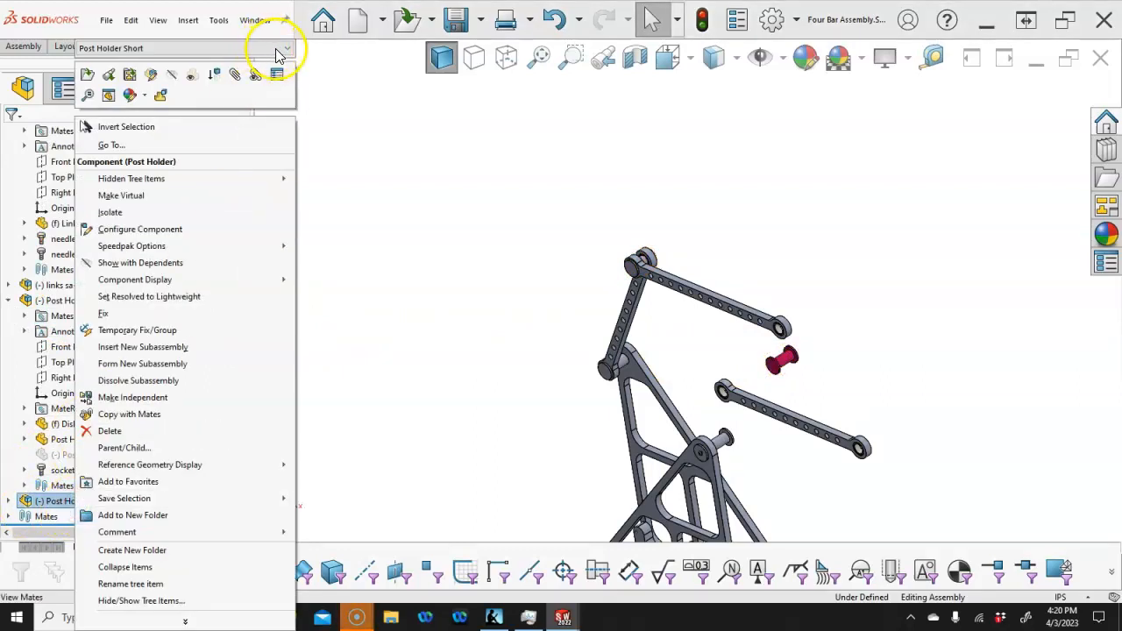
pyautogui.click(370, 190)
# Add a coincident mate between the back face of links sa<2> and the inner face of Post Holder<8>'s Disk Top, flipping the alignment.
pyautogui.scroll(-5, 813, 376)
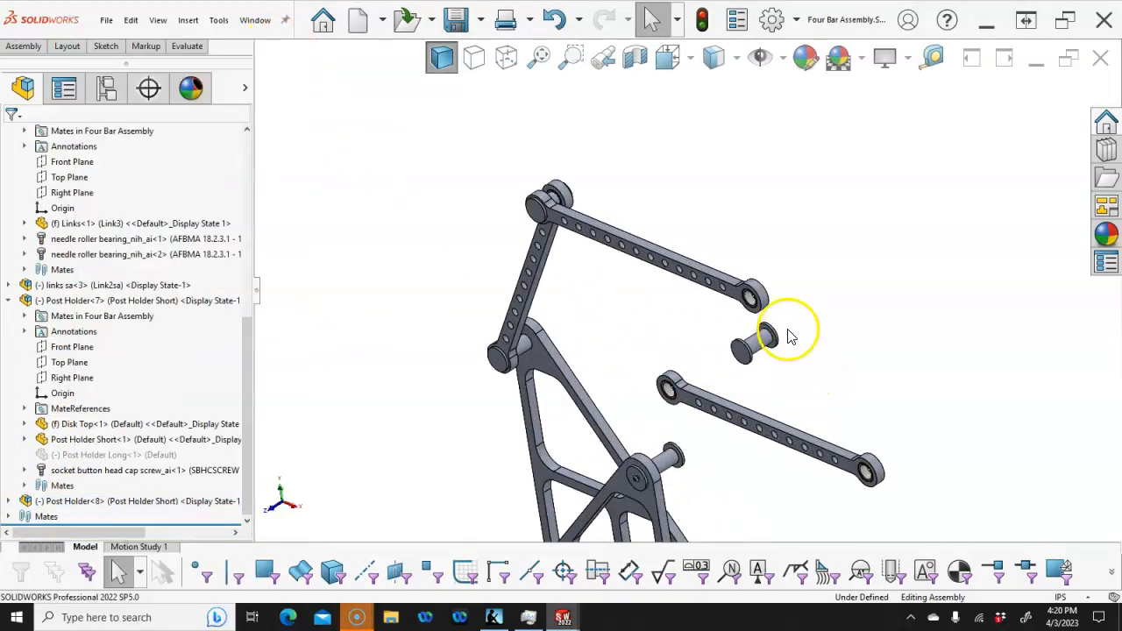
pyautogui.scroll(-5, 774, 310)
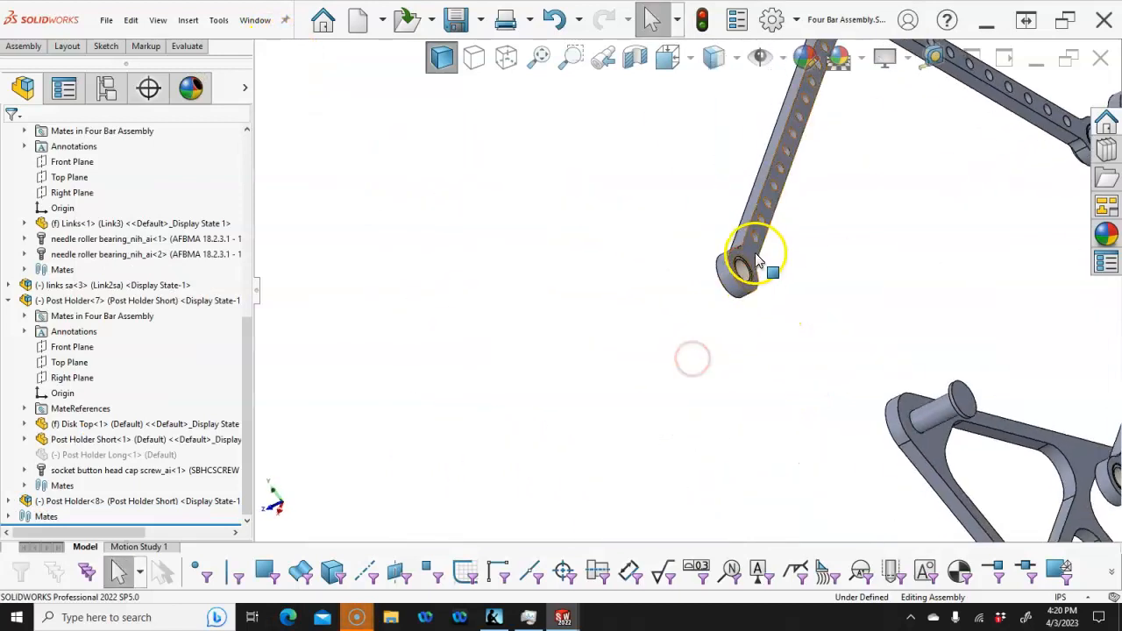
pyautogui.click(755, 253)
pyautogui.scroll(5, 804, 324)
pyautogui.moveTo(842, 313); pyautogui.dragTo(949, 245, button='middle')
pyautogui.scroll(-5, 942, 254)
pyautogui.click(832, 244)
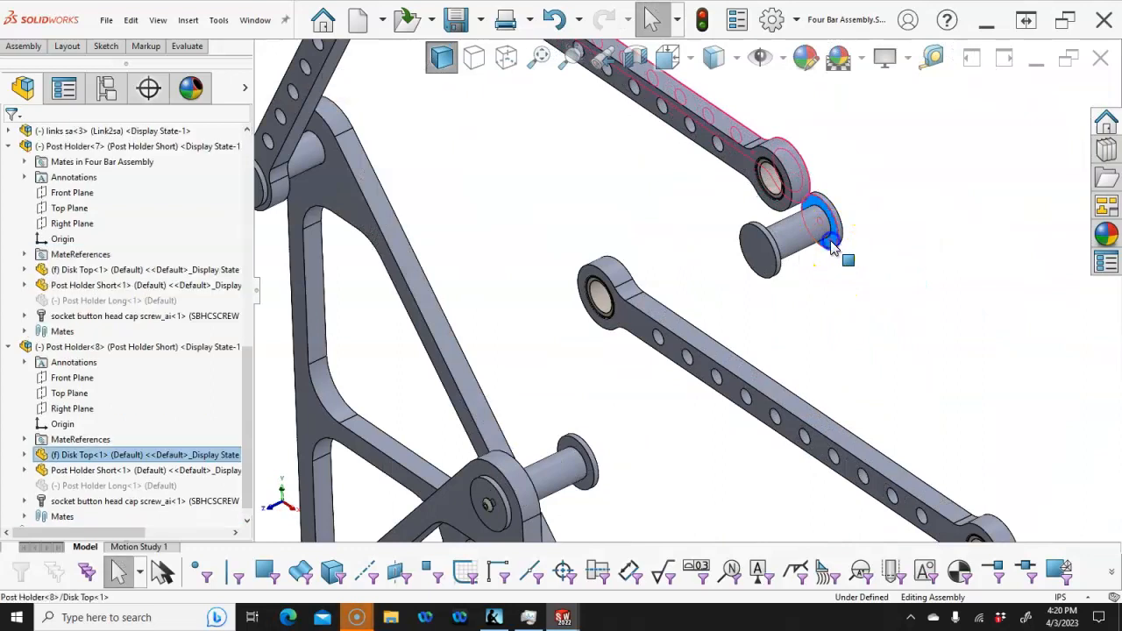
pyautogui.moveTo(854, 253); pyautogui.dragTo(517, 373)
pyautogui.press('Tab')
pyautogui.press('Tab')
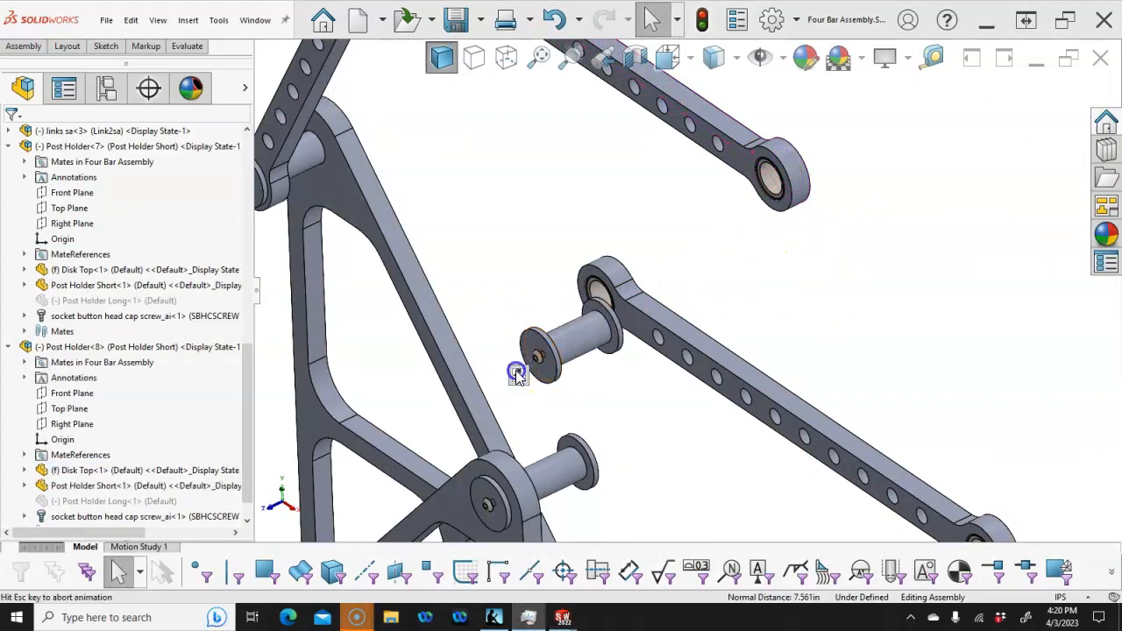
pyautogui.click(484, 278)
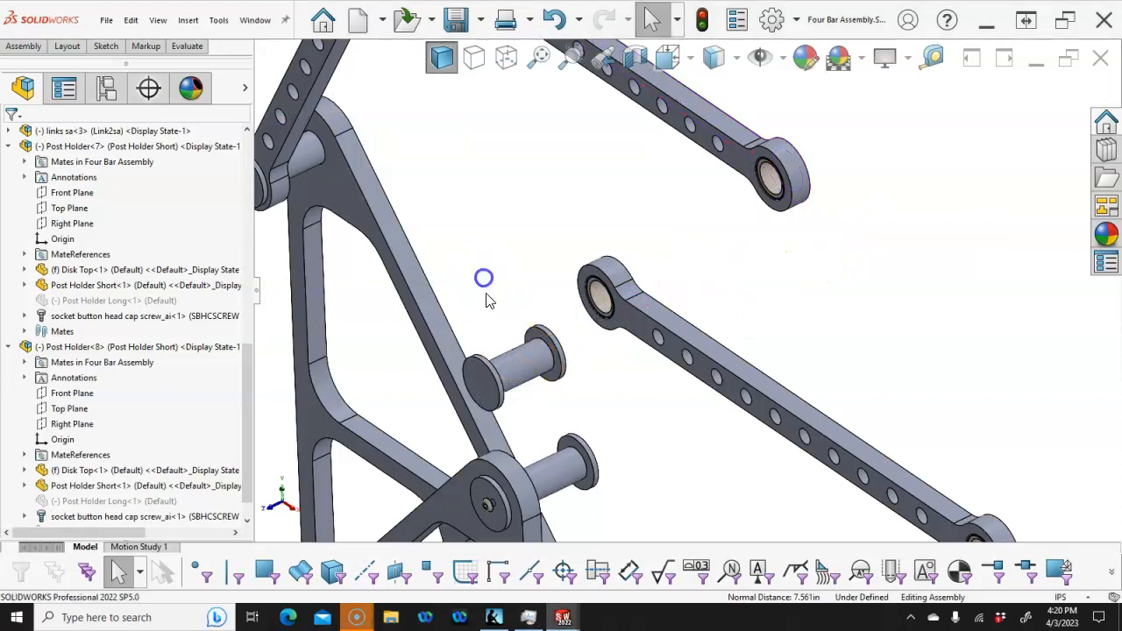
# Add a concentric mate between Post Holder<8>'s short post cylinder and the free-end bearing bore of links sa<2>.
pyautogui.click(523, 353)
pyautogui.scroll(-2, 753, 184)
pyautogui.keyDown('ctrl'); pyautogui.click(761, 188); pyautogui.keyUp('ctrl')
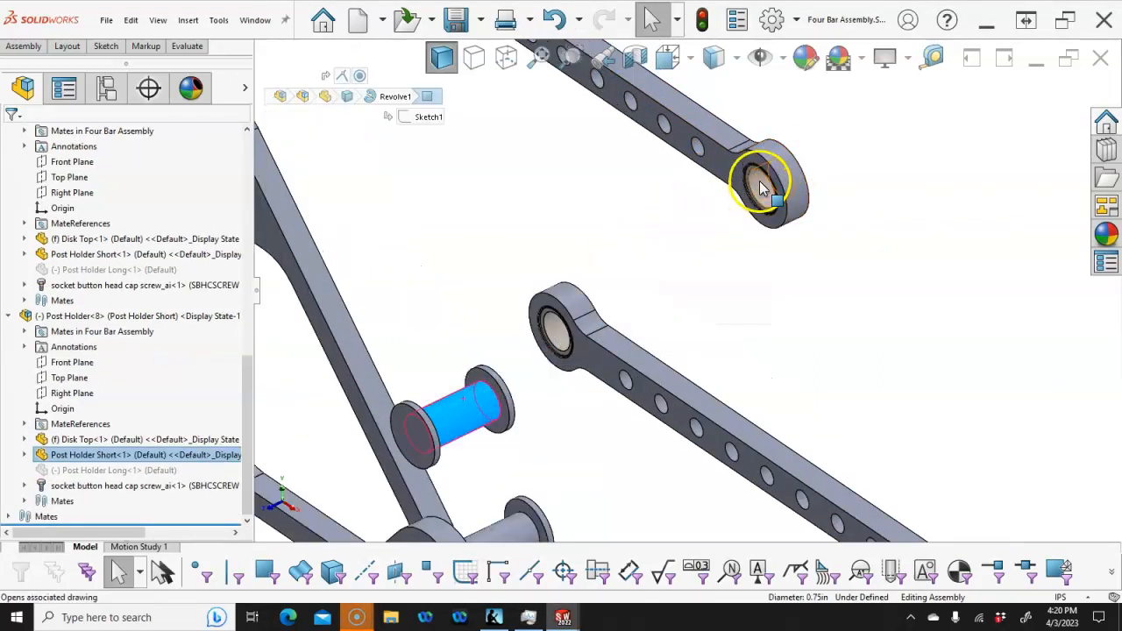
pyautogui.click(848, 171)
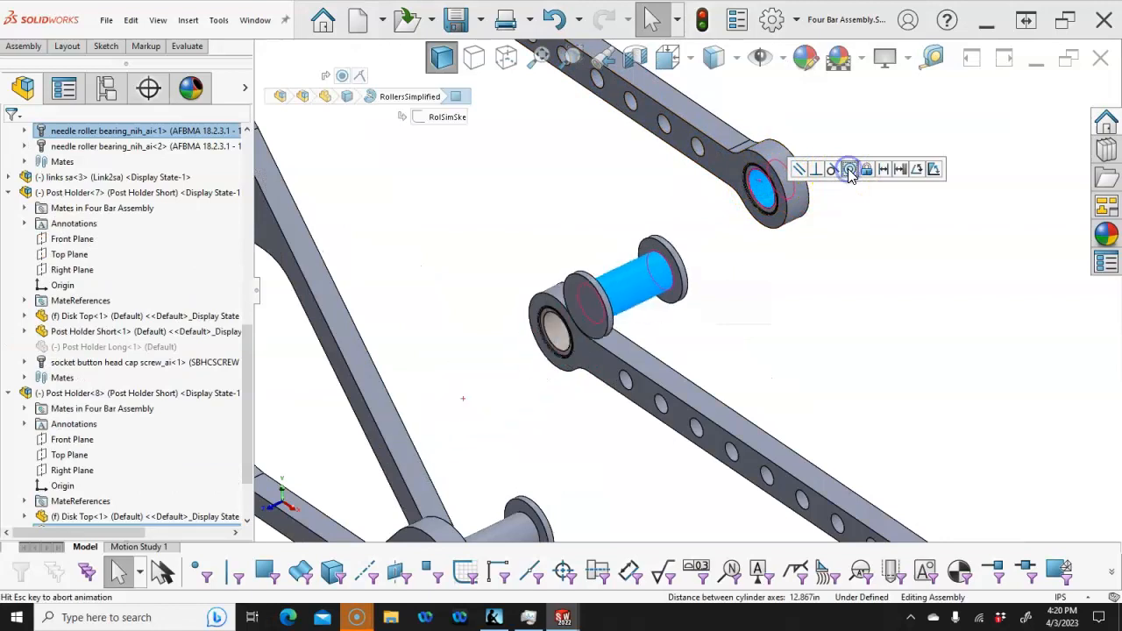
# Add a concentric mate between Post Holder<8>'s short post cylinder and an end bearing bore of links sa<3>.
pyautogui.click(746, 212)
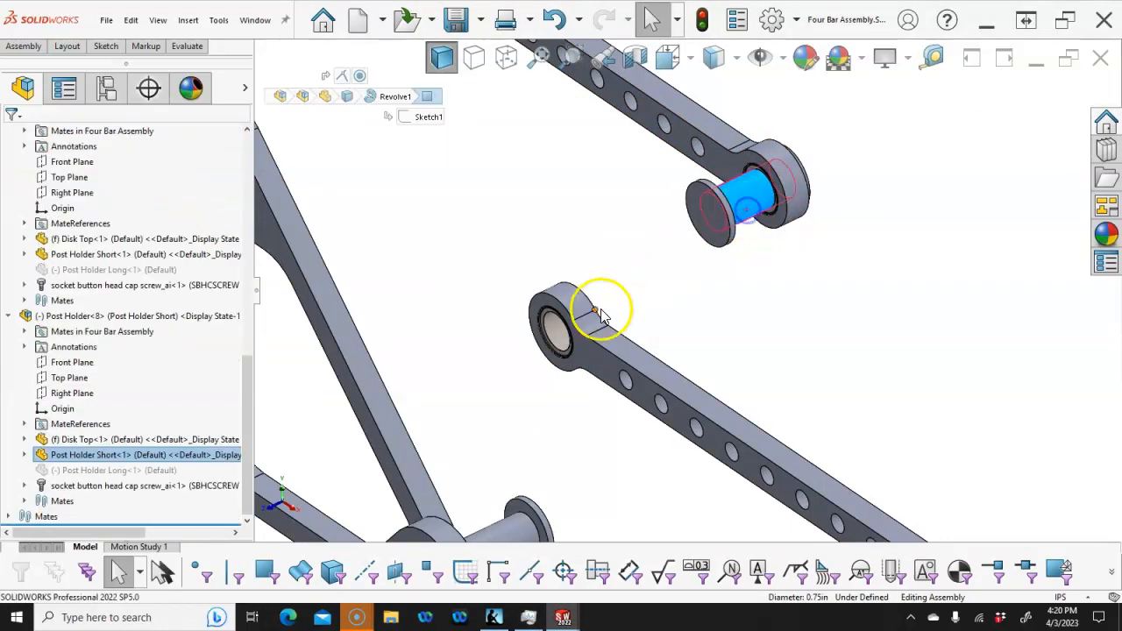
pyautogui.keyDown('ctrl'); pyautogui.click(556, 327); pyautogui.keyUp('ctrl')
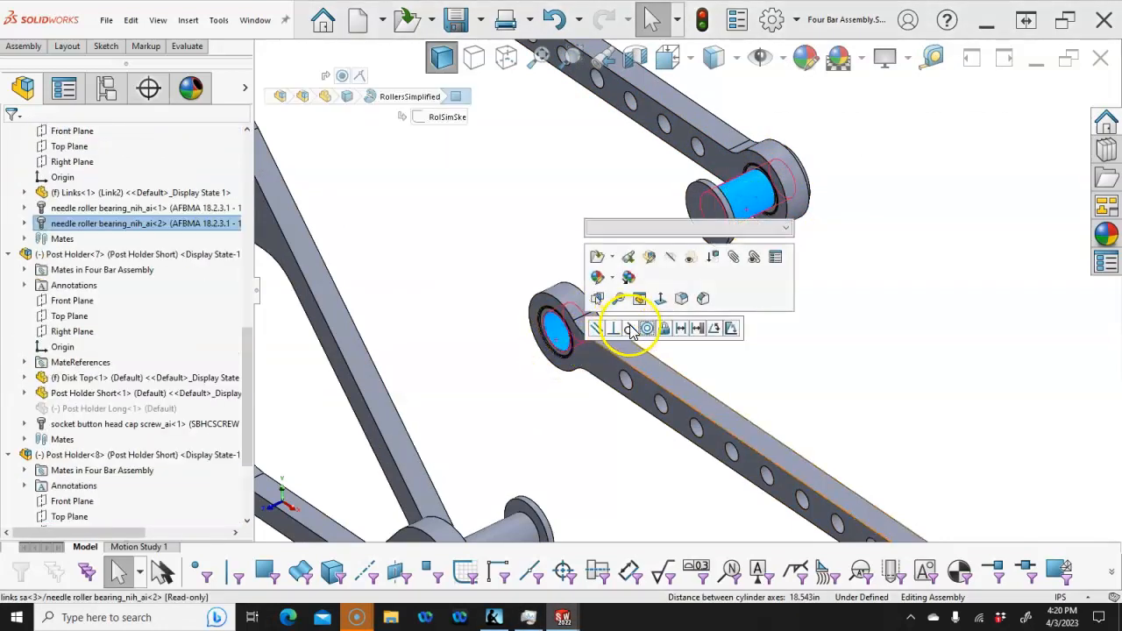
pyautogui.click(646, 329)
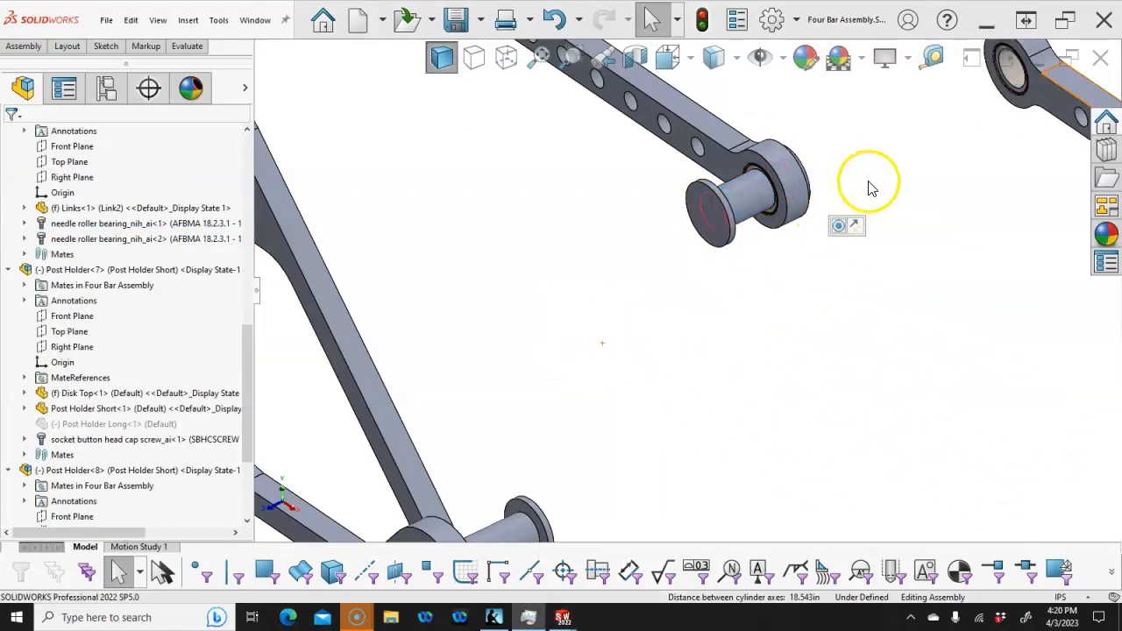
# Add a concentric mate between the other end bearing bore of links sa<3> and the long post cylinder of Post Holder<5>.
pyautogui.scroll(5, 867, 263)
pyautogui.scroll(-5, 922, 326)
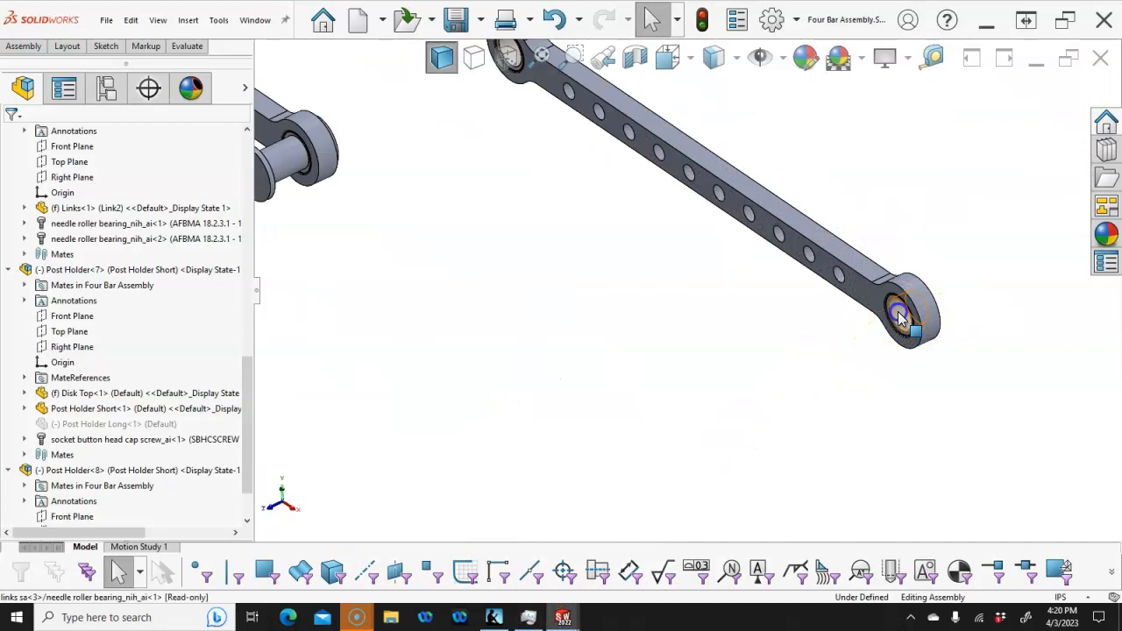
pyautogui.click(901, 313)
pyautogui.scroll(5, 602, 508)
pyautogui.scroll(-6, 551, 359)
pyautogui.keyDown('ctrl'); pyautogui.click(513, 207); pyautogui.keyUp('ctrl')
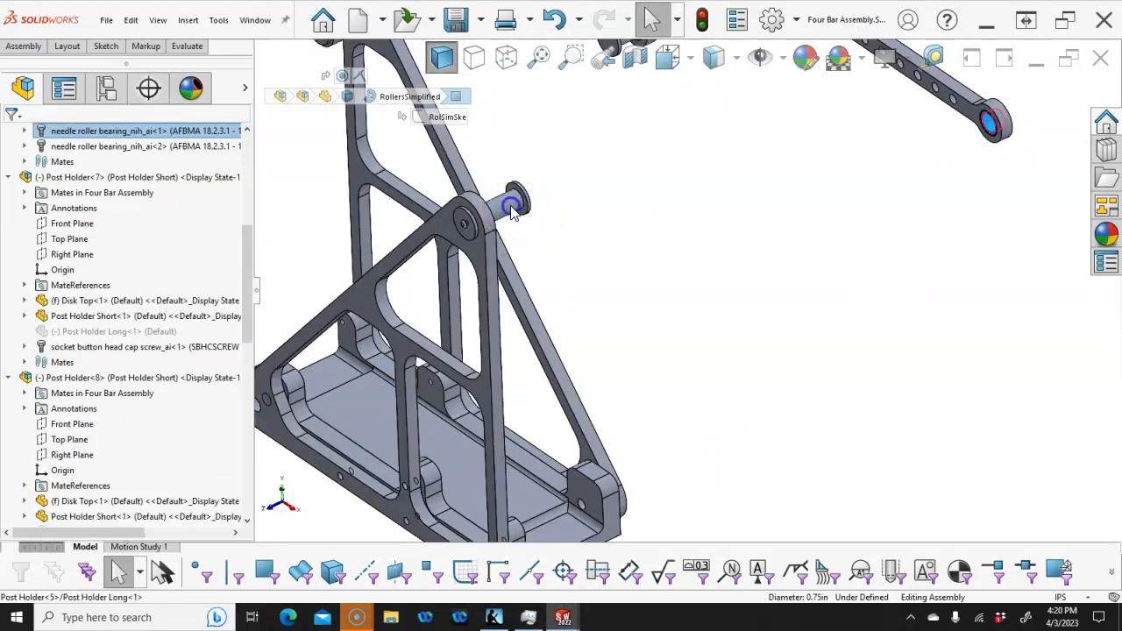
pyautogui.click(599, 194)
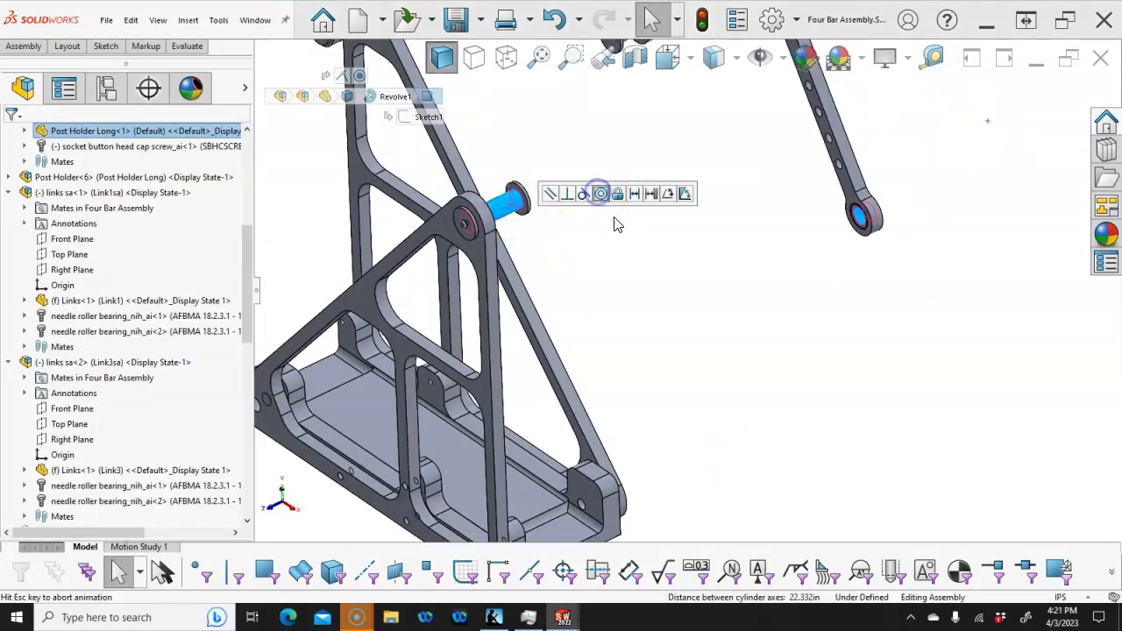
# Add a coincident mate between the side face of links sa<3> and the inner face of the long post's end disk.
pyautogui.scroll(-3, 650, 143)
pyautogui.moveTo(677, 145); pyautogui.dragTo(619, 160, button='middle')
pyautogui.click(706, 154)
pyautogui.moveTo(554, 245); pyautogui.dragTo(608, 201, button='middle')
pyautogui.scroll(-3, 519, 274)
pyautogui.scroll(-2, 519, 275)
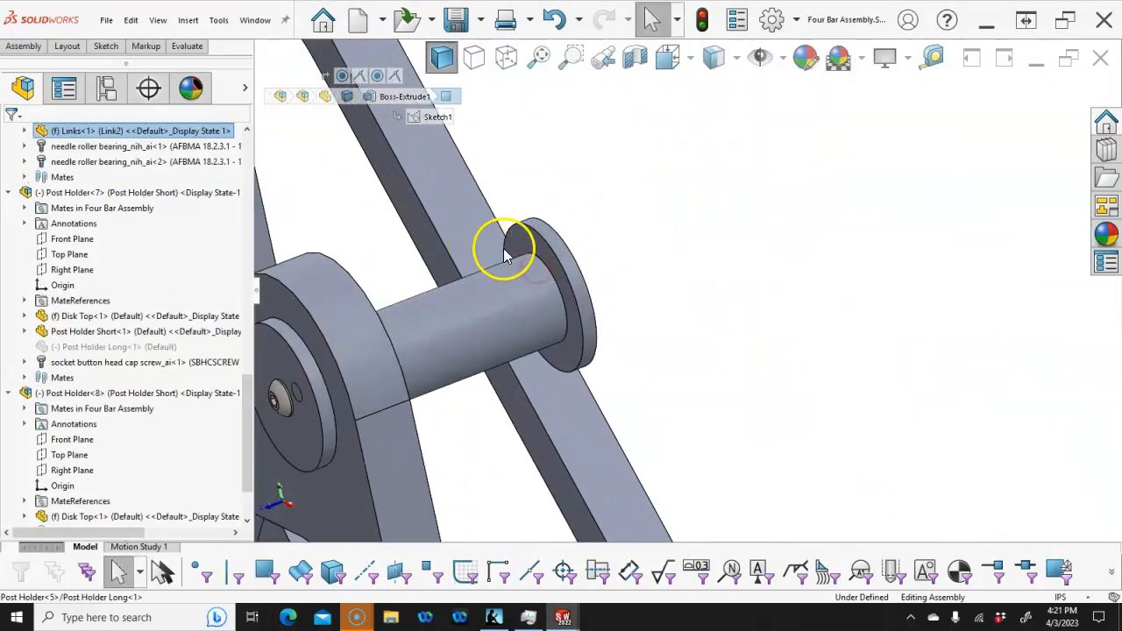
pyautogui.click(539, 238)
pyautogui.click(552, 234)
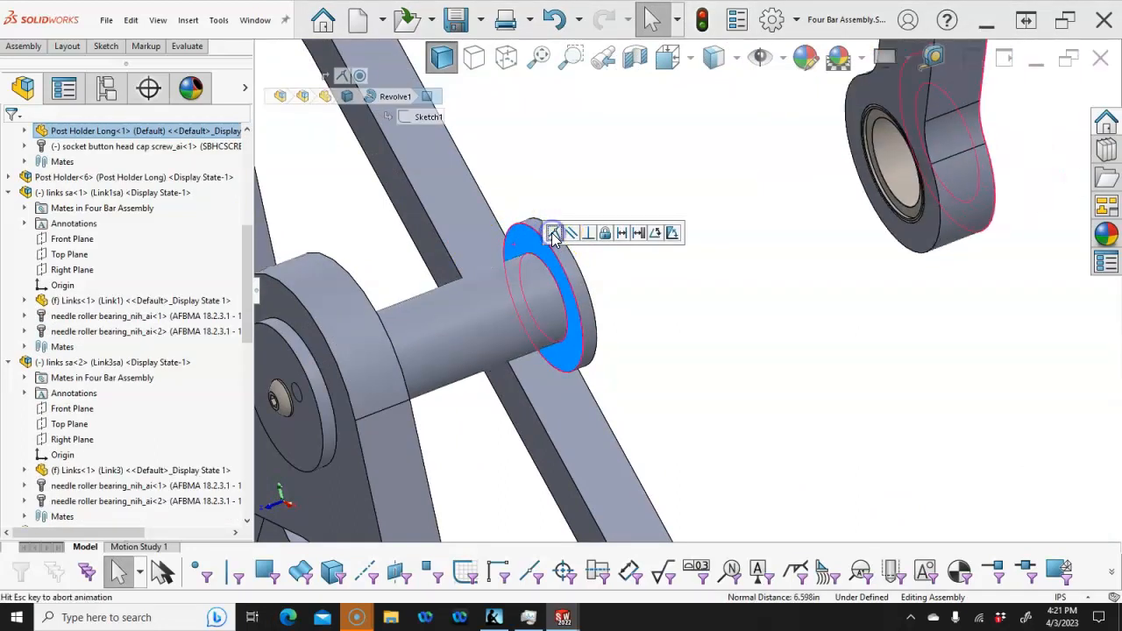
pyautogui.click(709, 250)
pyautogui.click(727, 289)
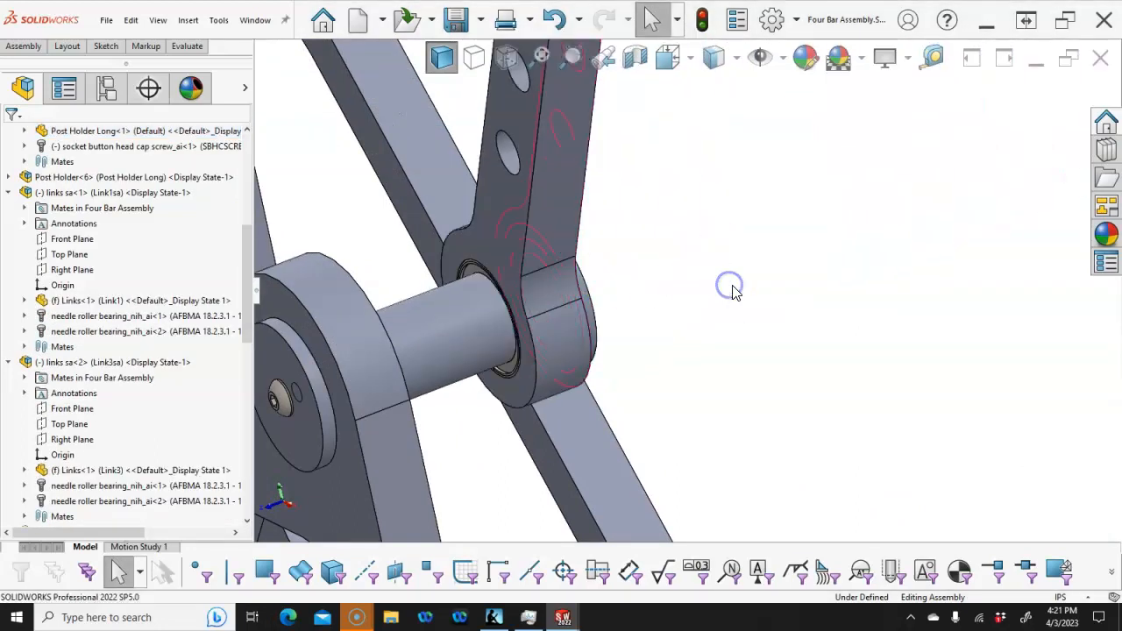
# Move links sa<2> clear of links sa<1> and add a concentric mate between Post Holder<7>'s short post cylinder and the bearing bore of links sa<1>.
pyautogui.hotkey('ctrl', '7')
pyautogui.moveTo(772, 290); pyautogui.dragTo(777, 292, button='middle')
pyautogui.hotkey('ctrl', '1')
pyautogui.scroll(-3, 713, 158)
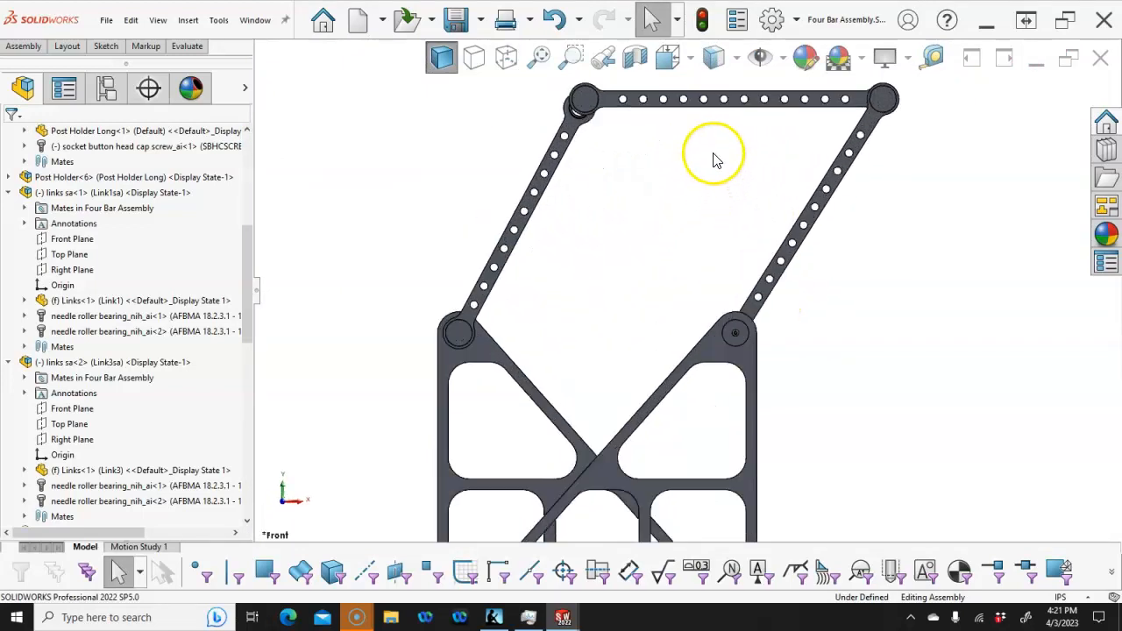
pyautogui.moveTo(596, 93); pyautogui.dragTo(637, 156)
pyautogui.moveTo(640, 163)
pyautogui.mouseDown(button='middle')
pyautogui.moveTo(603, 145)
pyautogui.moveTo(601, 213)
pyautogui.moveTo(631, 114)
pyautogui.moveTo(637, 175)
pyautogui.mouseUp(button='middle')
pyautogui.click(638, 213)
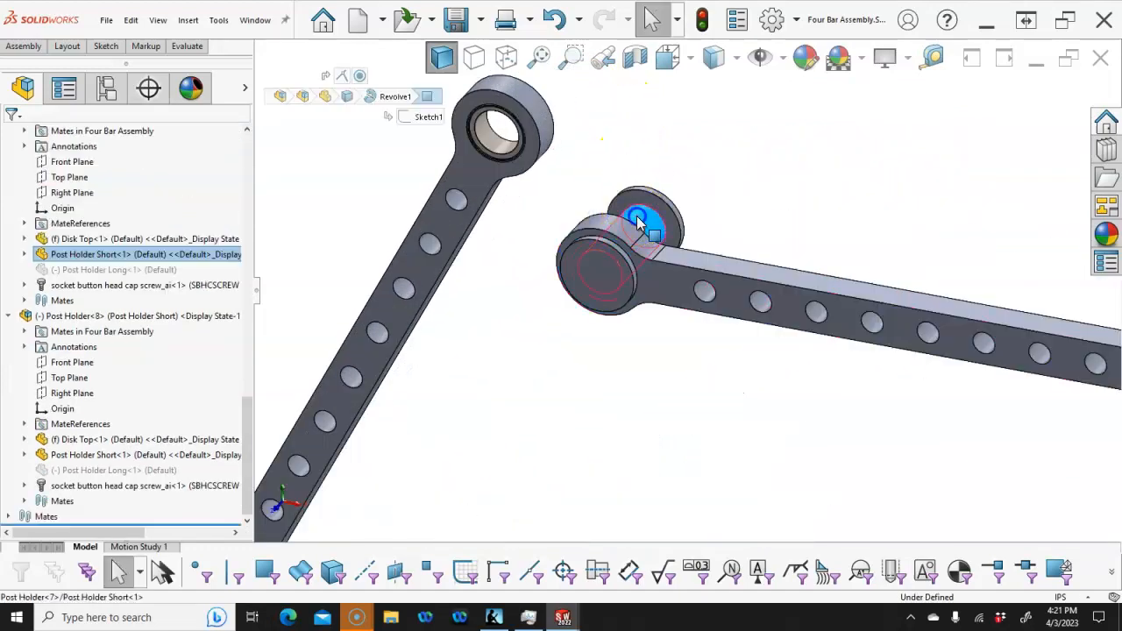
pyautogui.keyDown('ctrl'); pyautogui.click(489, 147); pyautogui.keyUp('ctrl')
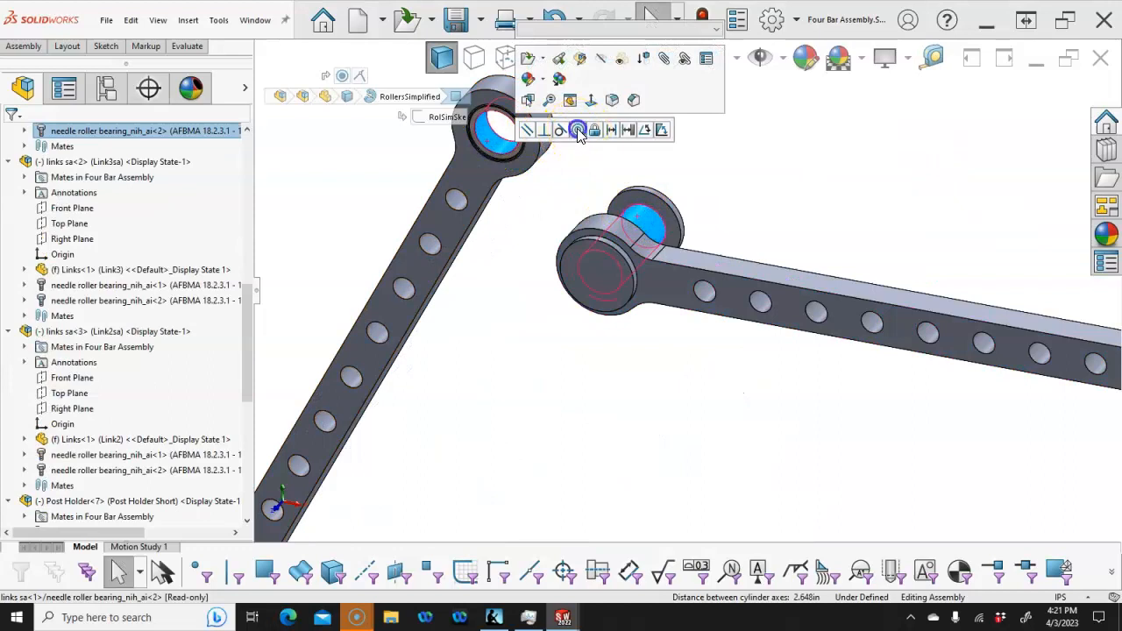
pyautogui.click(577, 131)
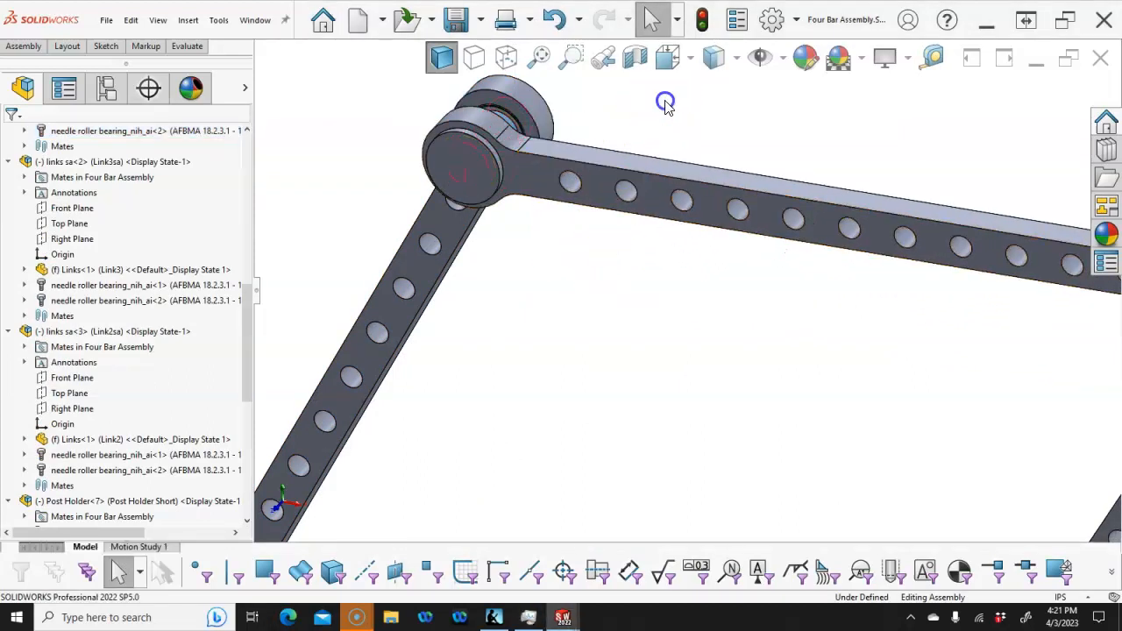
# Move the linkage by its top link in the front view to check how the four bar mechanism swings.
pyautogui.hotkey('ctrl', '1')
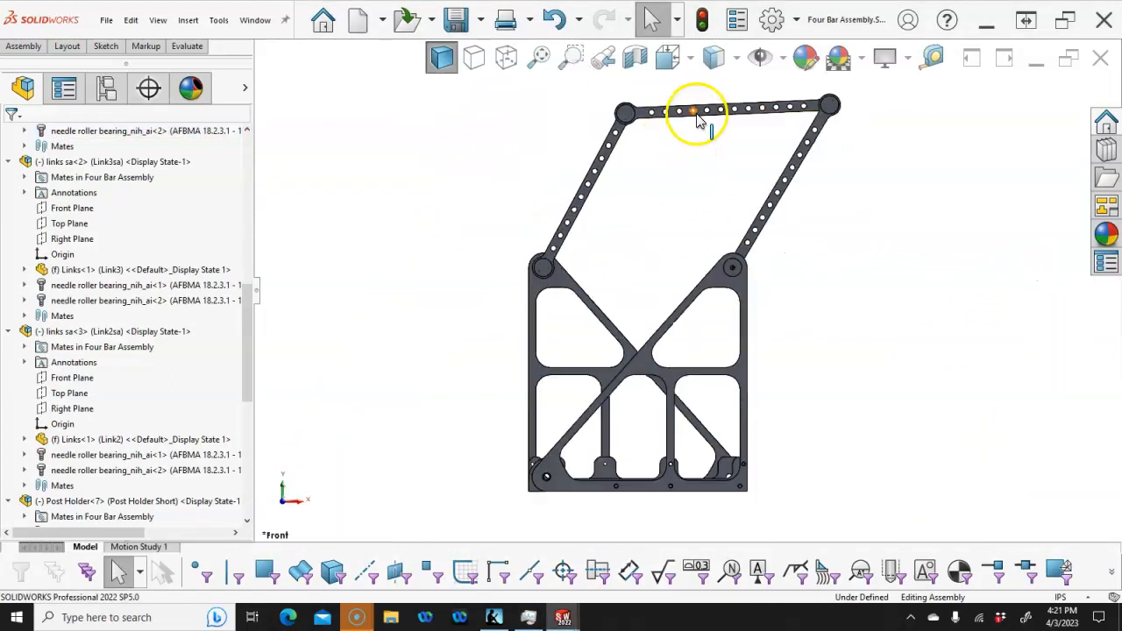
pyautogui.moveTo(763, 127); pyautogui.dragTo(763, 168)
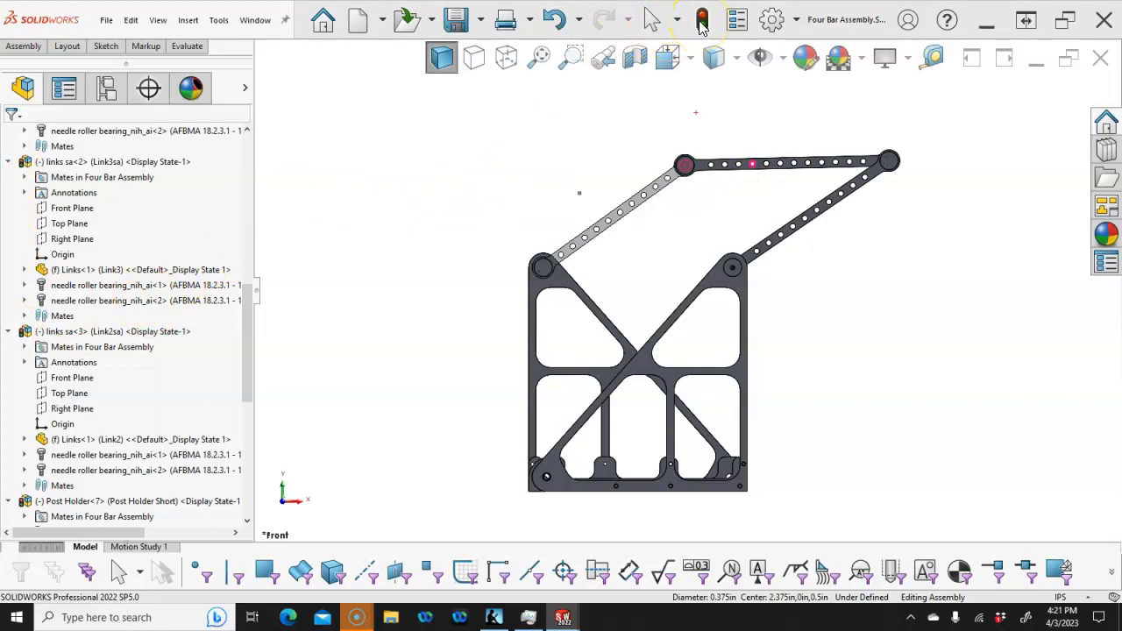
pyautogui.click(445, 135)
pyautogui.click(233, 390)
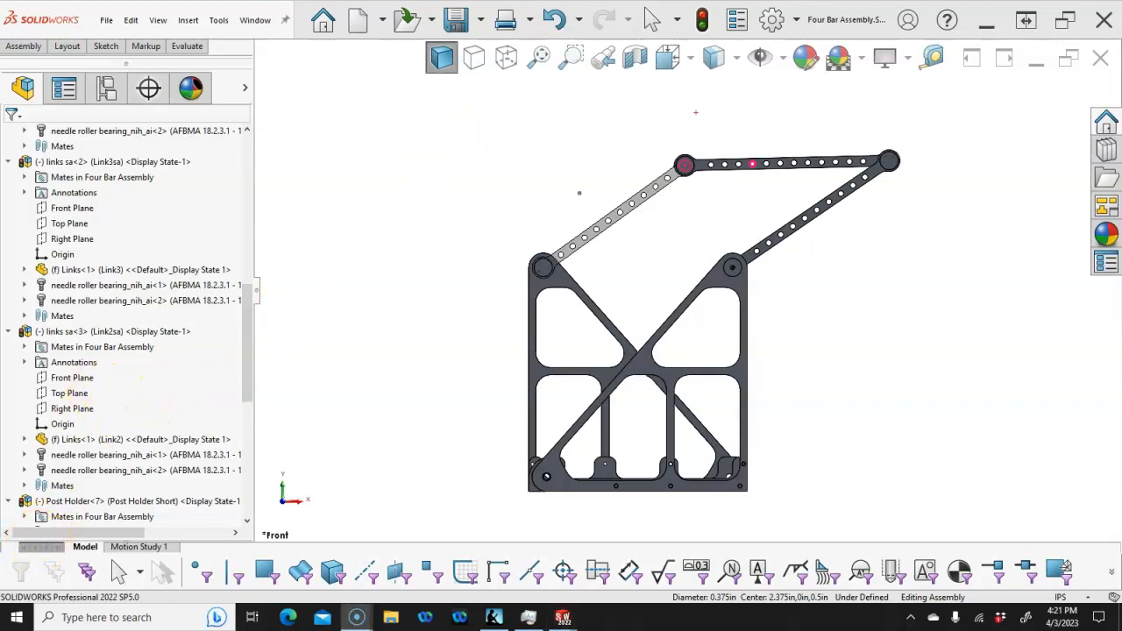
pyautogui.click(382, 392)
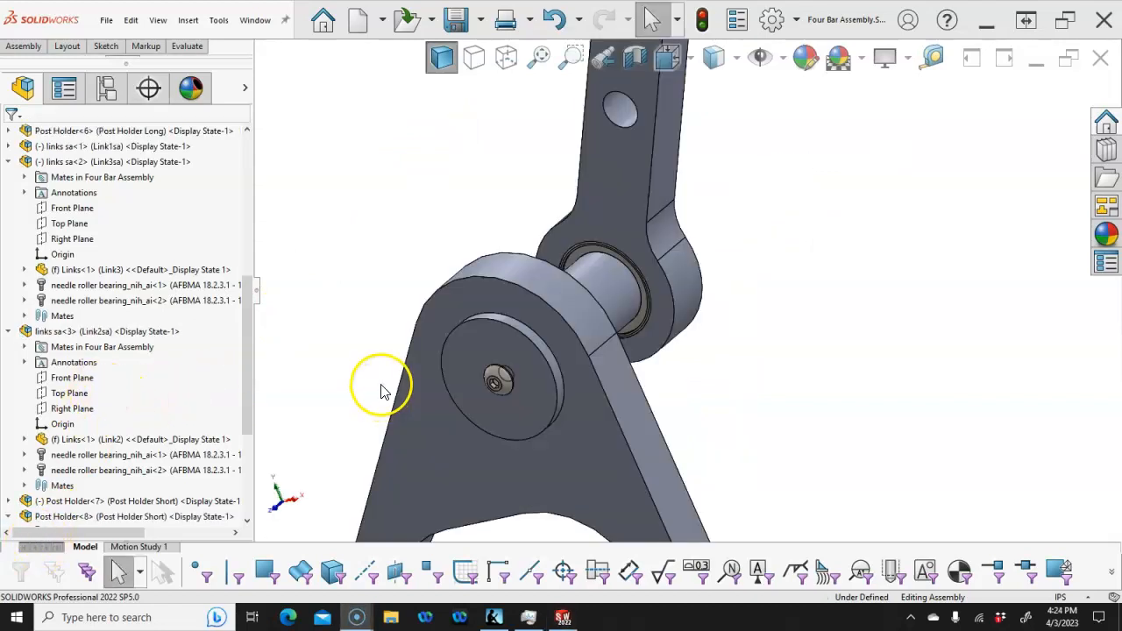
# Return to the isometric view and collapse links sa<2> and links sa<3> in the feature tree.
pyautogui.click(761, 402)
pyautogui.hotkey('ctrl', '7')
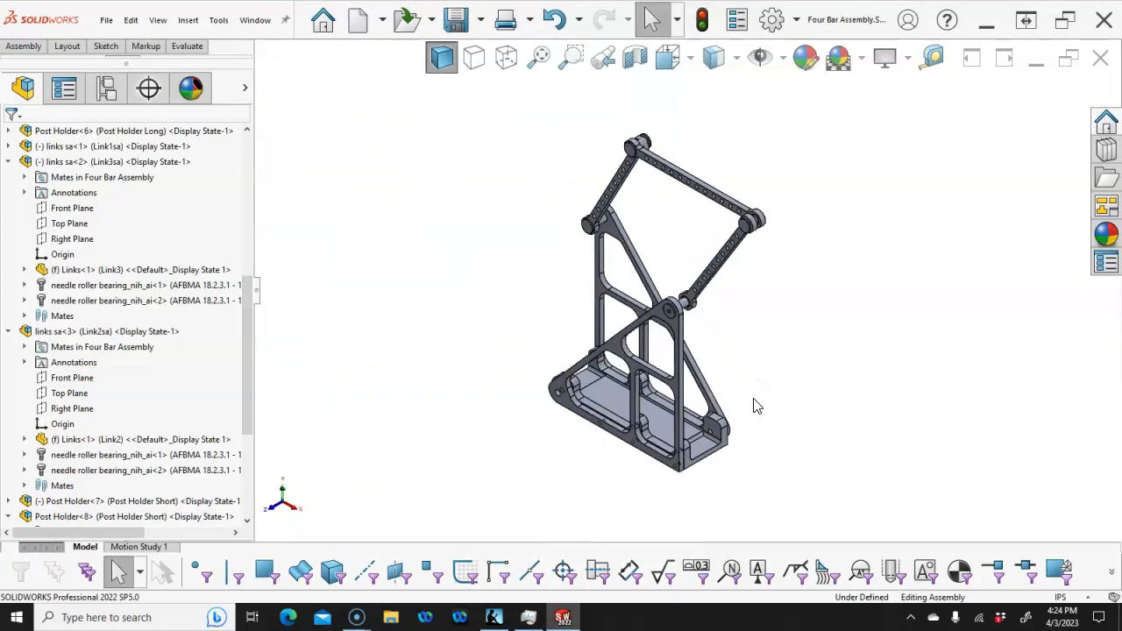
pyautogui.click(254, 305)
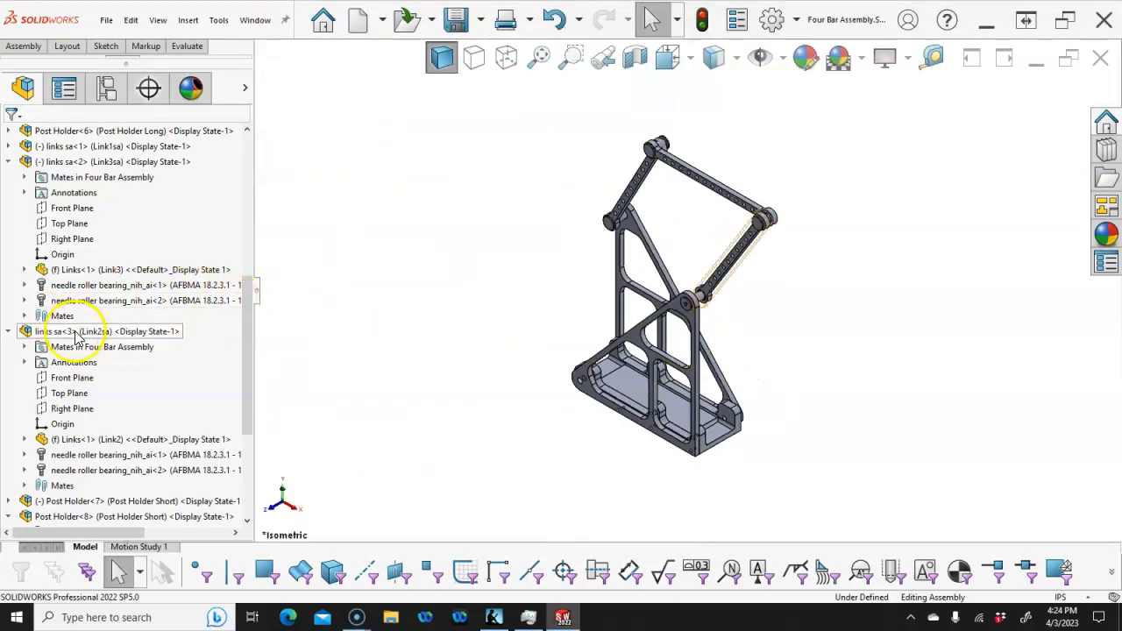
pyautogui.click(9, 162)
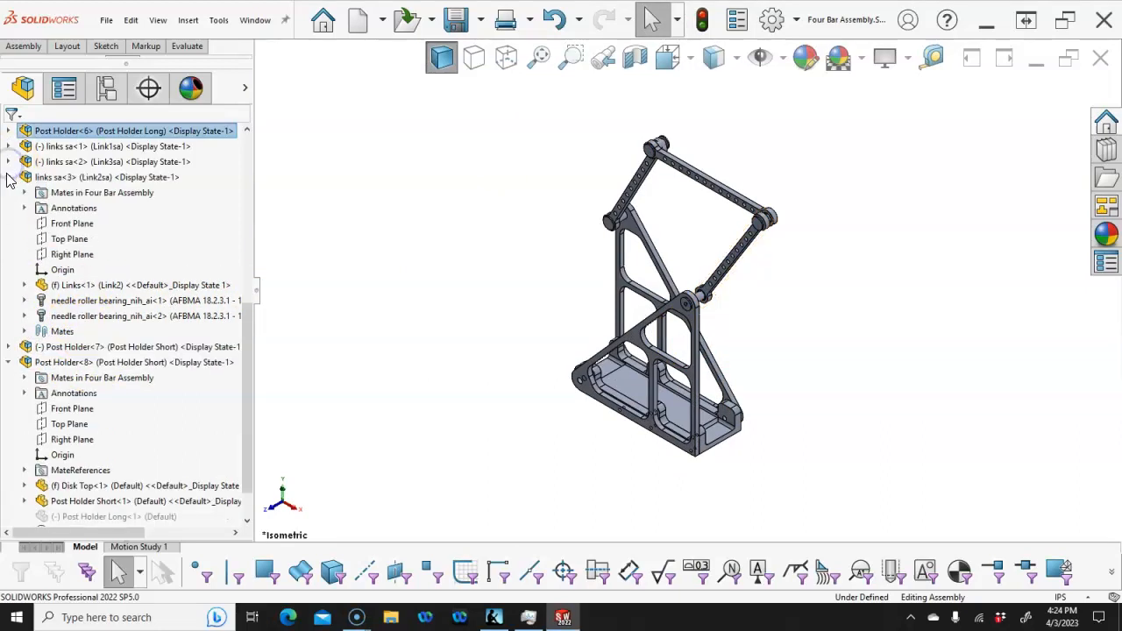
pyautogui.click(9, 178)
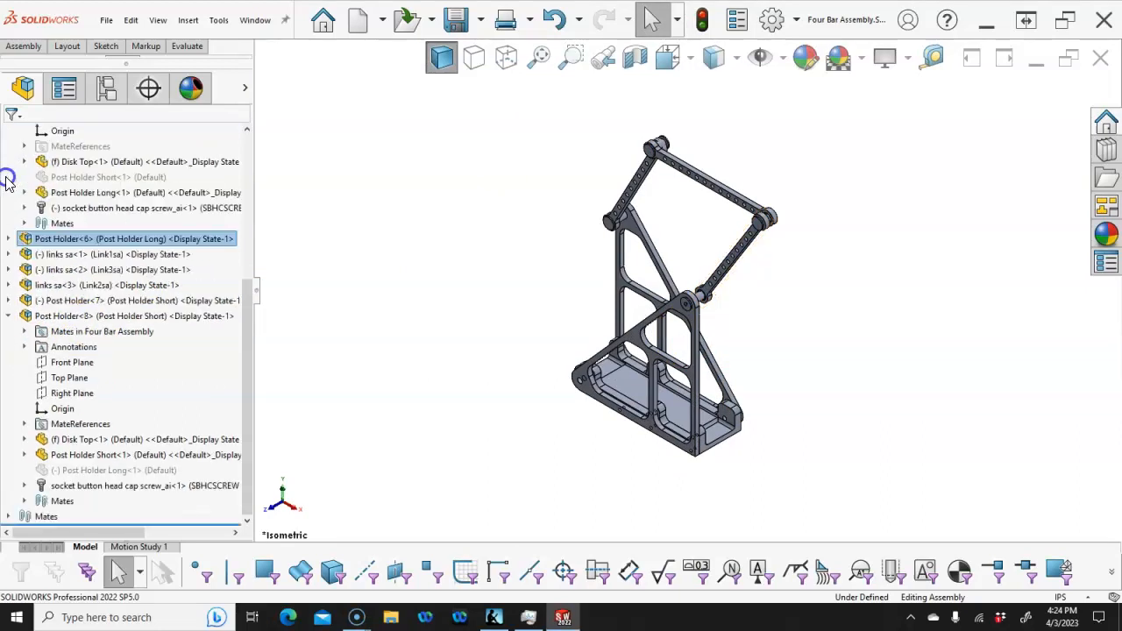
# Highlight links sa<1>, links sa<2> and links sa<3> one after another to identify each link in the model.
pyautogui.click(98, 254)
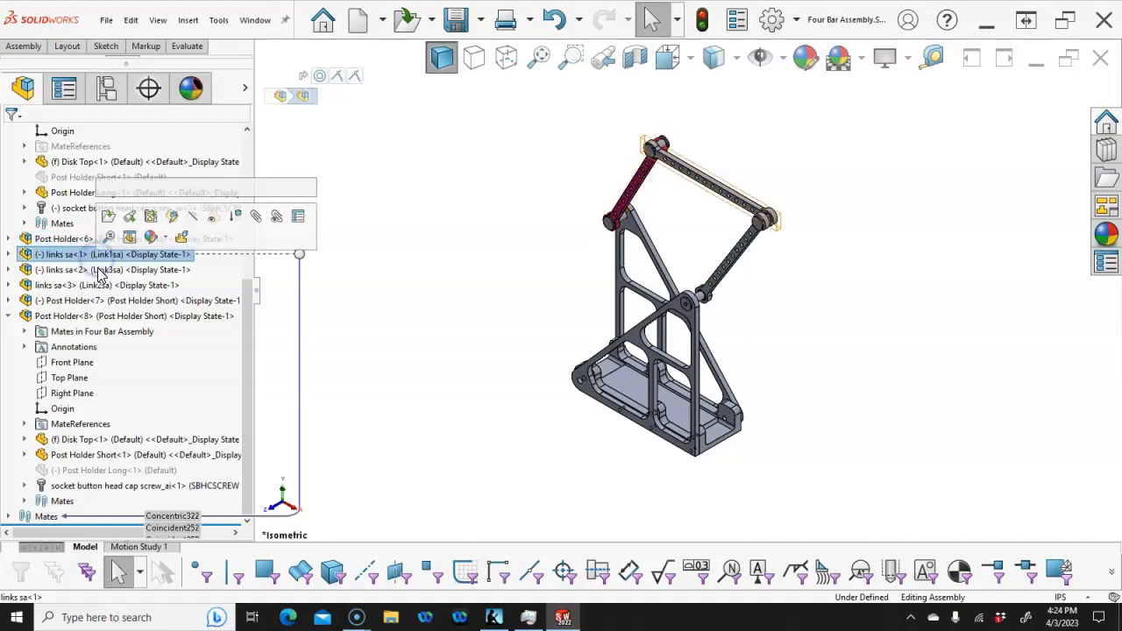
pyautogui.click(99, 270)
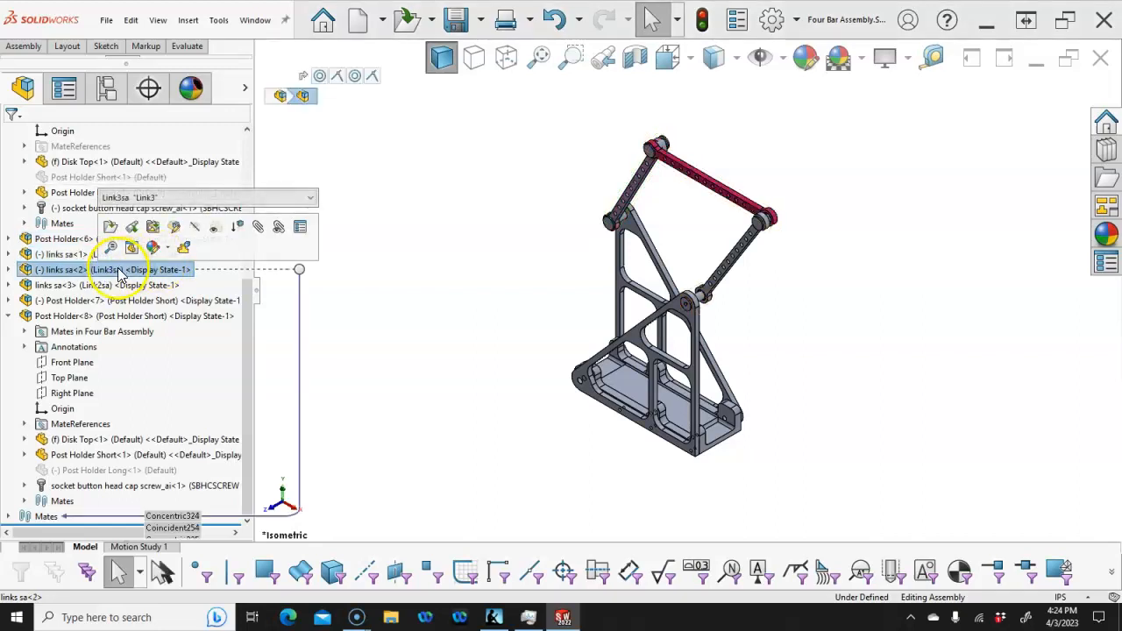
pyautogui.click(107, 273)
pyautogui.click(107, 285)
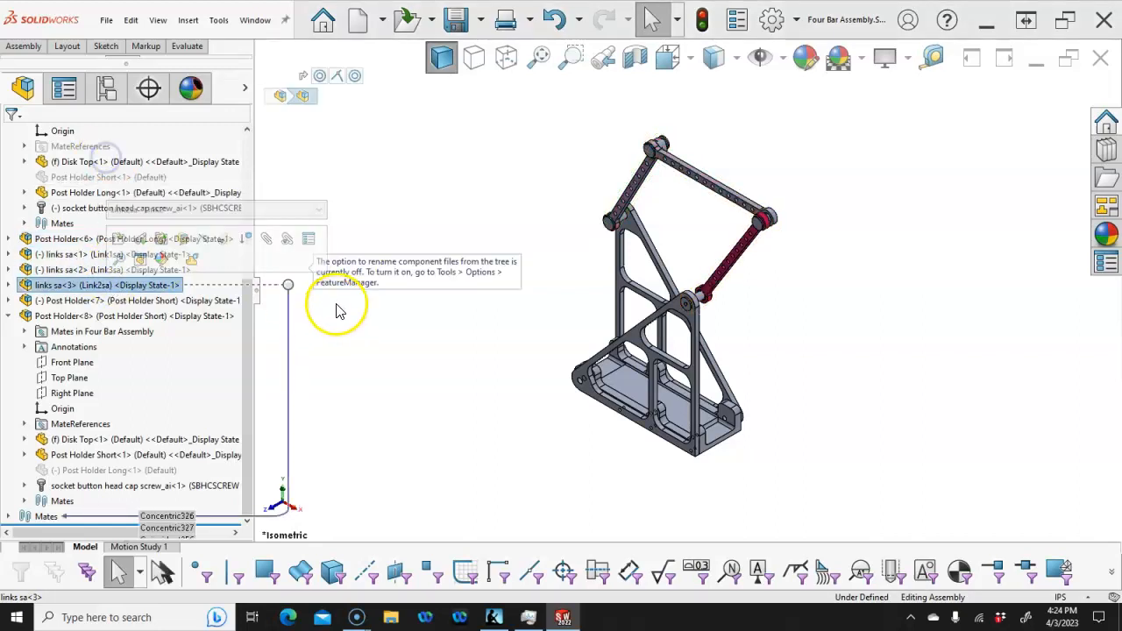
pyautogui.click(455, 288)
# Inspect how the links and post holders stack up in the top view, and return to the isometric view.
pyautogui.scroll(-2, 696, 230)
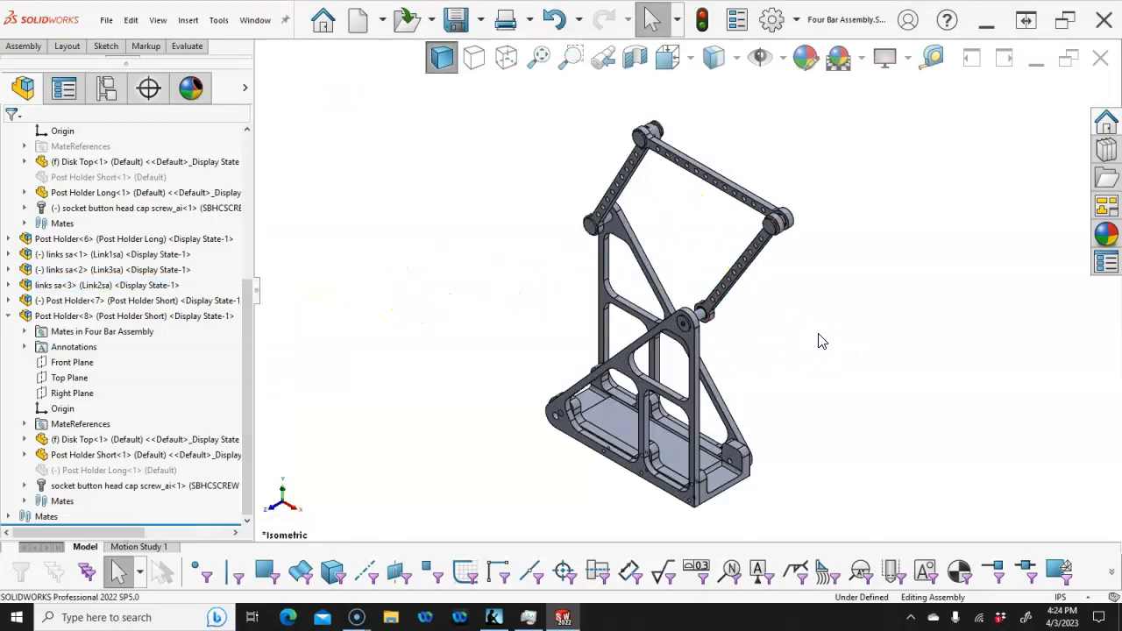
pyautogui.hotkey('ctrl', '5')
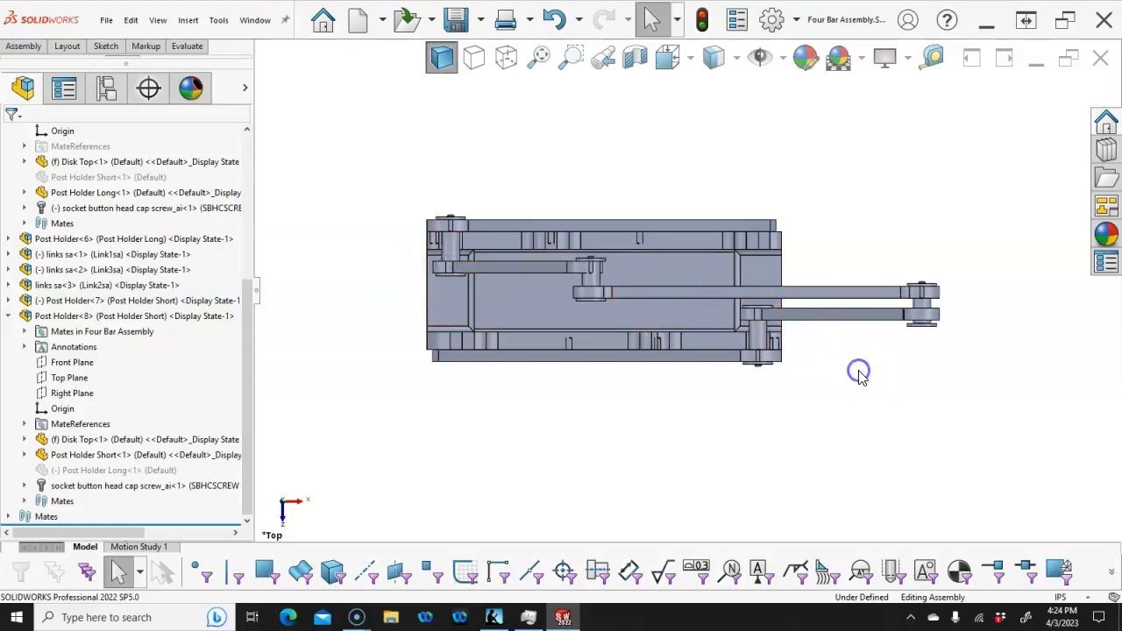
pyautogui.scroll(-4, 911, 319)
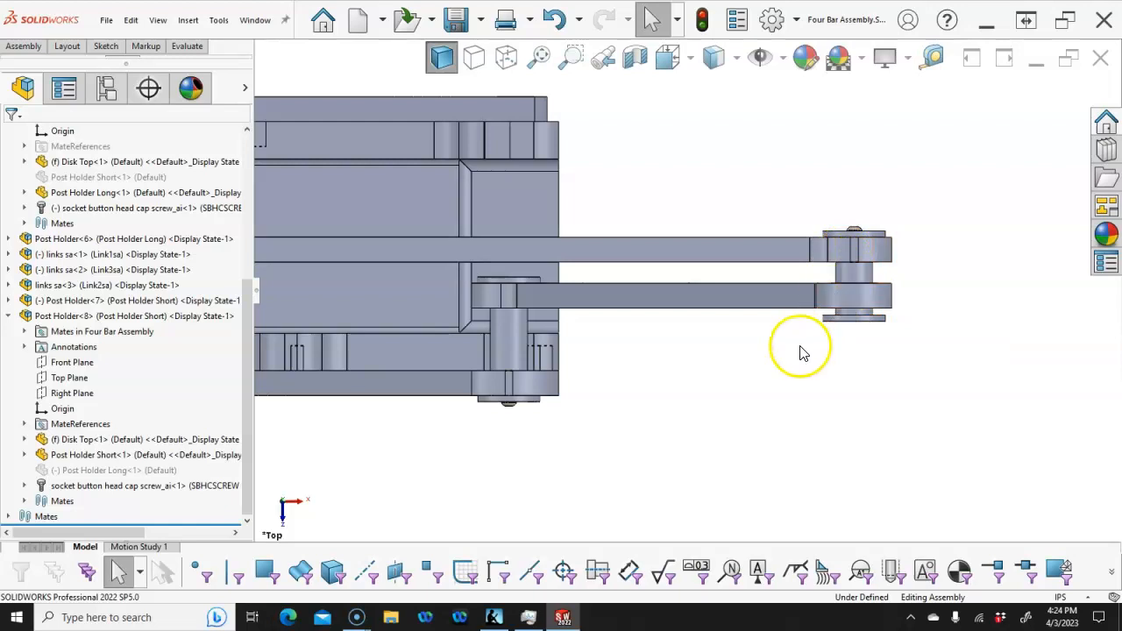
pyautogui.hotkey('ctrl', '7')
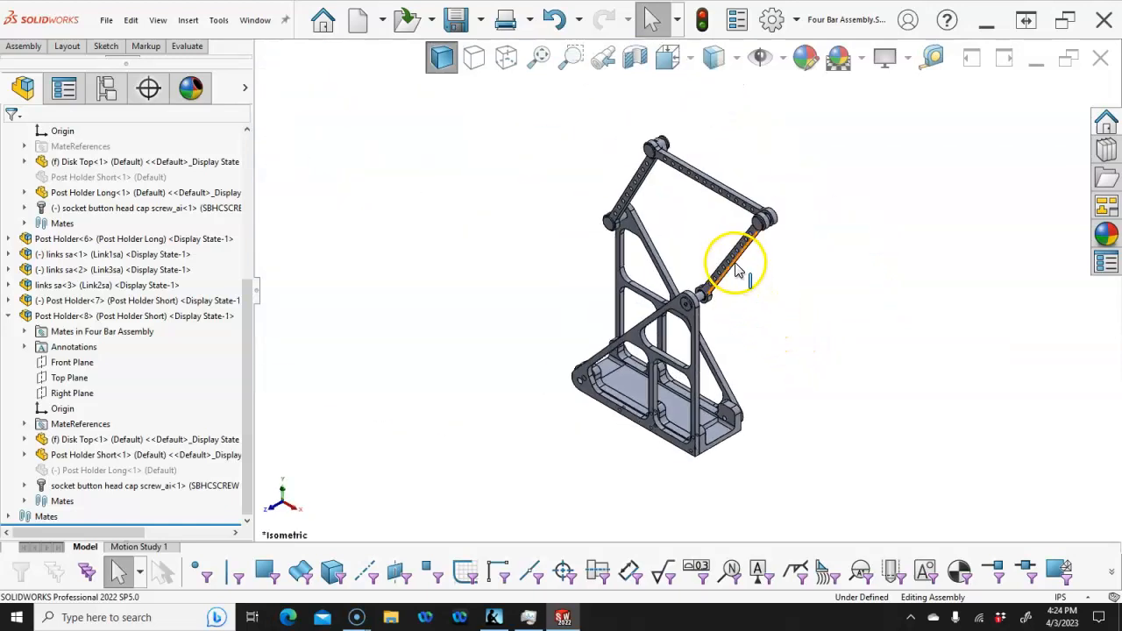
# Try to move links sa<3> by its front face, and collapse links sa<3> and Post Holder<8> in the feature tree.
pyautogui.moveTo(730, 254); pyautogui.dragTo(751, 294)
pyautogui.moveTo(724, 349); pyautogui.dragTo(721, 346)
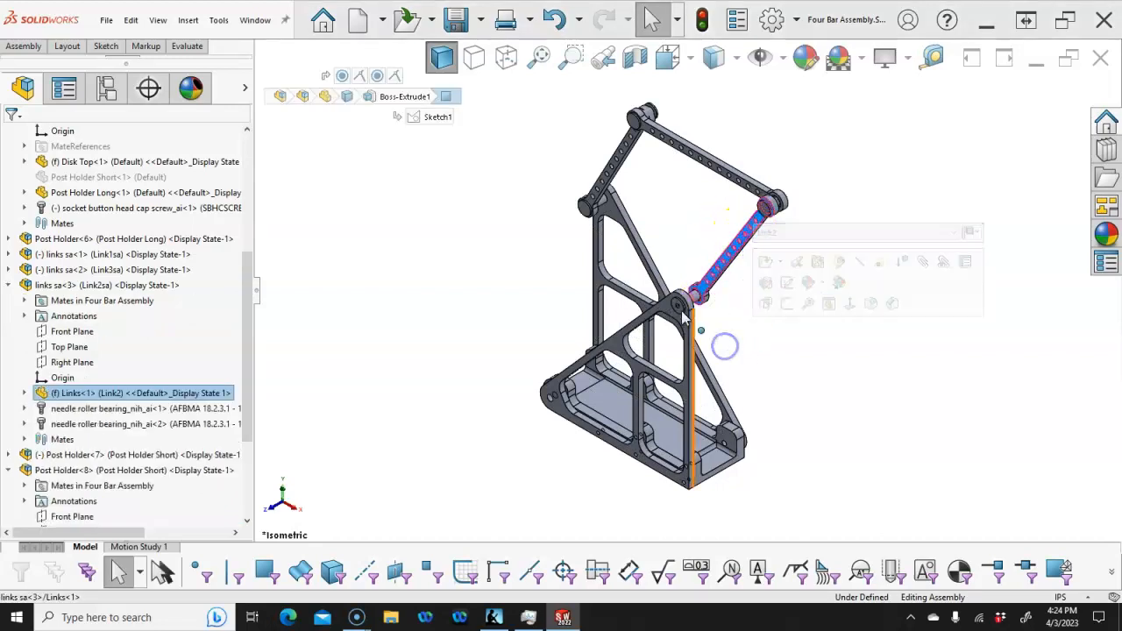
pyautogui.click(9, 286)
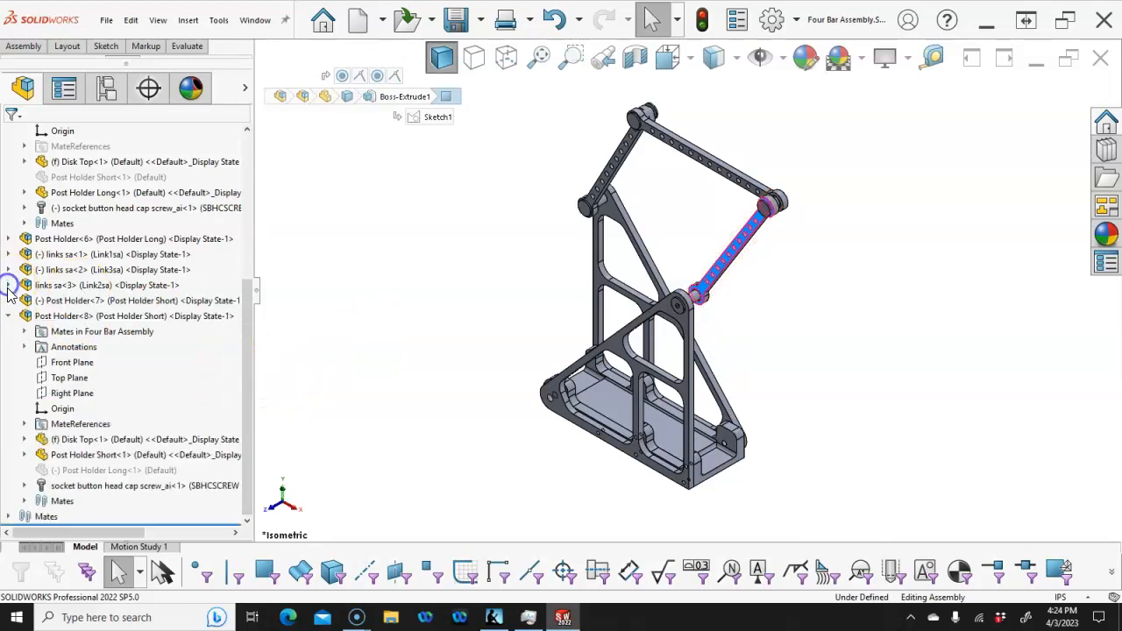
pyautogui.click(8, 316)
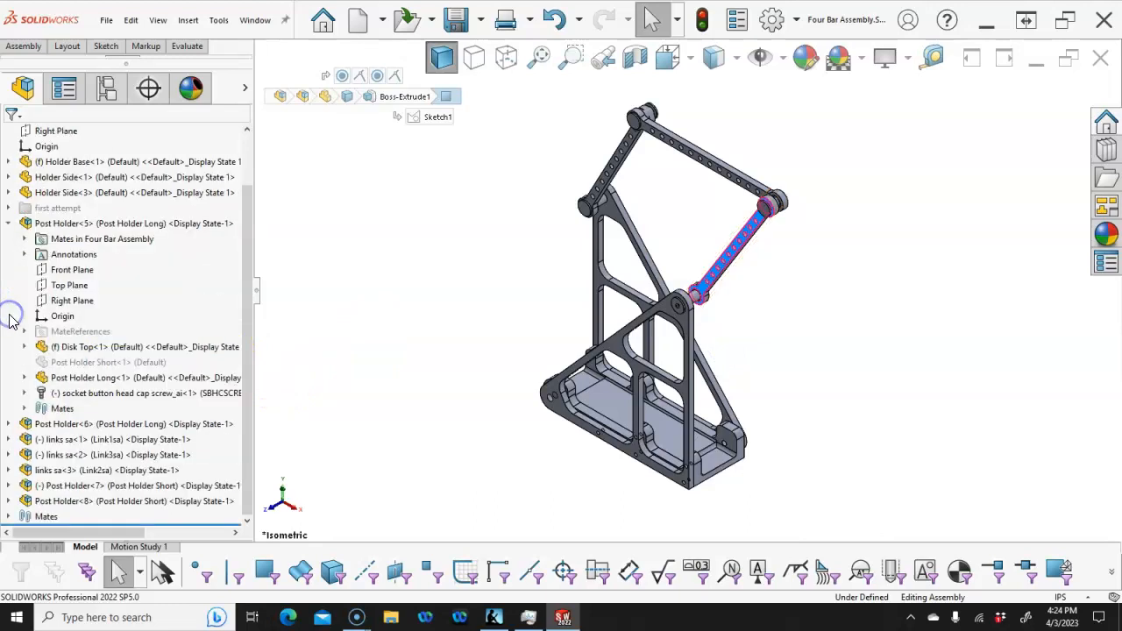
# Review the assembly's list of mates to check which ones join the post holders and links, and collapse it.
pyautogui.click(10, 517)
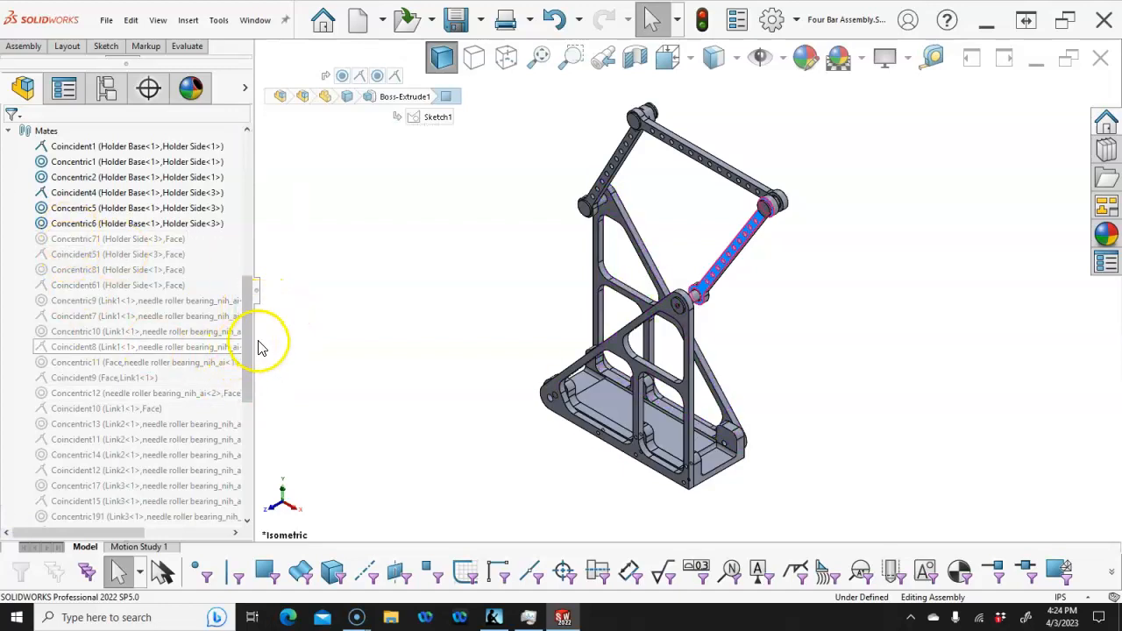
pyautogui.moveTo(251, 336); pyautogui.dragTo(225, 458)
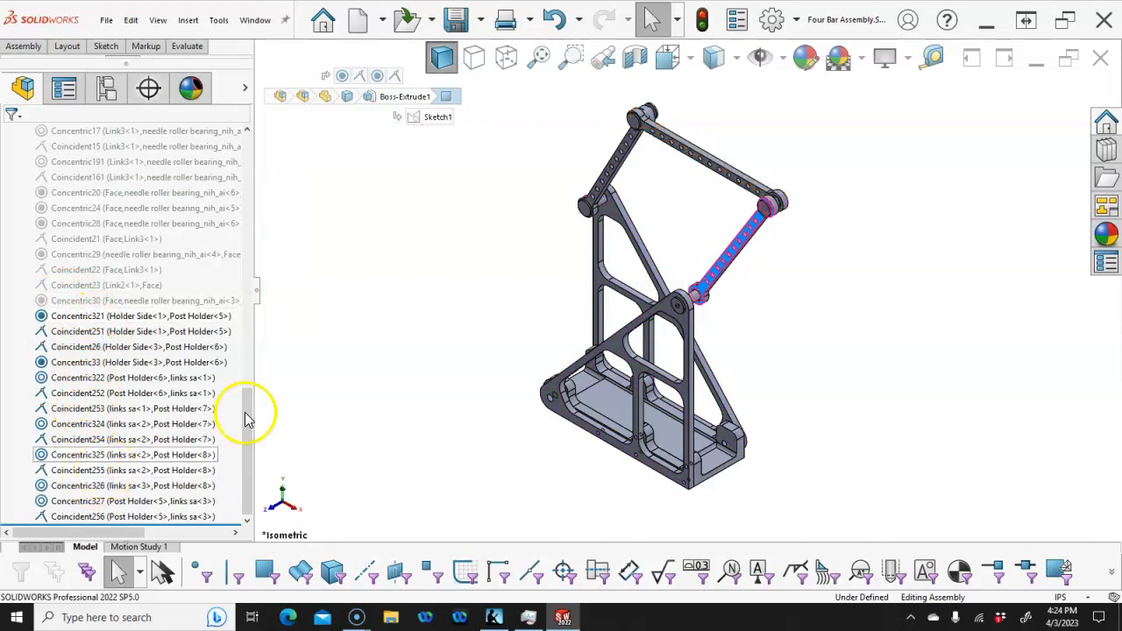
pyautogui.click(427, 258)
pyautogui.scroll(10, 28, 179)
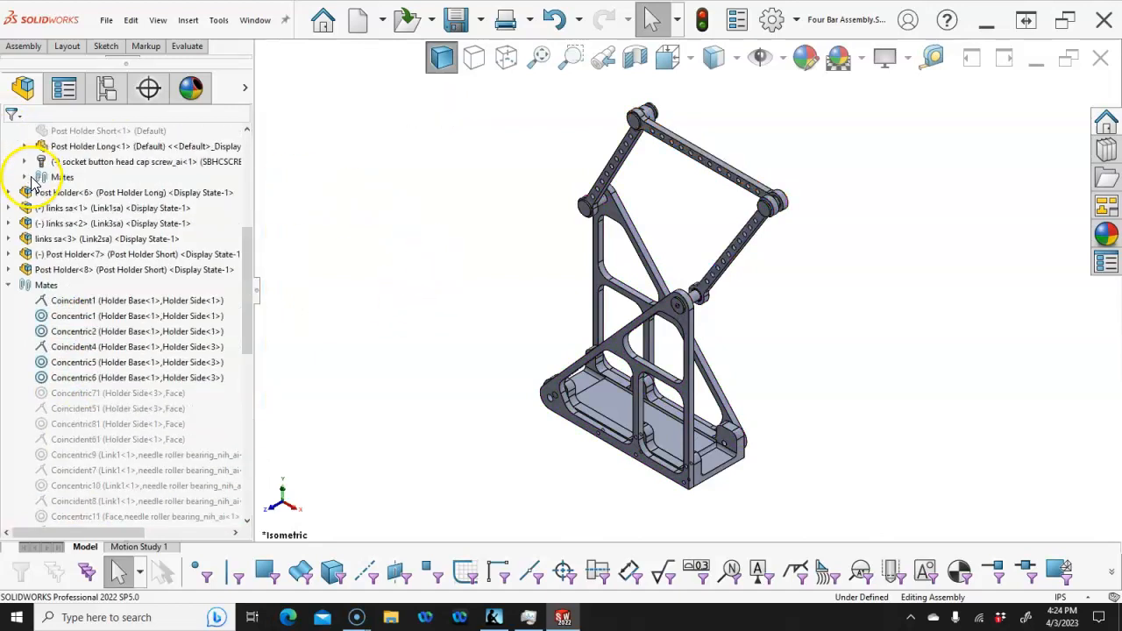
pyautogui.click(10, 286)
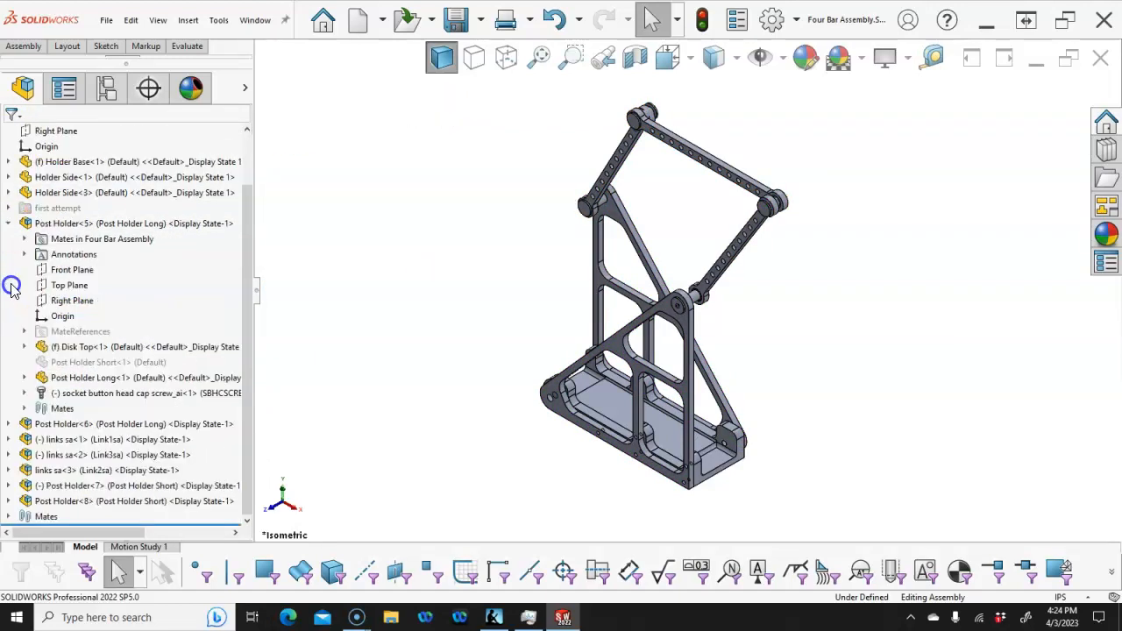
# Add a concentric mate between Post Holder<7>'s short post cylinder and the free bearing bore of links sa<1>, and save the assembly.
pyautogui.moveTo(637, 154); pyautogui.dragTo(584, 131)
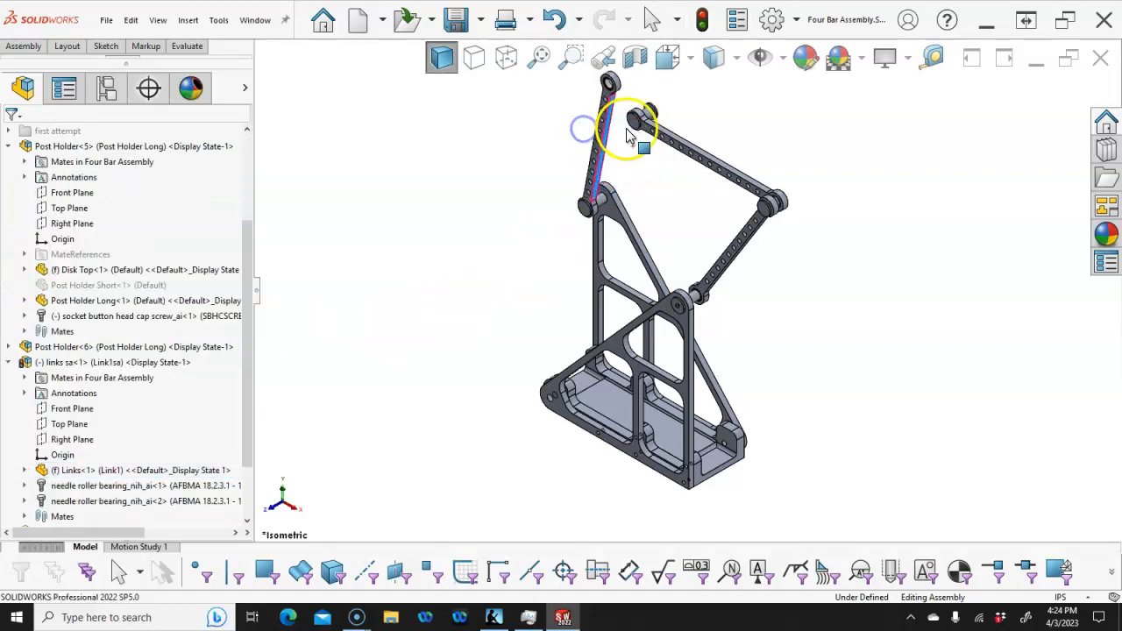
pyautogui.scroll(-5, 639, 140)
pyautogui.click(655, 140)
pyautogui.scroll(2, 603, 170)
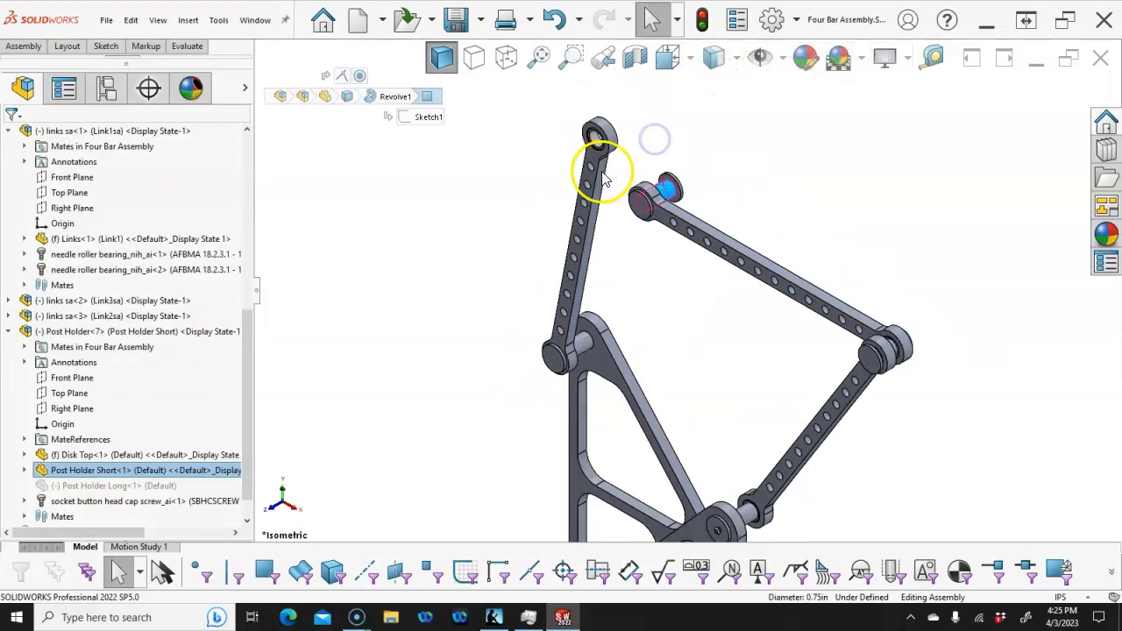
pyautogui.scroll(-2, 585, 117)
pyautogui.keyDown('ctrl'); pyautogui.click(604, 139); pyautogui.keyUp('ctrl')
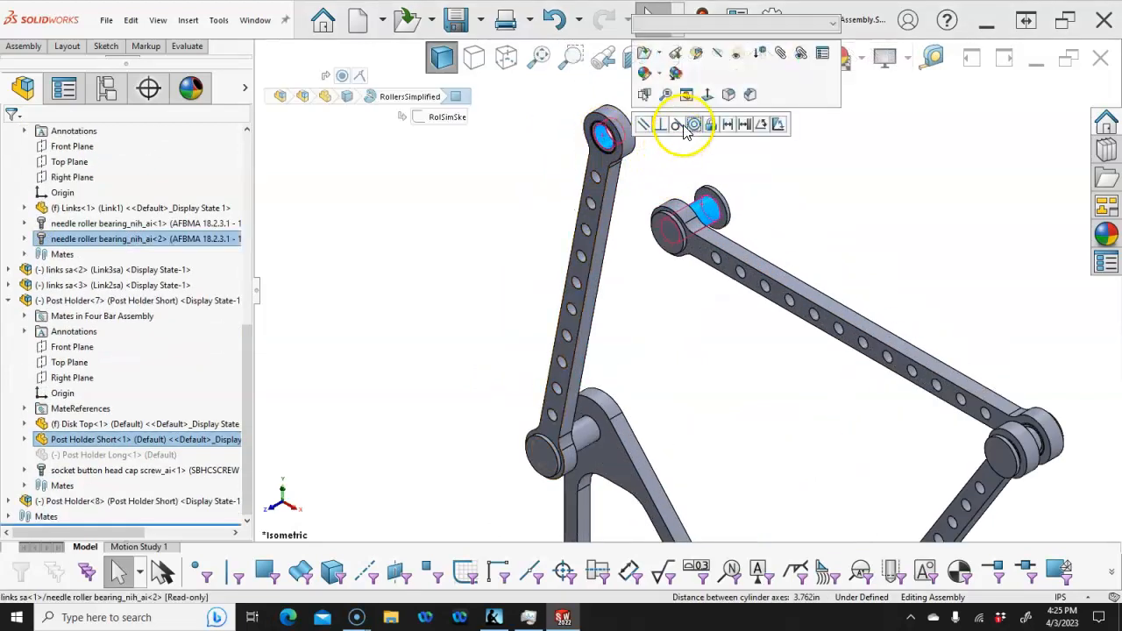
pyautogui.click(691, 124)
pyautogui.click(787, 204)
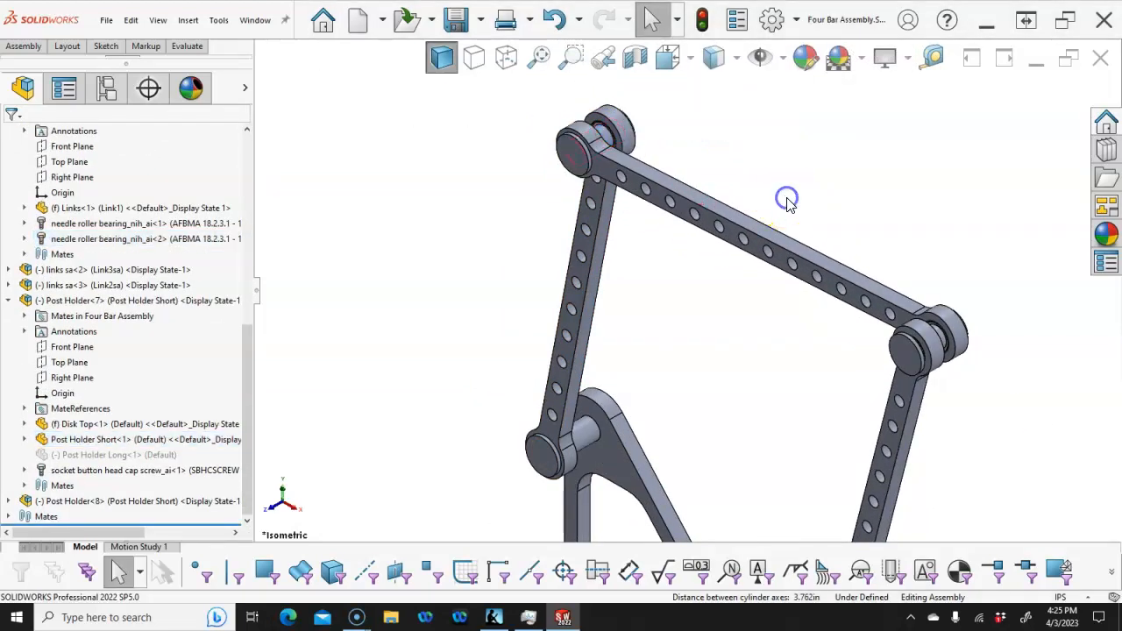
pyautogui.click(472, 22)
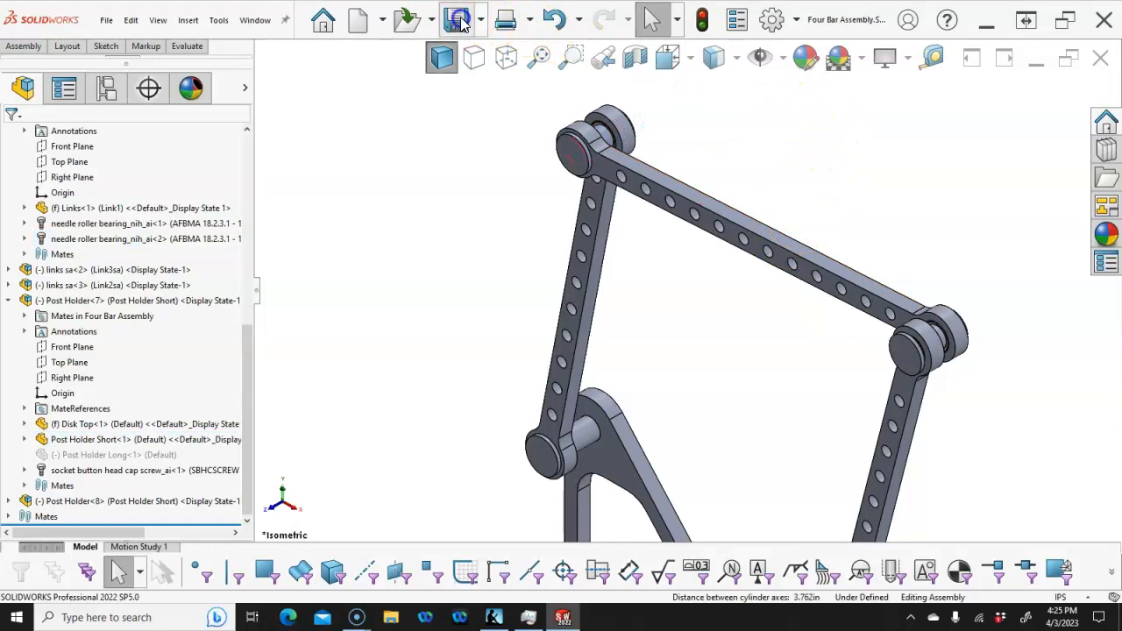
# Swing the linkage down by the joint between links sa<1> and links sa<2> to check the four bar motion.
pyautogui.scroll(6, 608, 170)
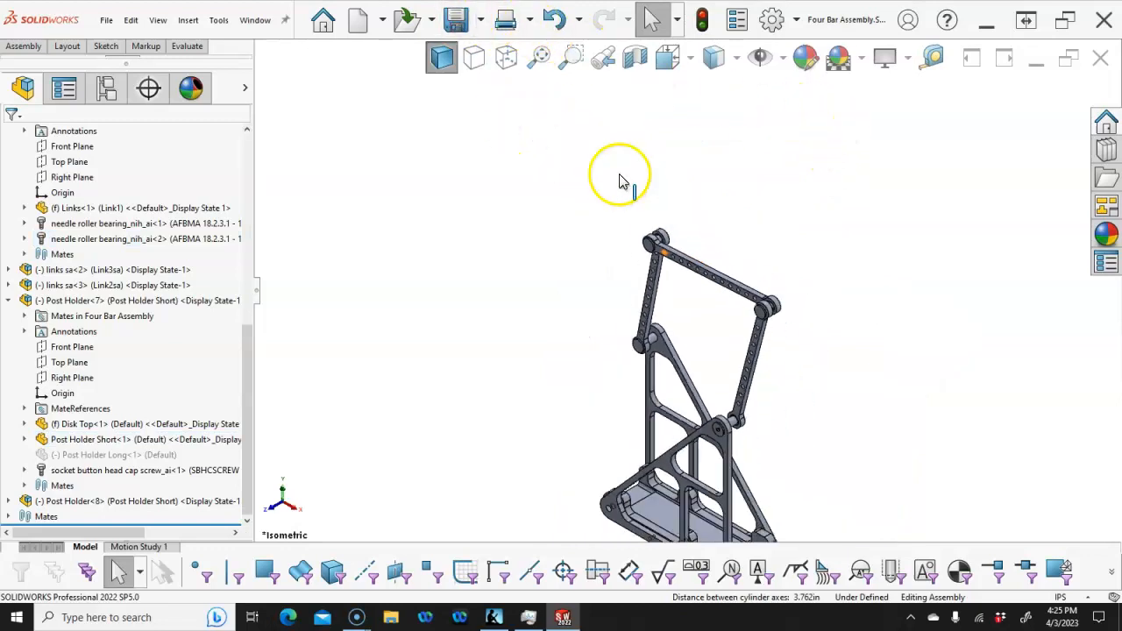
pyautogui.scroll(-3, 681, 380)
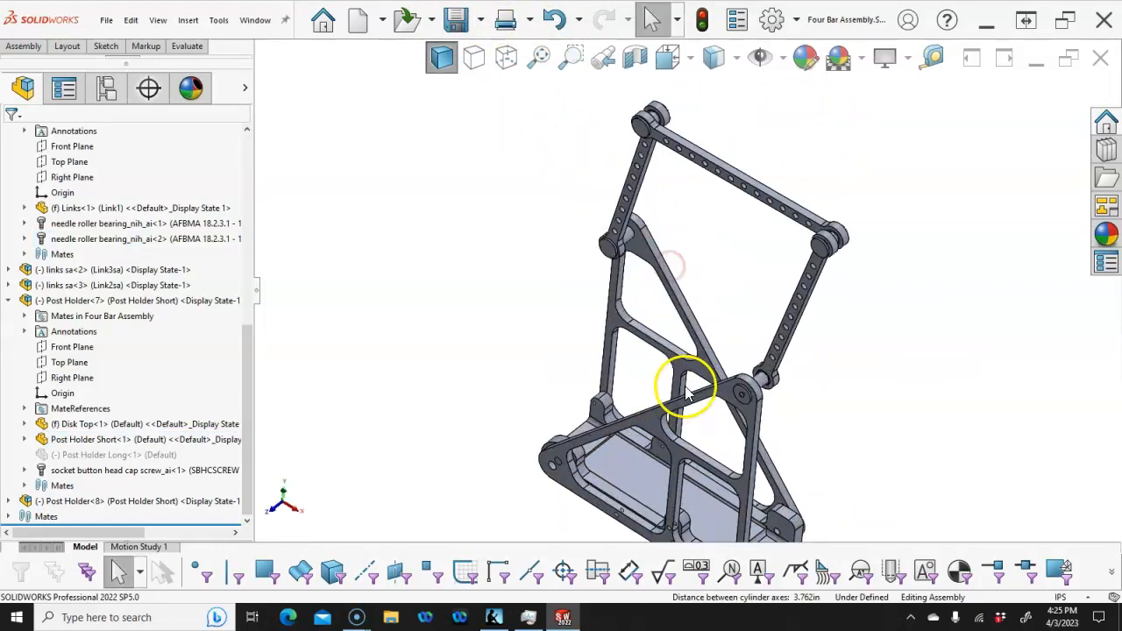
pyautogui.moveTo(644, 130); pyautogui.dragTo(581, 401)
pyautogui.click(736, 265)
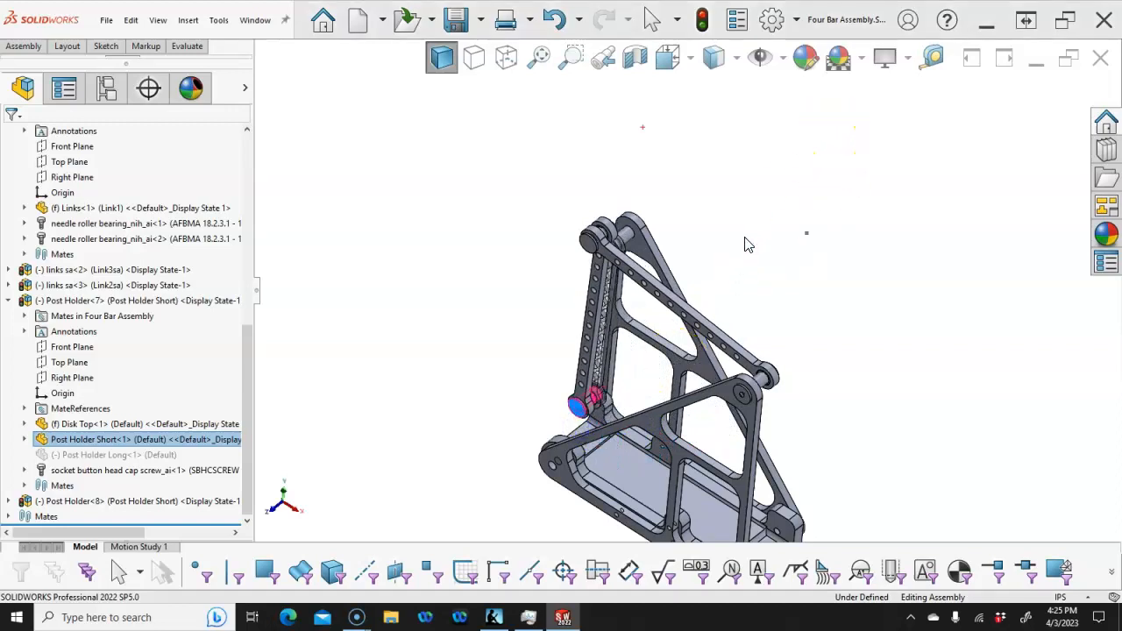